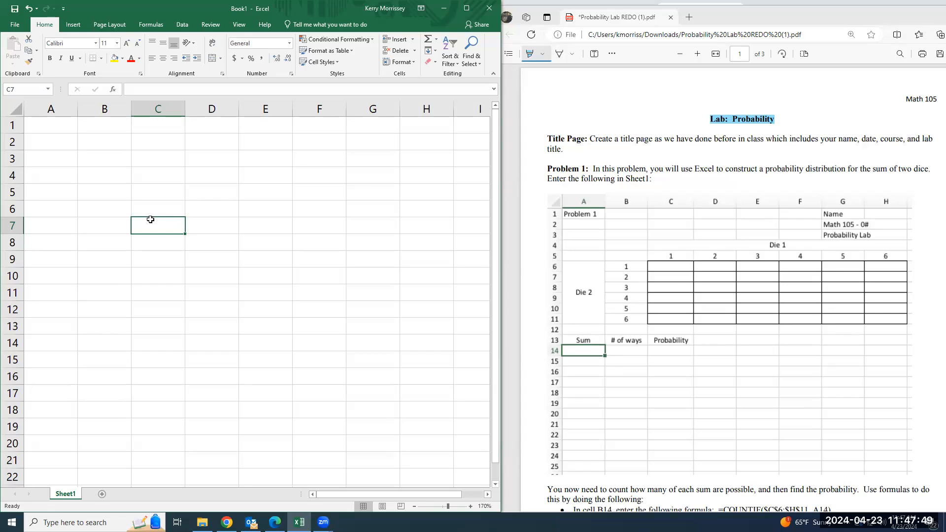
Enter "Title of the Lab: Probability Lab" in cell C7
text(Title of the Lab)
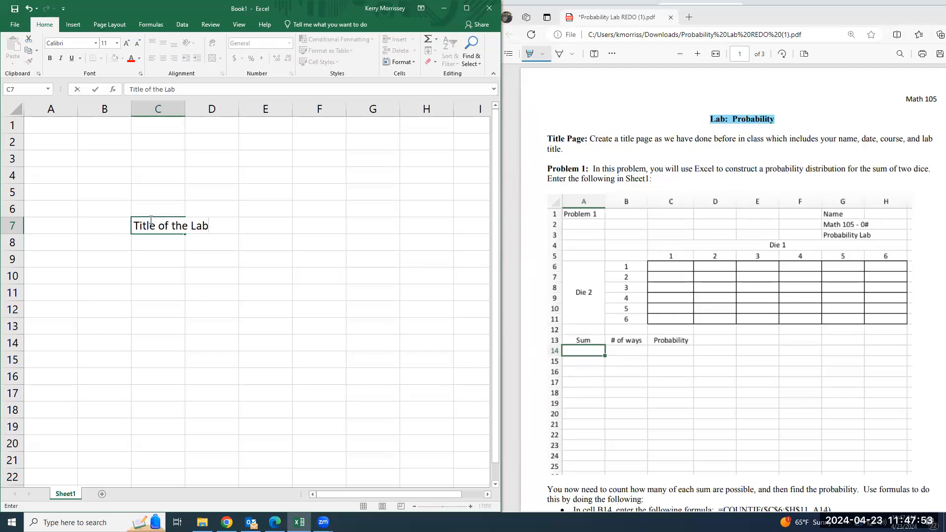
text(: Probability Lab)
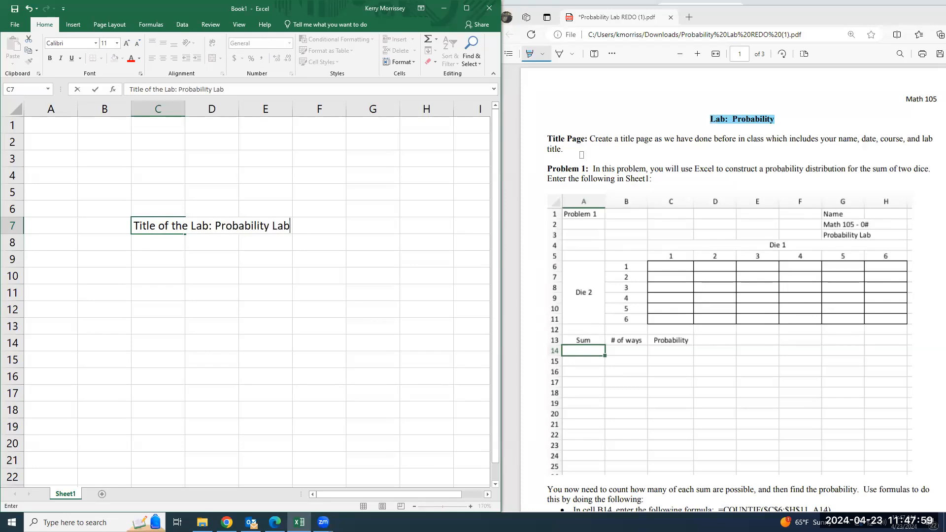
key(Return)
key(Return)
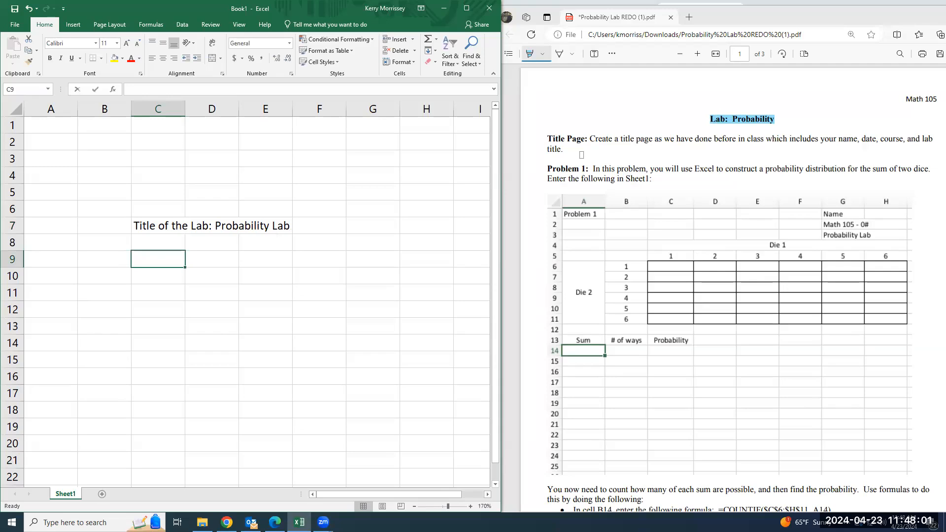
Add the title page lines "Your First and Last Name", "Date" and "Math 105" in cells C9, C11 and C13
text(Your First and Last Name)
key(Return)
key(Return)
text(Date)
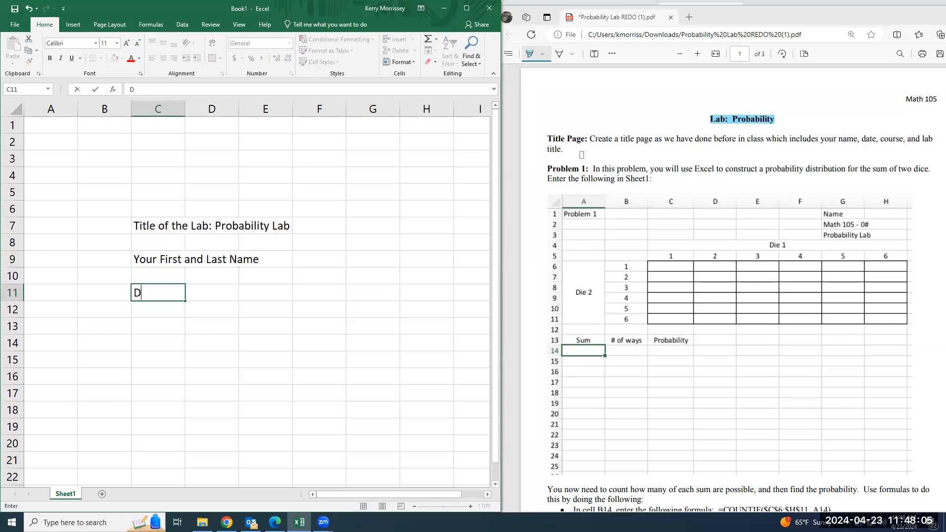
key(Return)
key(Return)
text(Mat)
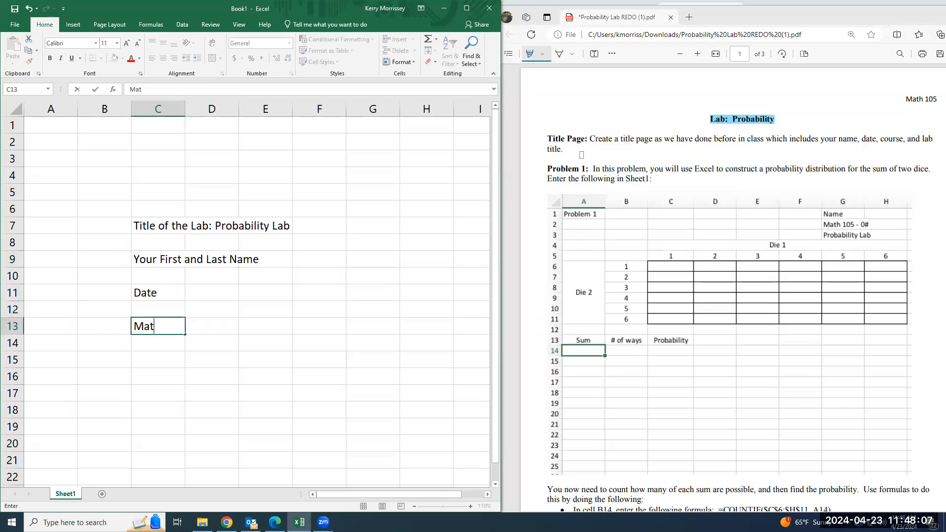
text(h 105)
key(Return)
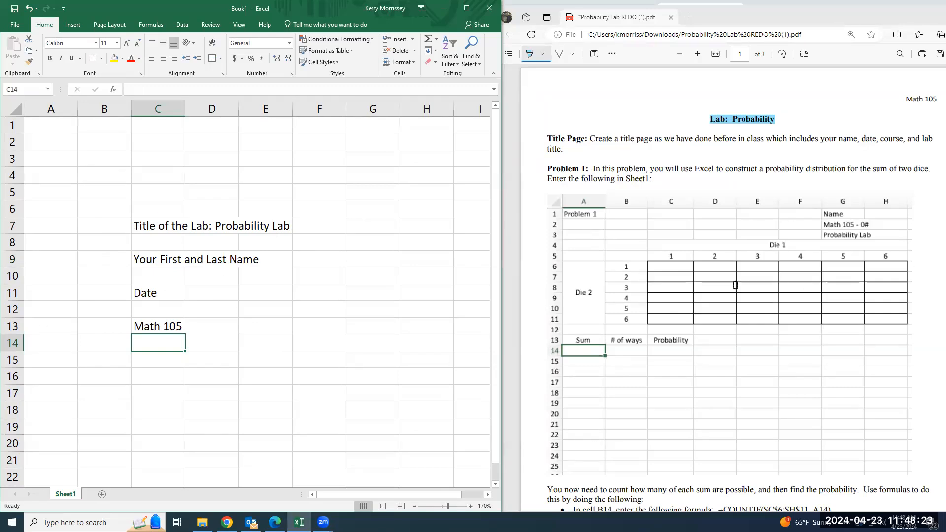
Rename Sheet1 as "Title Page" and add a second worksheet named "Problem 1"
double_click(66, 494)
text(Title Page)
click(113, 495)
text(Problem 1)
key(Return)
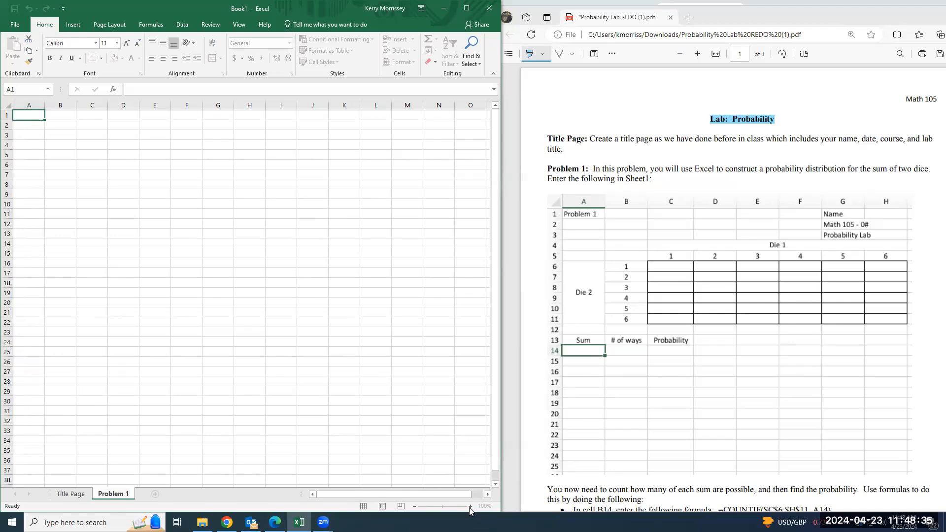
Set the Problem 1 sheet's zoom to 160% and return to cell A1
click(408, 469)
click(470, 506)
click(471, 506)
click(470, 506)
click(470, 506)
click(470, 506)
click(471, 506)
click(471, 506)
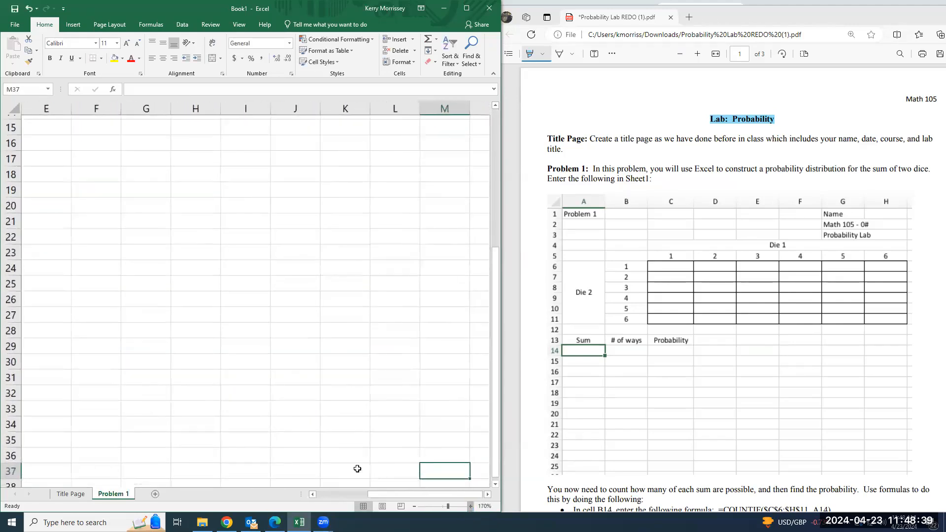
click(414, 507)
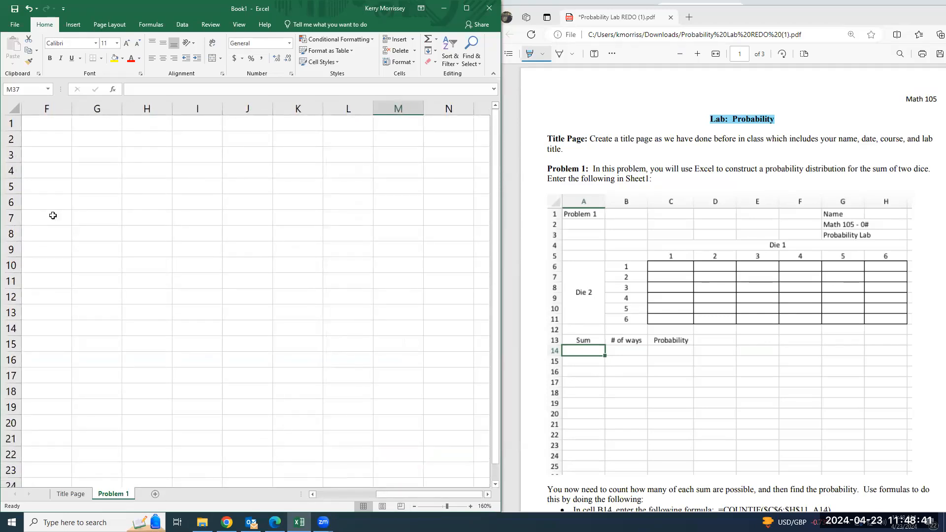
drag(392, 494, 307, 498)
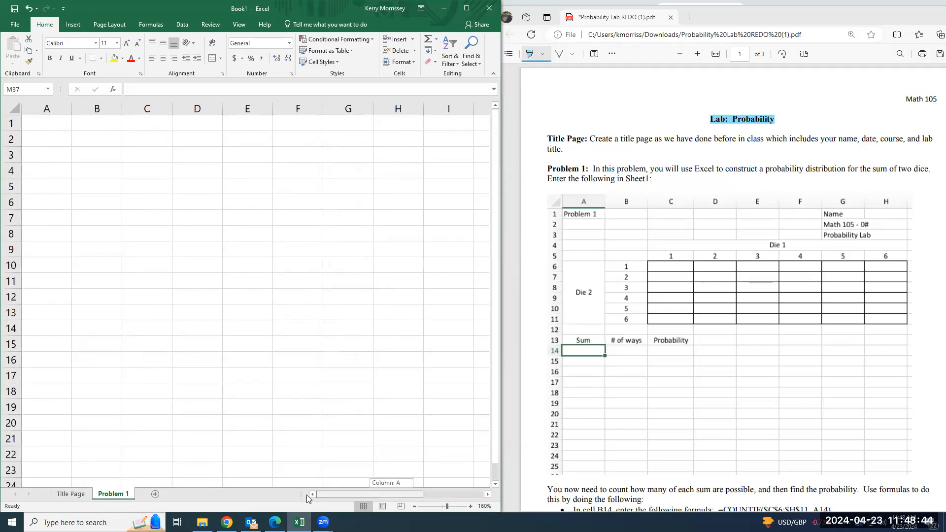
click(40, 127)
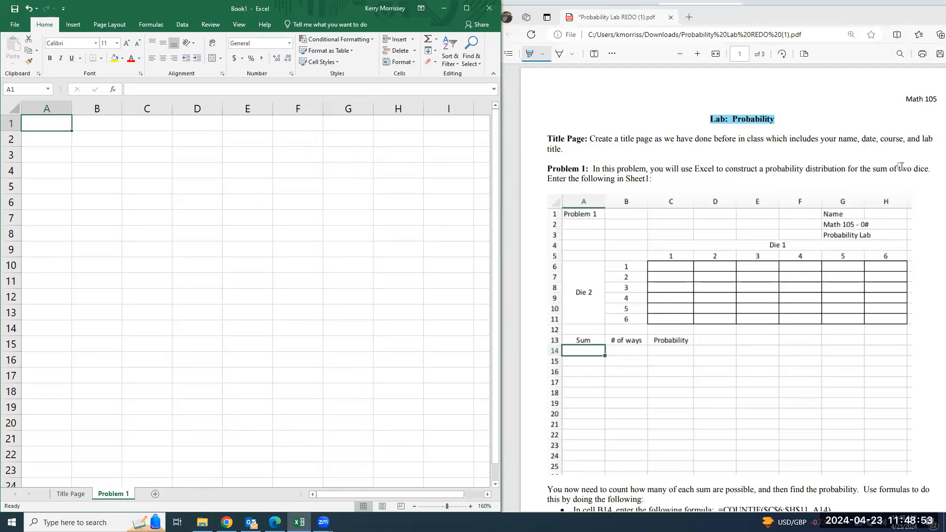
Highlight "sum of two dice" in the PDF lab instructions and enter "Problem 1" in cell A1 of the worksheet
drag(871, 169, 928, 168)
click(52, 128)
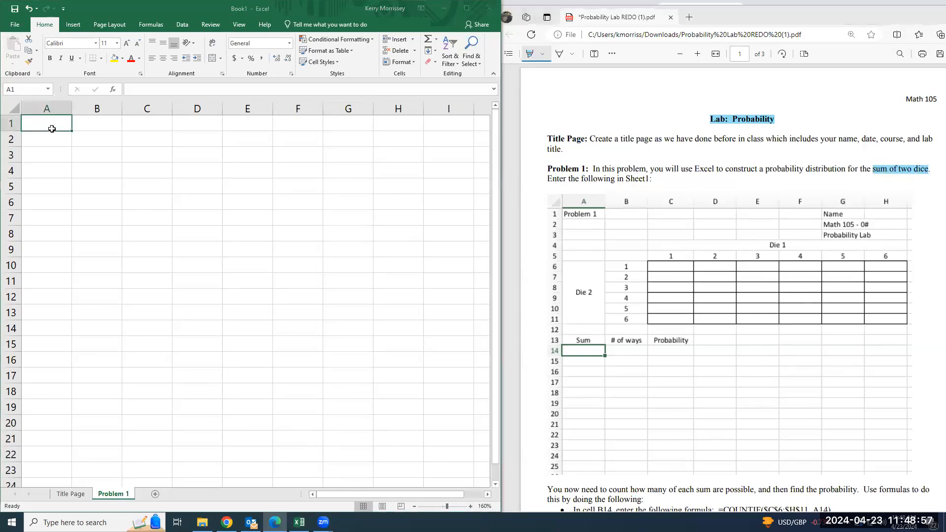
text(Problem 1)
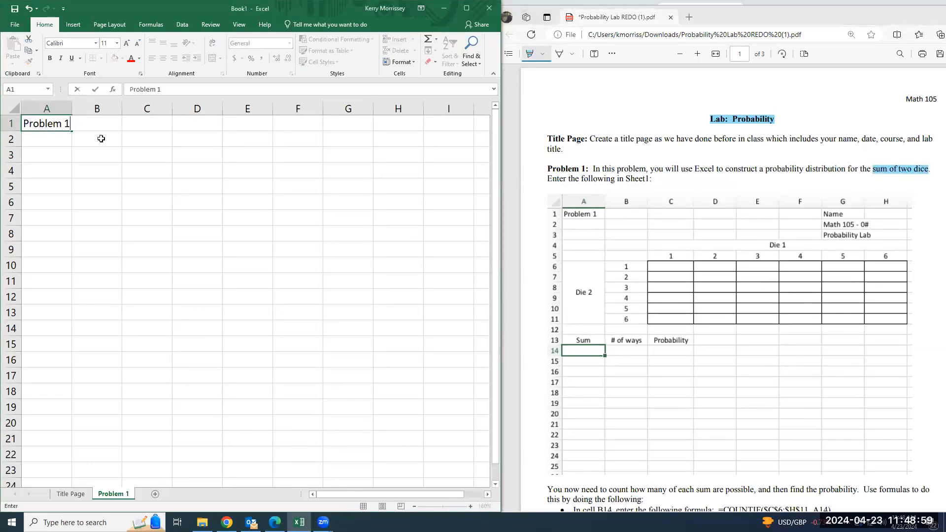
key(Return)
key(Up)
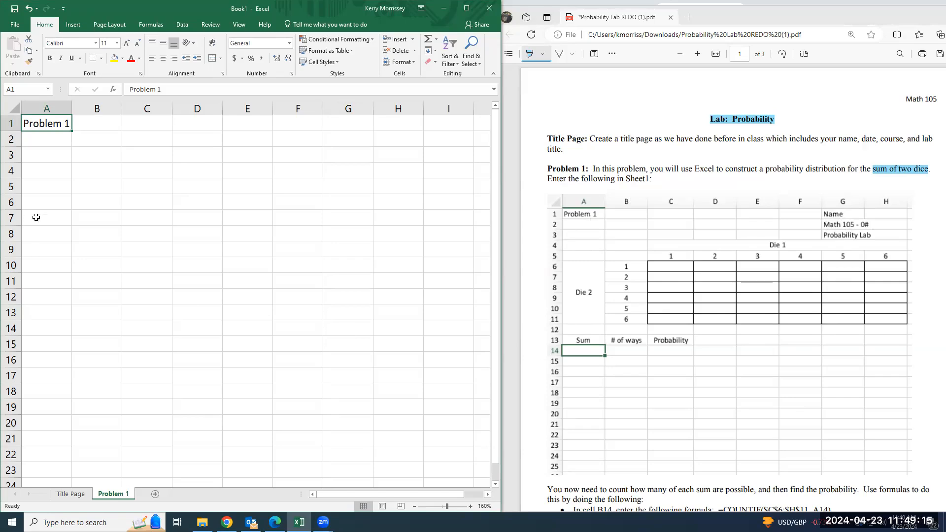
Merge and center cells A6 through A11 and enter the label "Die 2" in the merged cell
drag(42, 203, 39, 282)
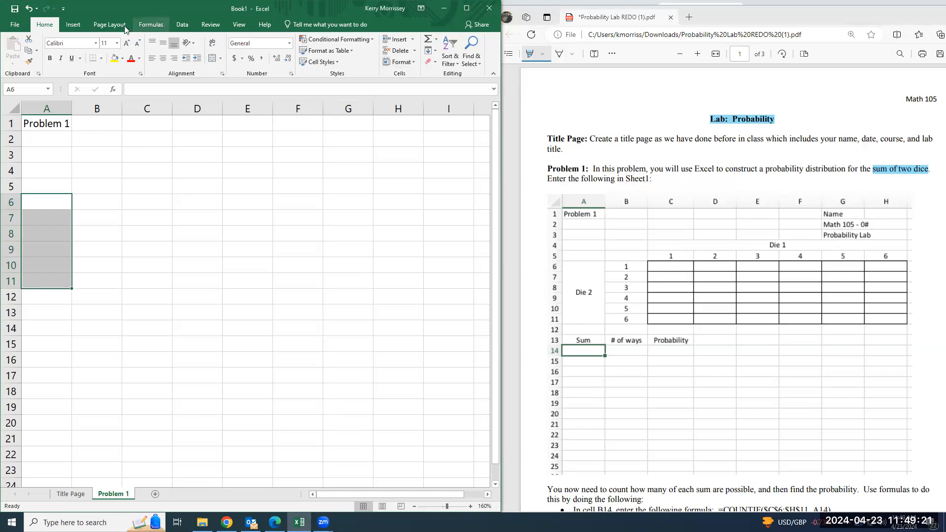
click(212, 59)
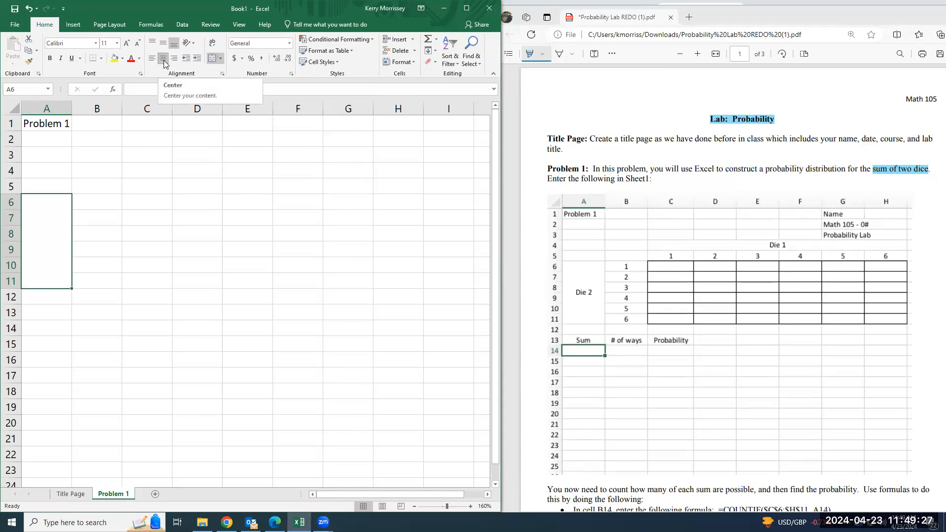
text(Die 2)
key(Return)
key(Up)
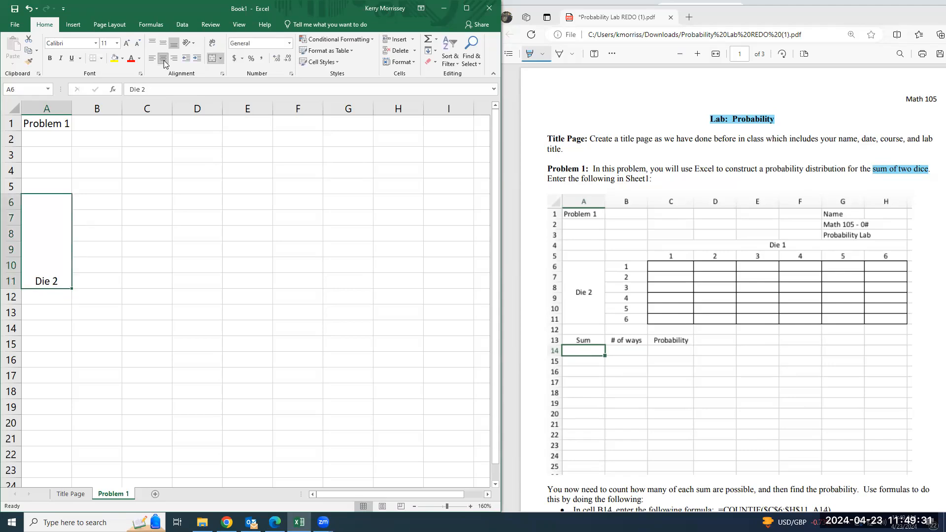
Center the "Die 2" label both horizontally and vertically within its merged cell
click(164, 61)
click(164, 60)
click(164, 44)
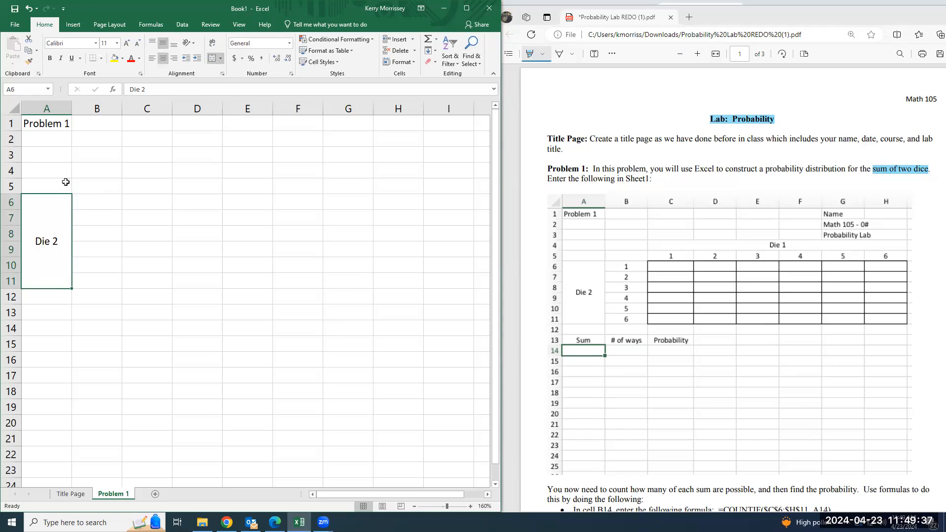
Enter the numbers 1 through 6 down cells B6 to B11 and center them
click(89, 206)
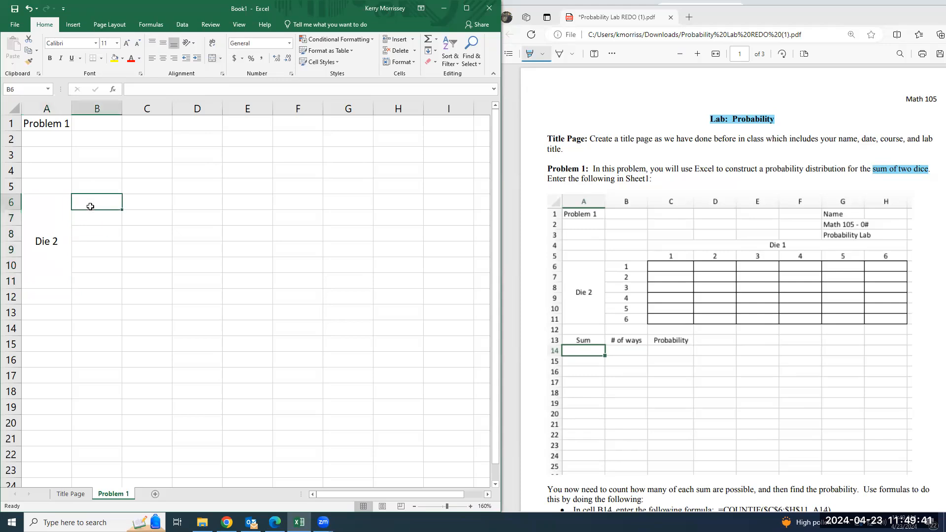
text(1)
key(Return)
text(2)
key(Return)
text(3)
key(Return)
text(4 5)
key(Return)
text(6)
key(Return)
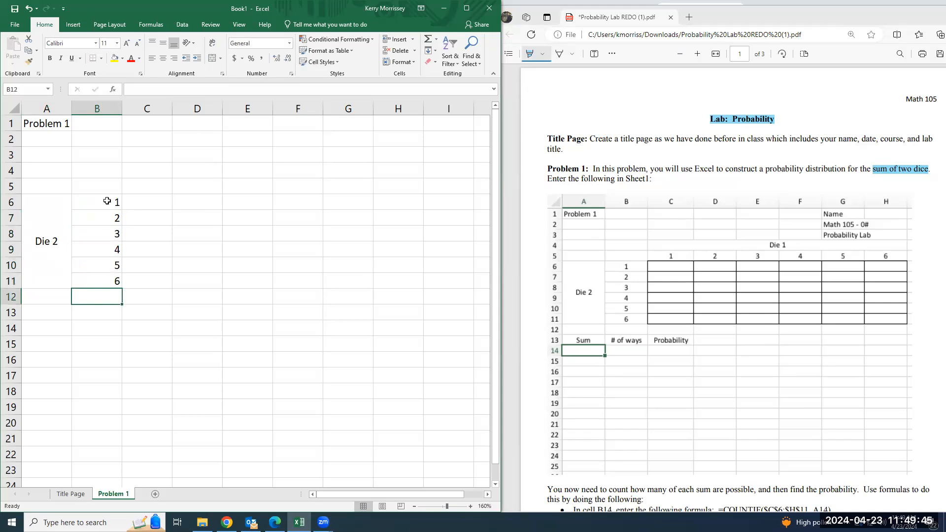
drag(108, 201, 114, 281)
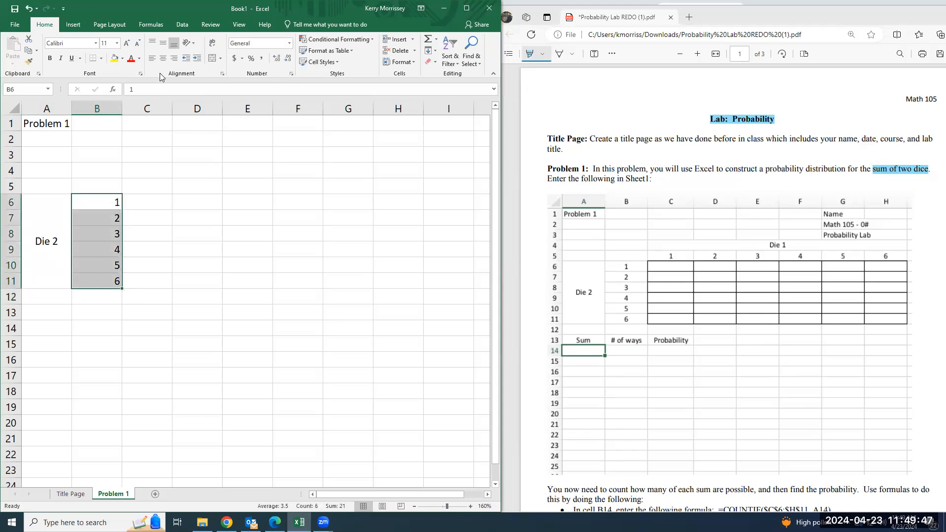
click(163, 58)
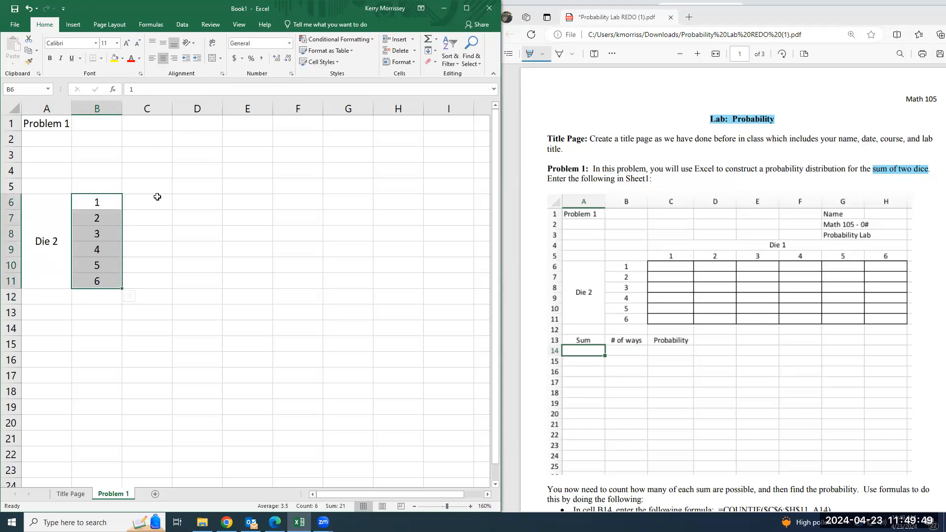
Enter the numbers 1 through 6 across cells C5 to H5 and center them
click(136, 189)
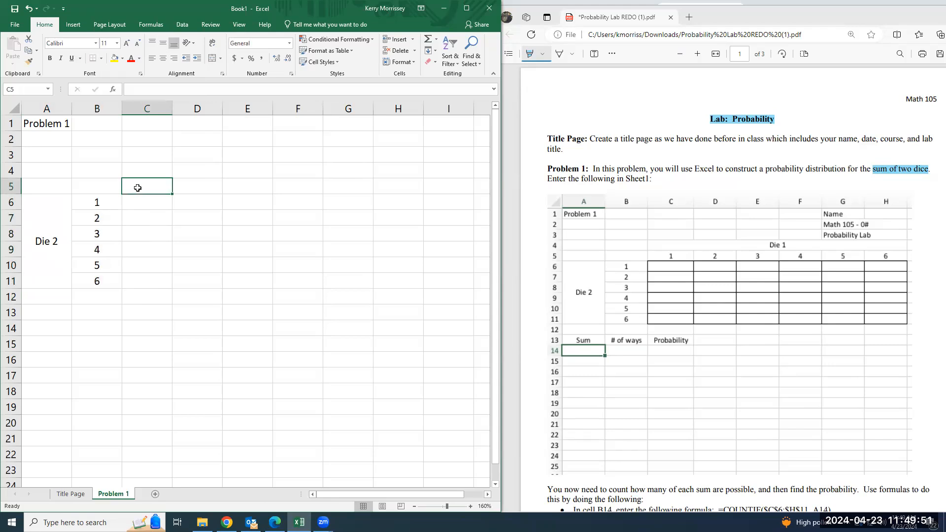
text(1)
key(Tab)
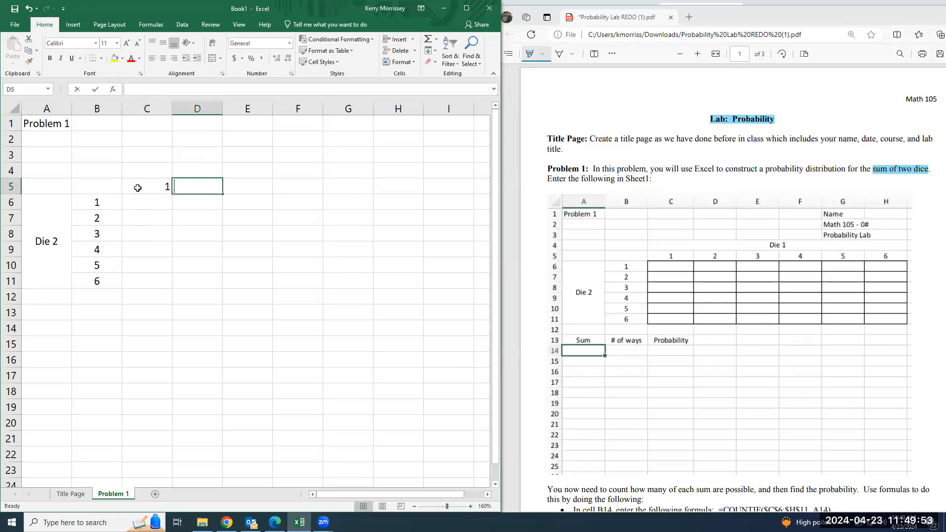
text(2)
key(Tab)
text(3)
key(Tab)
text(4)
key(Tab)
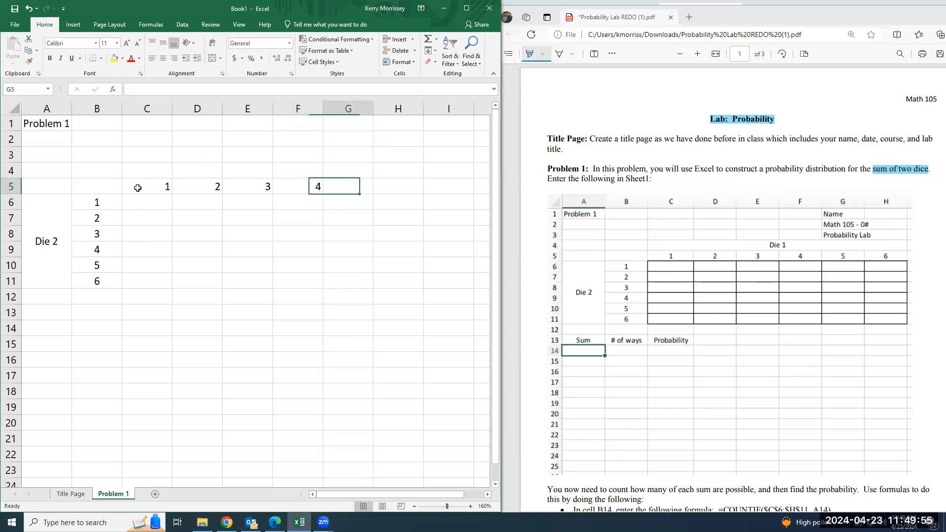
text(5)
key(Tab)
text(6)
key(Tab)
drag(141, 187, 386, 187)
click(163, 59)
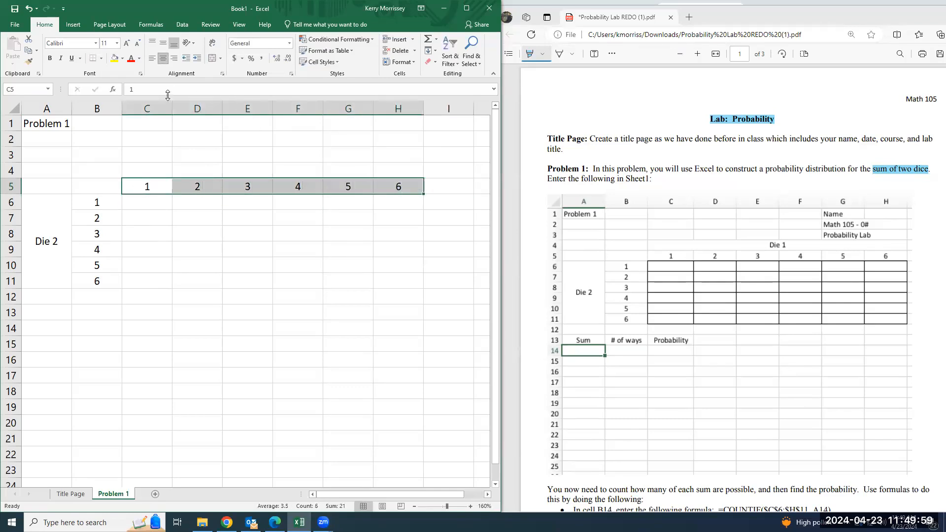
Merge and center cells C4 through H4 and set the merged cell to middle vertical alignment
drag(148, 167, 397, 170)
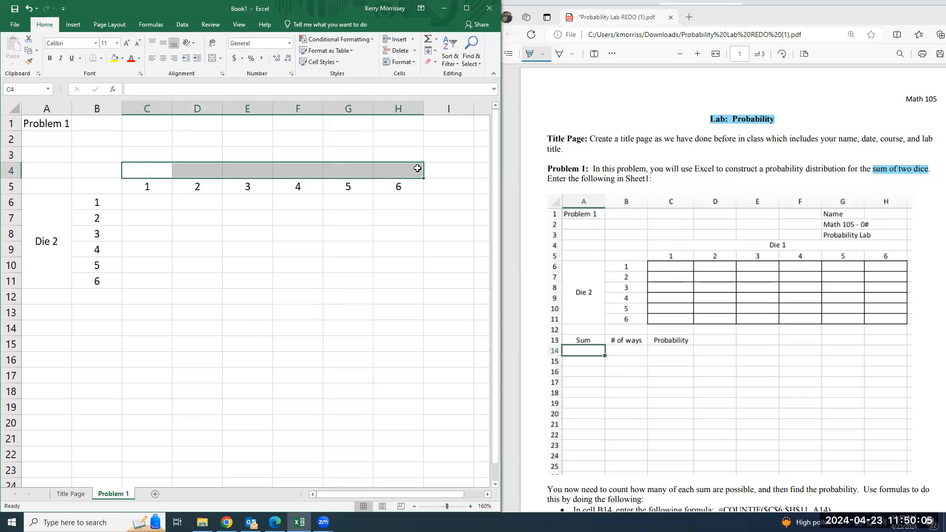
click(213, 58)
click(162, 44)
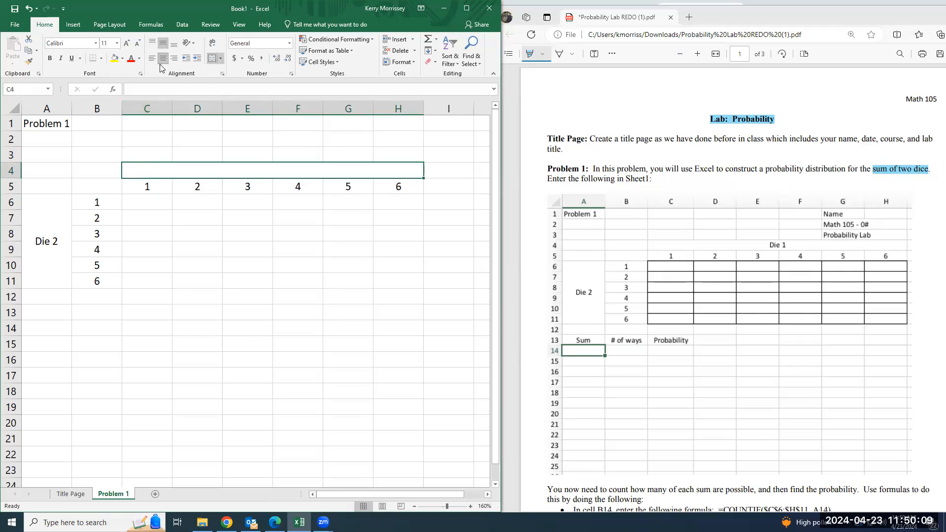
text(Dice)
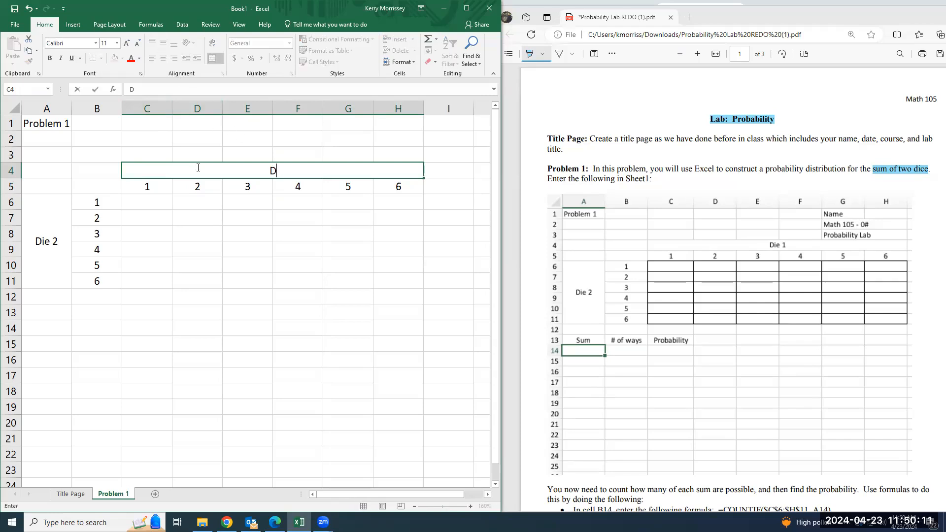
key(BackSpace)
key(BackSpace)
text(e `)
key(Return)
Set the text of the merged cell above the horizontal die numbers to "Die 1"
click(198, 168)
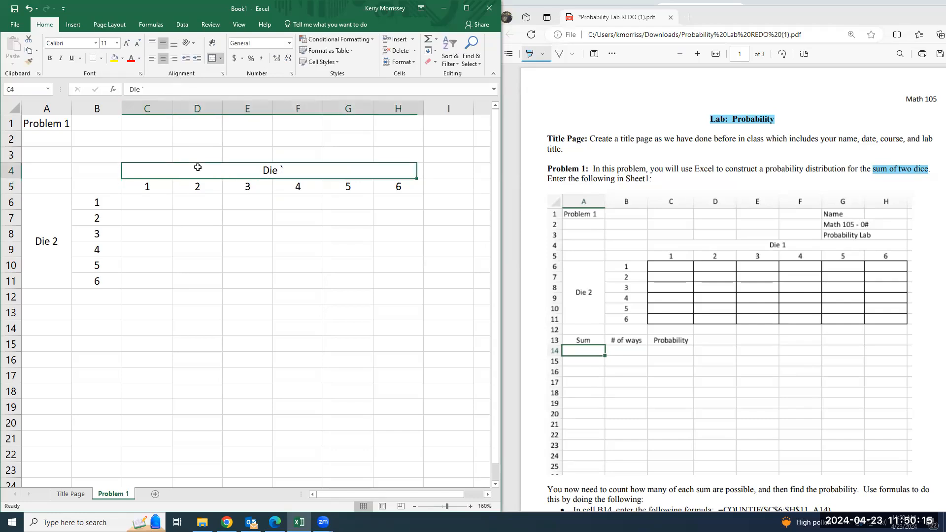
key(Right)
key(Left)
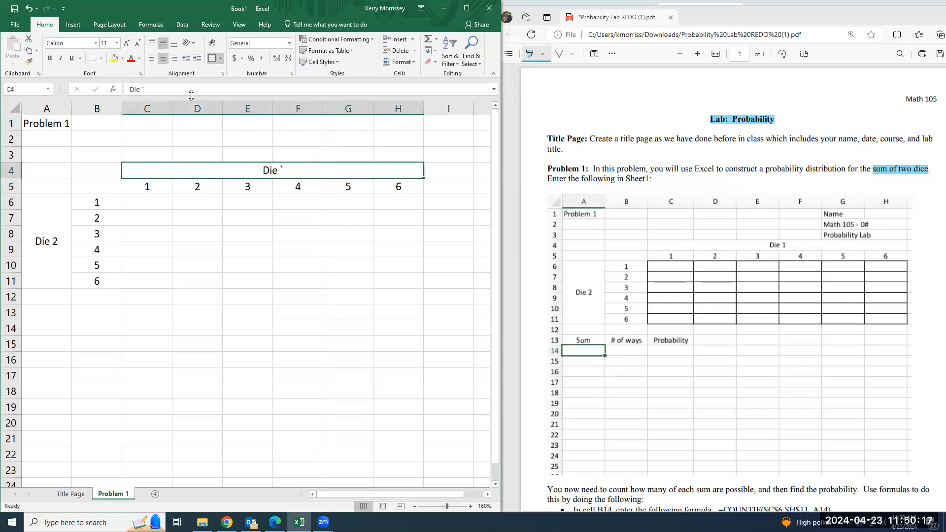
text(Die 1)
key(Return)
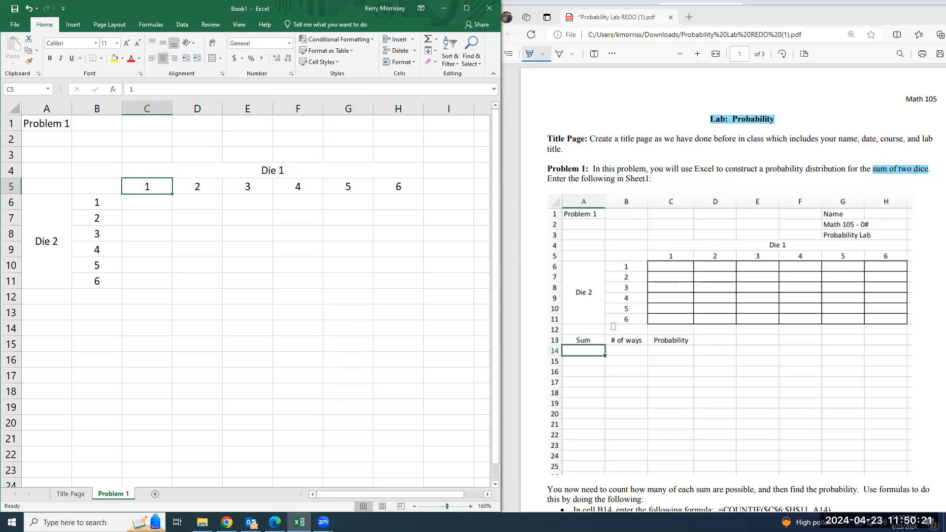
Enter the headings "Sum", "# of ways" and "Probability" in cells A13 to C13 and center them
click(26, 311)
text(Sum)
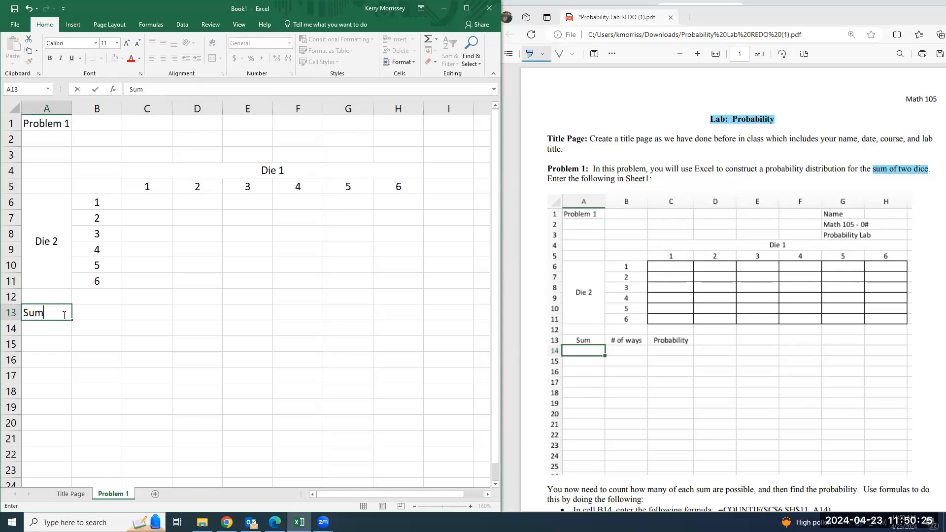
key(Tab)
text(# of way)
key(Tab)
text(Pro)
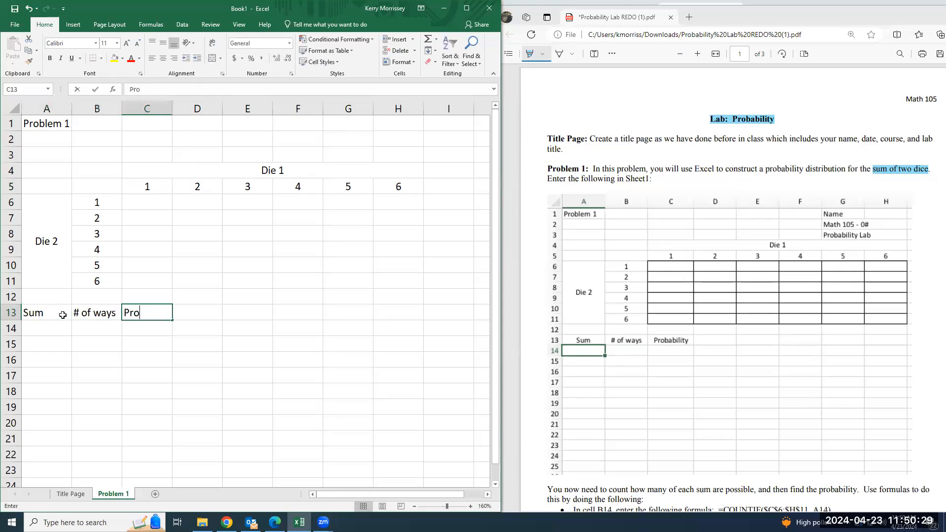
text(bability)
key(Return)
key(Up)
drag(65, 309, 167, 315)
click(162, 59)
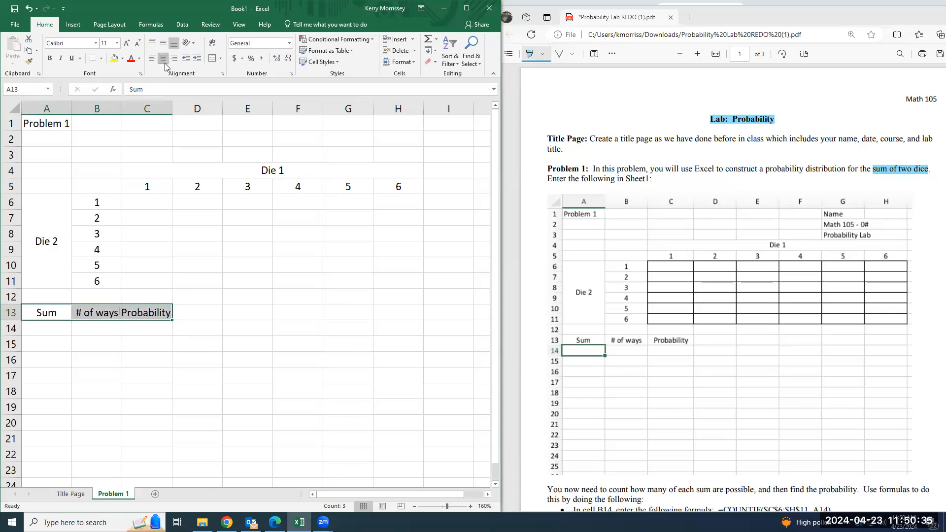
Widen column C to fit the "Probability" heading and apply all borders to cells C6 to H11
drag(173, 106, 183, 107)
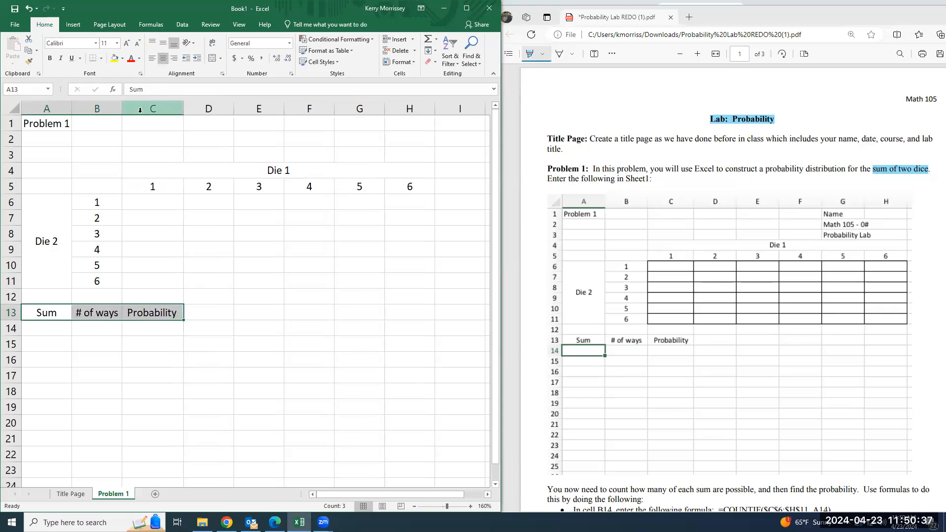
click(158, 357)
drag(150, 196, 421, 283)
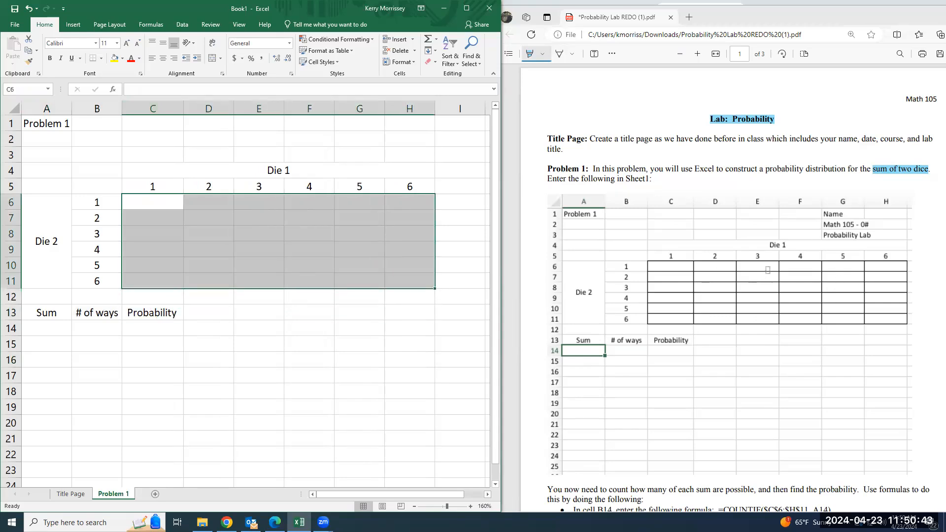
click(101, 59)
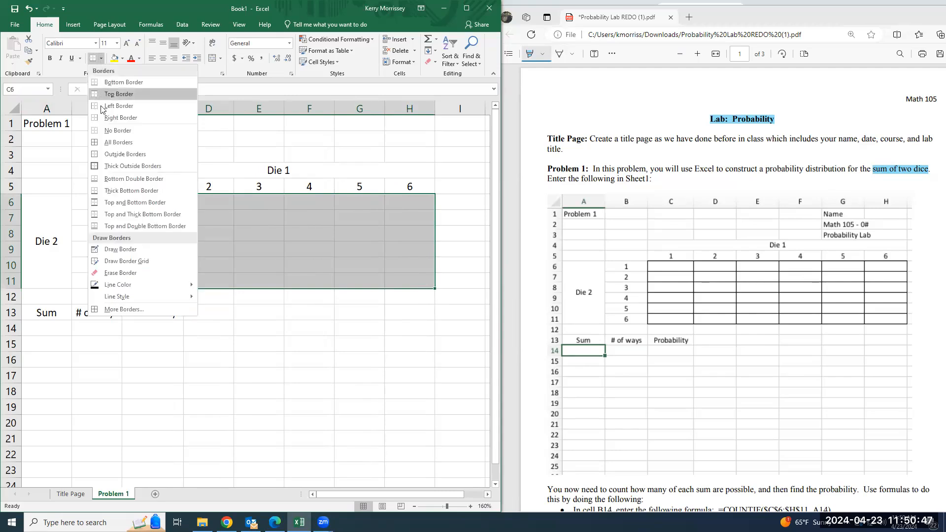
click(109, 144)
click(247, 326)
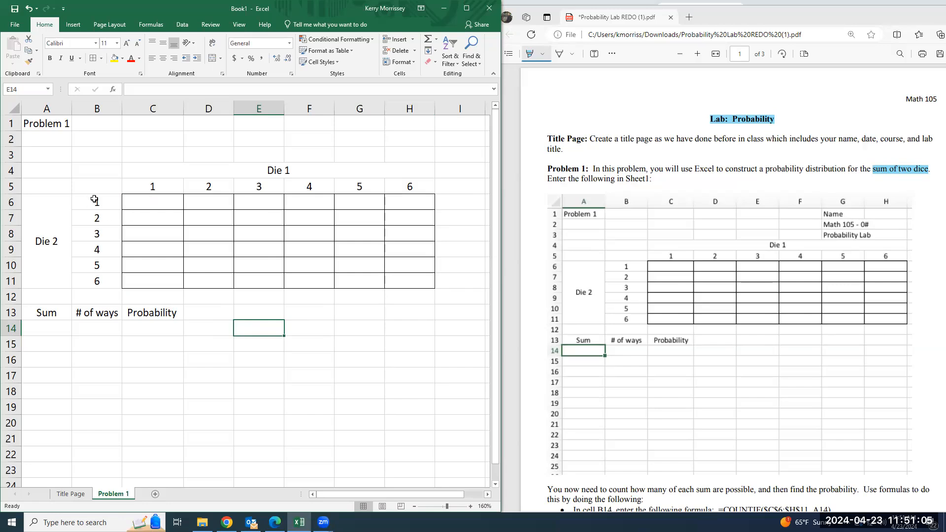
Enter the sums 2 through 7 down cells C6 to C11
click(156, 202)
text(2)
key(Return)
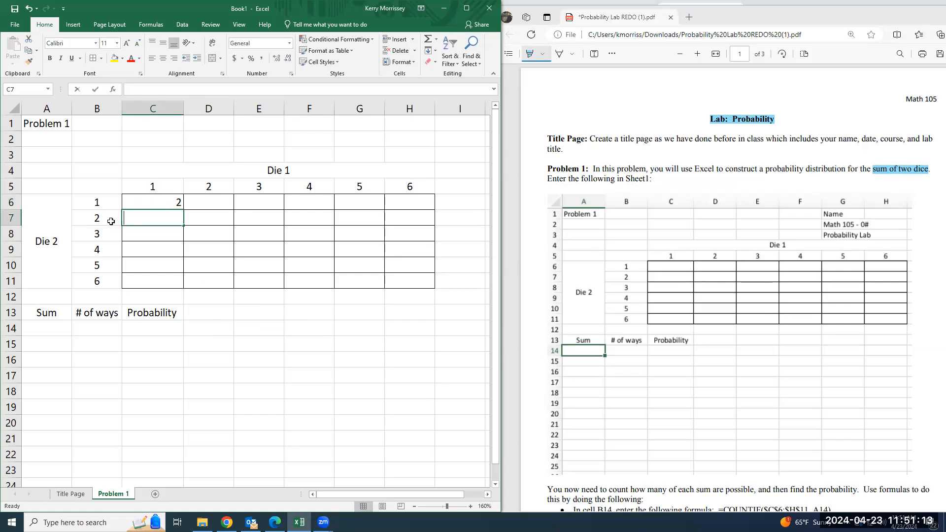
text(3)
key(Return)
text(4)
key(Return)
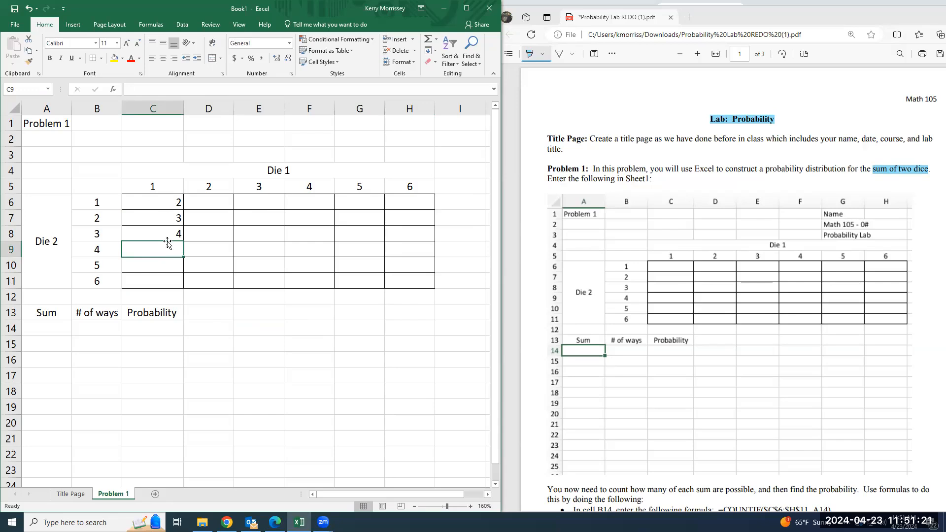
text(5)
key(Return)
text(6)
key(Return)
text(7)
key(Return)
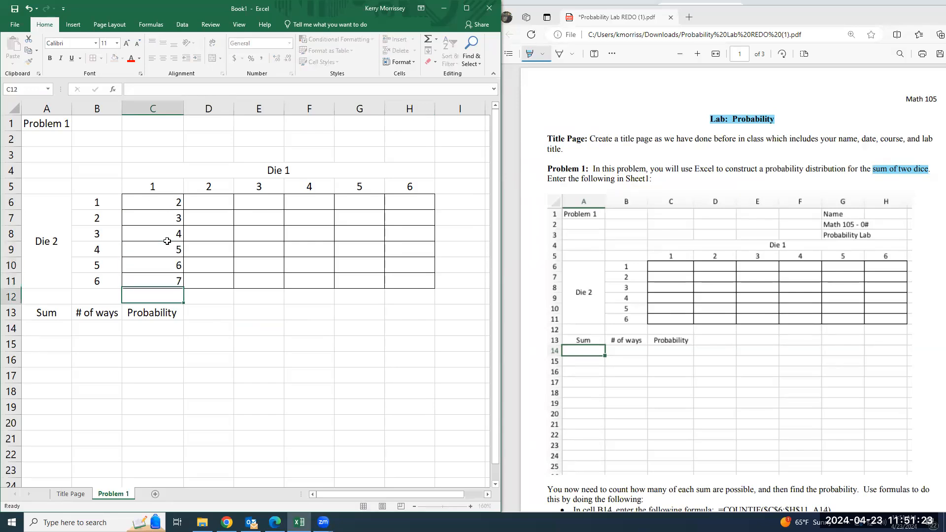
Enter the formula =C6+1 in cell D6 and fill it across to H6
click(219, 205)
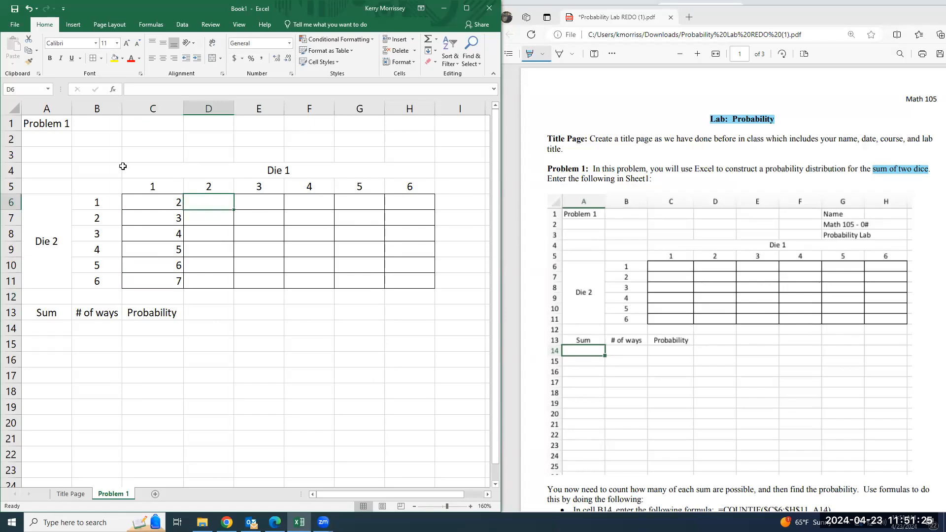
text(=)
click(170, 204)
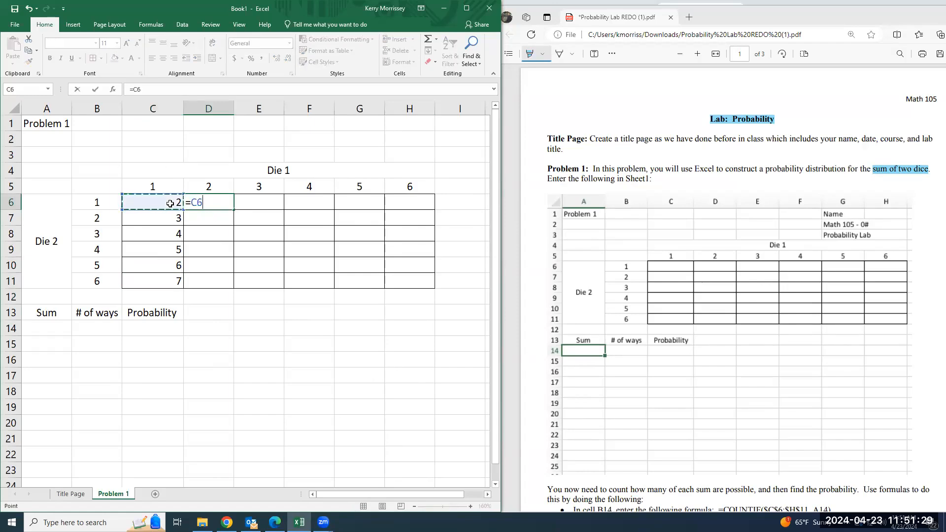
text(+1)
key(Return)
key(Up)
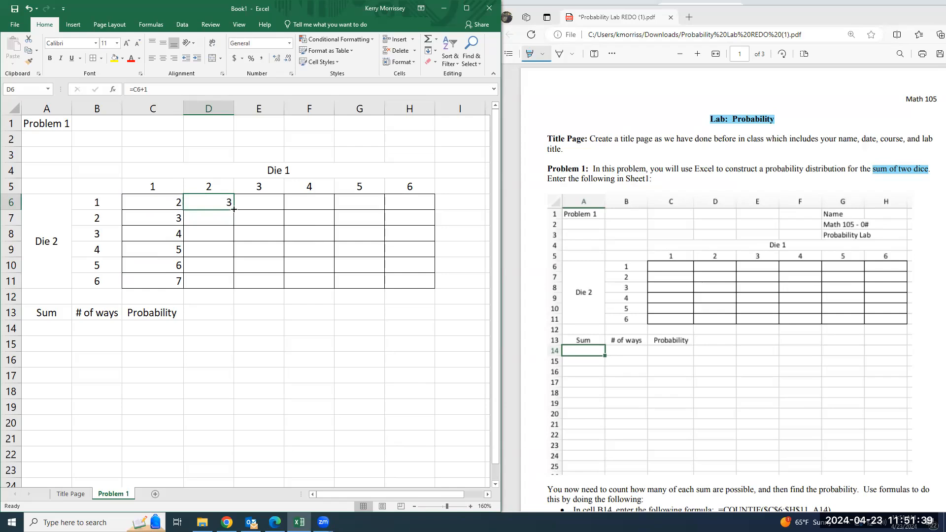
drag(234, 209, 412, 210)
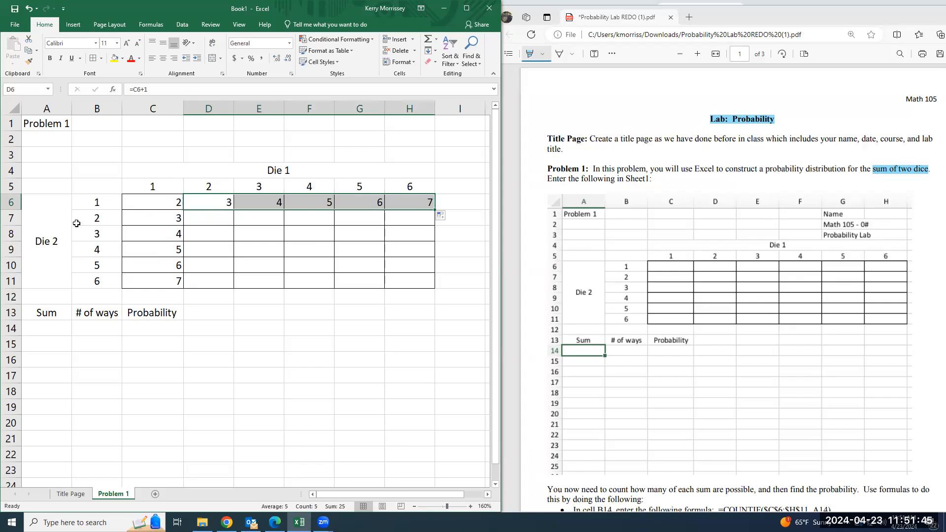
Enter the formula =D6+1 in cell D7 and fill it down to D11
click(401, 217)
click(201, 219)
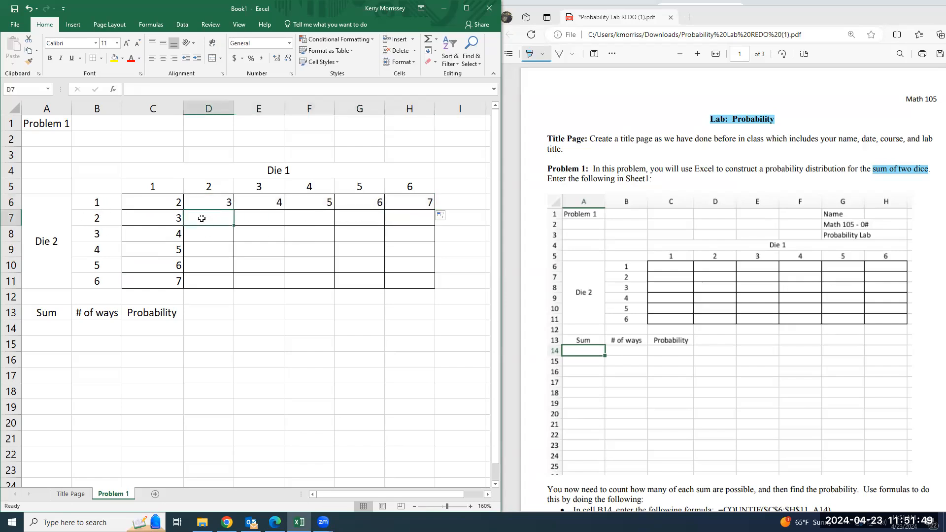
text(=)
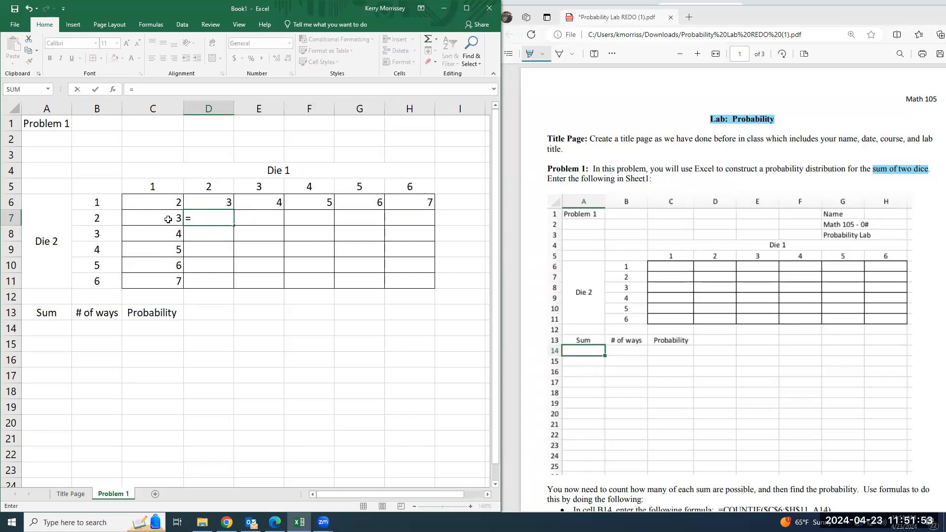
click(222, 203)
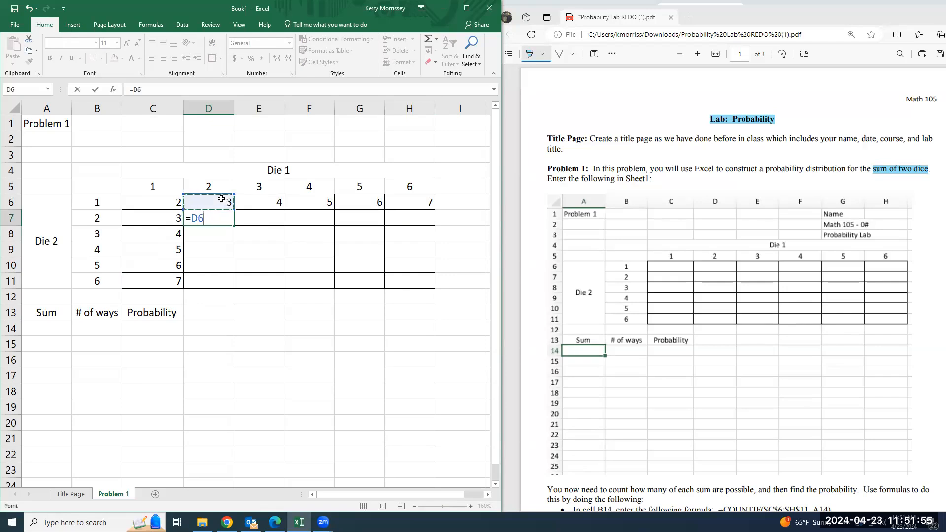
text(+1)
key(Return)
click(226, 221)
drag(234, 225, 233, 289)
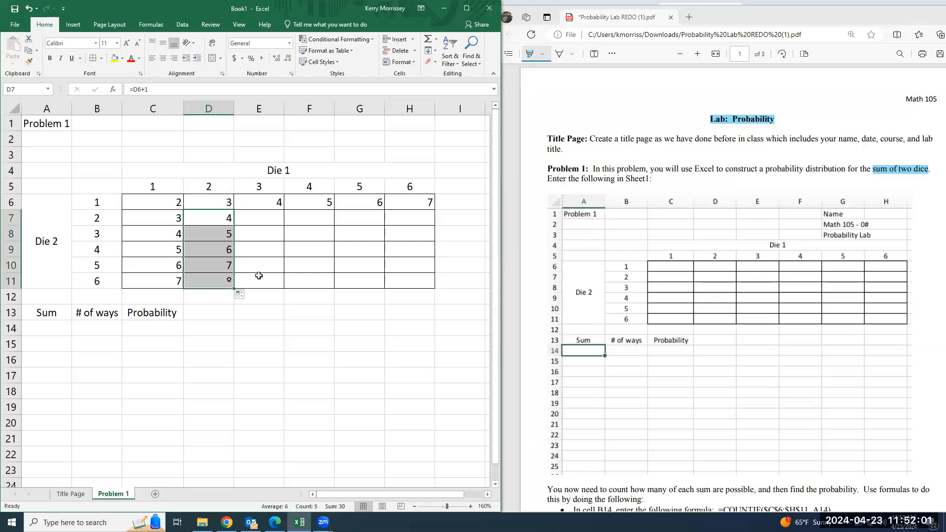
Try to fill the values of C7 and D7 across row 7 to H7, and undo the fill
click(255, 223)
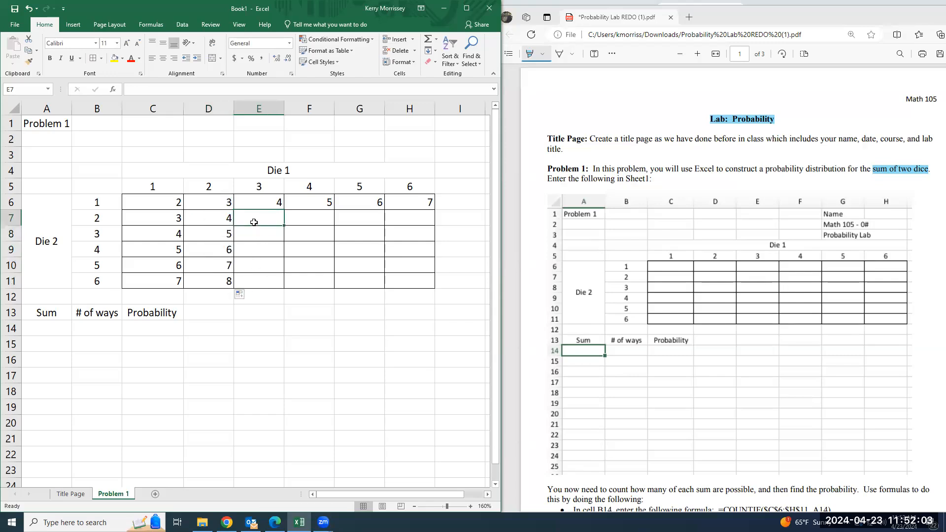
drag(175, 217, 413, 224)
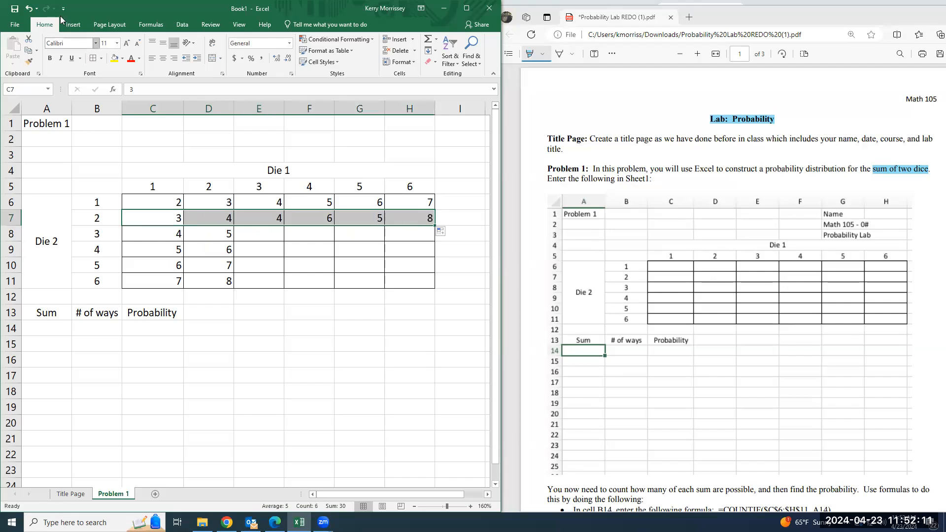
click(29, 8)
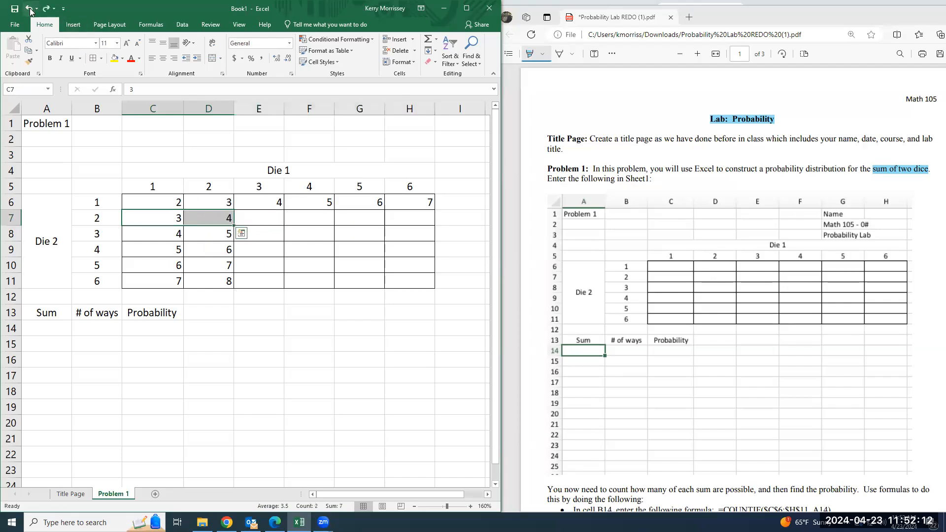
Enter the sums 5 through 9 down cells E7 to E11
click(248, 225)
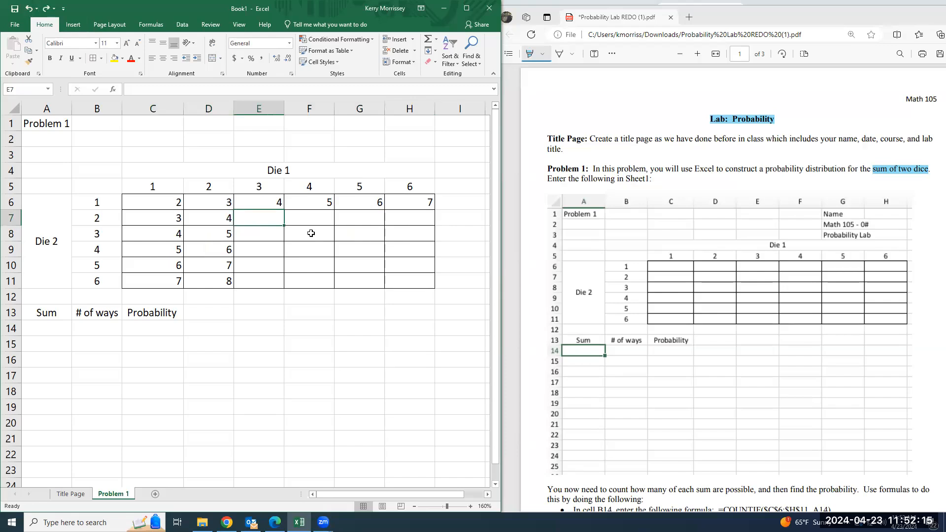
text(5)
key(Return)
text(6)
key(Return)
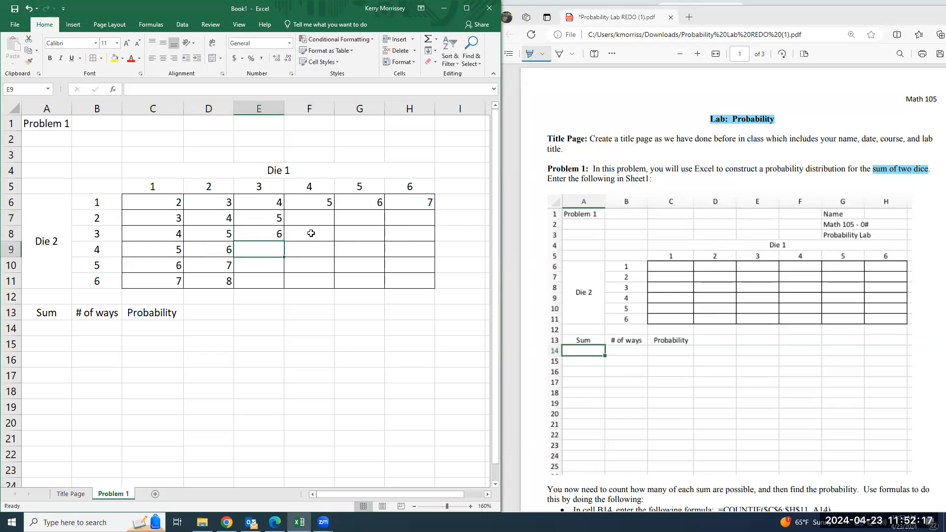
text(7)
key(Return)
text(8)
key(Return)
text(9)
key(Return)
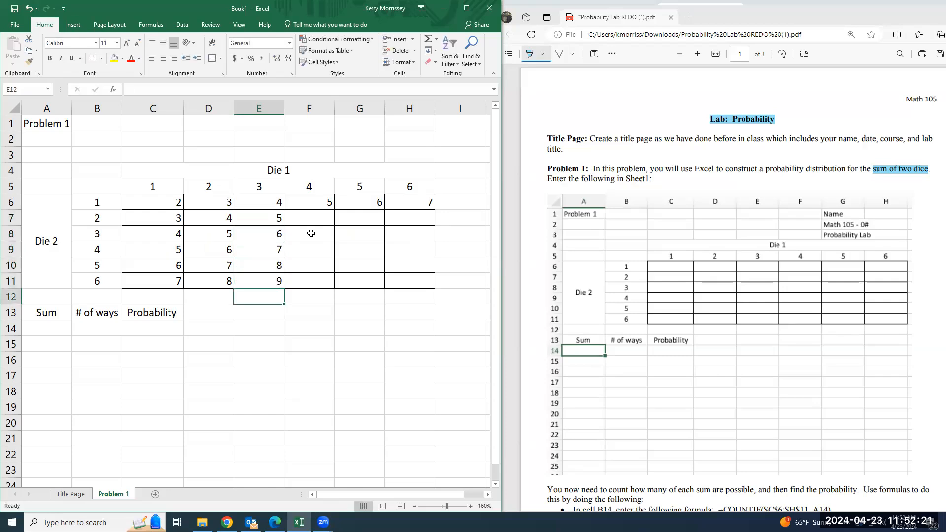
Enter the sums 6 through 10 down cells F7 to F11
key(Up)
key(Right)
key(Up)
key(Up)
key(Up)
key(Up)
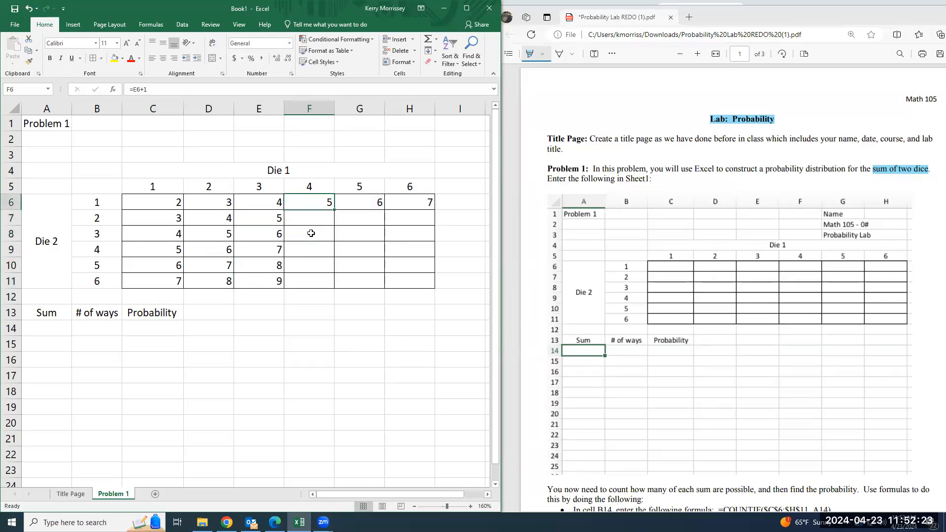
text(6)
key(Return)
text(7)
key(Return)
text(8)
key(Return)
text(9)
key(Return)
text(10)
Enter the sums 7 through 11 down cells G7 to G11
key(Return)
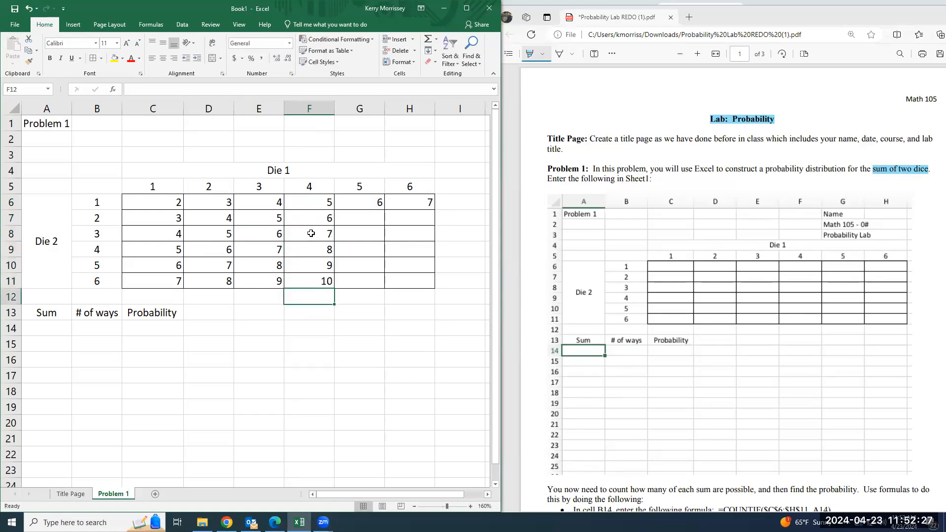
click(345, 221)
text(7)
key(Return)
text(8)
key(Return)
text(9)
key(Return)
text(10)
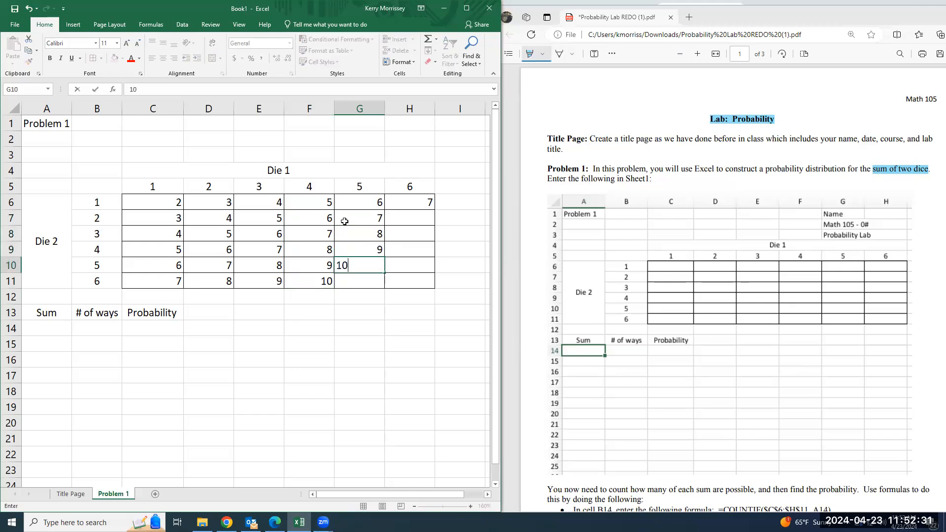
key(Return)
text(11)
key(Return)
Enter the sums 8 through 12 down cells H7 to H11
key(Up)
key(Right)
key(Up)
key(Up)
key(Up)
key(Up)
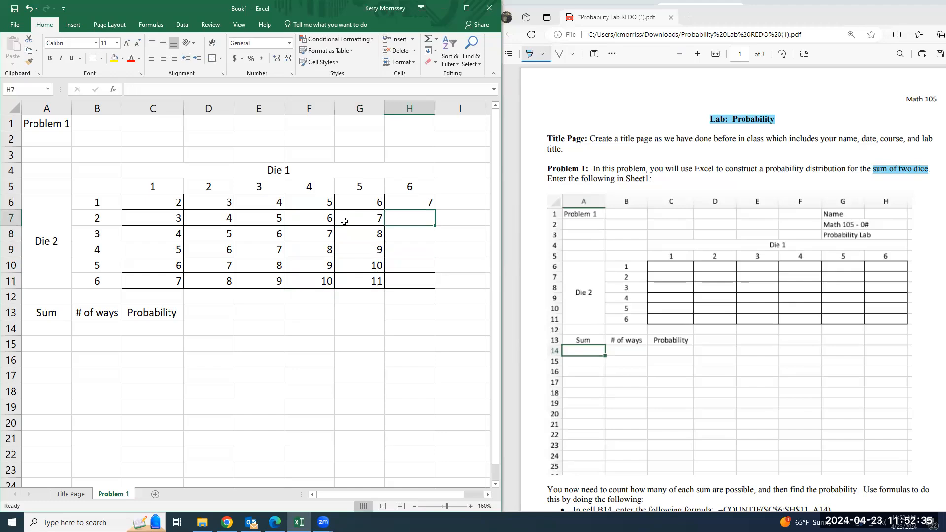
text(8)
key(Return)
text(9)
key(Return)
text(10)
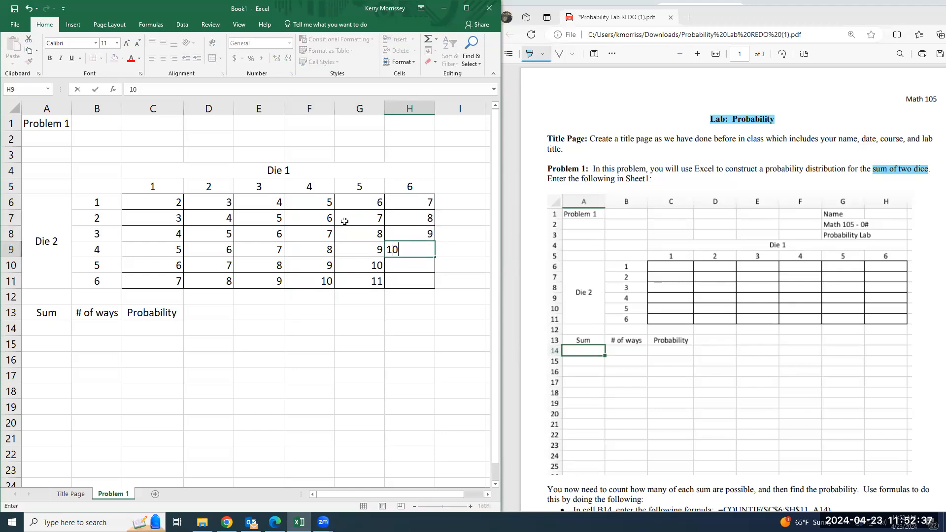
key(Return)
text(11)
key(Return)
text(12)
key(Return)
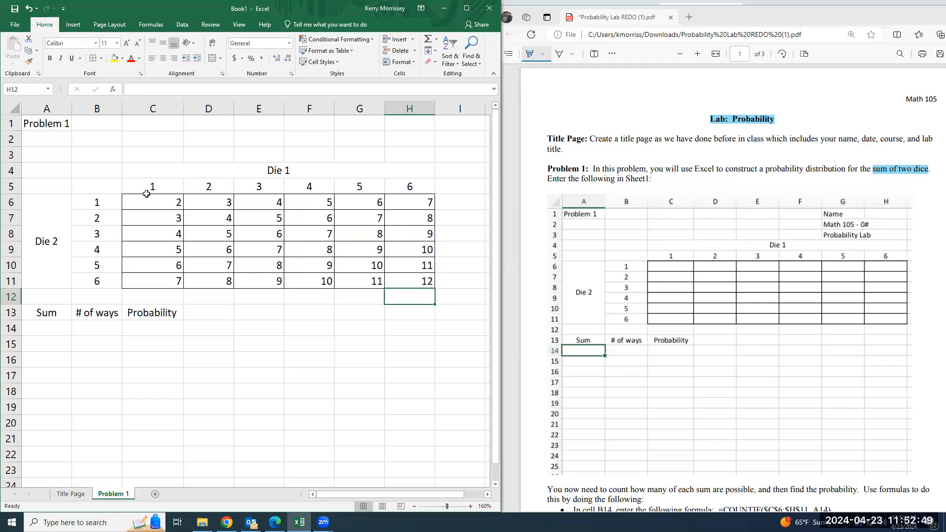
Center the dice sums in cells C6 to H11 horizontally
drag(147, 201, 423, 281)
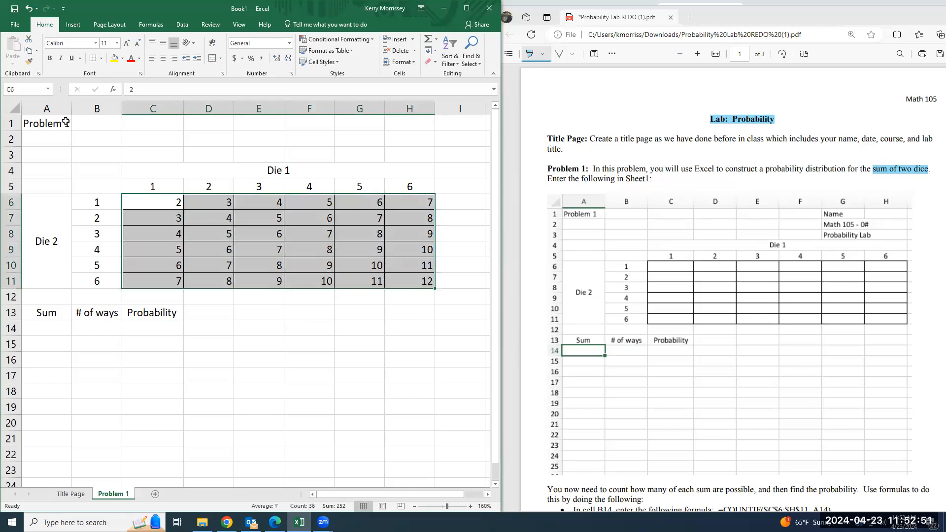
click(163, 58)
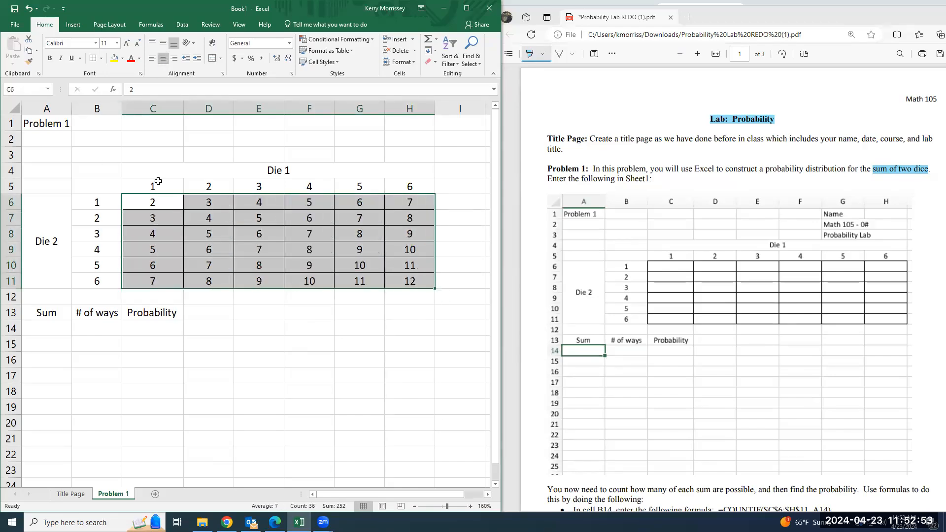
click(89, 363)
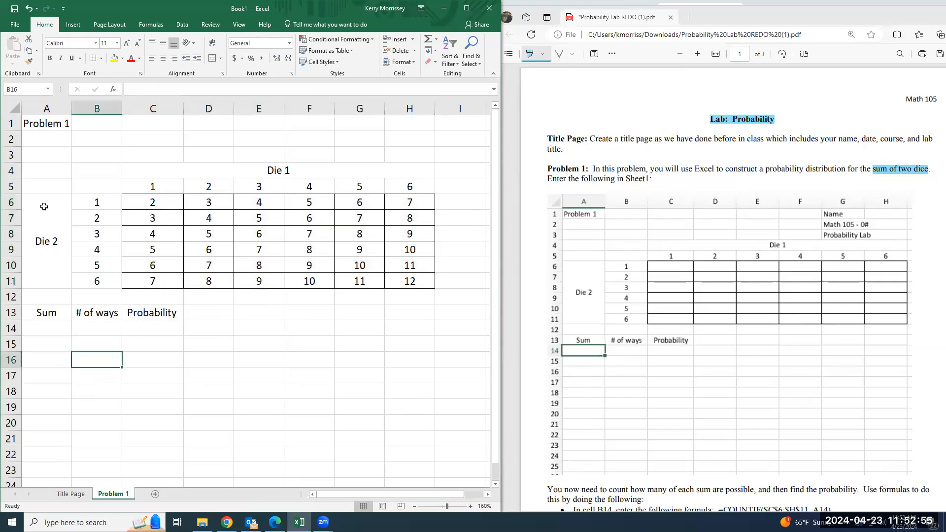
Fill the merged "Die 2" cell with light green and the merged "Die 1" cell with light gold
click(44, 207)
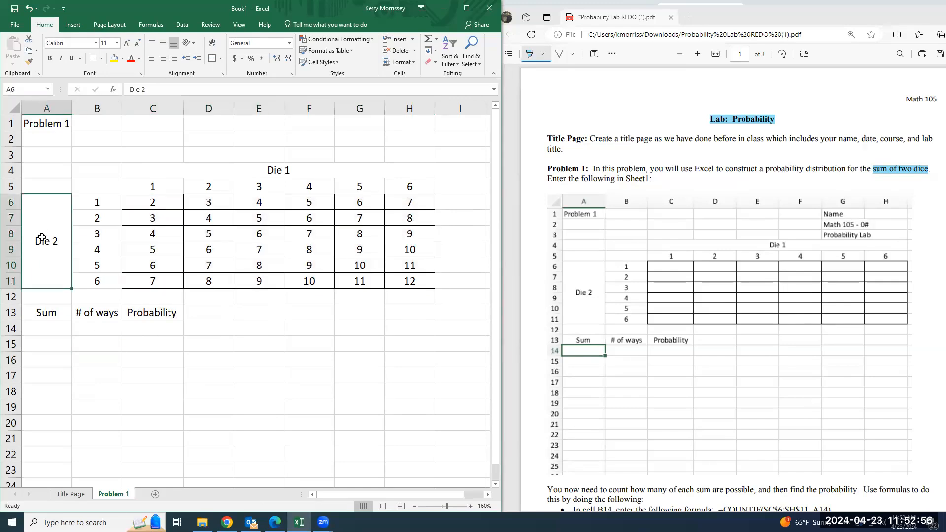
click(122, 60)
click(191, 91)
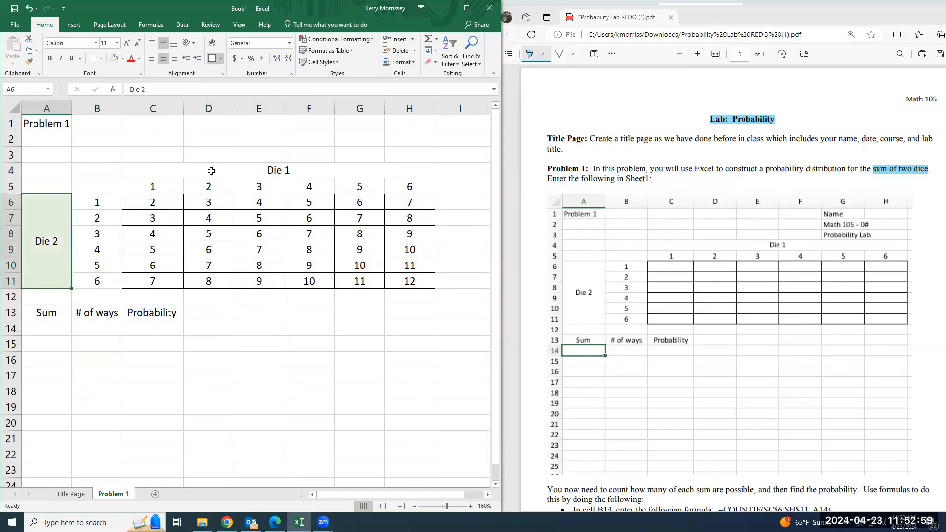
click(212, 170)
click(122, 59)
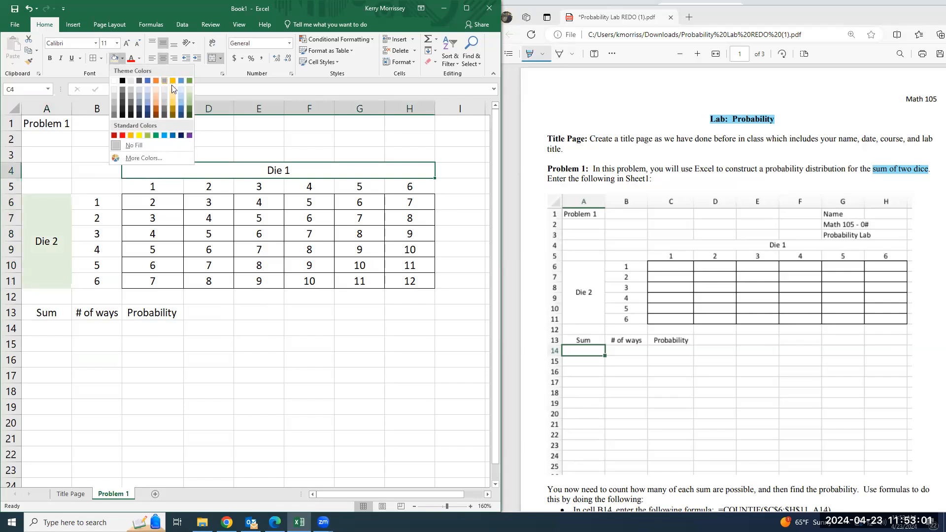
click(173, 90)
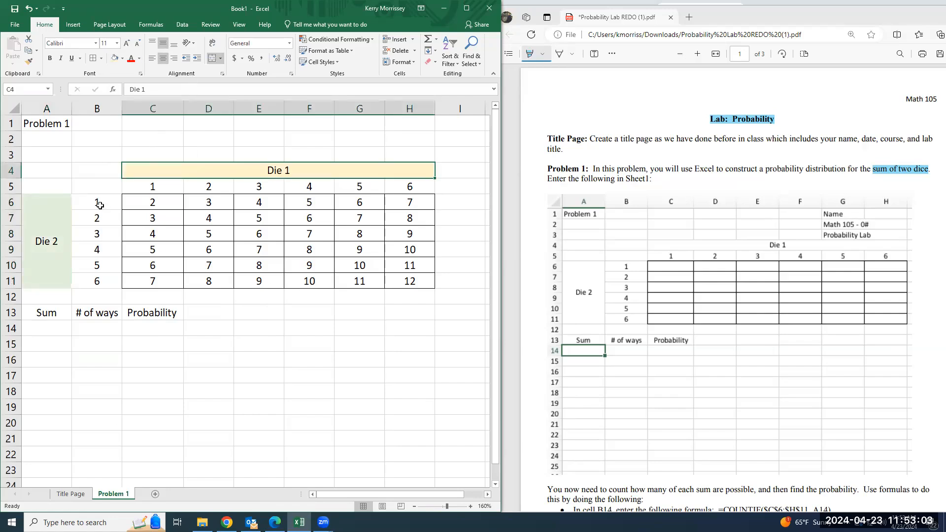
click(68, 204)
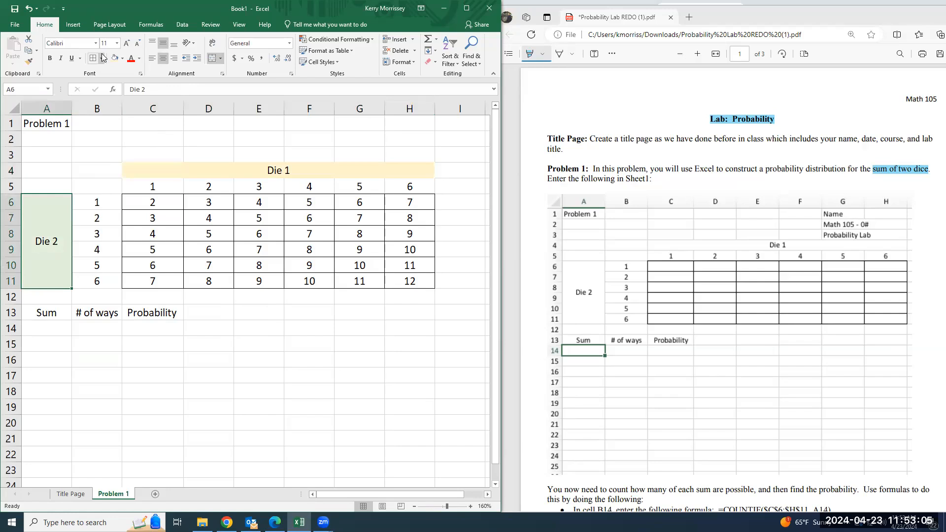
Apply outside borders to the merged "Die 1" and "Die 2" cells
click(130, 186)
click(133, 169)
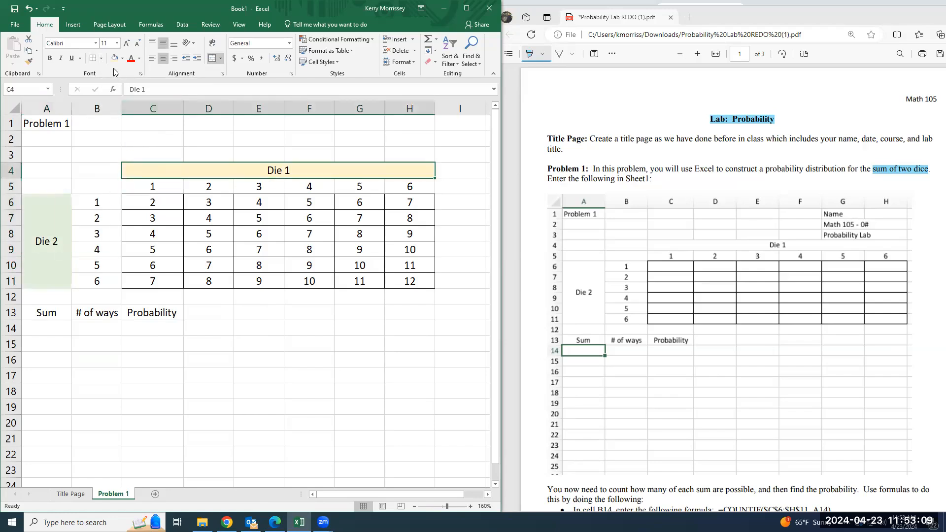
click(100, 60)
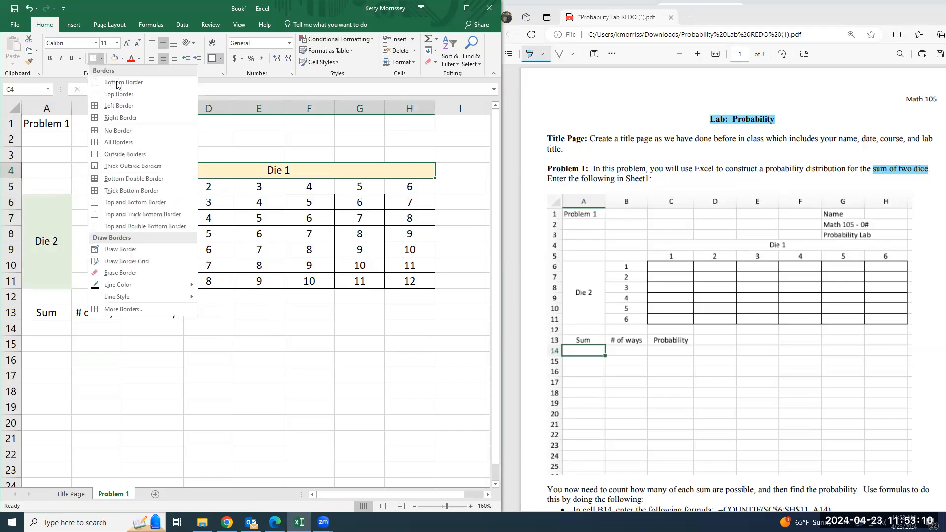
click(124, 154)
click(63, 198)
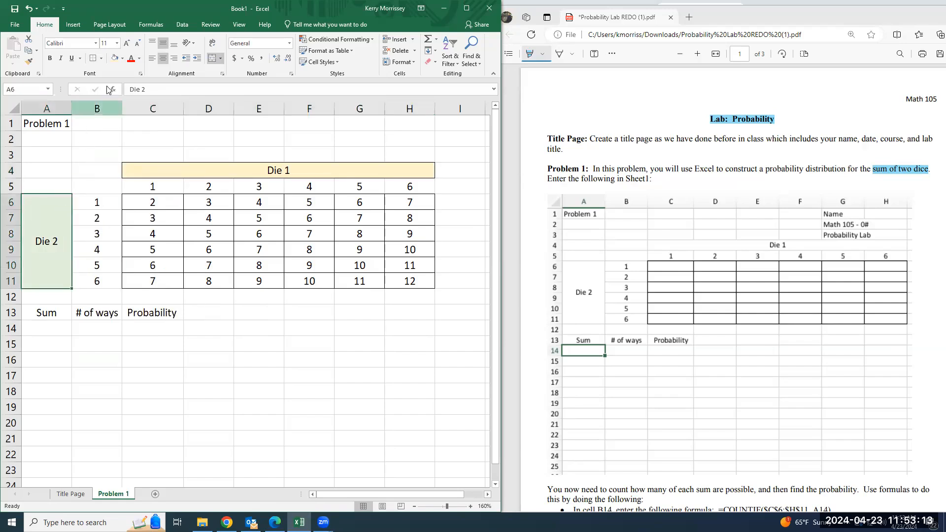
drag(134, 187, 417, 187)
click(362, 296)
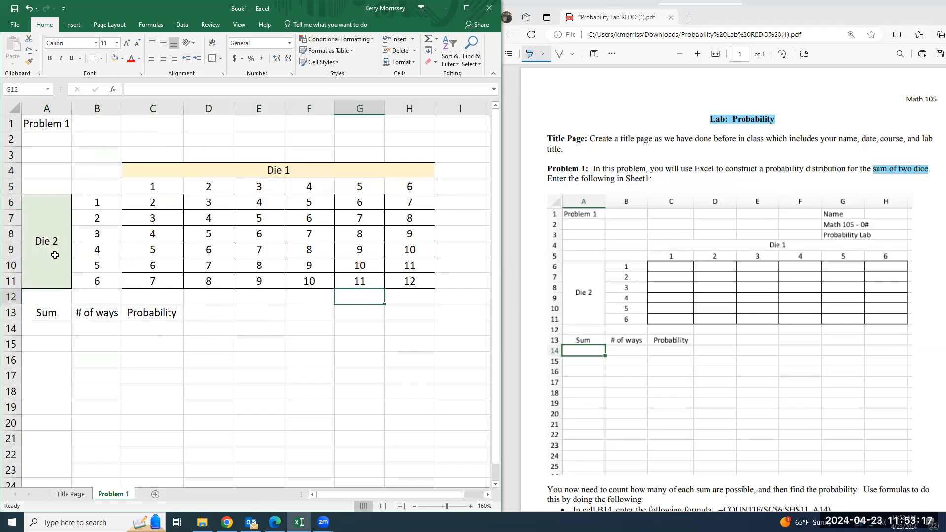
Bold the "Sum", "# of ways" and "Probability" headings in cells A13 to C13
drag(166, 205, 425, 283)
click(37, 330)
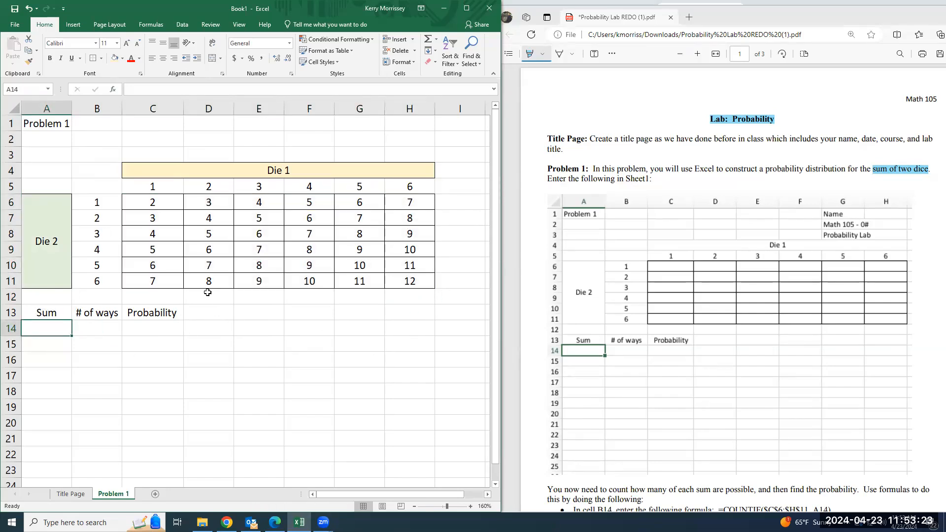
scroll(666, 289, down, 4)
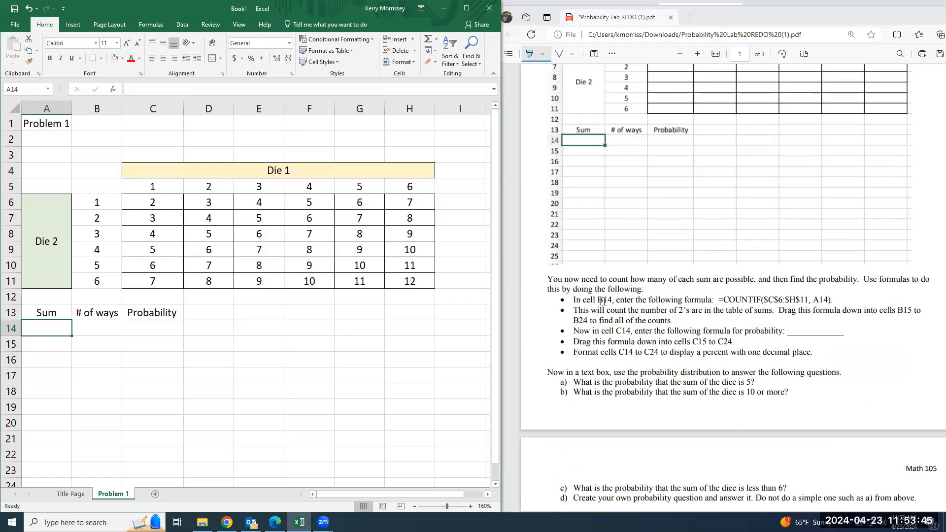
click(105, 331)
click(59, 327)
drag(48, 318, 152, 320)
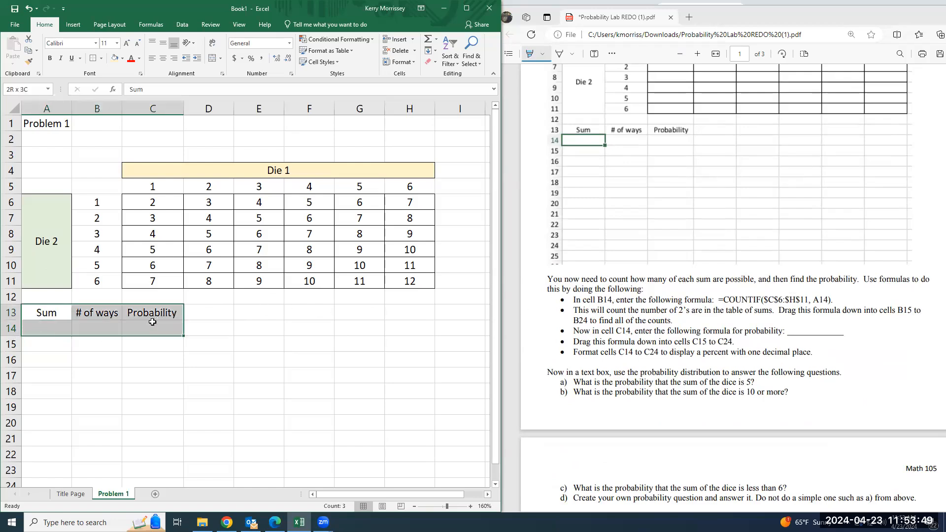
click(50, 58)
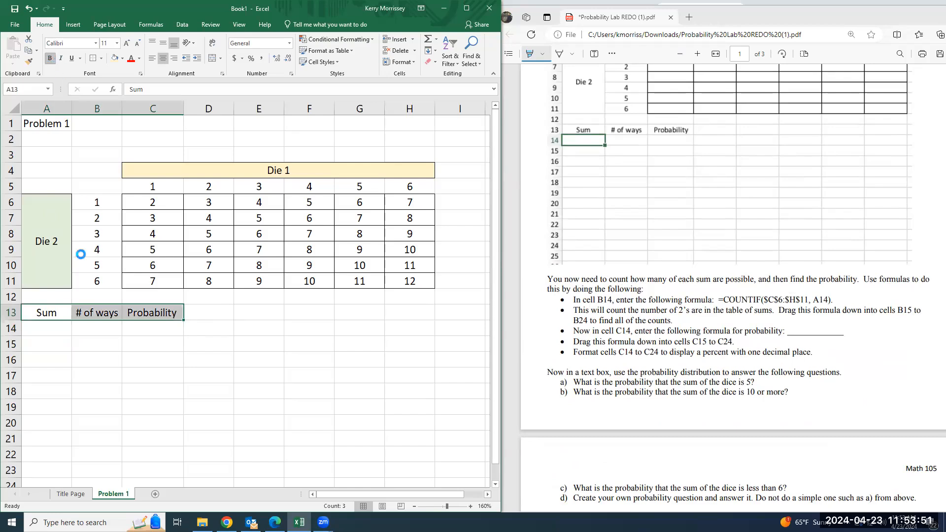
Enter the sums 2, 3, 4 and 5 down cells A14 to A17 under the Sum heading
click(49, 330)
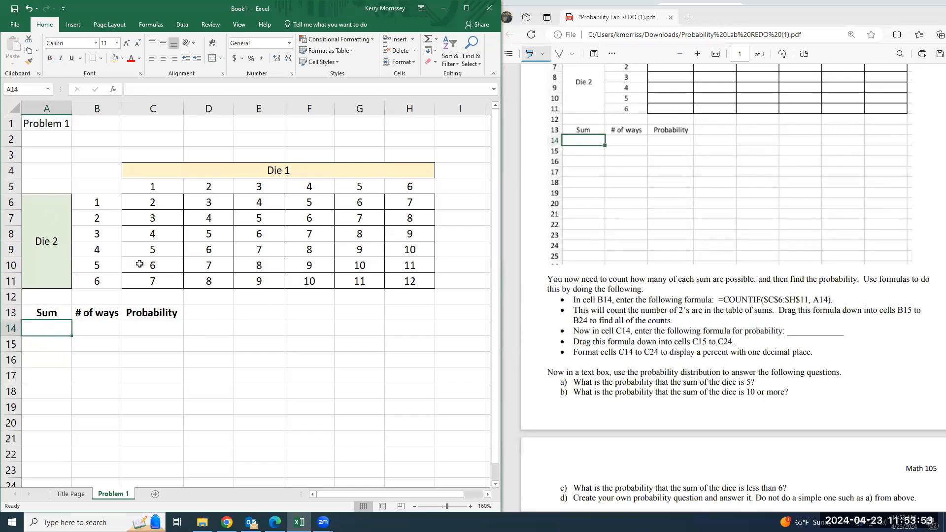
scroll(136, 263, down, 1)
scroll(59, 311, up, 1)
text(2)
key(Return)
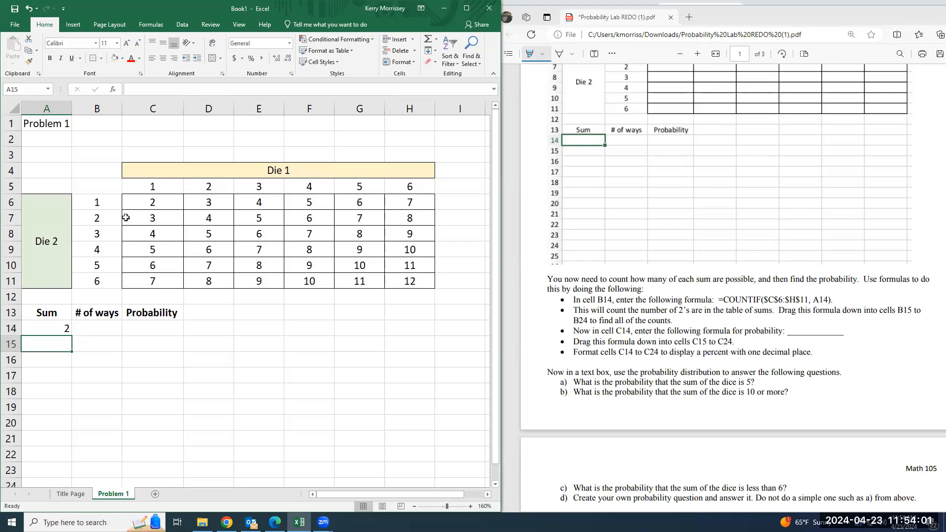
text(3)
key(Return)
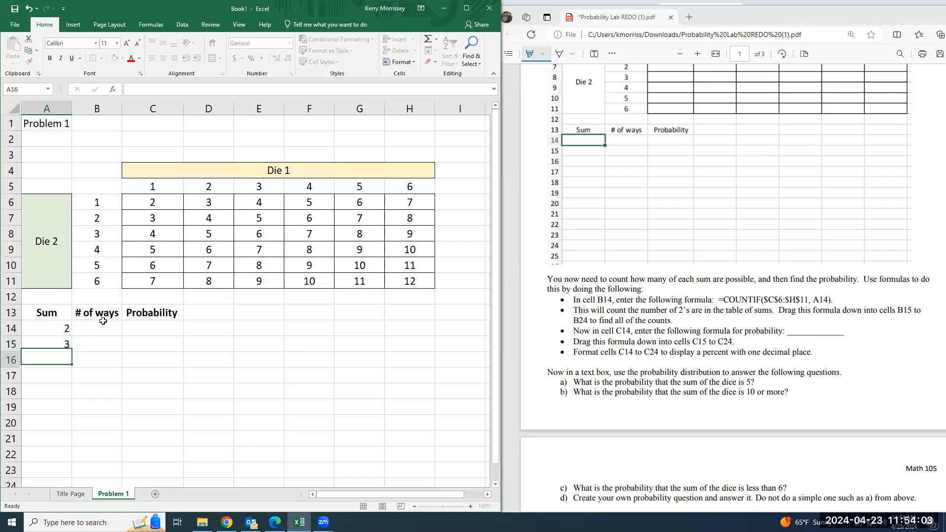
text(4)
key(Return)
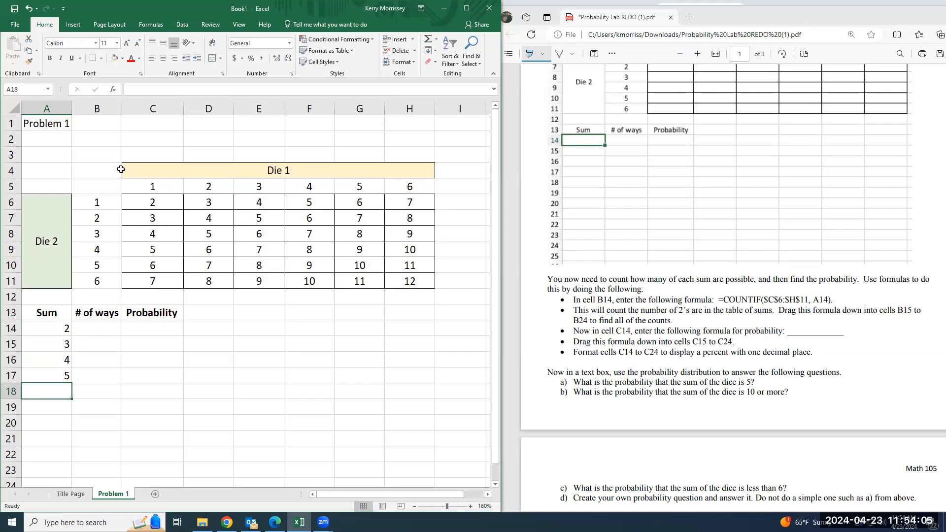
Extend the number series in A14 to A17 down to 12 in cell A24 and center the sums horizontally
click(420, 284)
scroll(60, 266, down, 2)
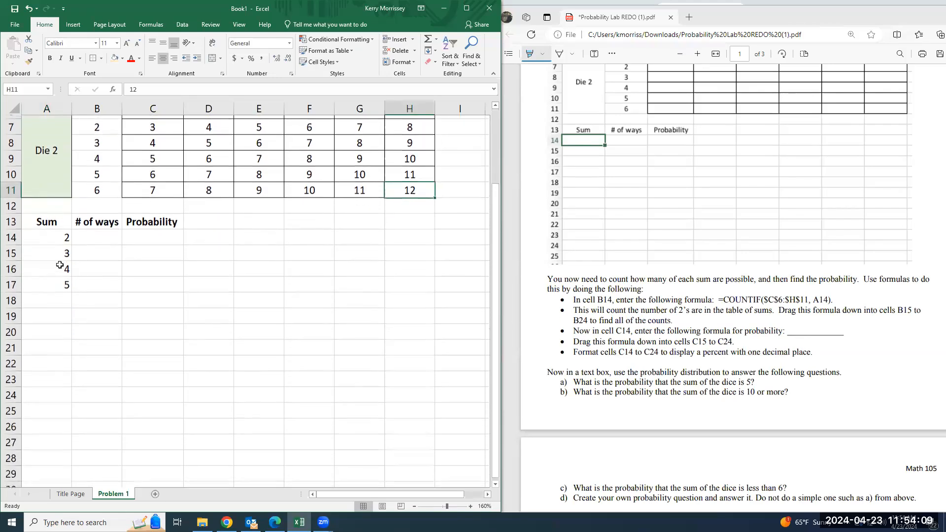
drag(63, 236, 68, 285)
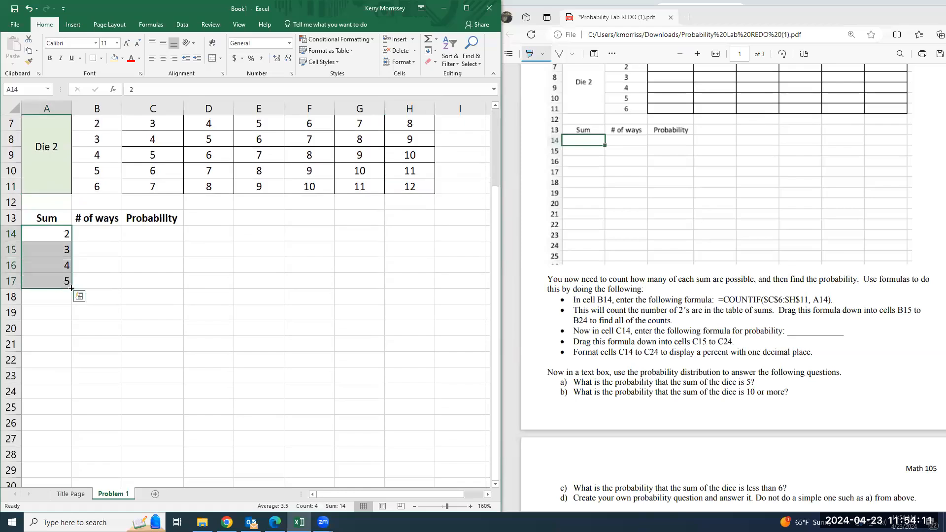
drag(71, 288, 63, 394)
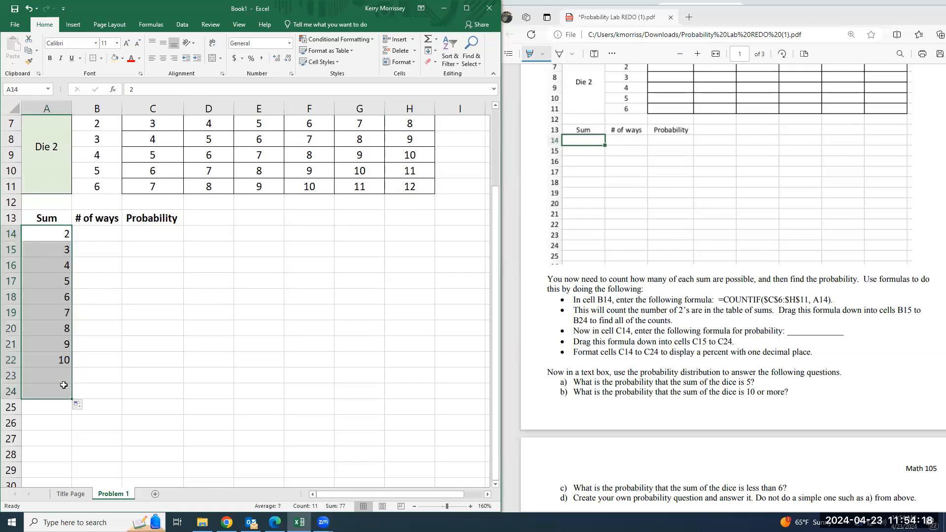
click(163, 58)
Highlight "cell B14" and the formula "=COUNTIF($C$6:$H$11, A14)." in the lab instructions PDF
click(89, 235)
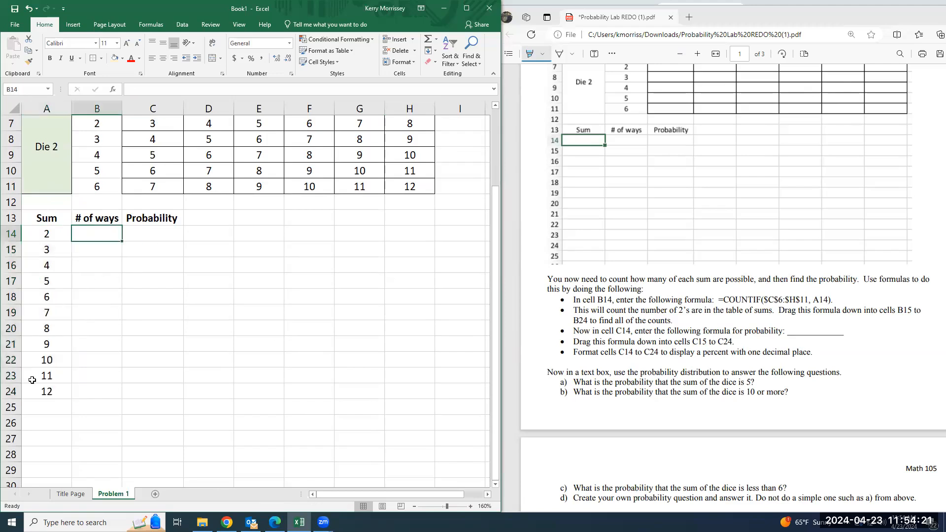
scroll(183, 187, up, 2)
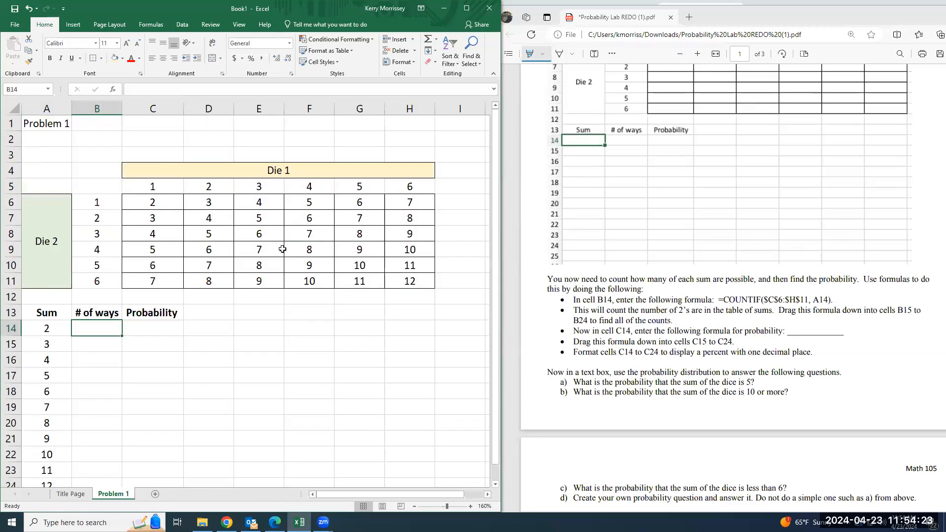
scroll(163, 279, down, 1)
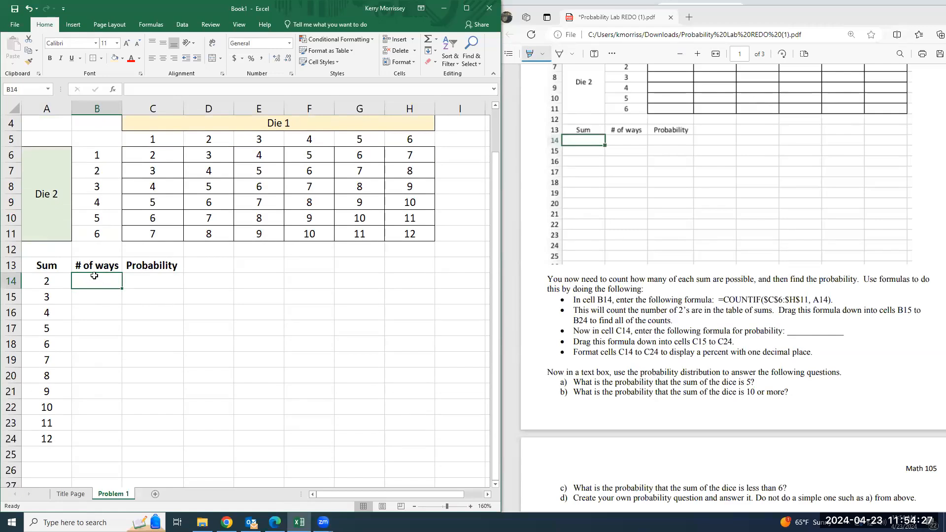
click(69, 282)
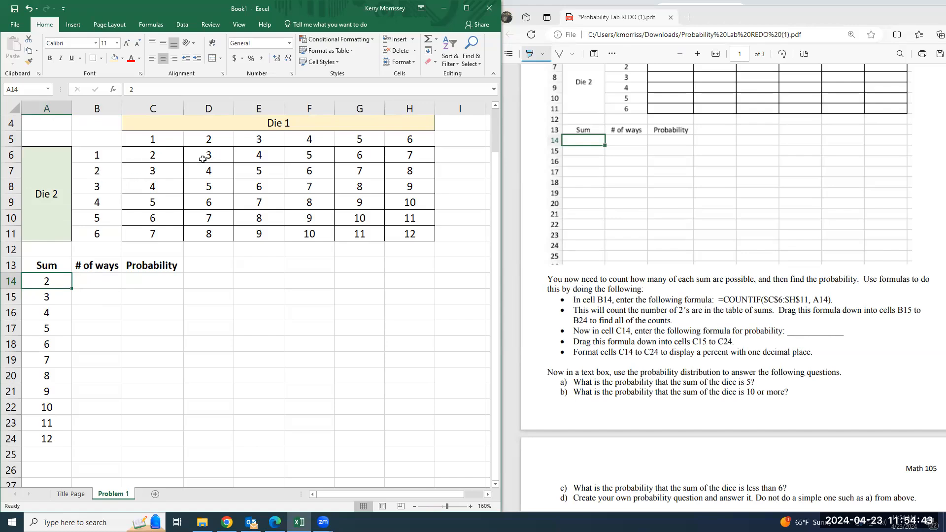
click(111, 281)
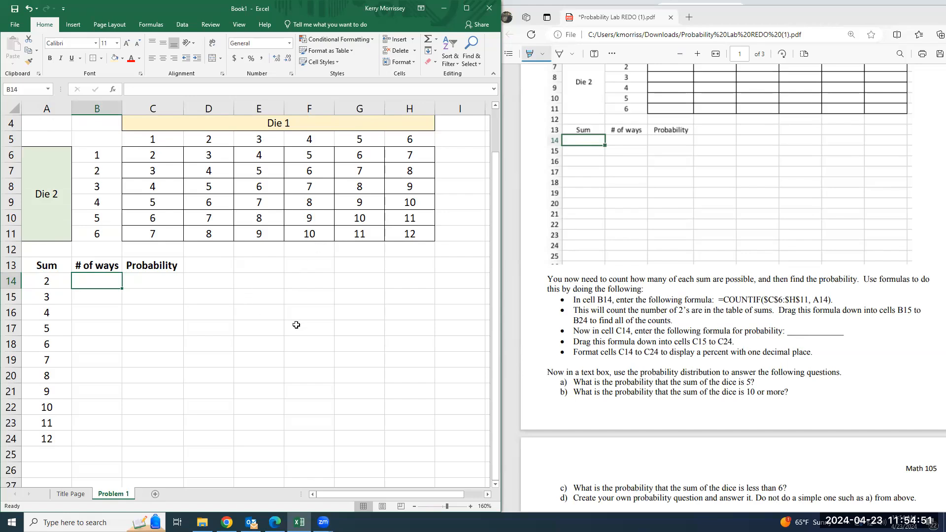
drag(584, 299, 612, 299)
drag(719, 300, 824, 306)
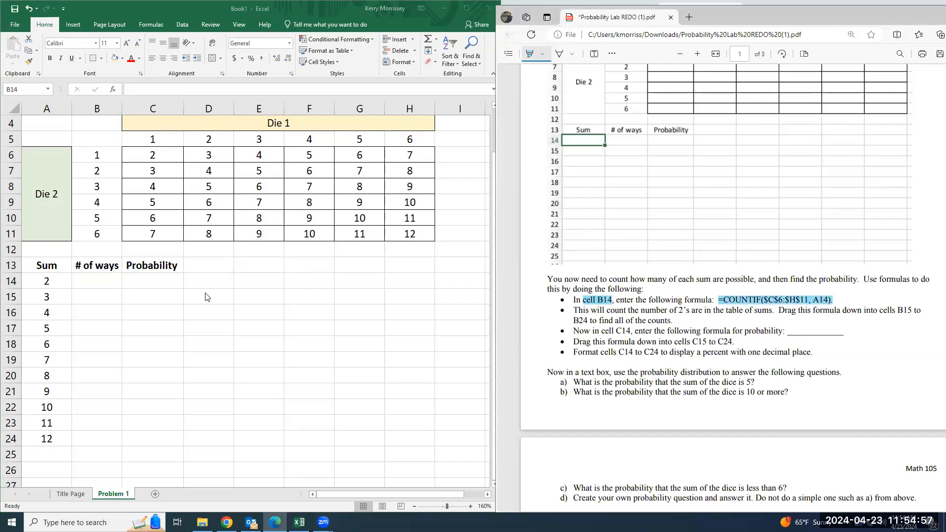
Enter the formula =COUNTIF(C6:H11,A14) in cell B14 of the Problem 1 sheet
click(92, 285)
text(=)
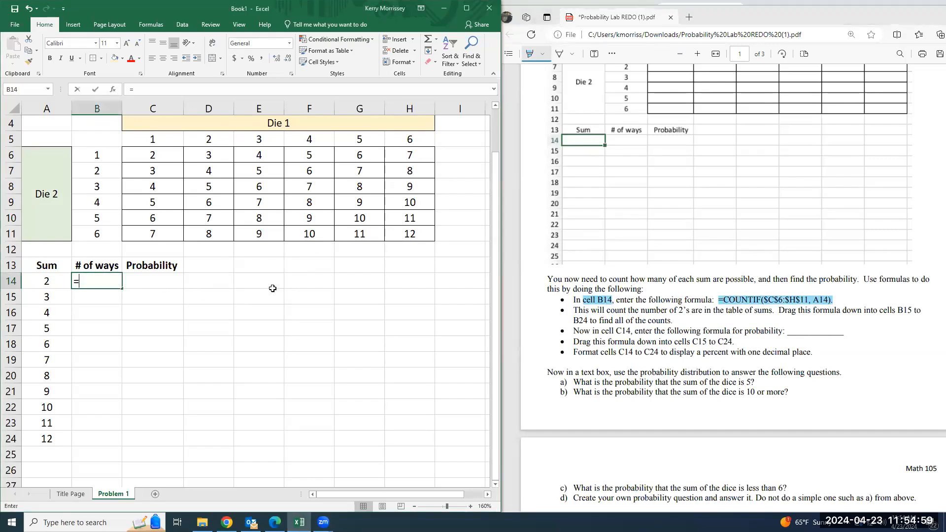
text(countif)
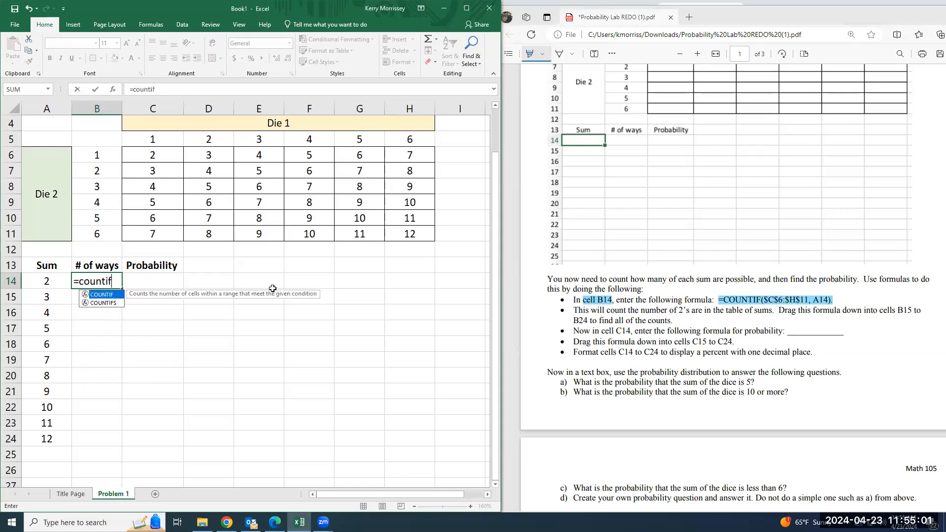
text(()
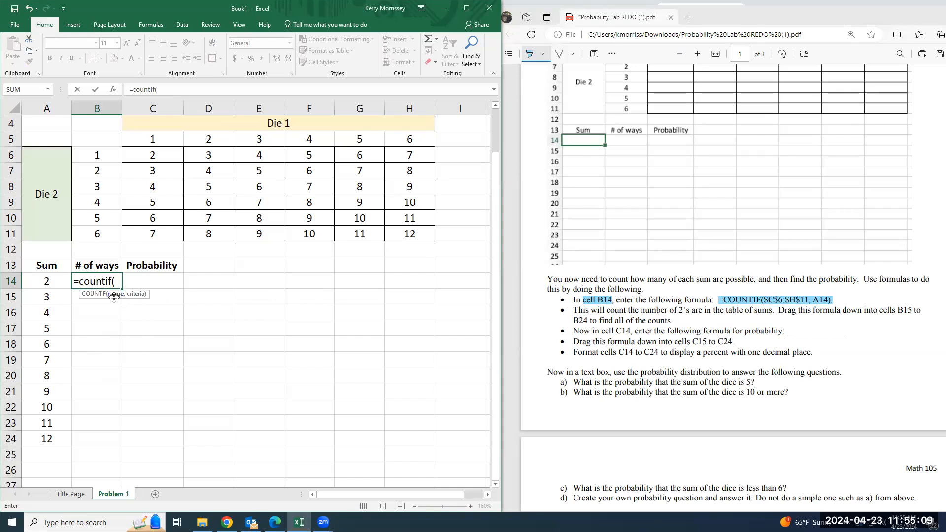
drag(147, 152, 403, 233)
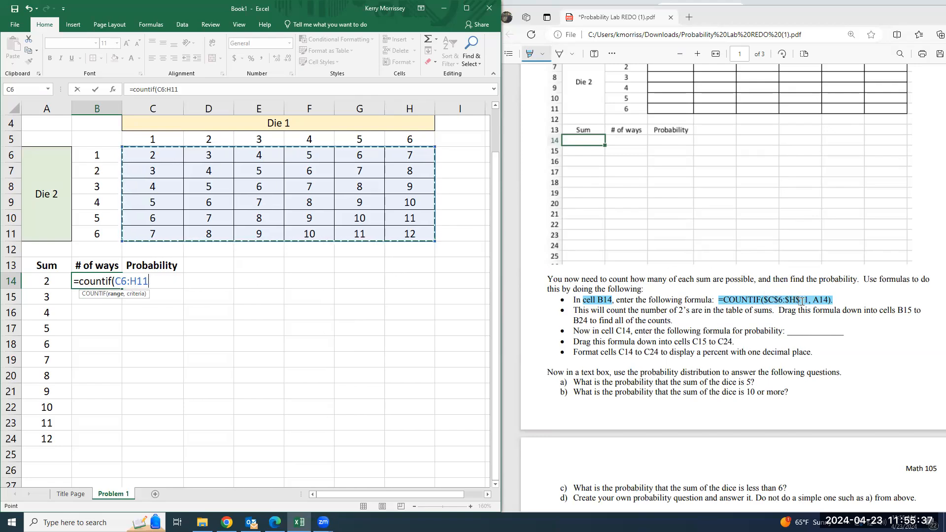
text(,)
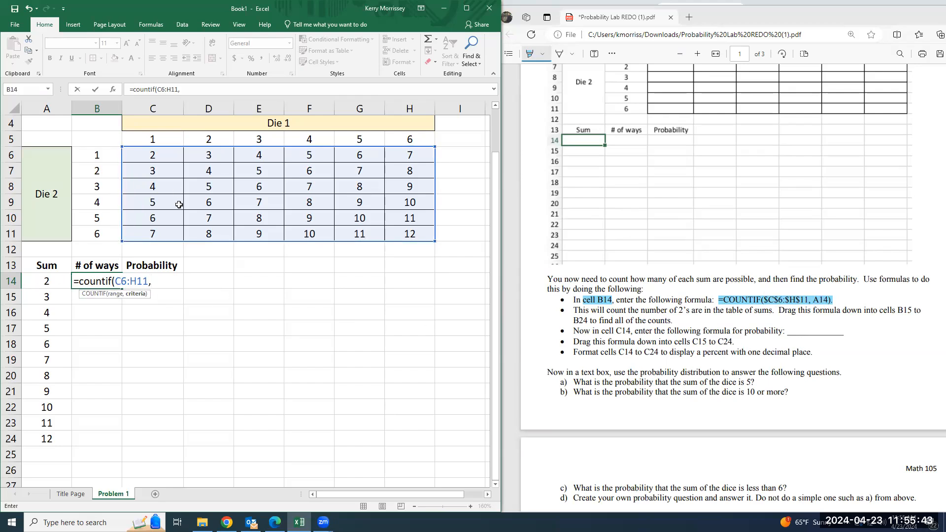
click(42, 282)
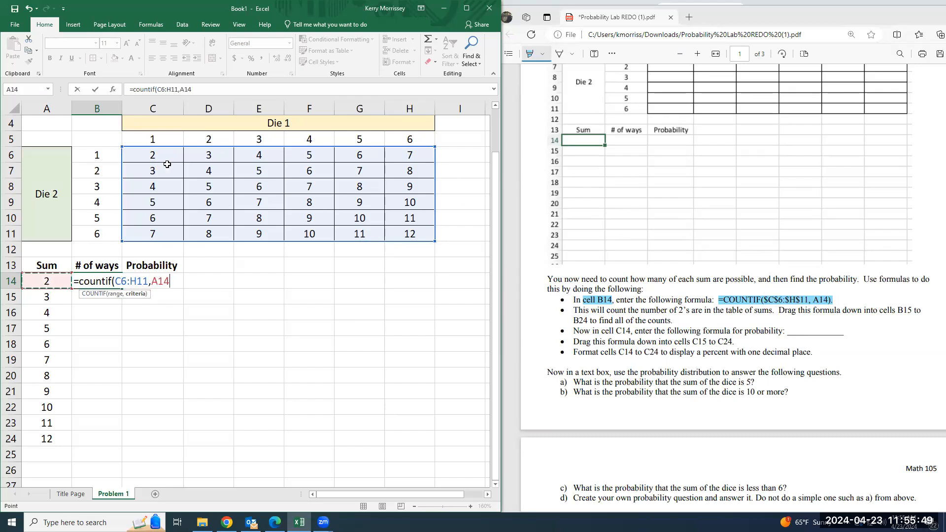
text())
key(Return)
key(Up)
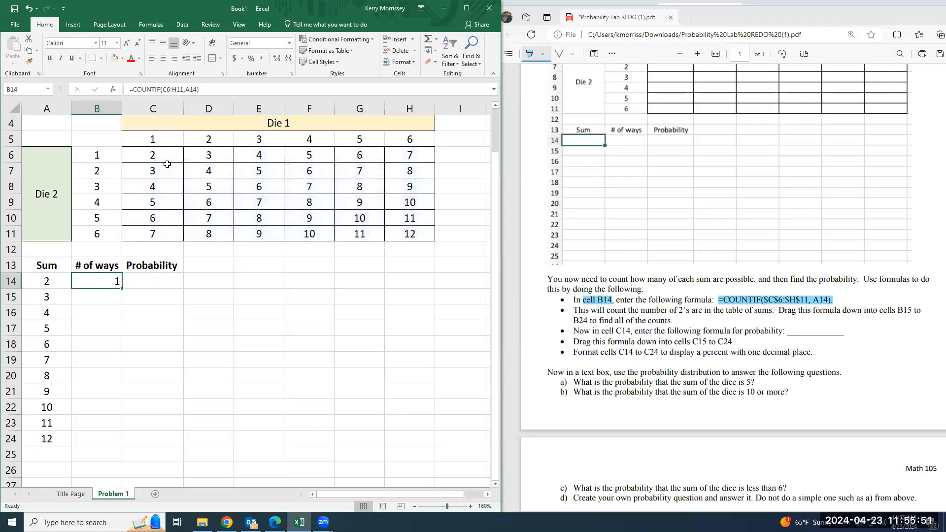
Highlight "Drag this formula down into cells B15" in the lab instructions PDF
scroll(158, 207, down, 1)
scroll(145, 236, up, 1)
drag(781, 310, 913, 311)
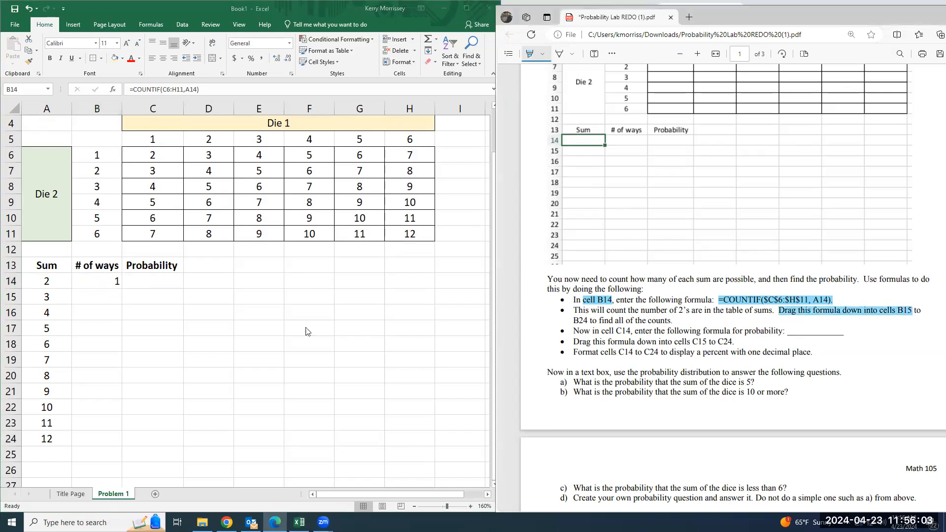
Fill the COUNTIF formula from cell B14 down through cell B24
click(119, 285)
drag(122, 288, 119, 300)
click(100, 313)
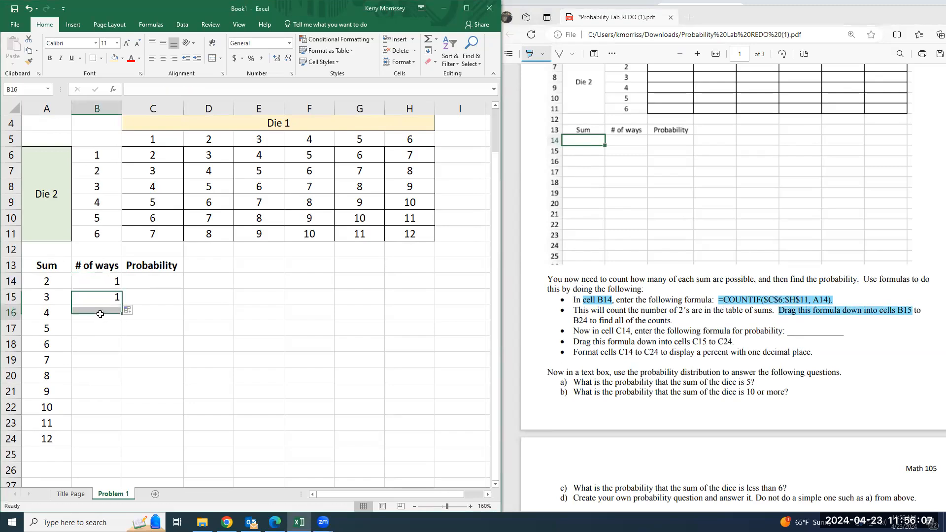
click(106, 294)
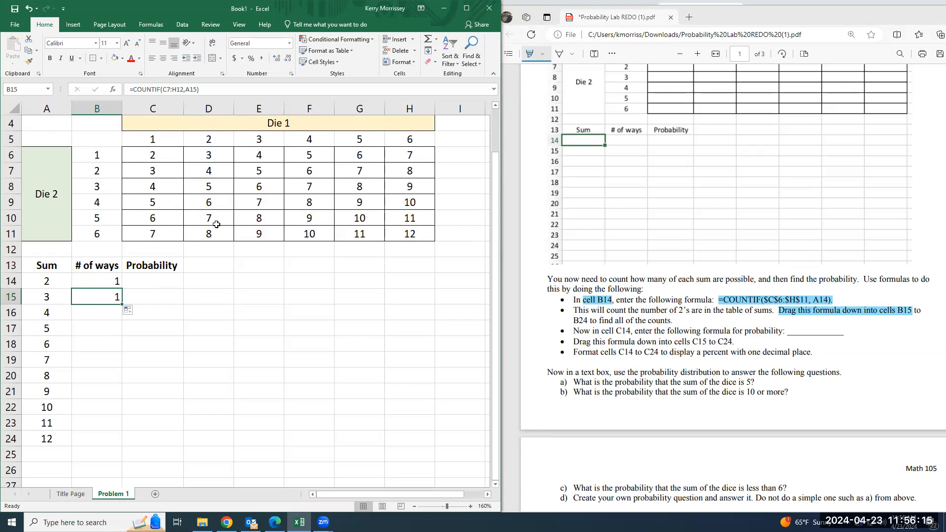
key(Down)
click(104, 298)
click(115, 281)
drag(122, 288, 119, 447)
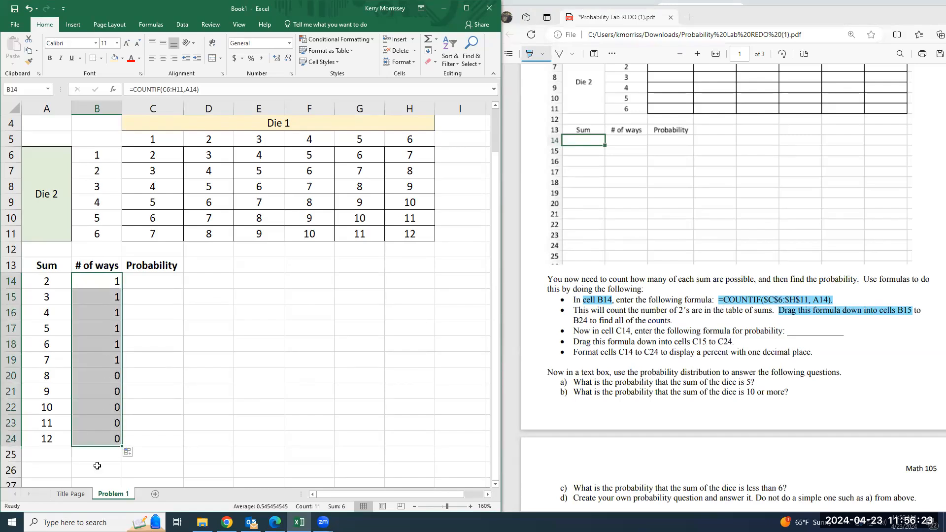
Examine the range references in the copied COUNTIF formulas in cells B15 and B16
double_click(109, 298)
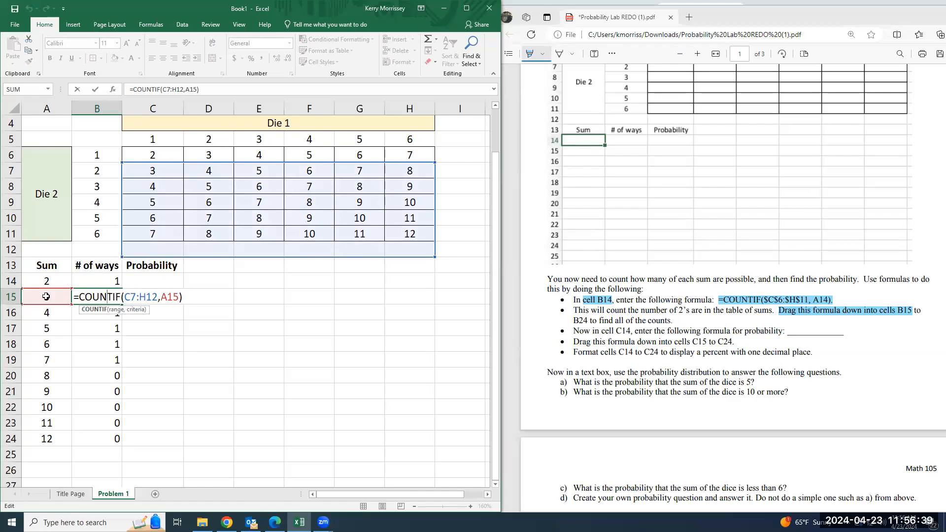
key(Return)
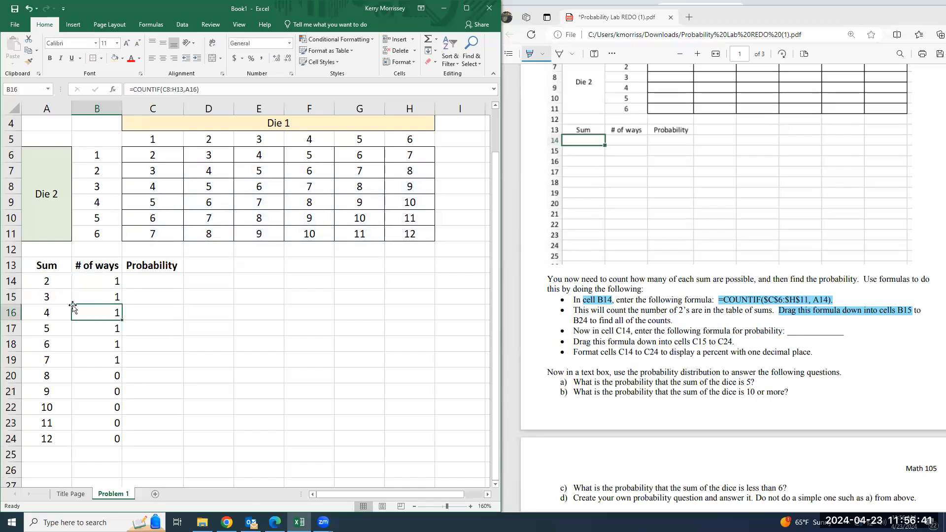
double_click(113, 316)
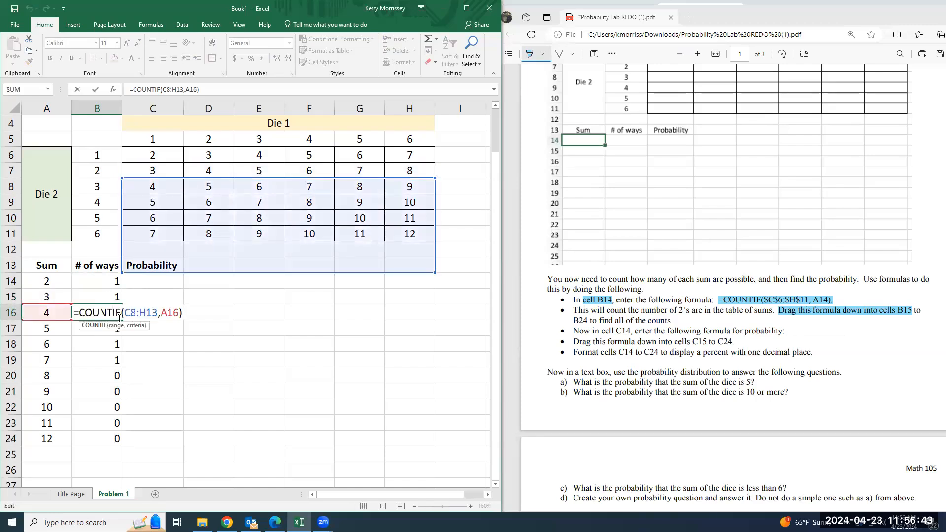
key(Return)
Make the COUNTIF range in cell B14 absolute so the formula reads =COUNTIF($C$6:$H$11,A14)
key(Up)
key(Up)
key(Up)
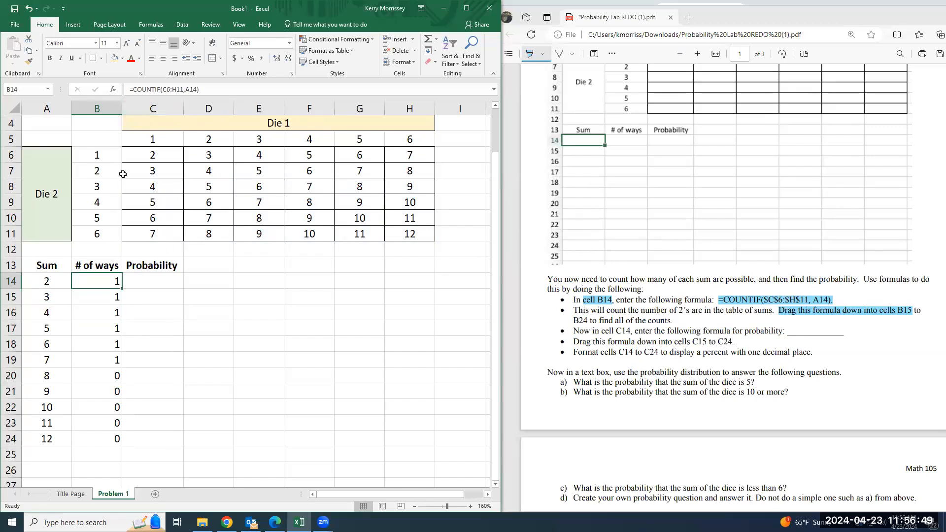
drag(423, 155, 174, 227)
click(113, 275)
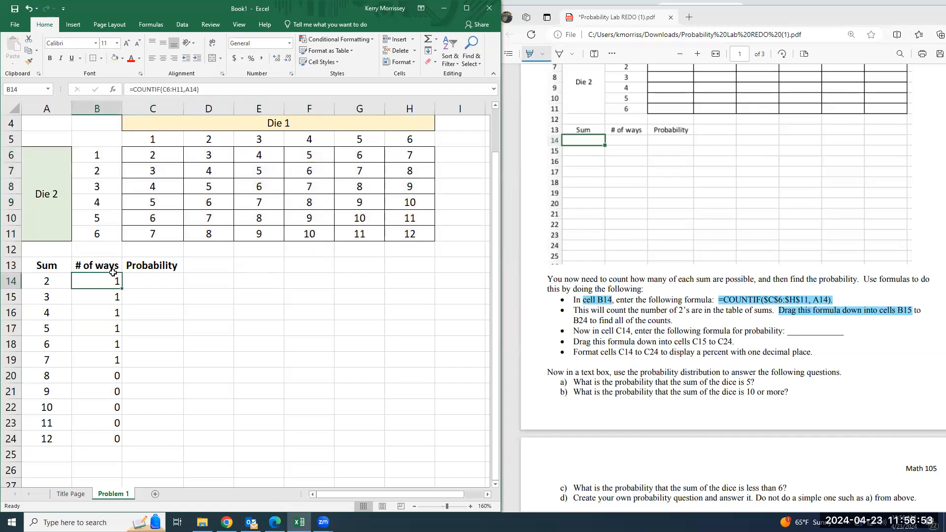
click(163, 92)
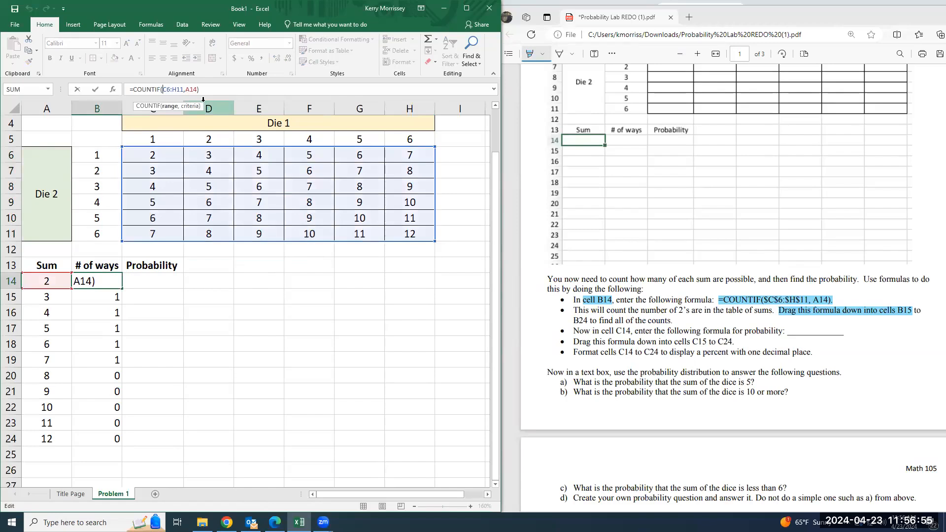
text($C)
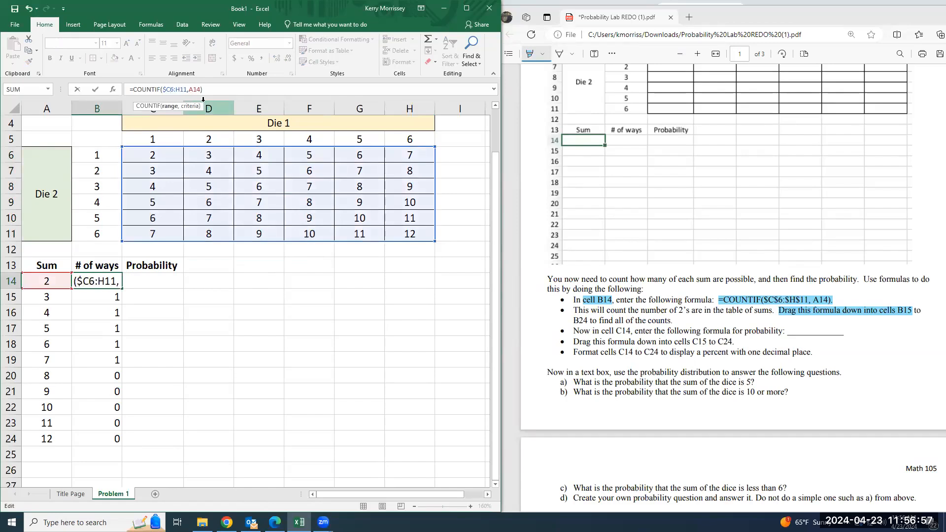
text($6:$H$)
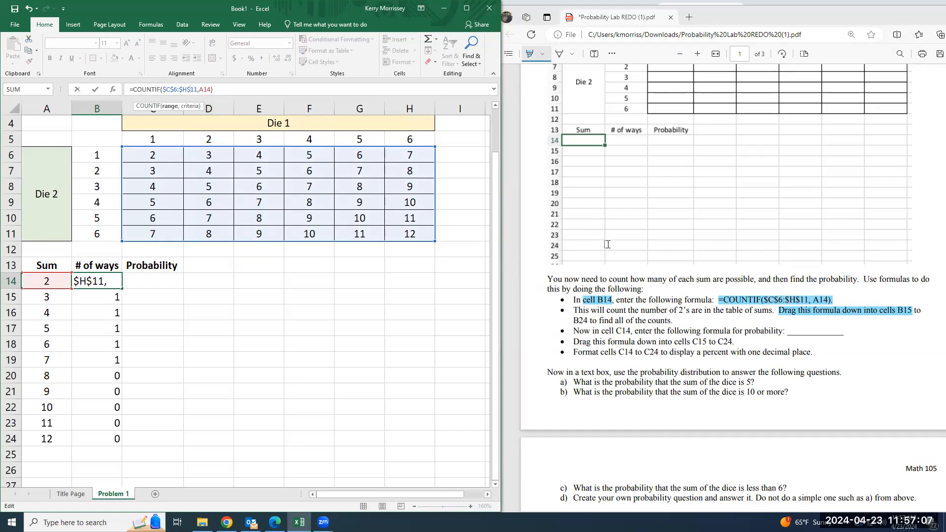
click(244, 89)
key(Return)
key(Up)
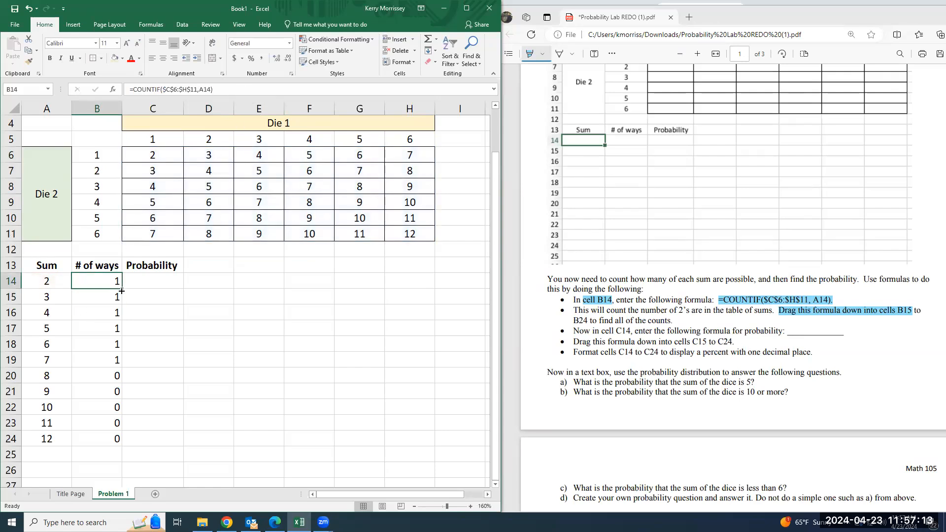
Fill the absolute-range COUNTIF formula from cell B14 down through B24 and check the copied formula in B15
drag(122, 289, 122, 288)
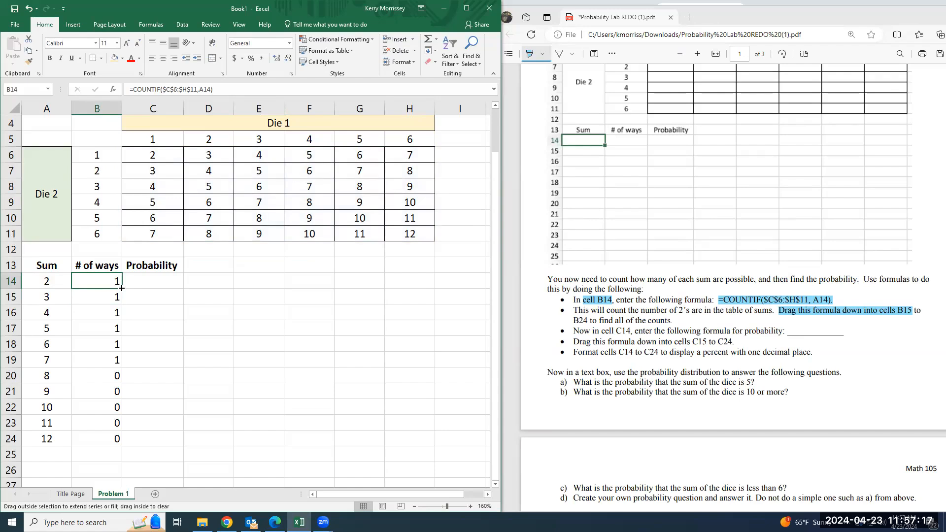
drag(113, 313, 119, 442)
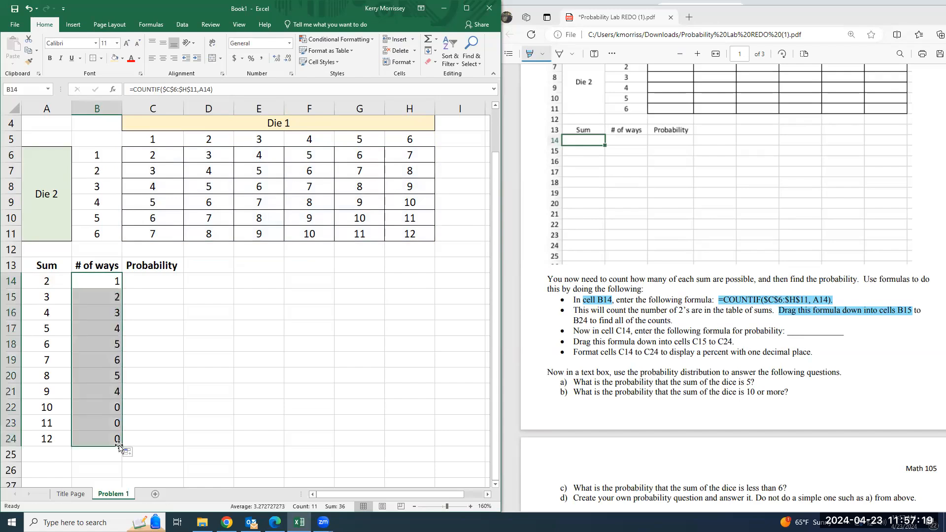
click(137, 303)
double_click(100, 297)
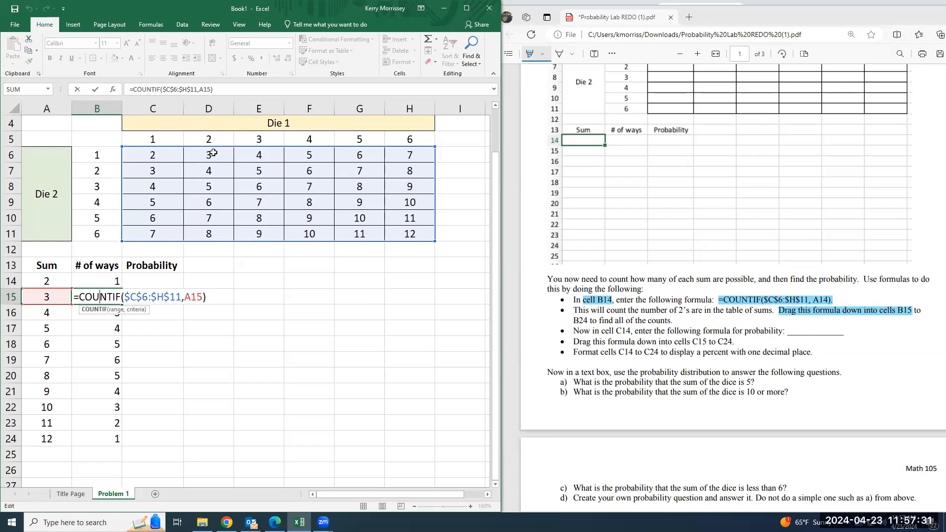
key(Return)
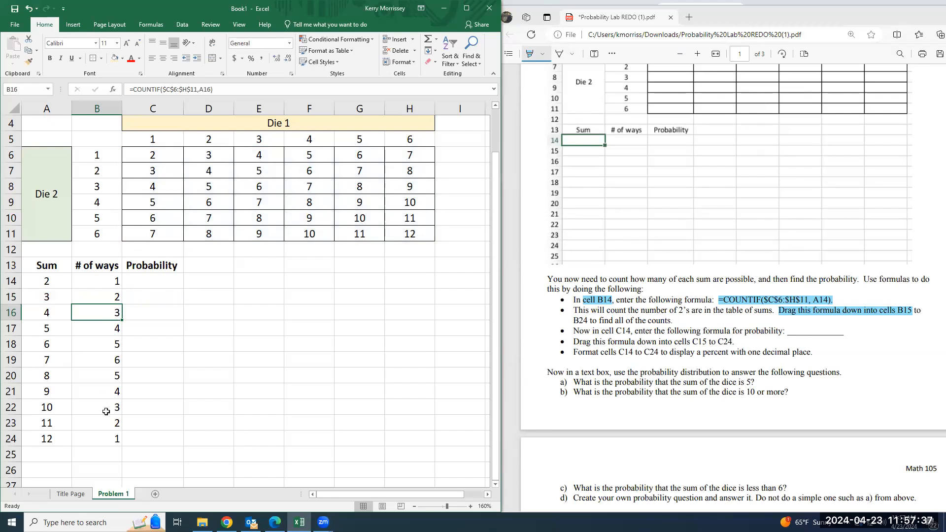
Center the # of ways counts in cells B14 to B24
click(157, 286)
drag(104, 285, 105, 438)
click(163, 58)
Highlight "formula for probability:" and the blank after it in the lab instructions PDF
click(153, 281)
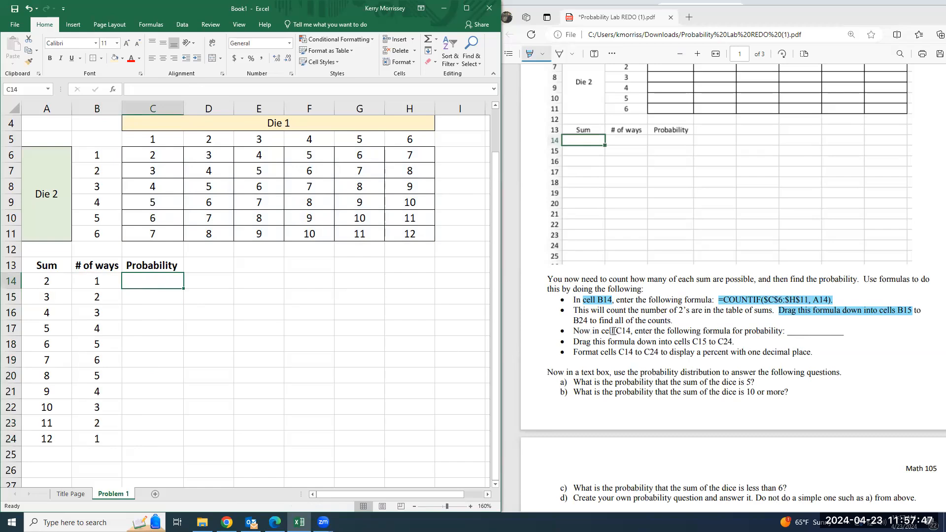
drag(703, 330, 848, 334)
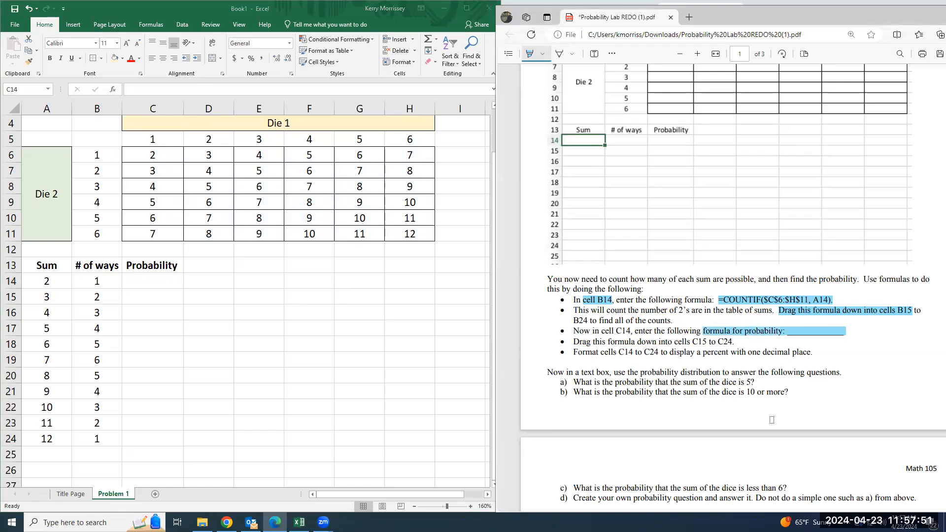
click(158, 284)
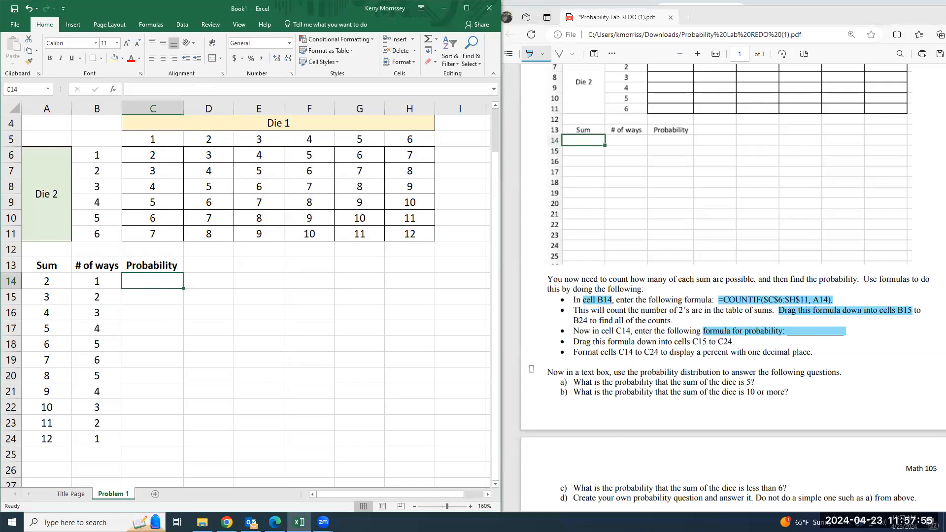
click(369, 294)
text(P)
key(BackSpace)
key(Up)
key(Up)
key(Left)
key(Left)
key(Left)
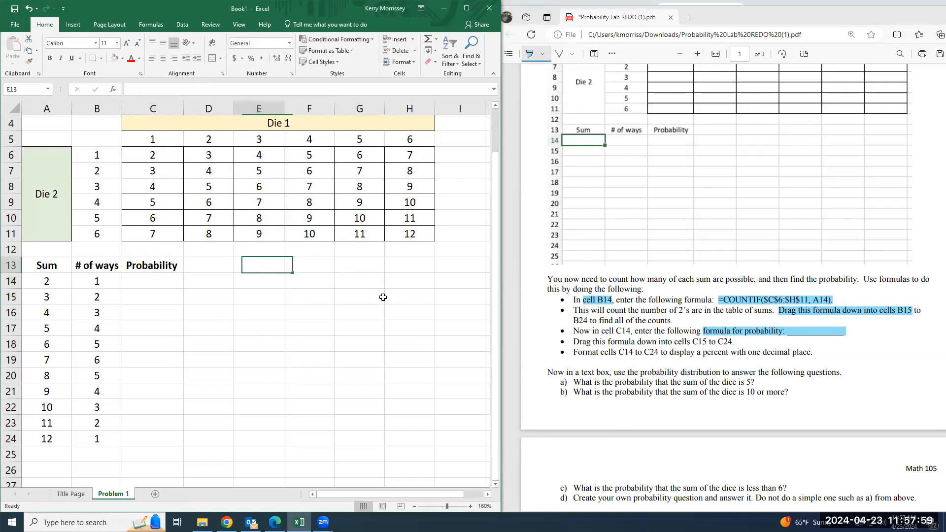
text(total)
key(BackSpace)
key(BackSpace)
key(BackSpace)
key(BackSpace)
key(BackSpace)
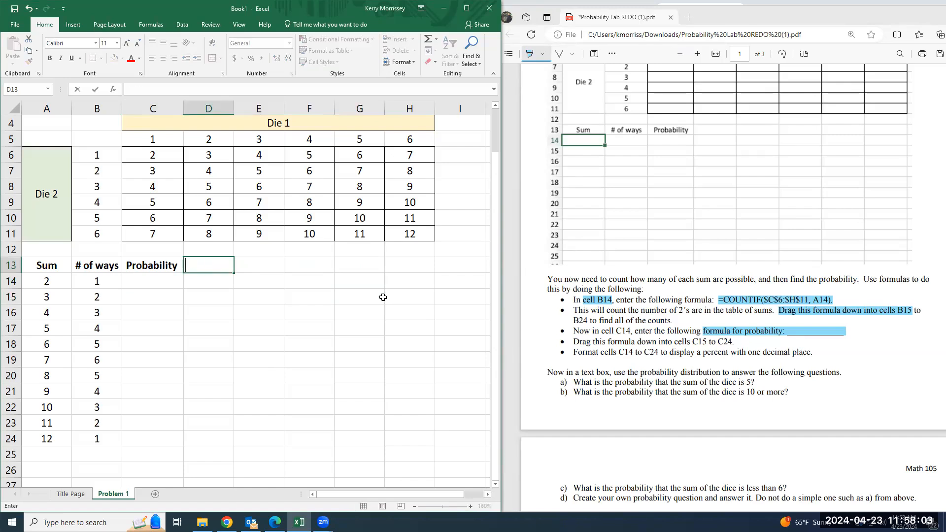
Enter the note "#ofway event can happen divided by the total numb of way" in cell D13
text(#of wa)
key(BackSpace)
key(BackSpace)
key(BackSpace)
text(way event )
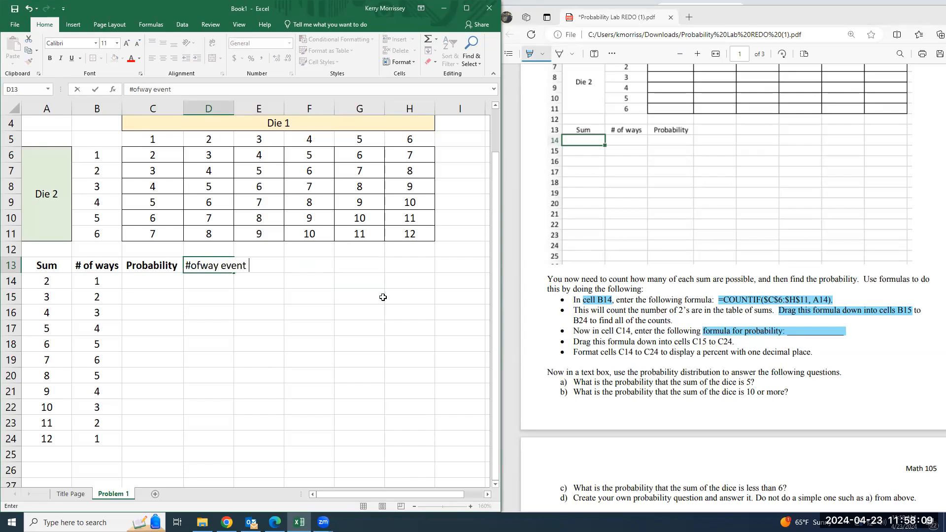
text(can happen divided by the to)
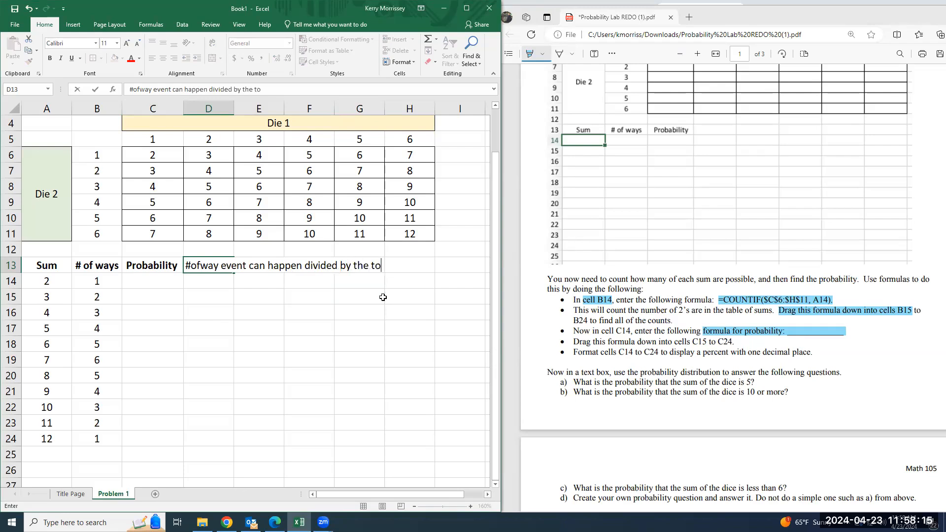
text(tal numb of way)
key(Return)
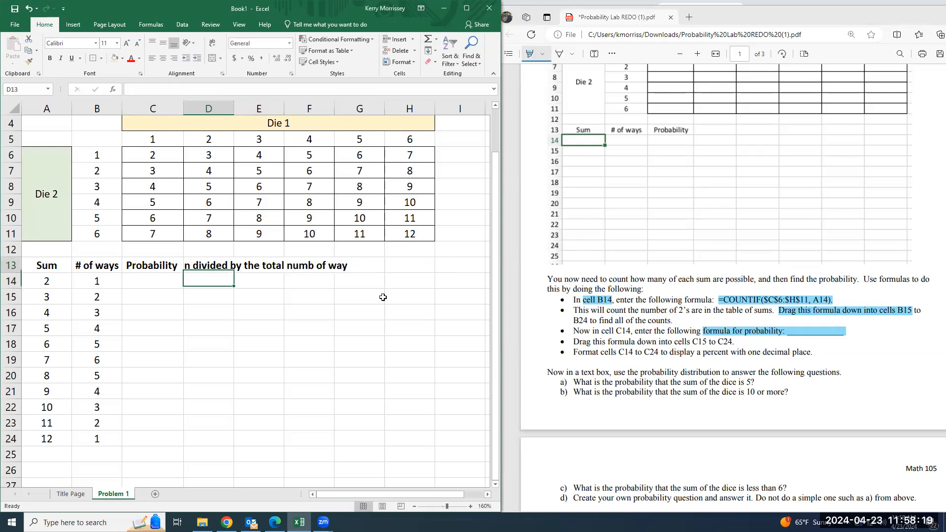
Enter the probability formula =B14/36 in cell C14
click(161, 278)
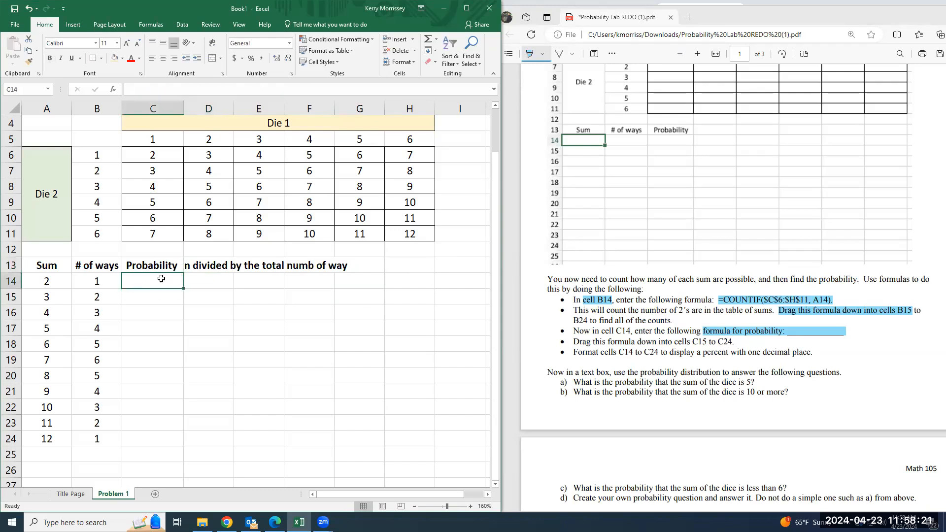
text(=)
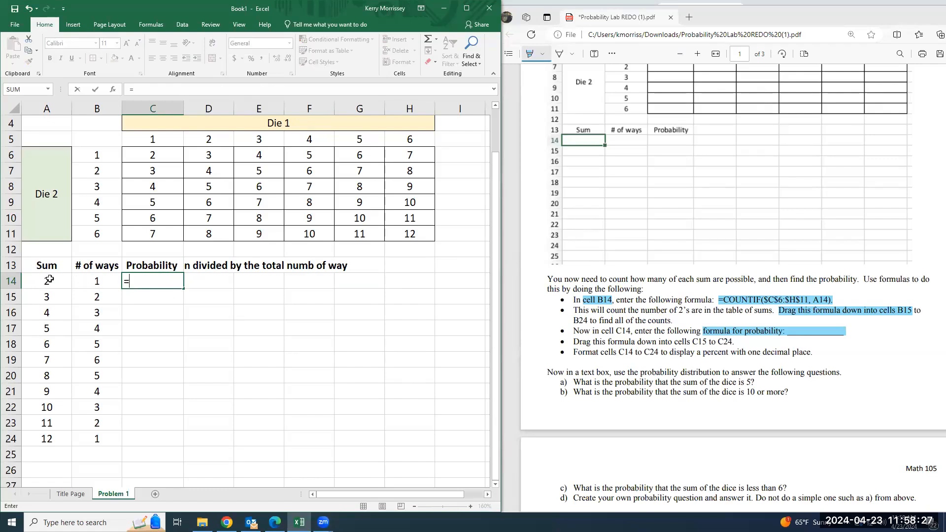
click(99, 281)
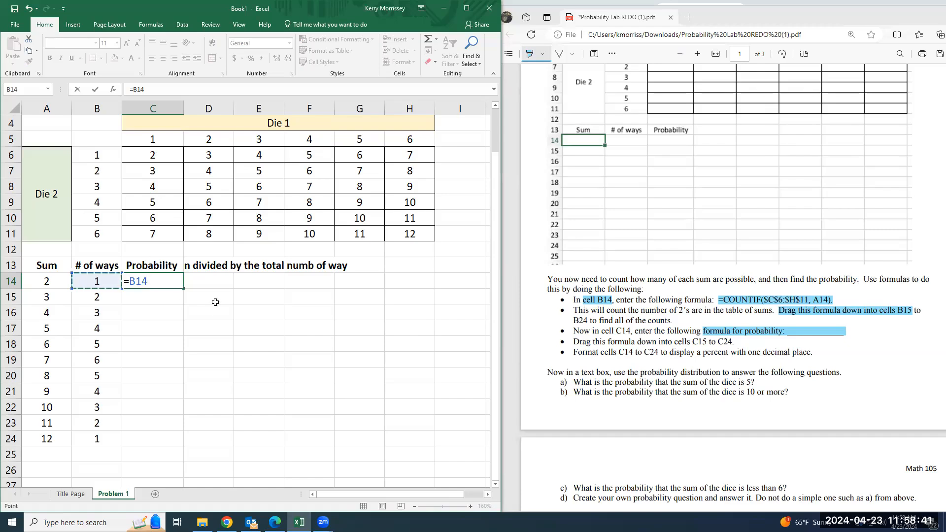
text(/36)
key(Return)
click(155, 280)
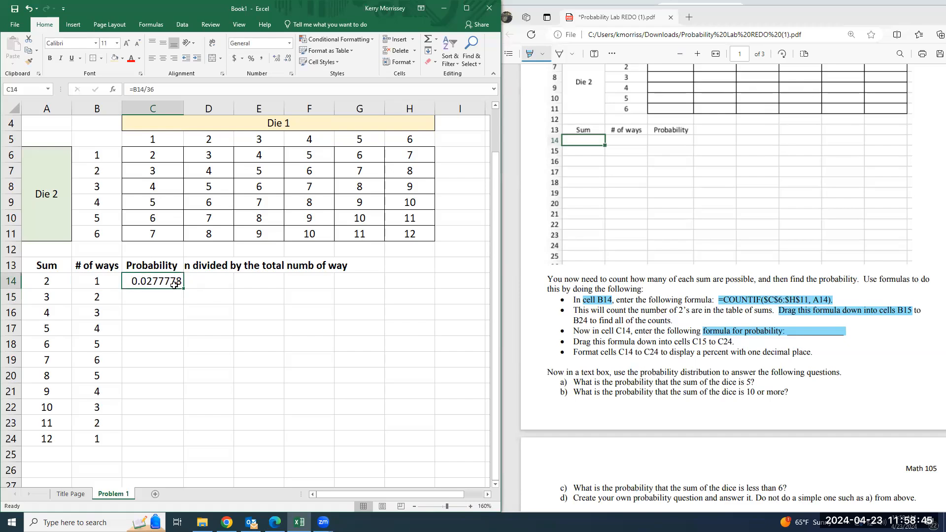
Delete the explanatory note from cell D13
click(196, 269)
drag(320, 90, 129, 90)
key(BackSpace)
key(Return)
Adjust the probability in cell C14 to display four decimal places
click(153, 281)
click(287, 63)
click(287, 63)
click(287, 63)
click(287, 63)
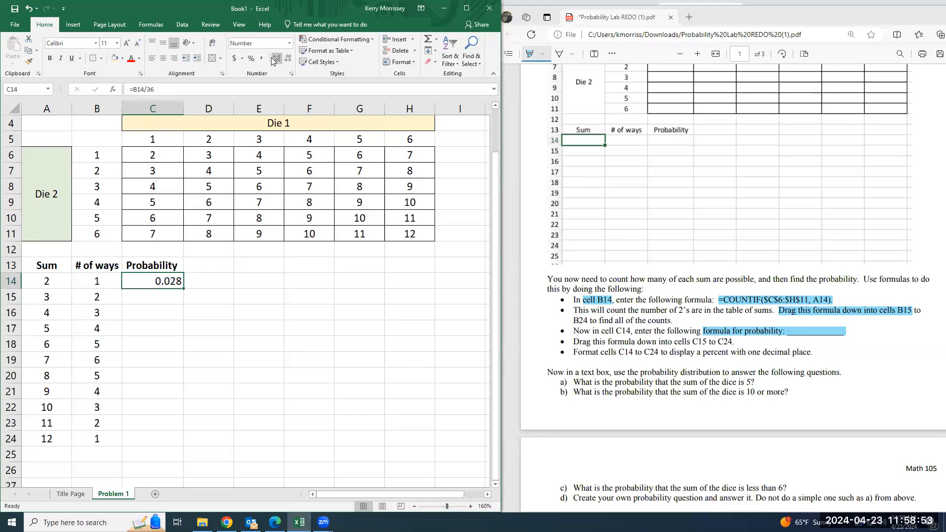
click(276, 60)
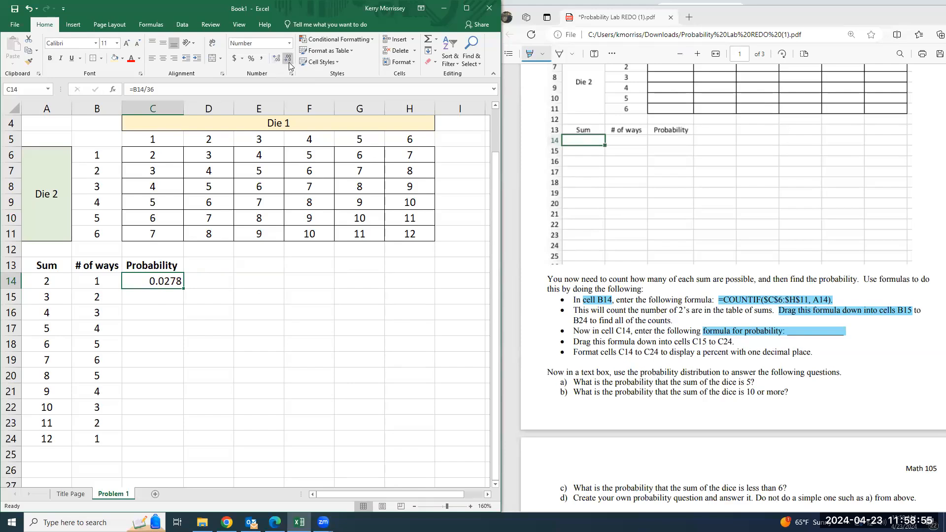
click(289, 61)
click(288, 61)
click(278, 59)
click(277, 59)
Highlight "C14 to C24 to display a percent with one decimal place" in the lab instructions PDF
drag(619, 351, 810, 352)
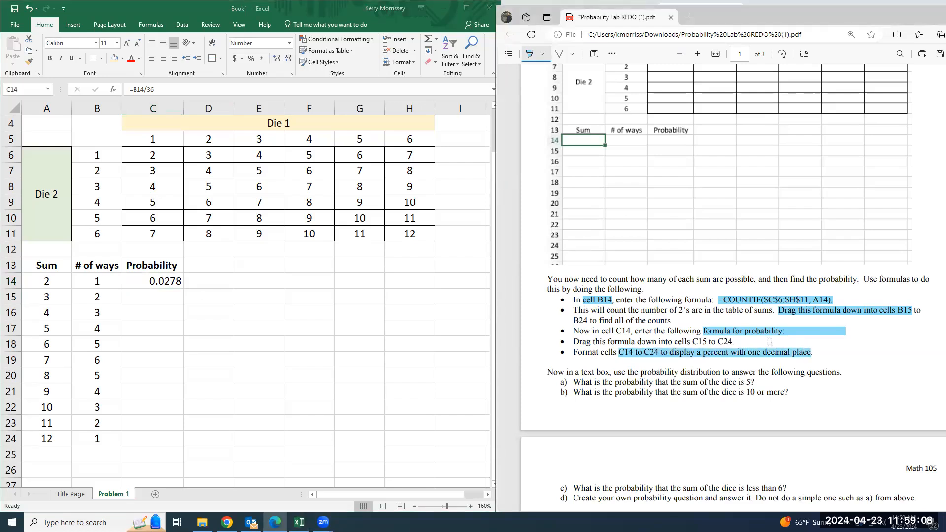
Set cell C14 to two decimal places and fill its probability formula down through cell C24
click(163, 280)
click(287, 59)
click(287, 59)
click(288, 59)
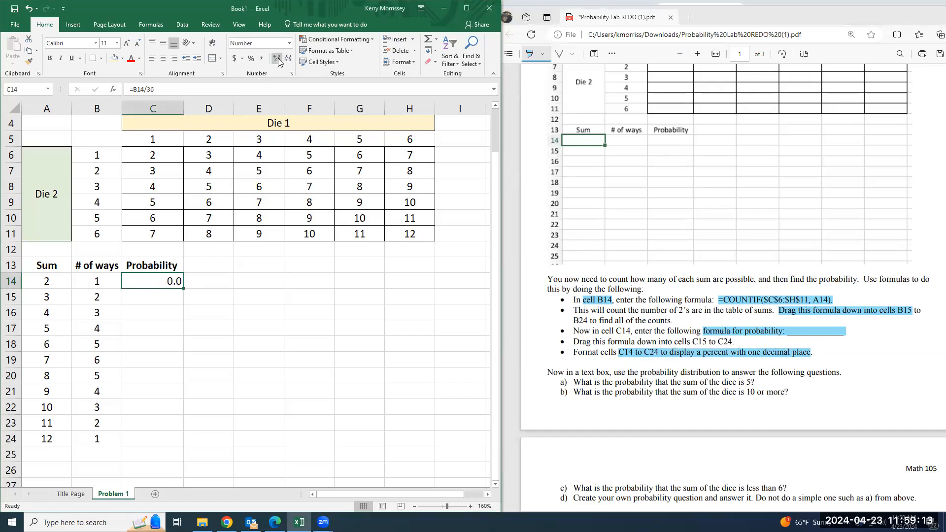
click(279, 60)
drag(183, 288, 166, 440)
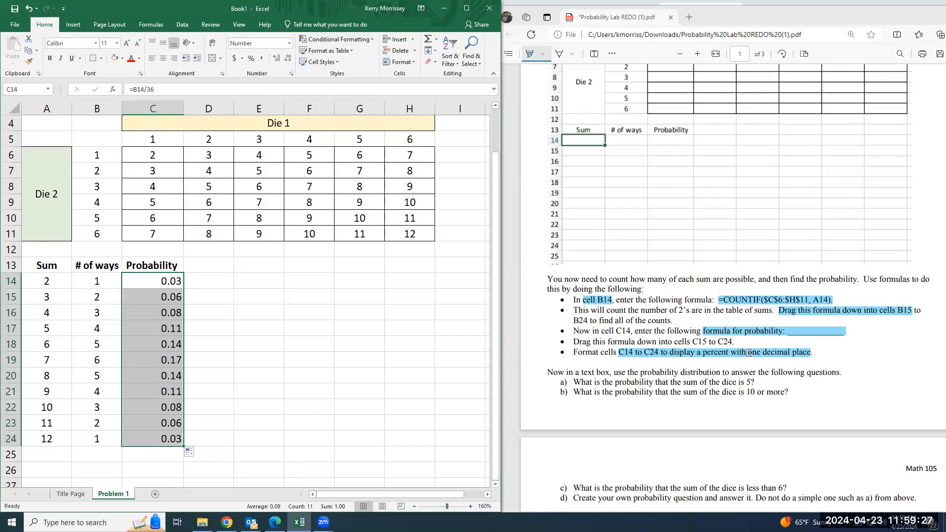
Display the probabilities in cells C14 to C24 with three decimal places
click(276, 58)
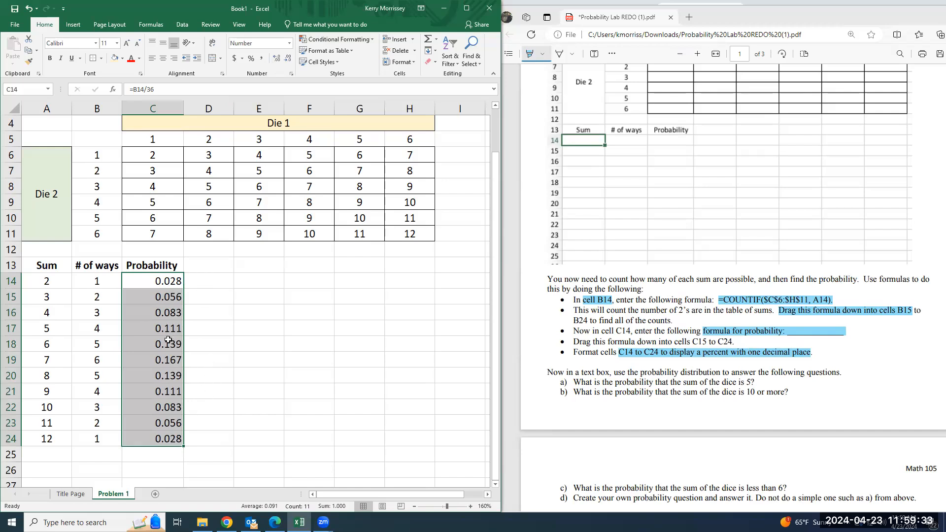
click(215, 370)
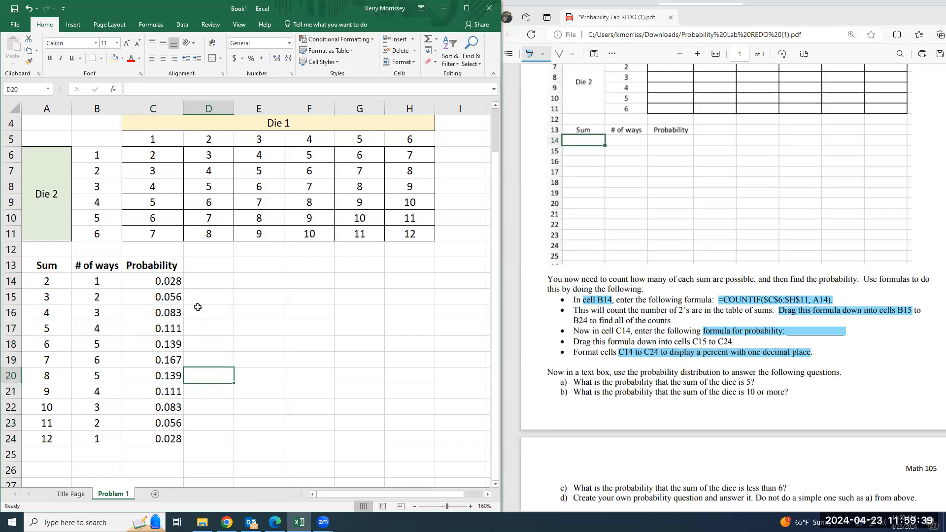
Format the probabilities in cells C14 to C24 as percentages with one decimal place
drag(165, 280, 168, 439)
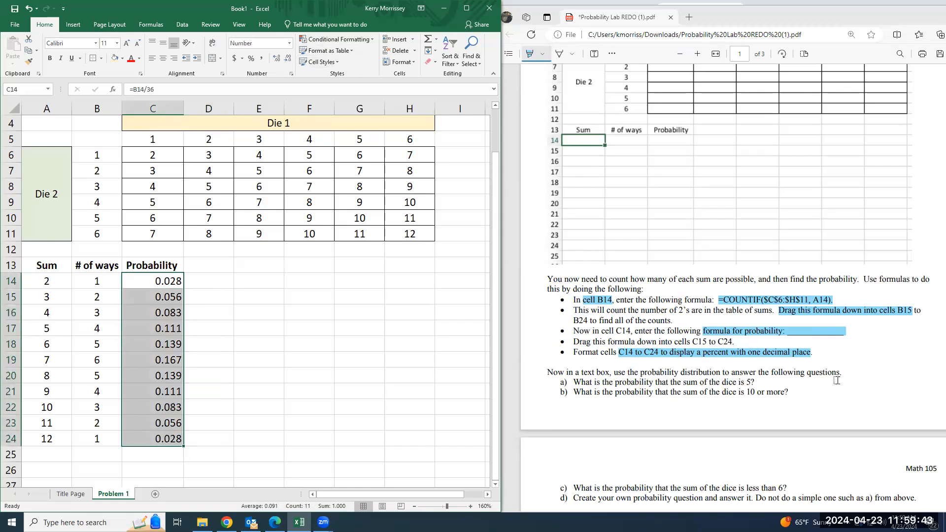
click(290, 45)
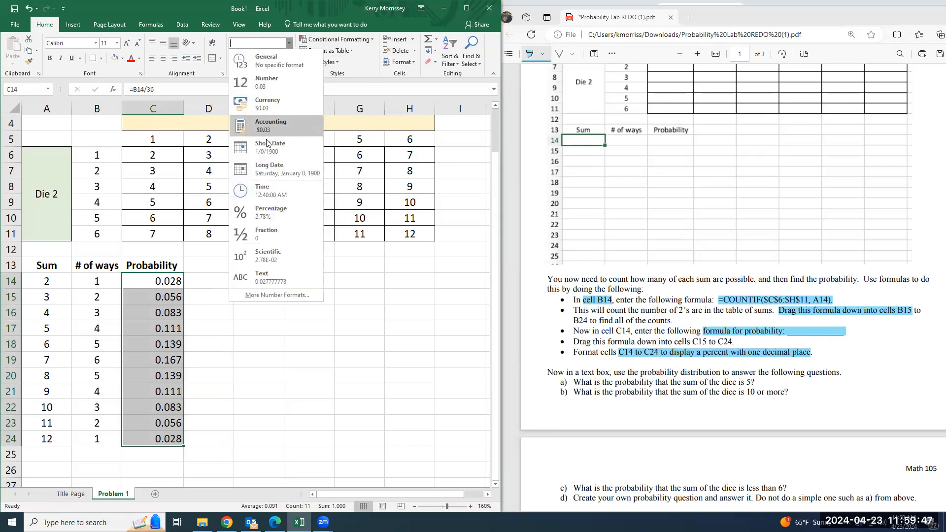
click(278, 216)
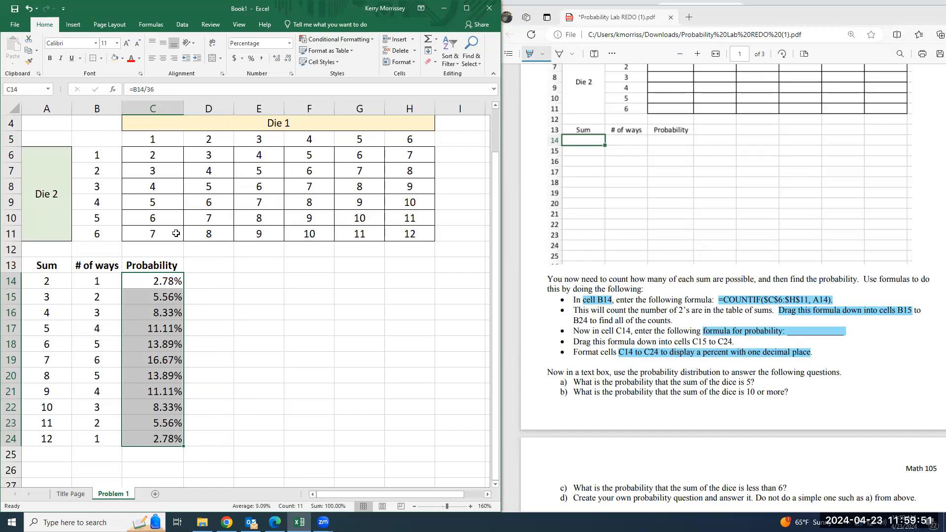
click(288, 59)
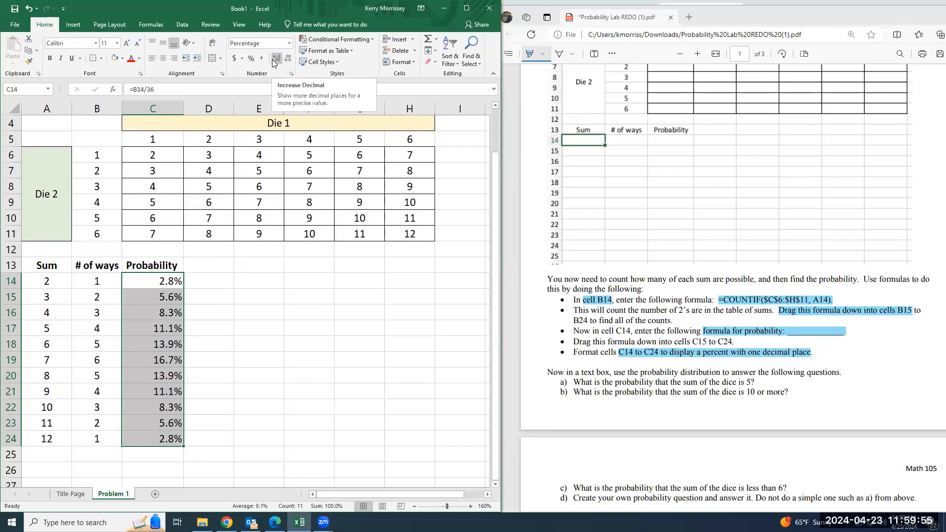
Display the probabilities in cells C14 to C24 with two decimal places and center them horizontally
click(274, 60)
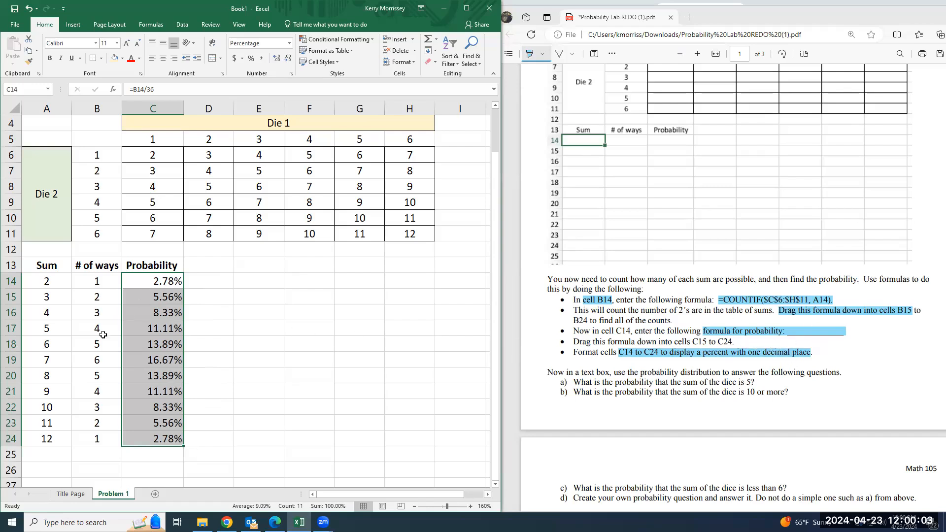
click(163, 58)
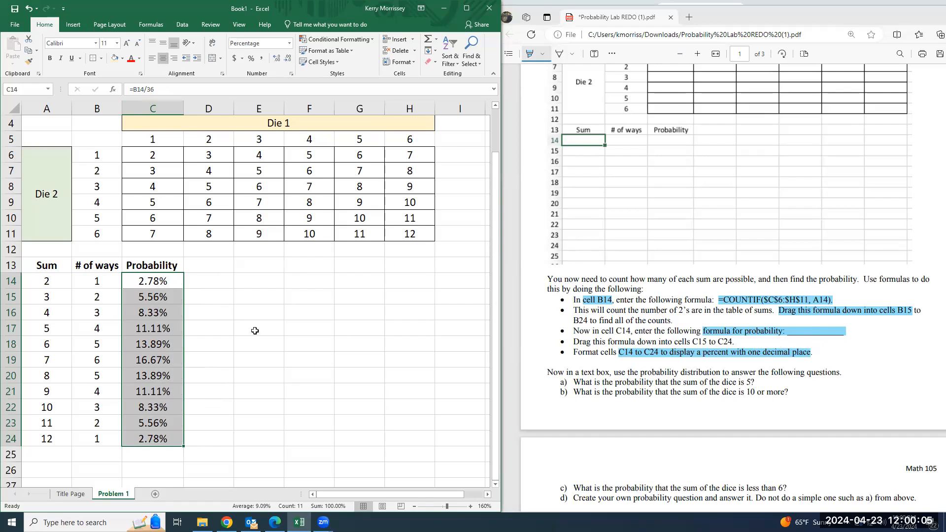
click(203, 278)
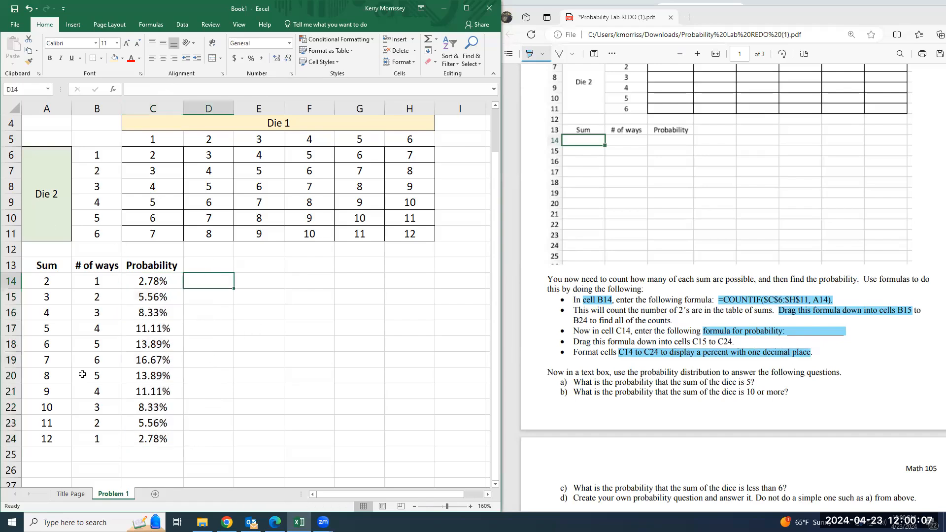
Insert a text box spanning about D13 to I25 and enter "A) What is the probability that the sum of the dice is 5?"
click(73, 25)
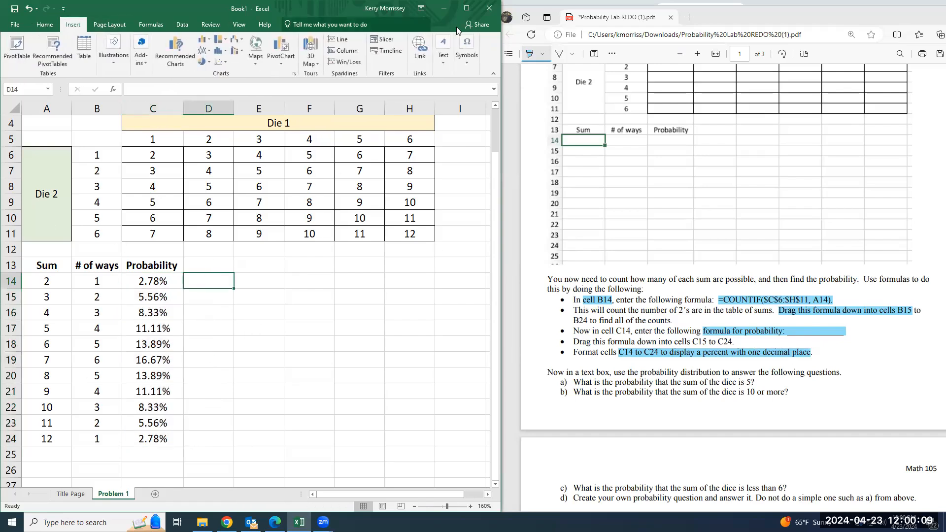
click(445, 61)
click(442, 96)
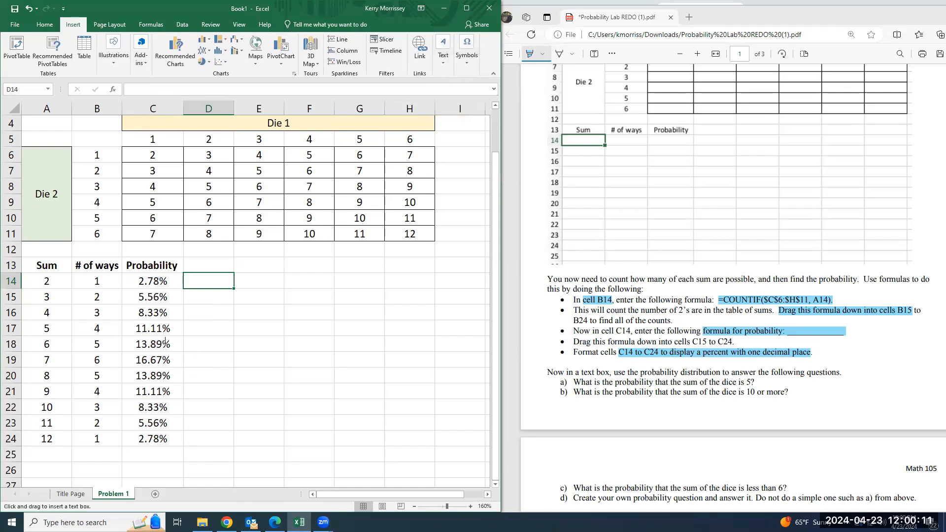
mouse_move(203, 257)
mouse_down()
mouse_move(247, 443)
mouse_move(483, 461)
mouse_up()
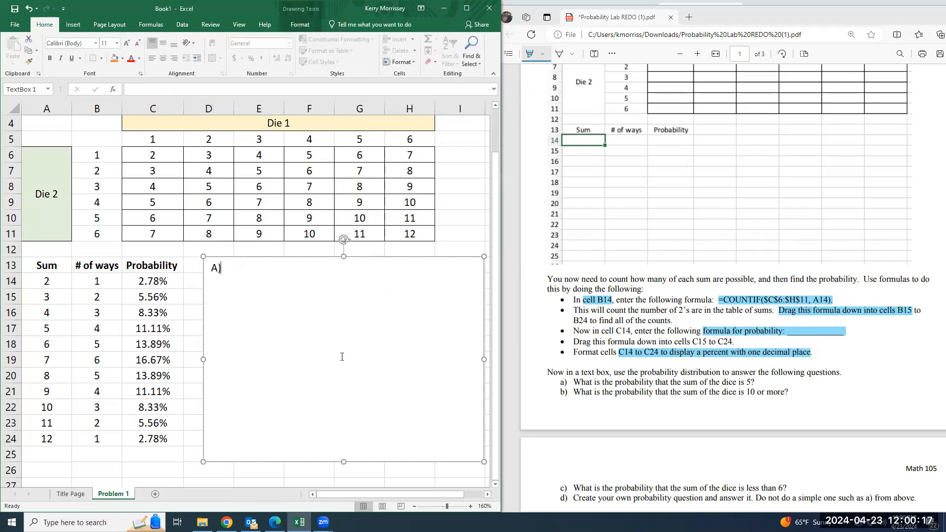
text(A) what is the probability that the sum of the dice is 5)
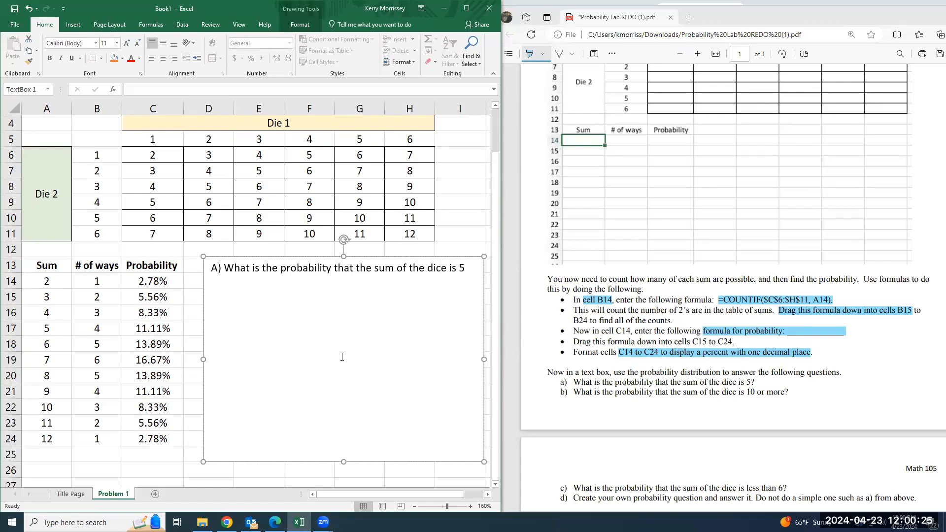
text(What is the proabbi)
Add the question "B) What is the probability that the sum of the dice is 10 or more?" below question A, separated by a blank line
key(BackSpace)
key(BackSpace)
key(BackSpace)
key(BackSpace)
key(BackSpace)
text(obability that )
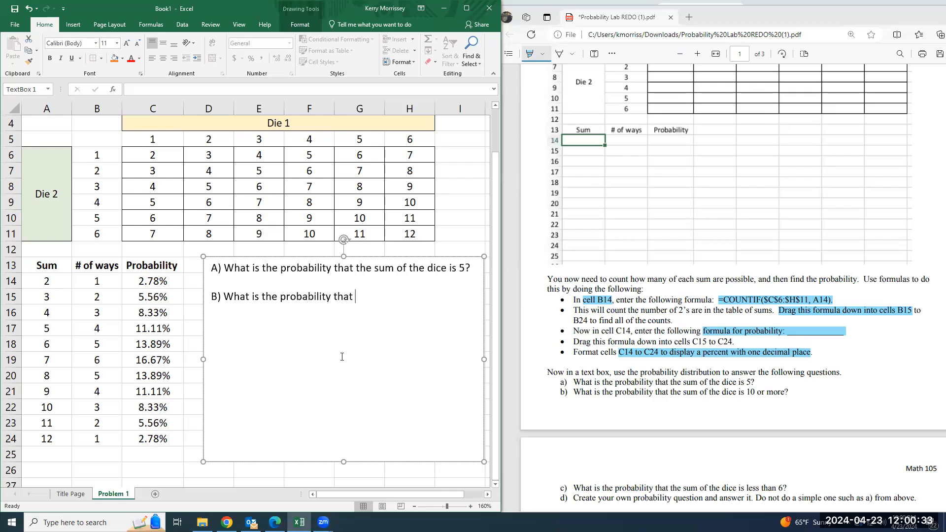
text(the sum of the dice )
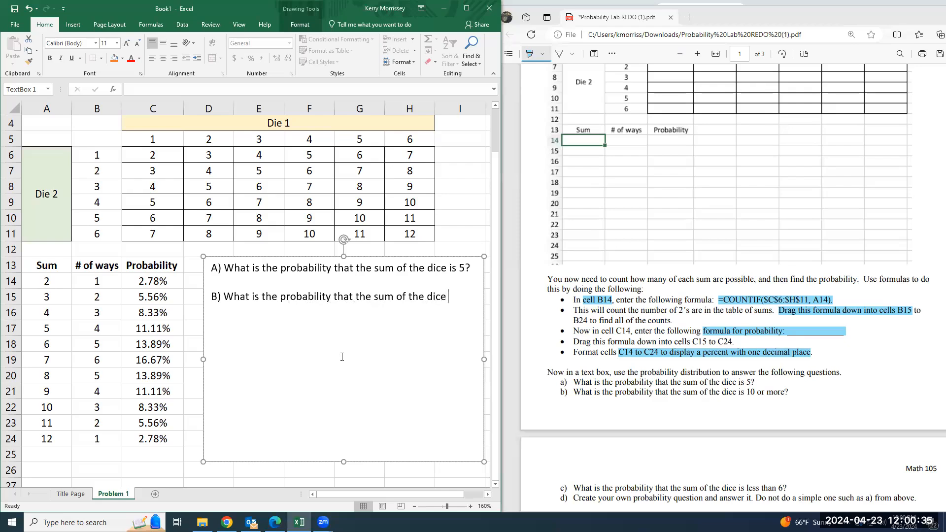
text(is 10 or more?)
Add the question "C) What is the probability that the sum of the dice is less than 6?" below question B, separated by a blank line
scroll(714, 331, down, 4)
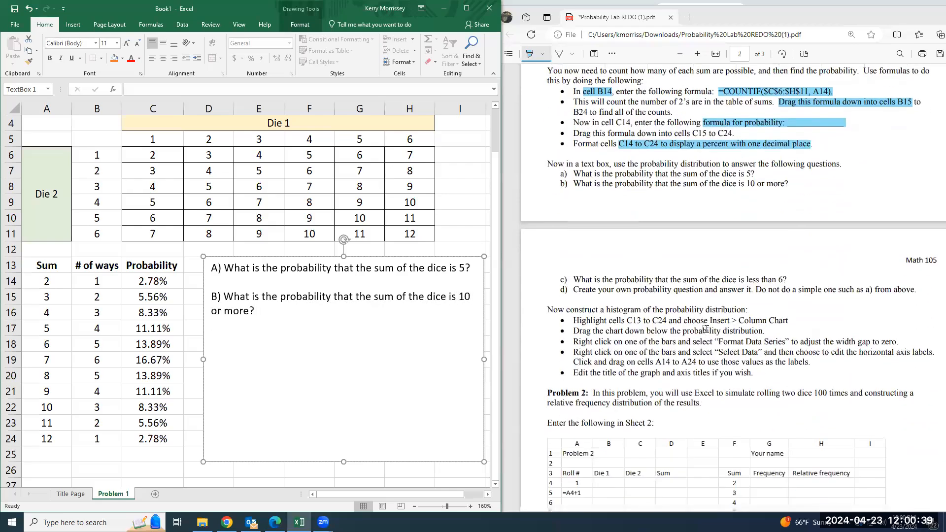
text() What is the probability tha)
text(t the sum of the dice is less than 6?)
key(Return)
text(C)
text(D)
text() Create your own probabi)
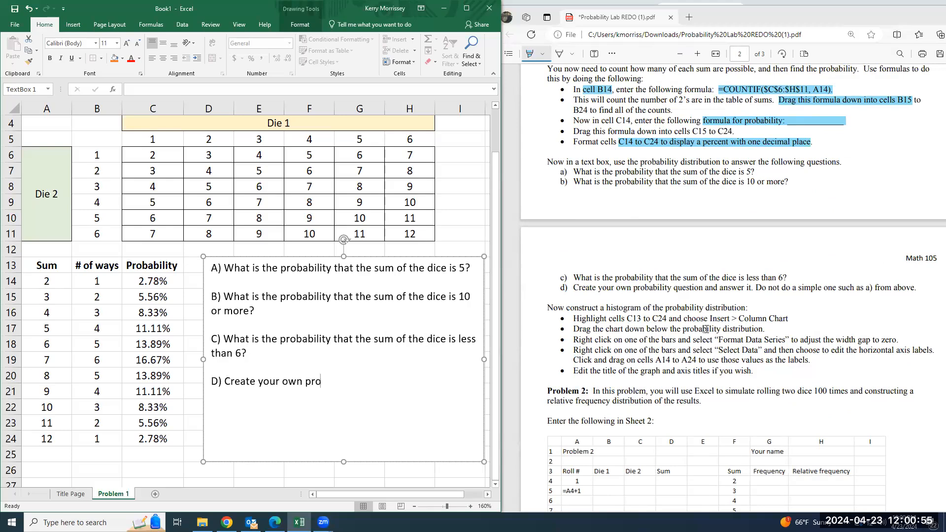
Add "D) Create your own probability question and answer it. Do not do a simple one such as A) above." below question C
key(BackSpace)
key(BackSpace)
key(BackSpace)
text(ability question and answer it. Do not do a simple one such as A) above.)
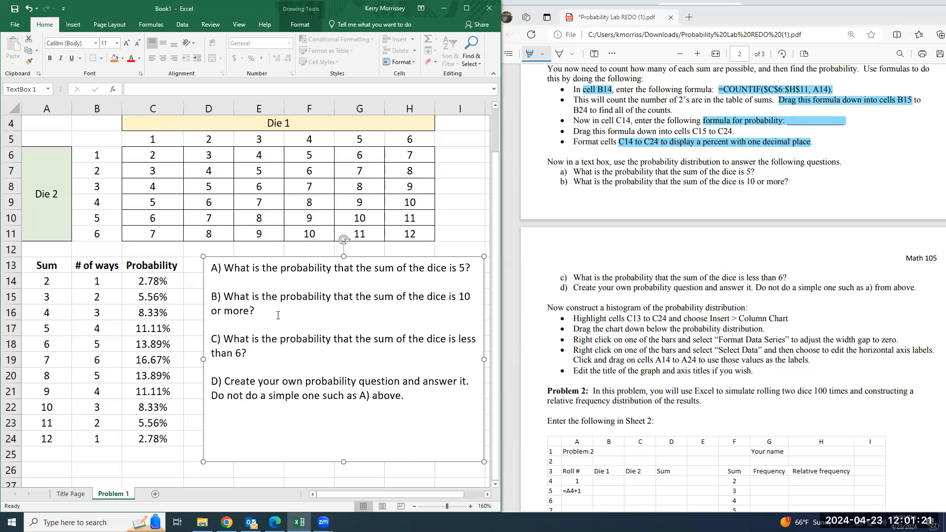
Enter the labels "B:", "C:" and "D:" in cells A26, A27 and A28 below the probability distribution
click(100, 465)
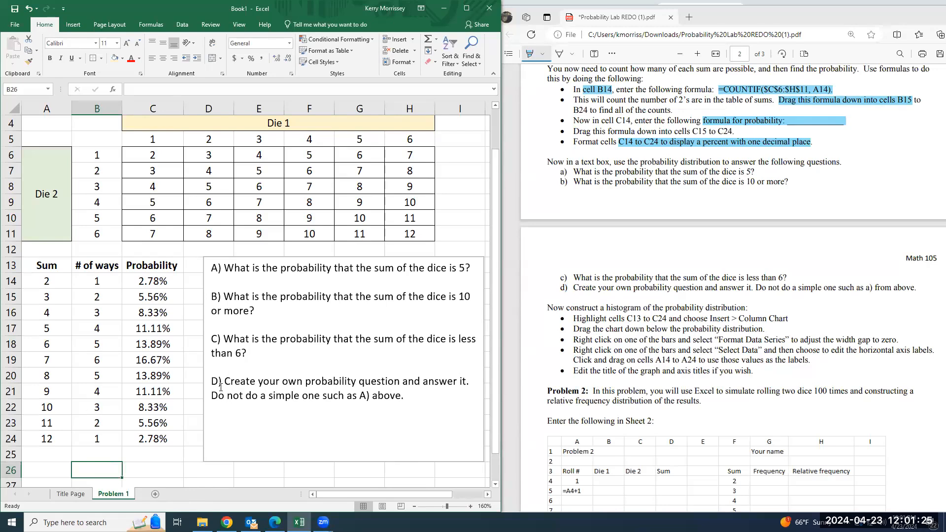
scroll(187, 399, down, 1)
click(54, 425)
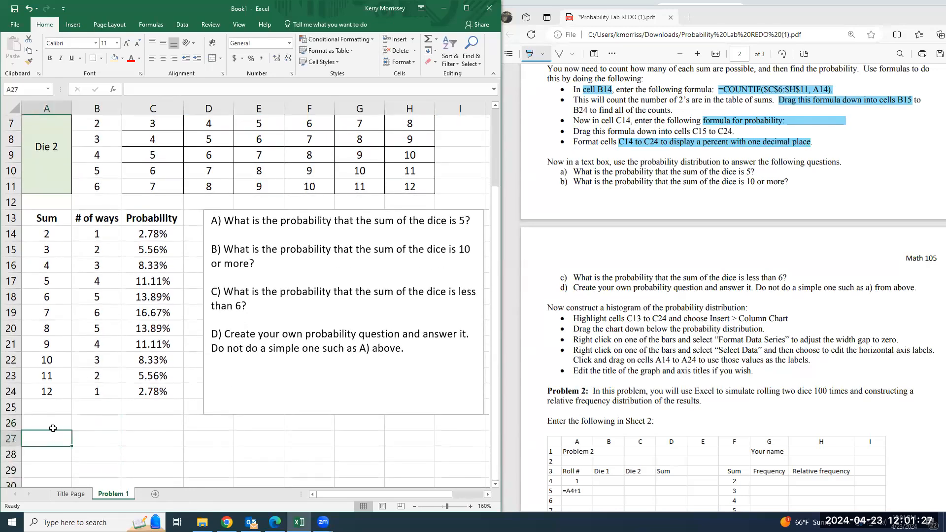
text(B:)
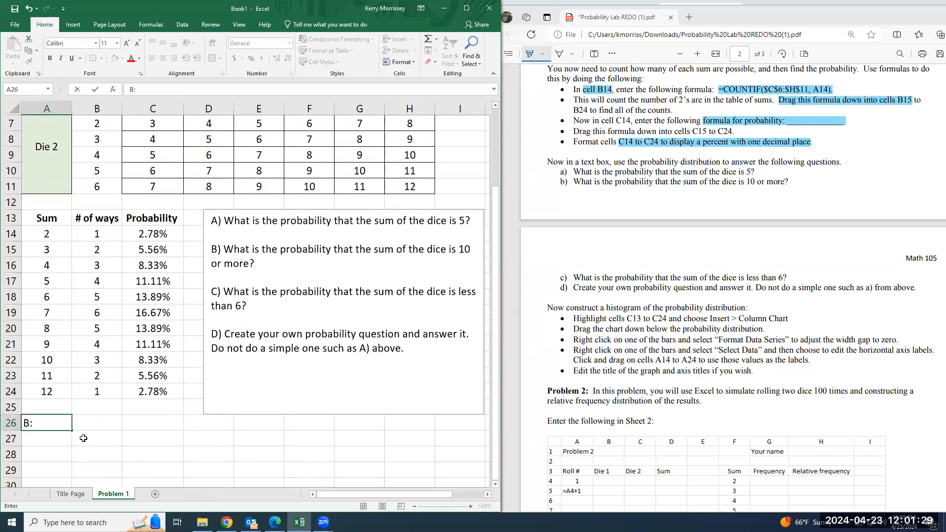
key(Return)
text(C:)
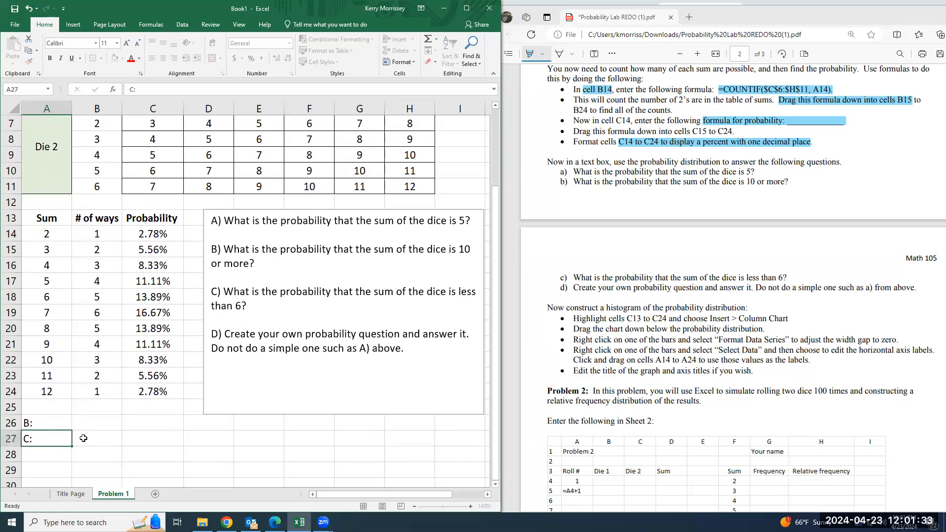
key(Return)
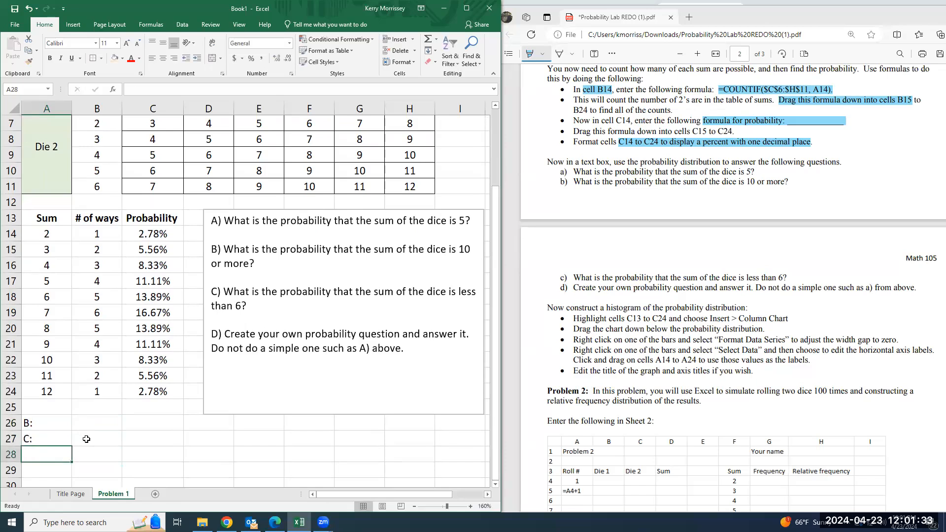
text(D:)
key(Tab)
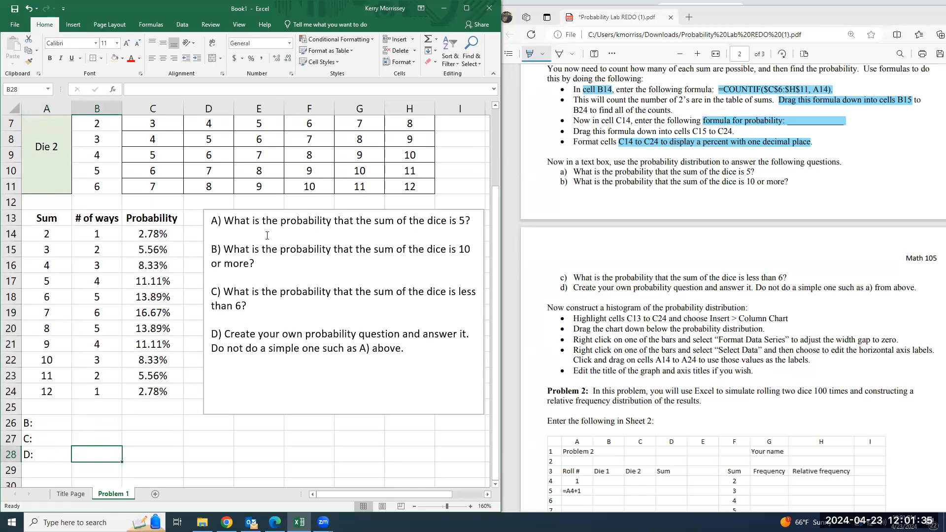
Add the heading "COLLEGE LEVEL SENTENCES" above question A in the text box, followed by a blank line
click(209, 224)
key(Return)
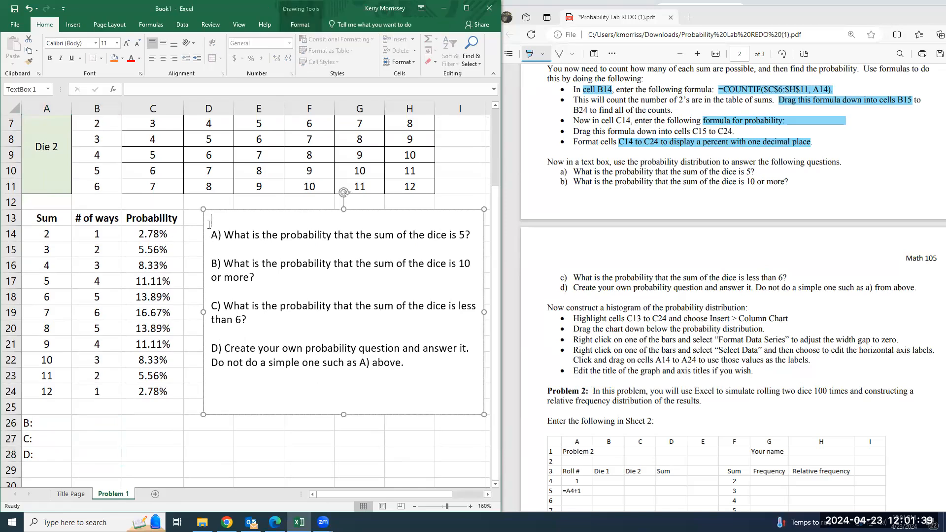
text(COLLEGE LEVEL SENTENCES)
key(Return)
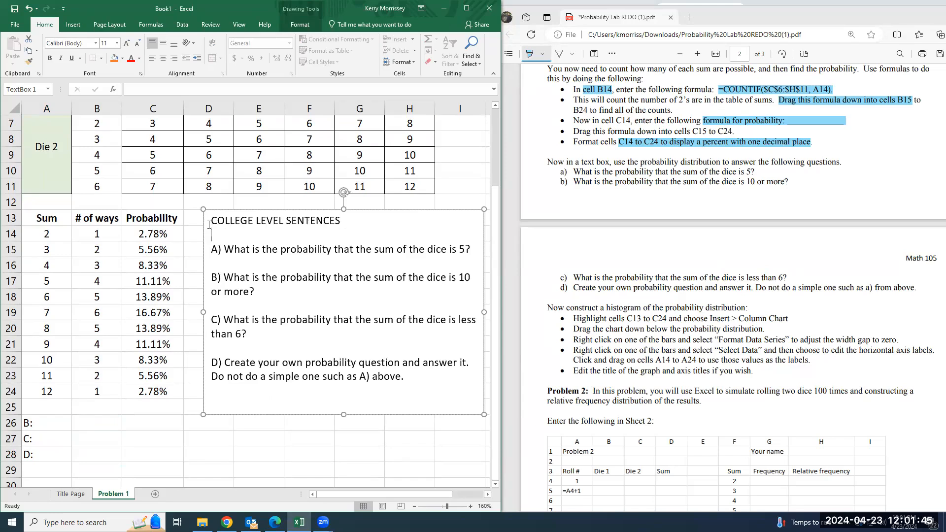
Make the "Problem 1" title in cell A1 bold
scroll(336, 334, up, 2)
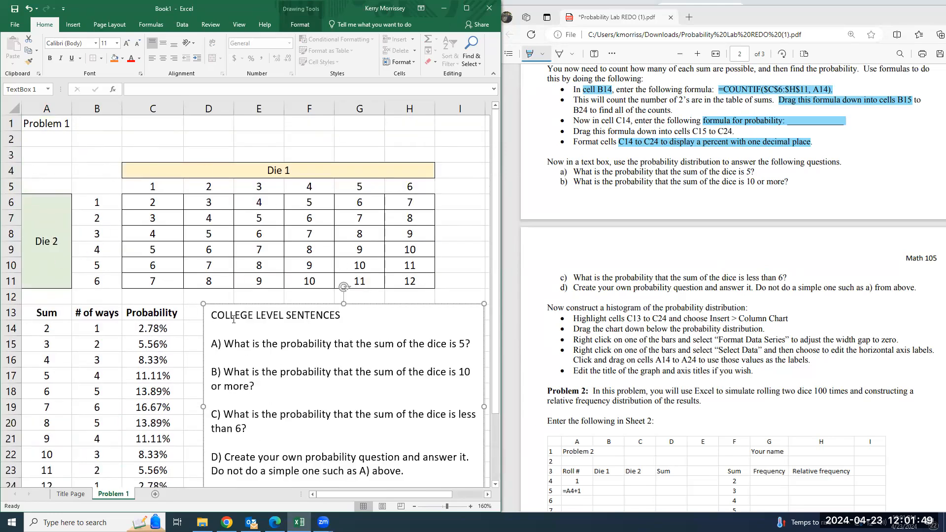
scroll(246, 245, down, 2)
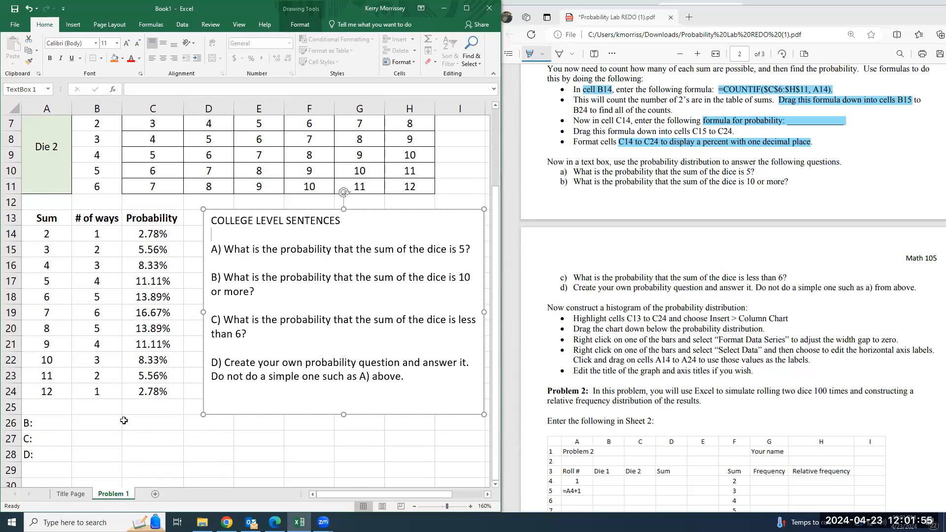
scroll(80, 365, up, 1)
scroll(80, 365, up, 1)
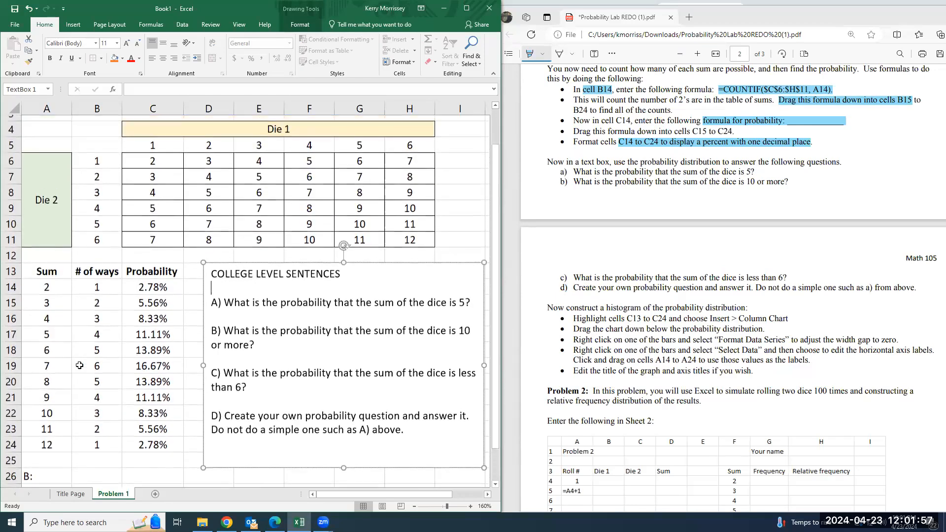
click(58, 123)
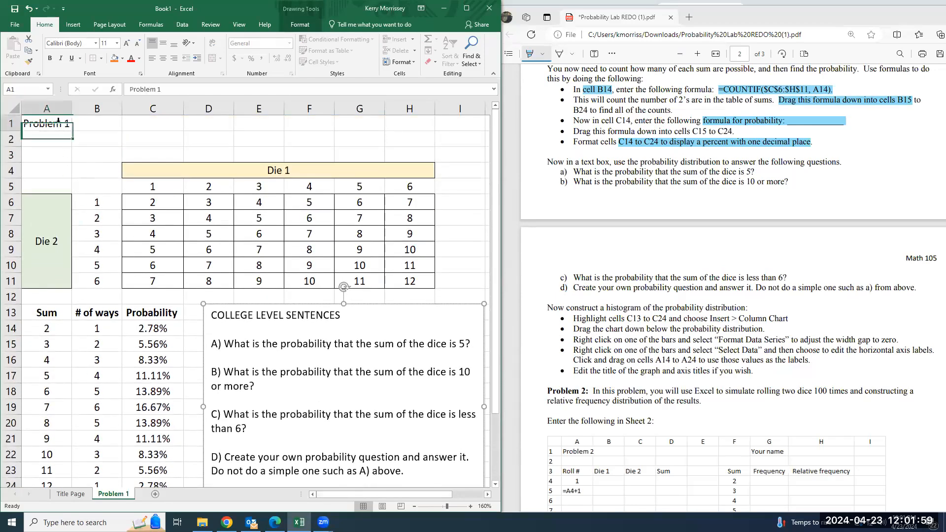
click(50, 58)
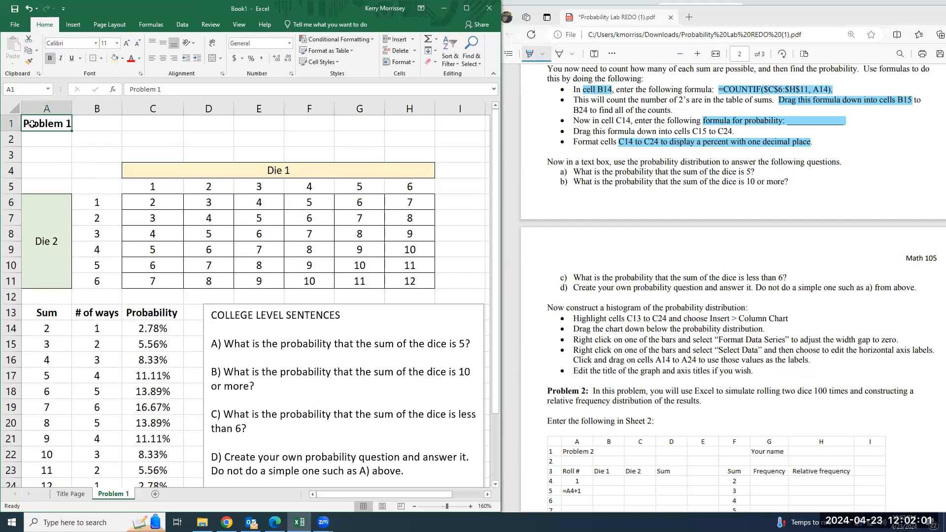
Set the font of all cells on the Problem 1 sheet to Times New Roman
click(12, 108)
click(75, 45)
text(Times New Roman)
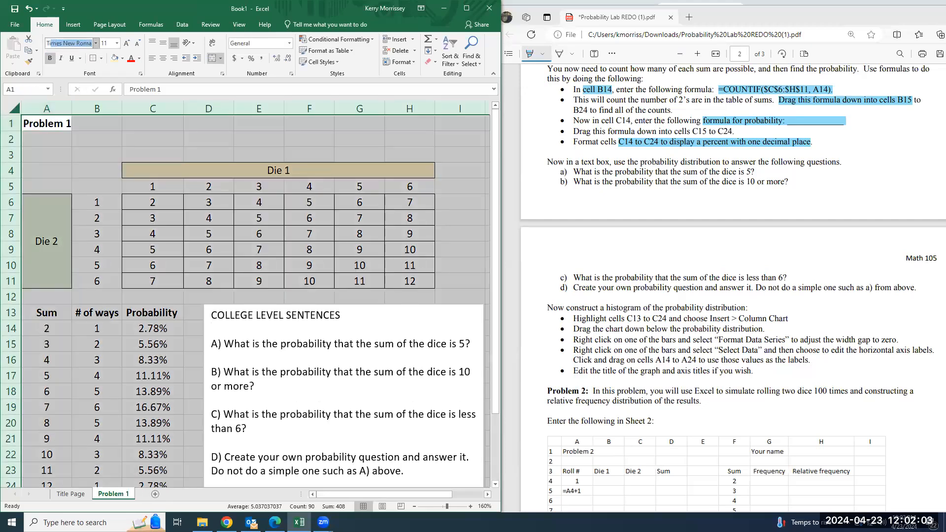
key(Return)
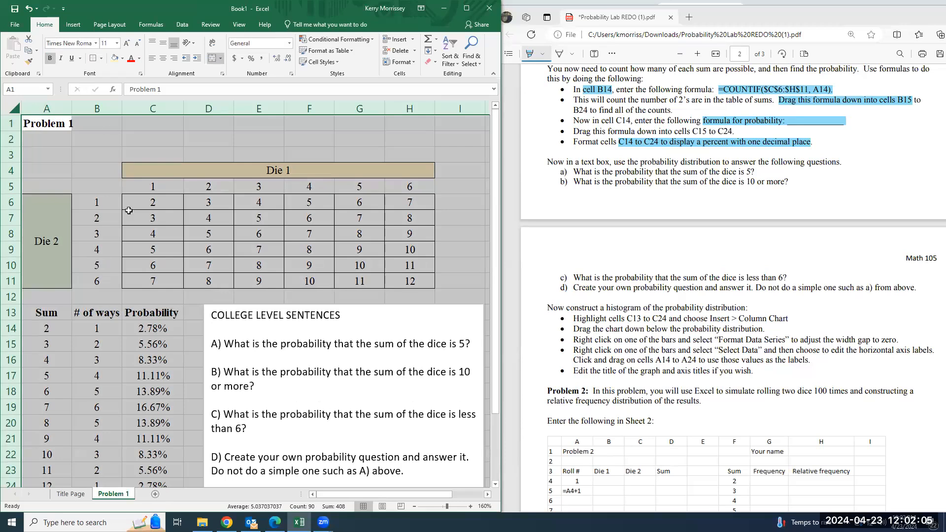
click(189, 405)
scroll(255, 338, down, 2)
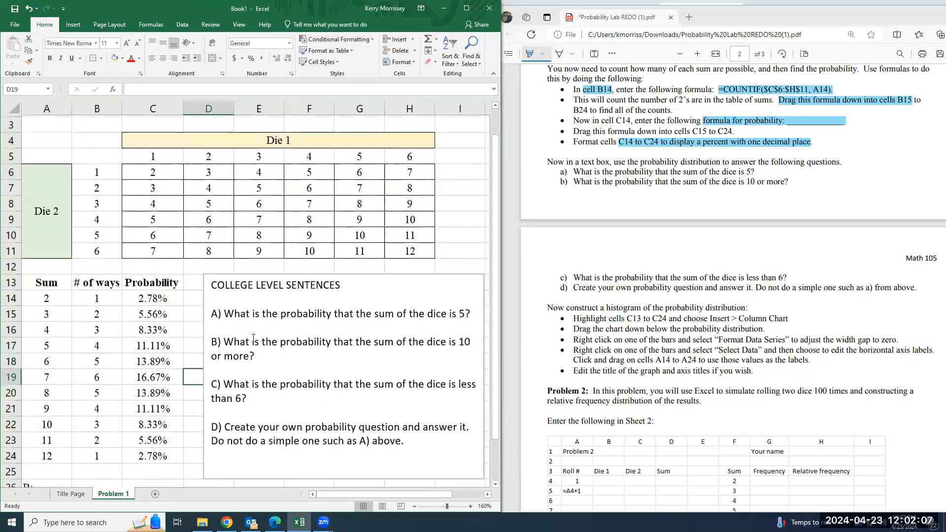
Add a new worksheet after the Problem 1 sheet and check the Problem 2 instructions in the lab PDF
click(154, 494)
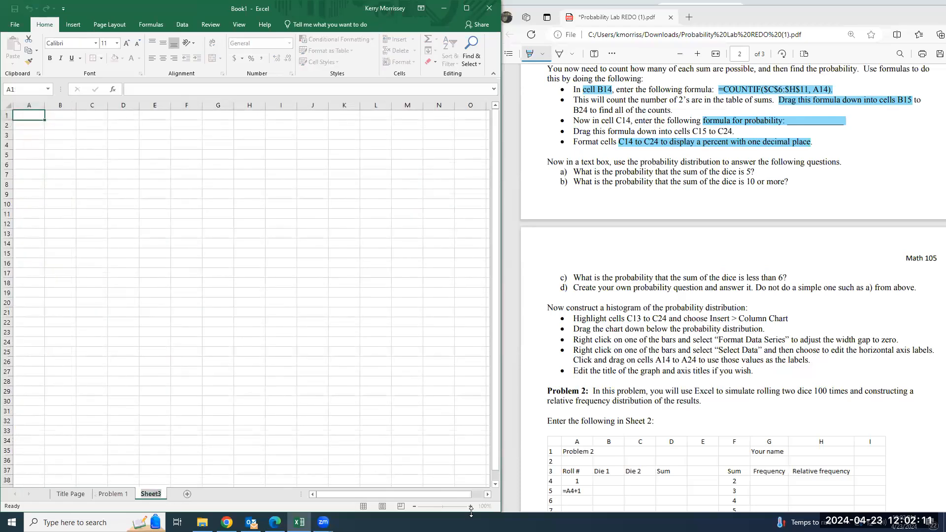
scroll(605, 424, down, 5)
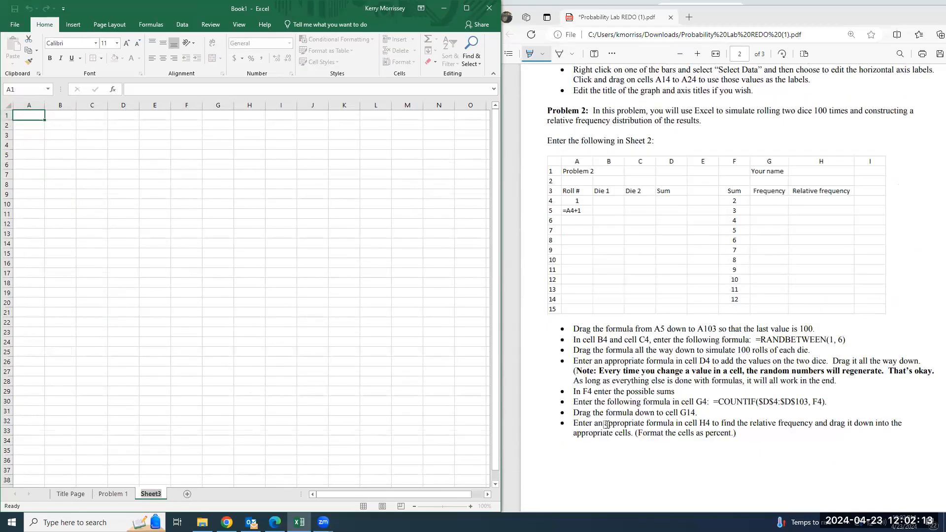
scroll(605, 424, up, 1)
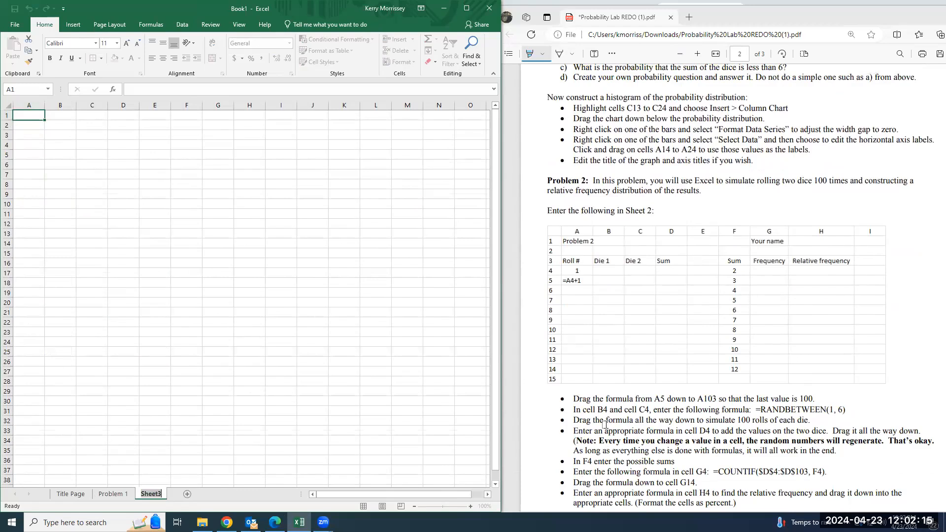
scroll(605, 424, up, 2)
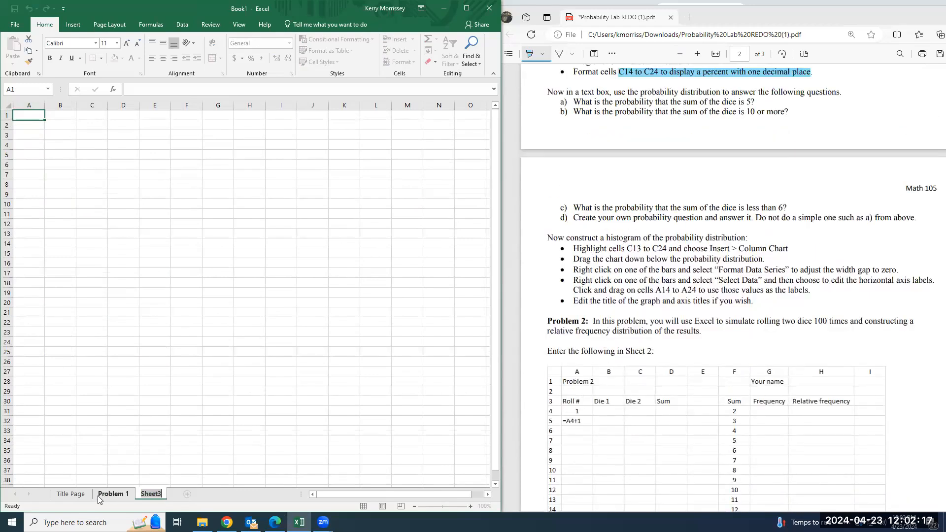
Return to the Problem 1 sheet and highlight "Now construct a histogram of the probability distribution" and "C13 to C24" in the lab PDF
click(113, 495)
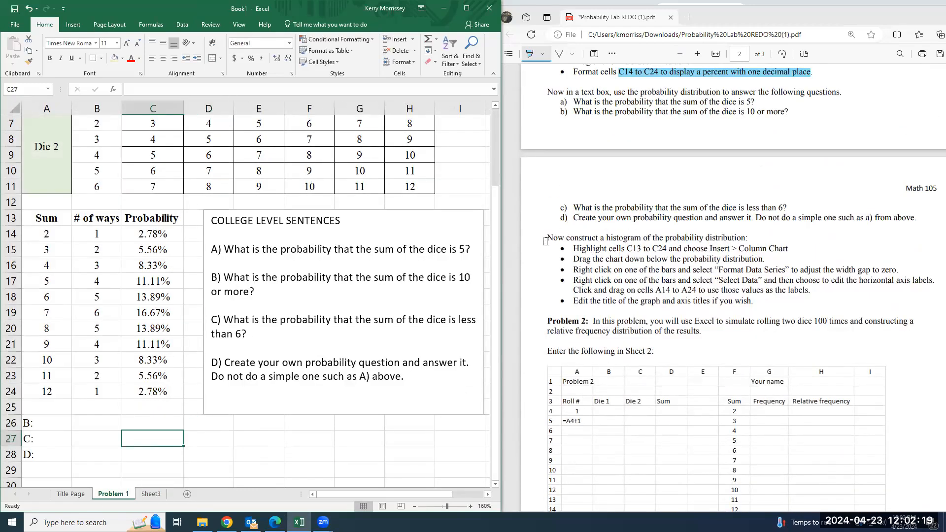
drag(545, 239, 744, 237)
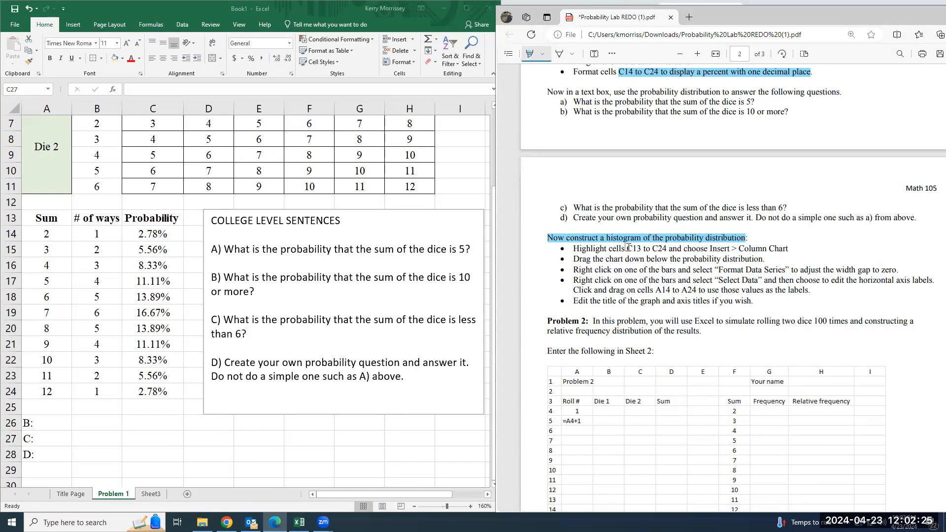
drag(629, 247, 670, 249)
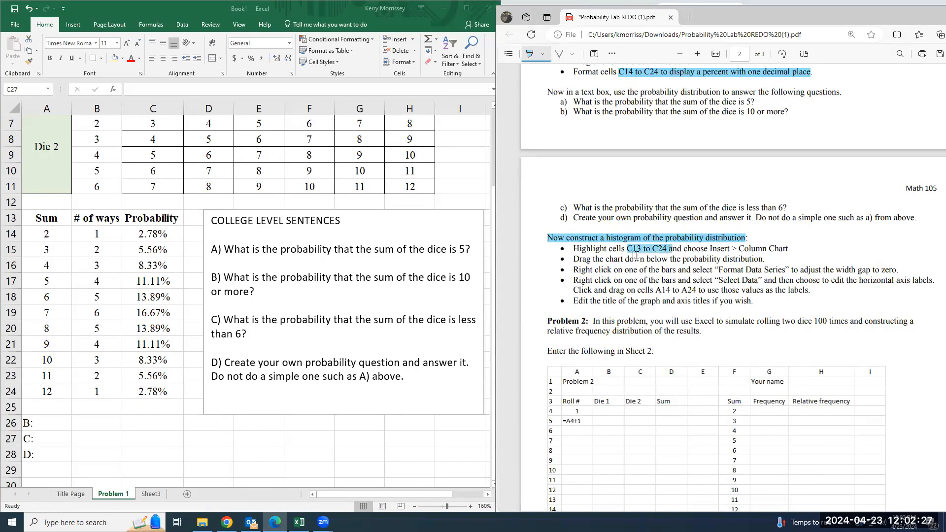
Insert a clustered column chart from the Sum values in A13:A24 and the Probability values in C13:C24
click(151, 238)
drag(150, 218, 148, 392)
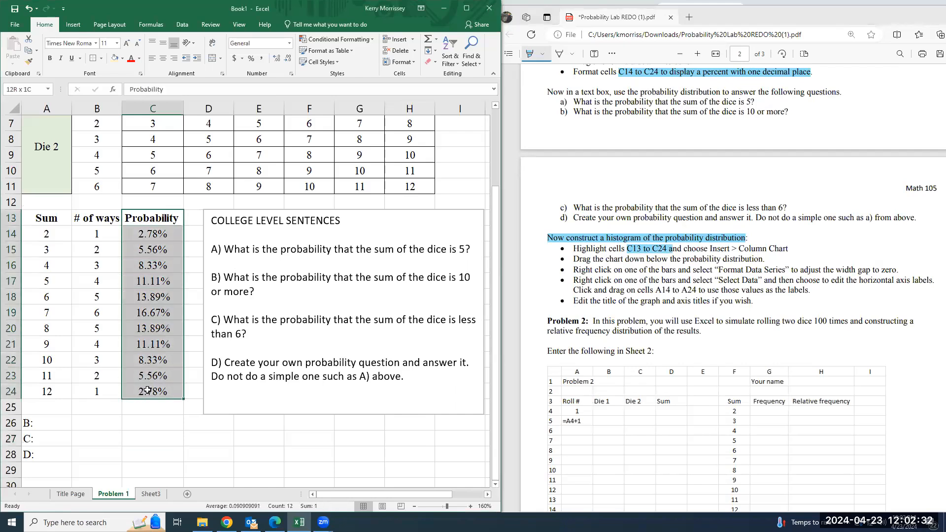
click(151, 218)
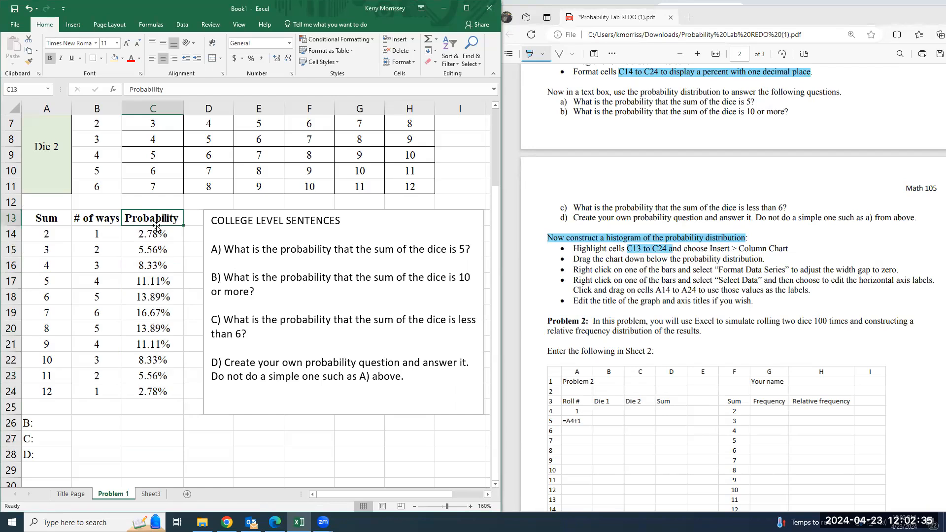
drag(157, 218, 165, 389)
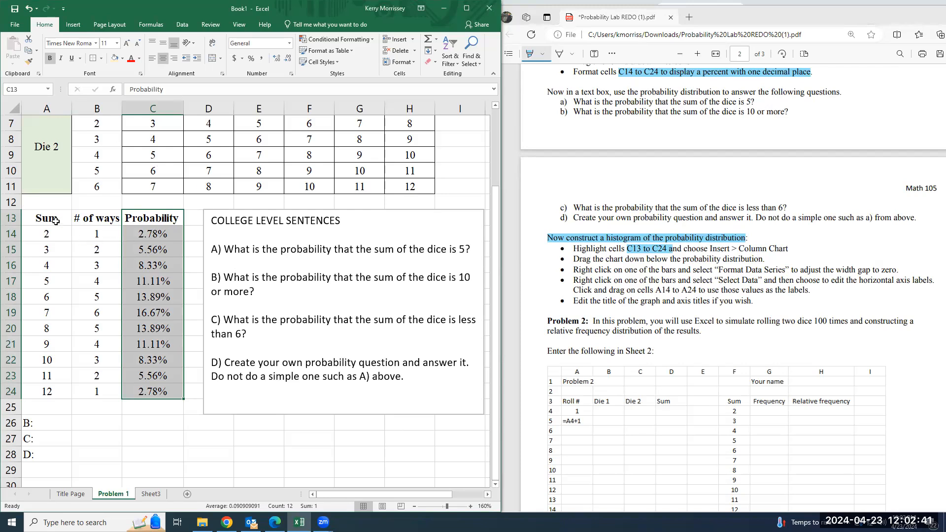
drag(53, 218, 48, 389)
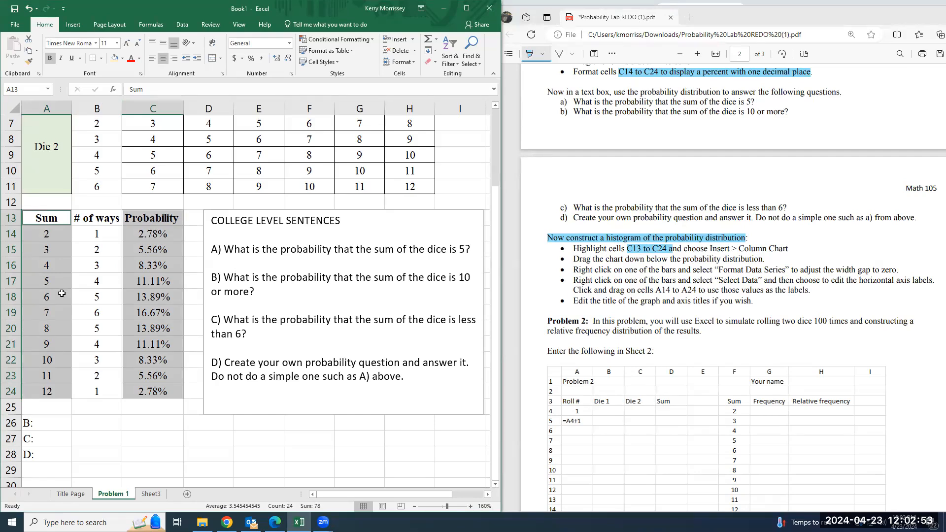
drag(167, 218, 158, 391)
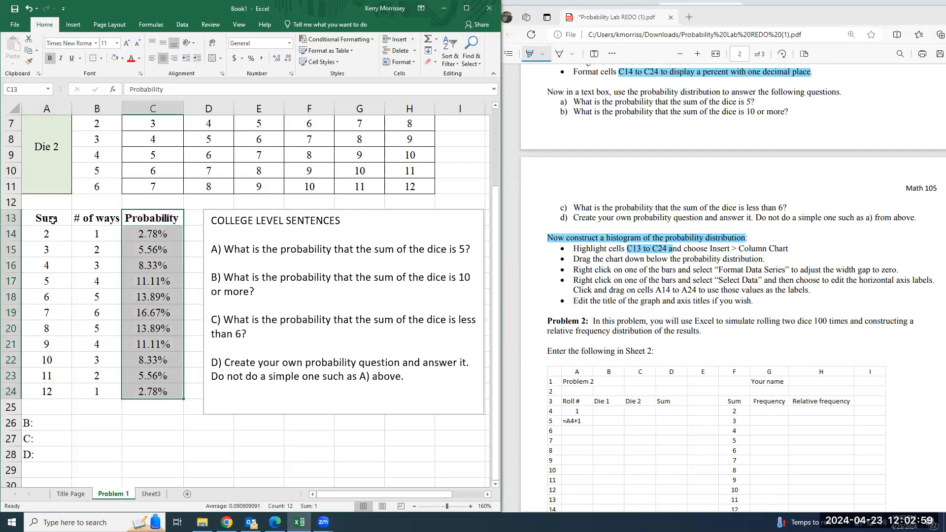
drag(53, 219, 58, 392)
click(73, 25)
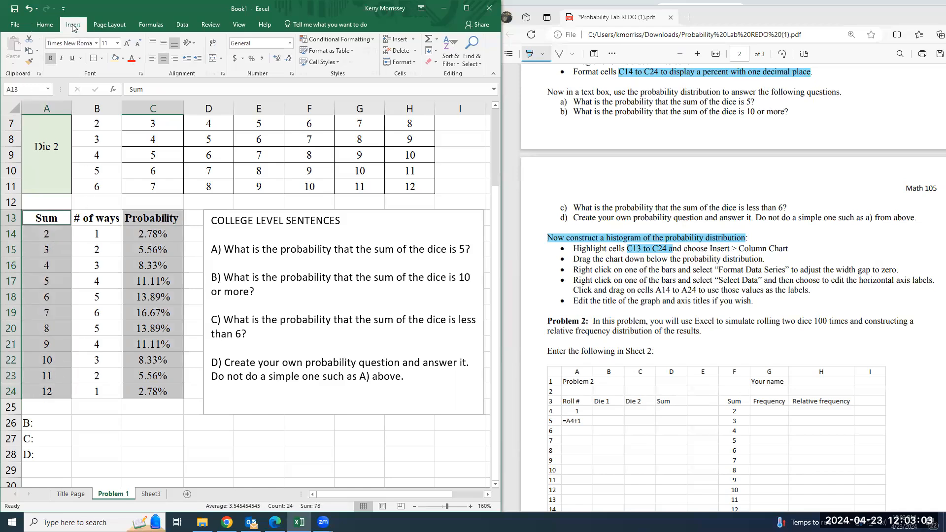
click(175, 58)
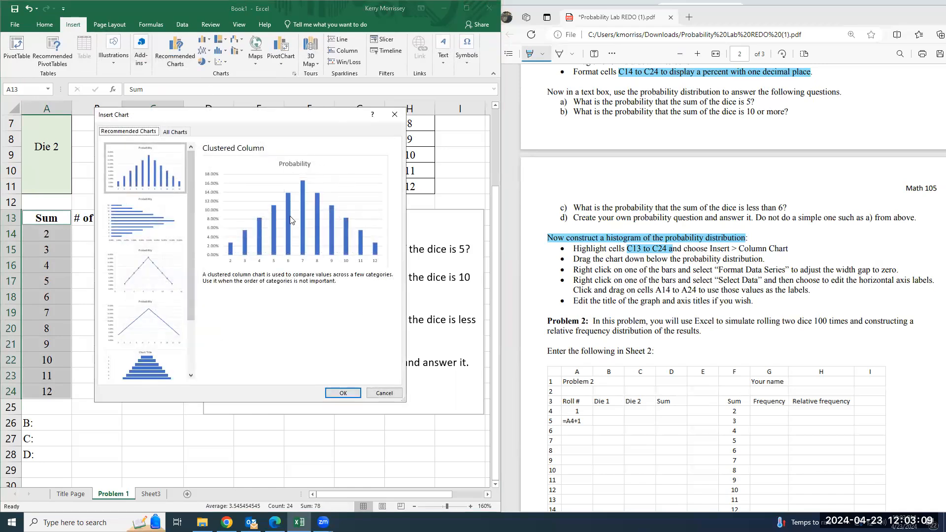
click(343, 393)
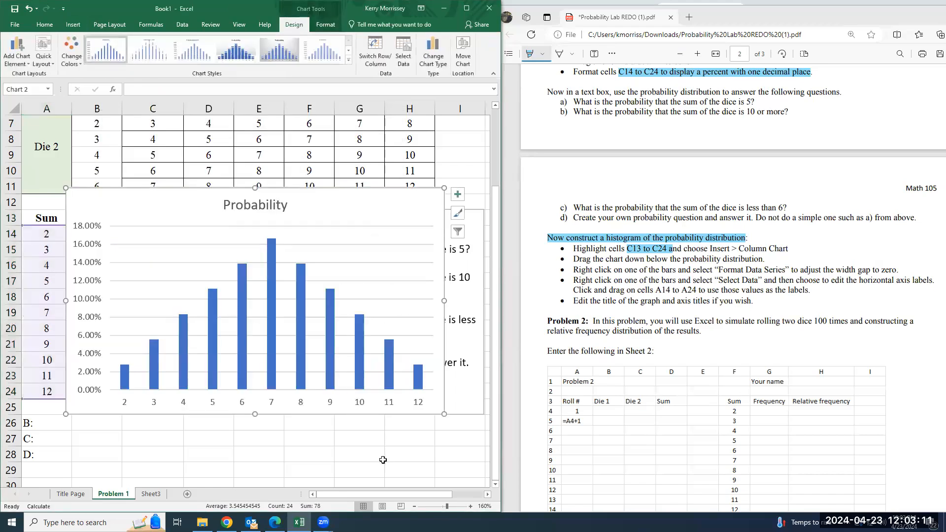
Move the probability column chart below the probability distribution and the question text box
click(413, 508)
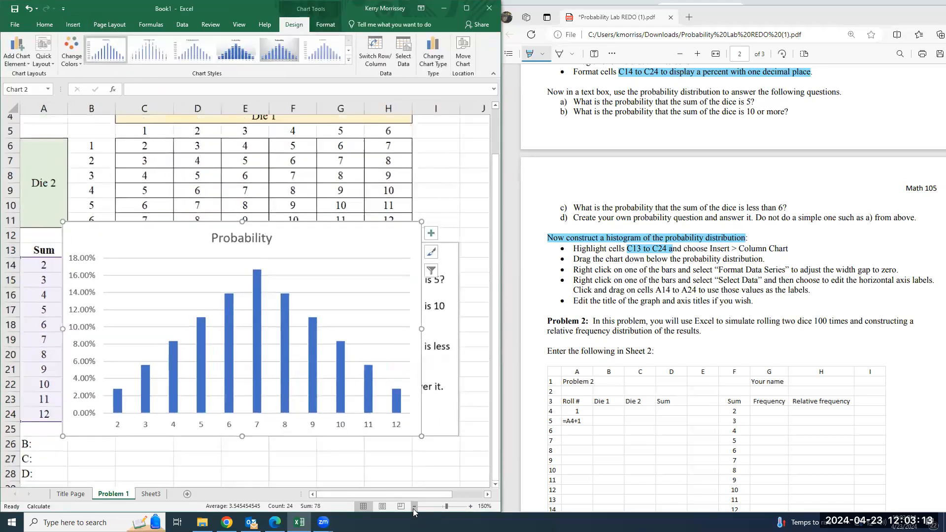
click(414, 508)
click(414, 507)
click(414, 507)
scroll(395, 382, down, 2)
drag(276, 189, 312, 363)
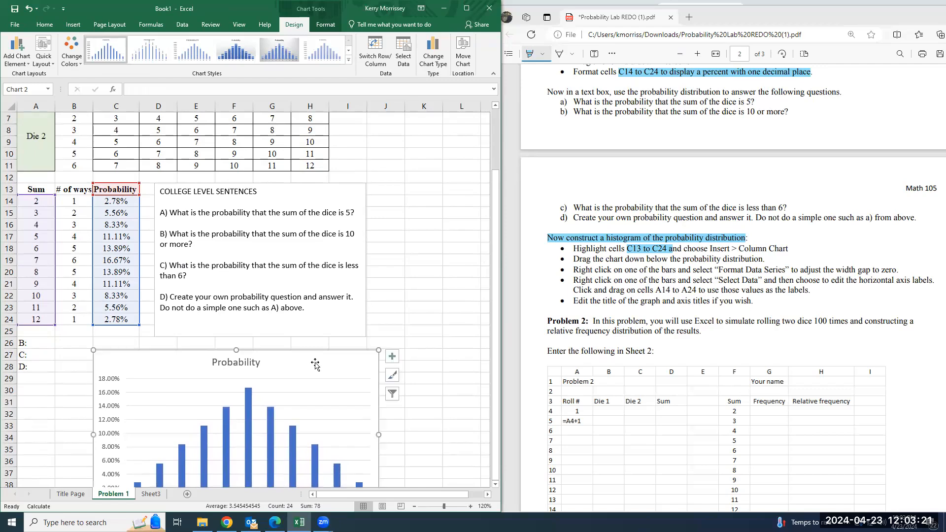
scroll(312, 363, down, 2)
double_click(244, 289)
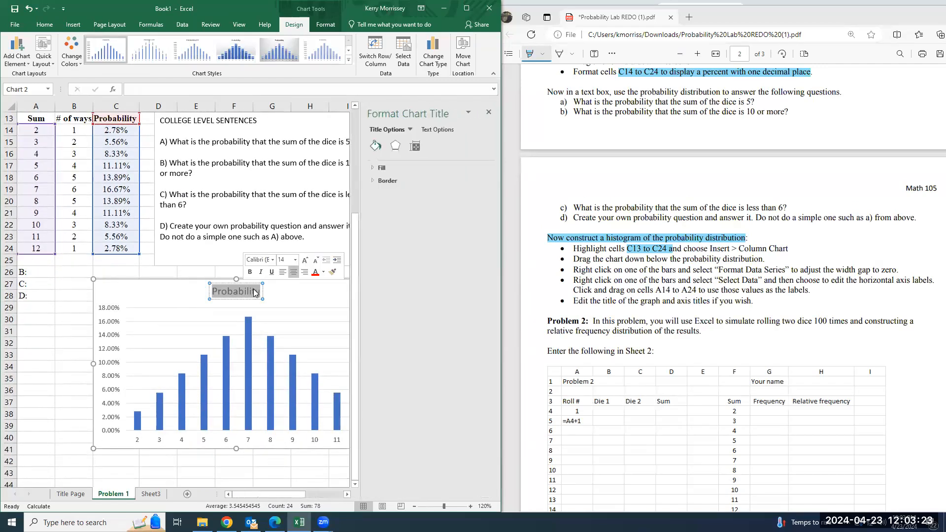
click(489, 113)
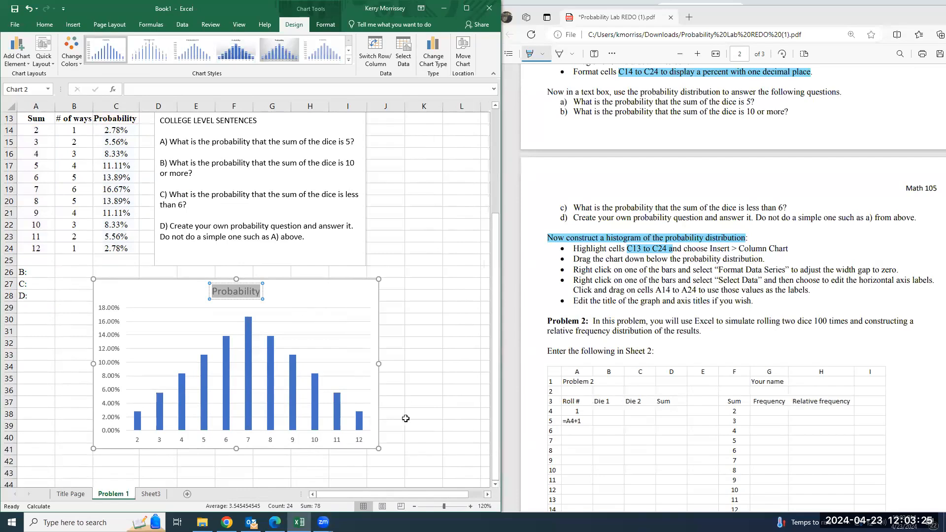
Highlight the "Problem 1" heading on the first page of the lab PDF
scroll(632, 423, up, 3)
scroll(632, 422, up, 5)
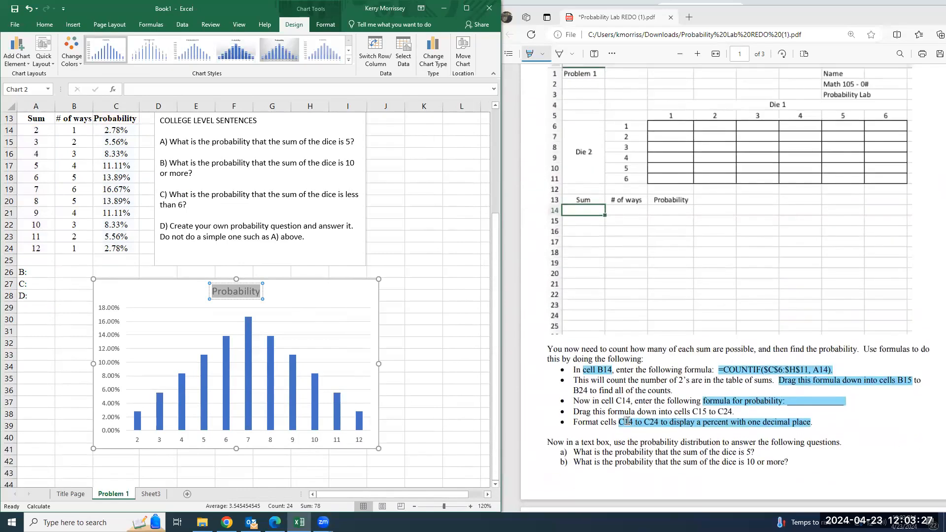
scroll(623, 421, up, 3)
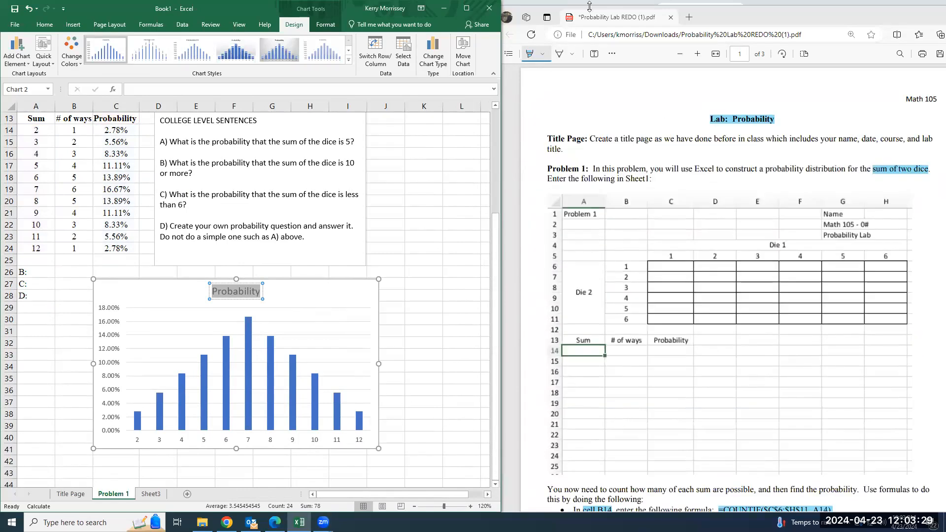
drag(546, 170, 588, 170)
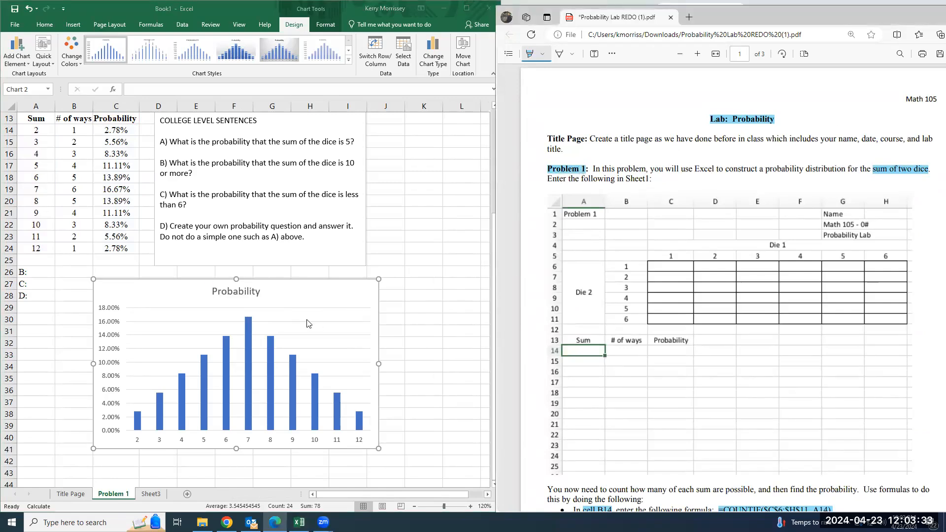
Replace the title of the probability chart with "CREATE A BETTER TITLE"
double_click(243, 295)
text(cREATE)
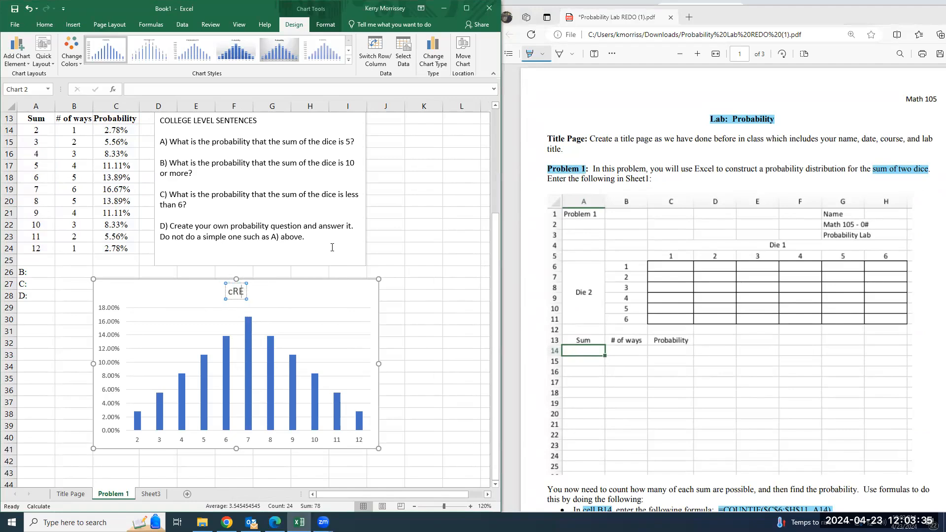
key(BackSpace)
key(BackSpace)
key(BackSpace)
key(BackSpace)
key(BackSpace)
key(BackSpace)
text(CREATE A BETTER TITLE)
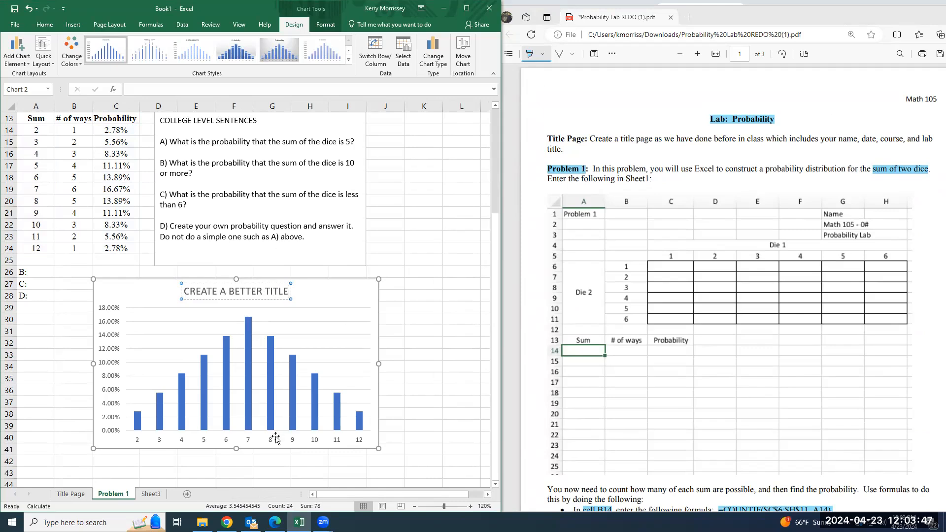
Add primary horizontal and primary vertical axis titles to the probability chart
click(23, 55)
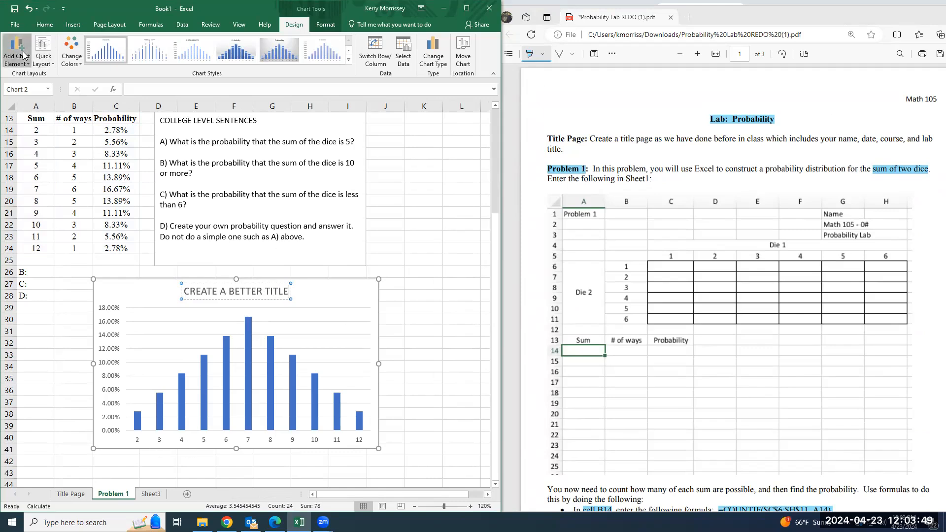
mouse_move(45, 90)
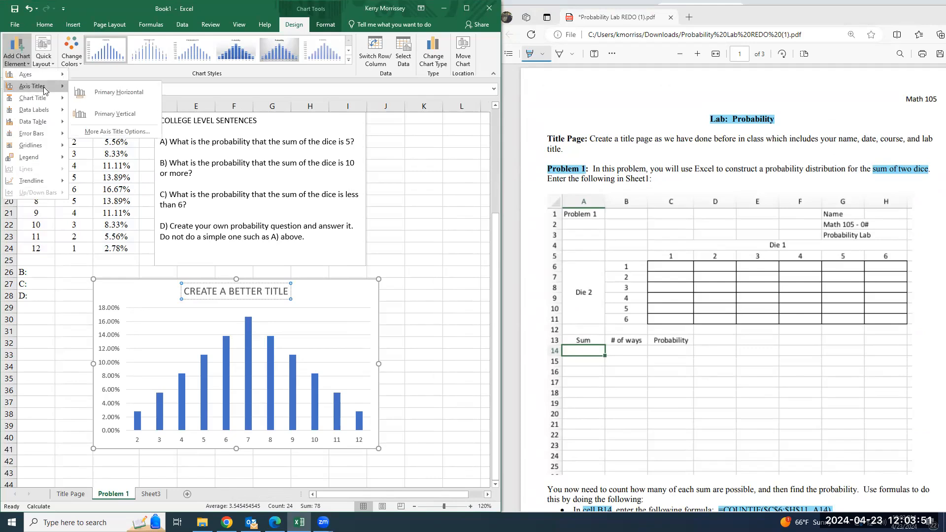
click(116, 92)
click(20, 55)
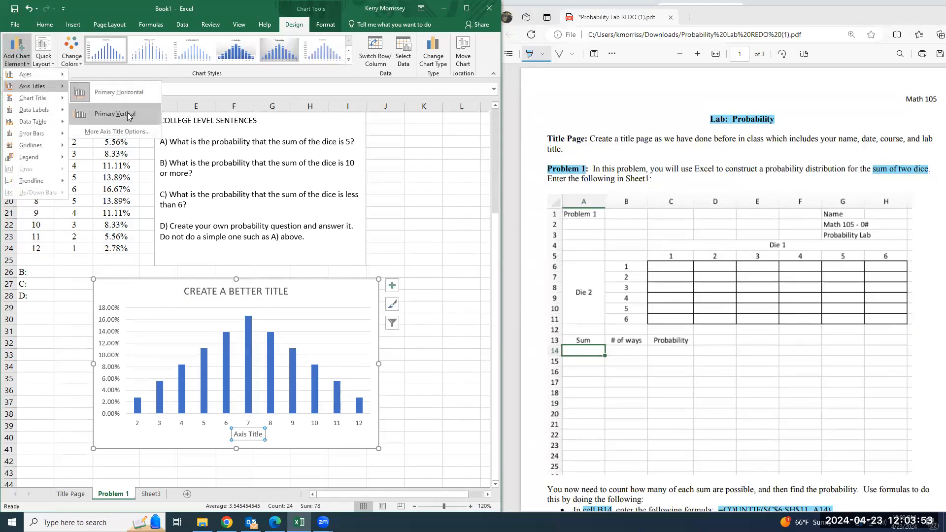
click(117, 104)
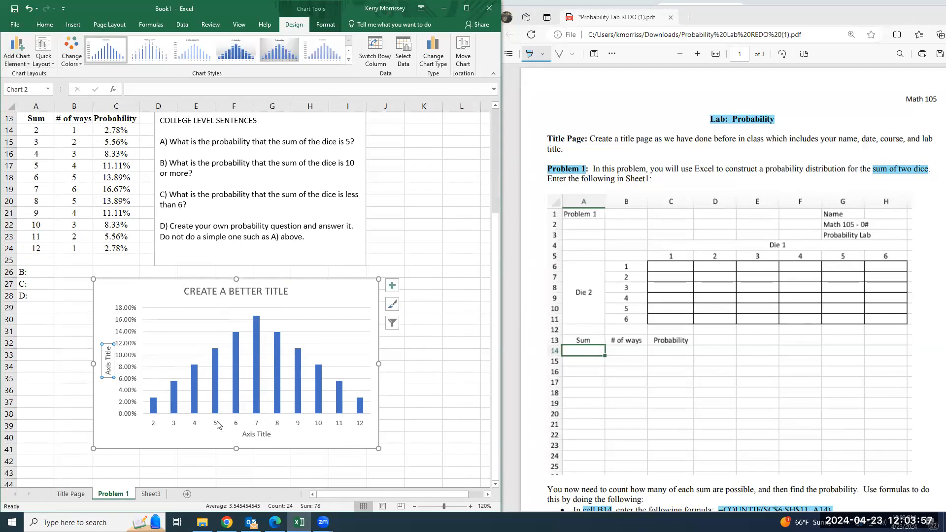
Change the chart's horizontal axis title to "CREATE A BETTER TITLE"
double_click(250, 432)
double_click(250, 433)
triple_click(262, 433)
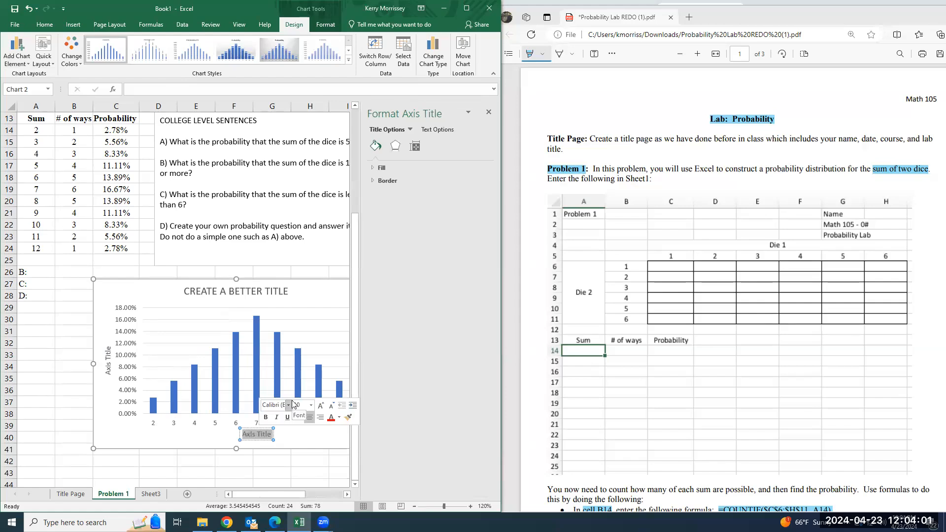
text(CREA)
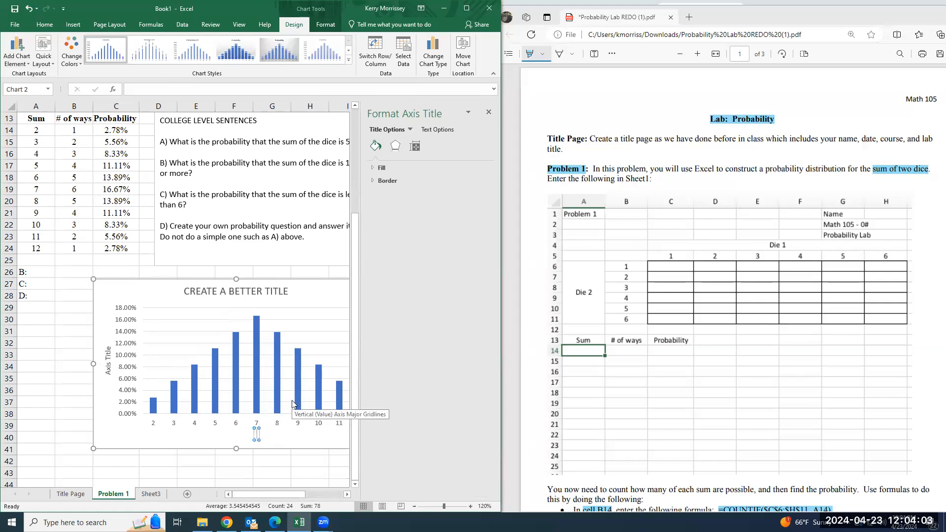
text(TE)
key(BackSpace)
text(ETTER TITLE)
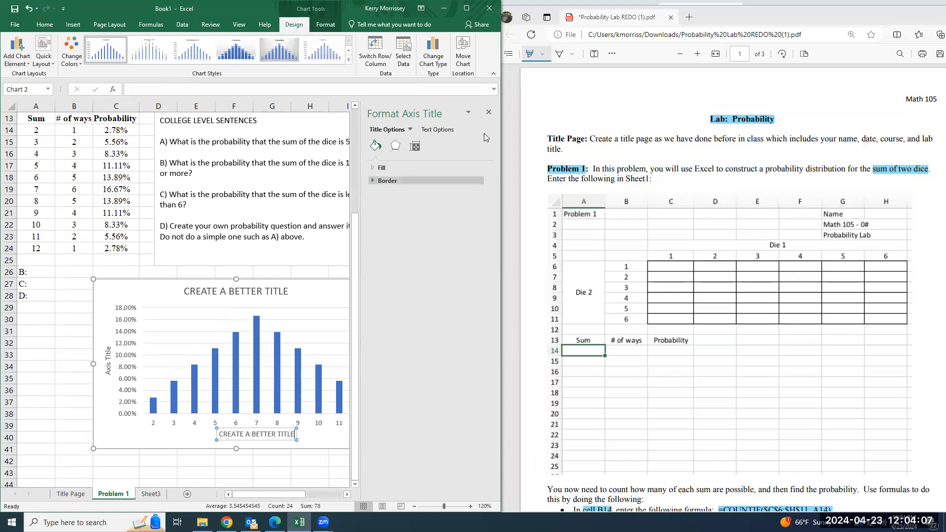
click(489, 112)
Change the chart's vertical axis title to "CREATE A BETTER TITLE"
double_click(108, 368)
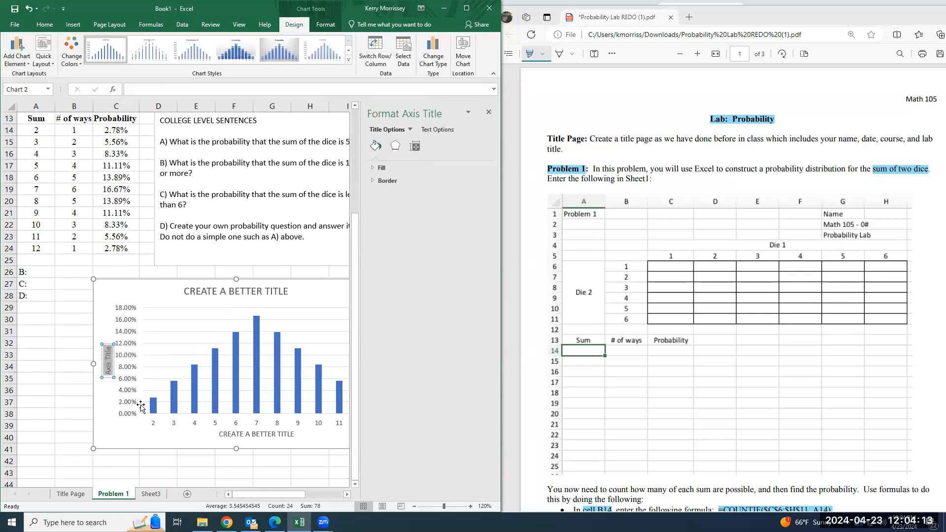
text(cREA)
key(BackSpace)
key(BackSpace)
key(BackSpace)
key(BackSpace)
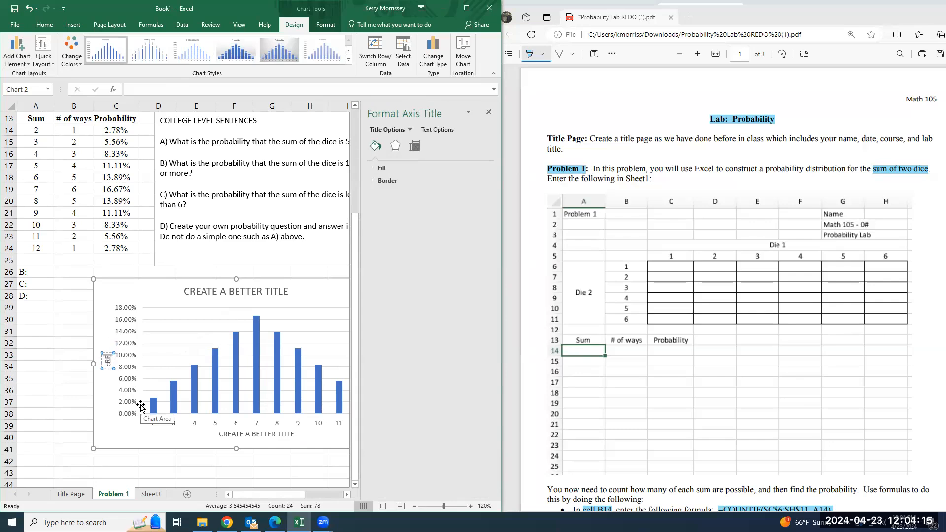
text(CREATE A BETTER TITLE)
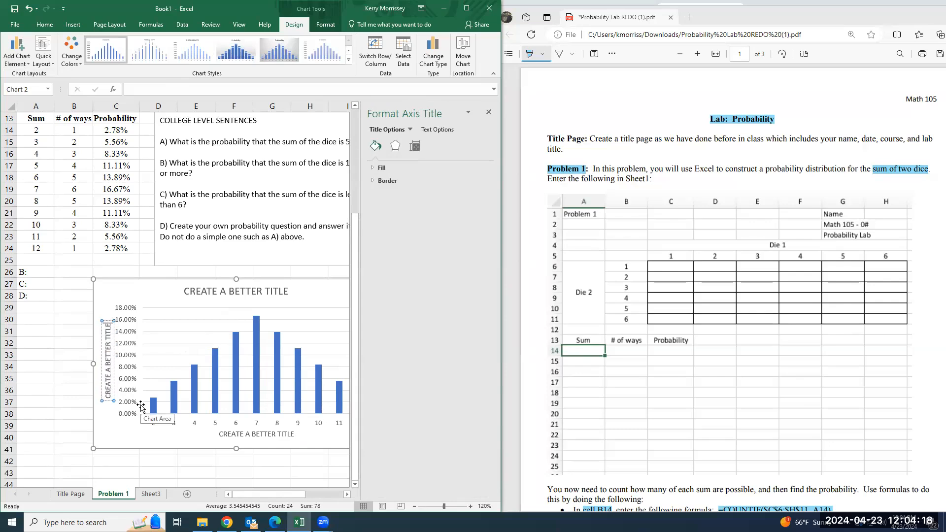
click(489, 112)
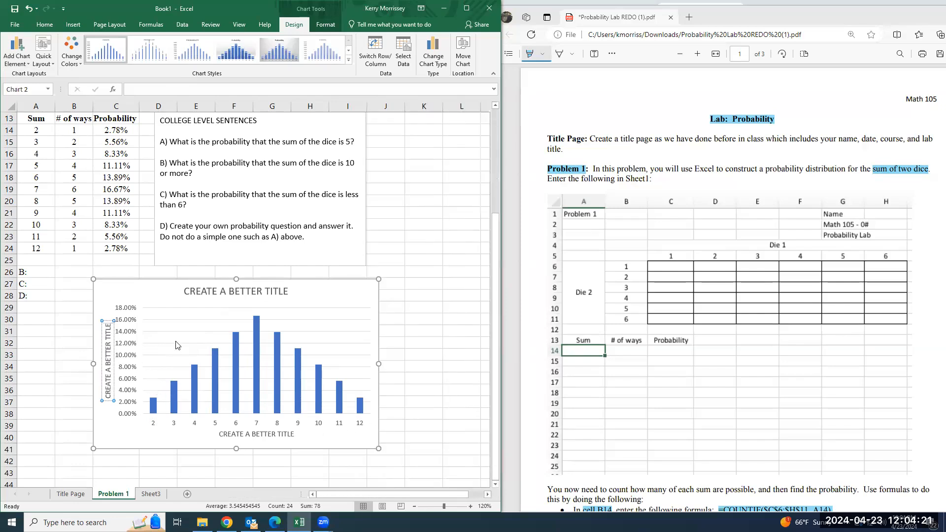
Set the gap width of the chart's probability bars to 0%, following the histogram instructions in the lab PDF
scroll(608, 383, down, 6)
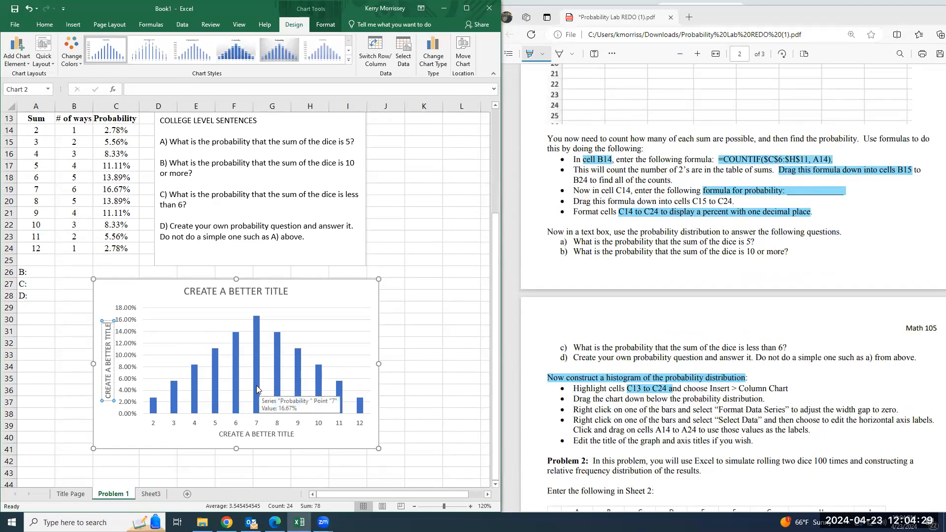
click(321, 287)
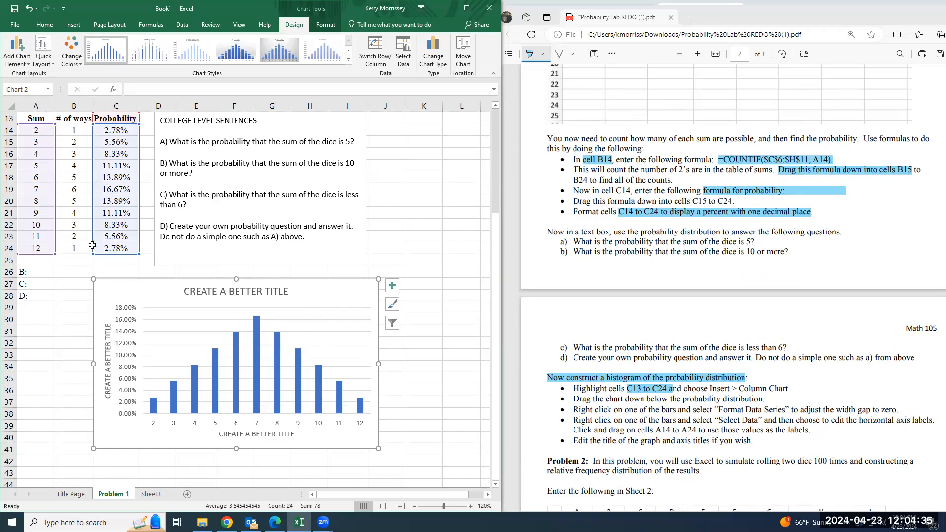
double_click(259, 352)
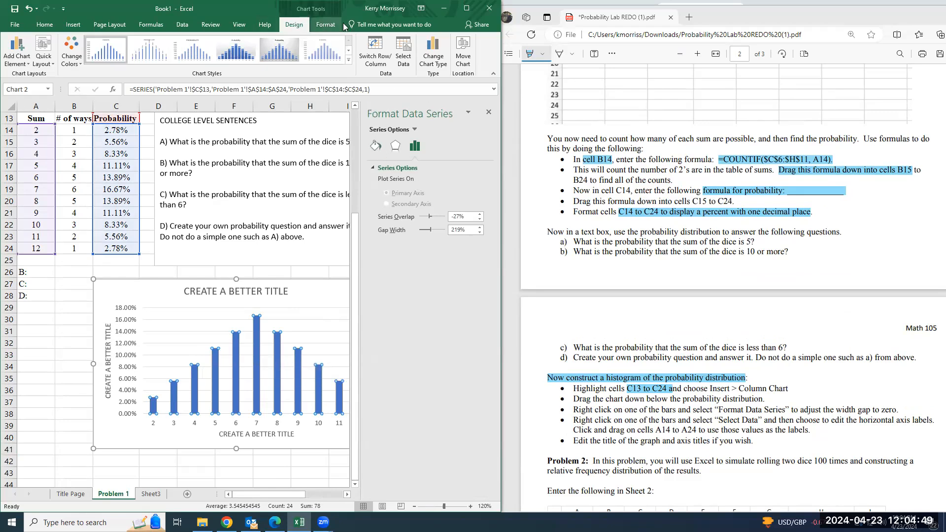
click(326, 25)
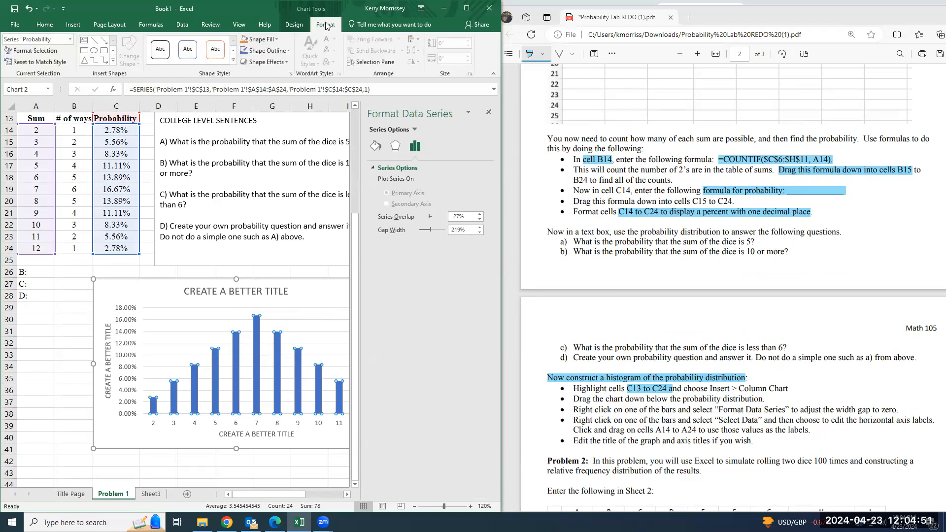
click(296, 26)
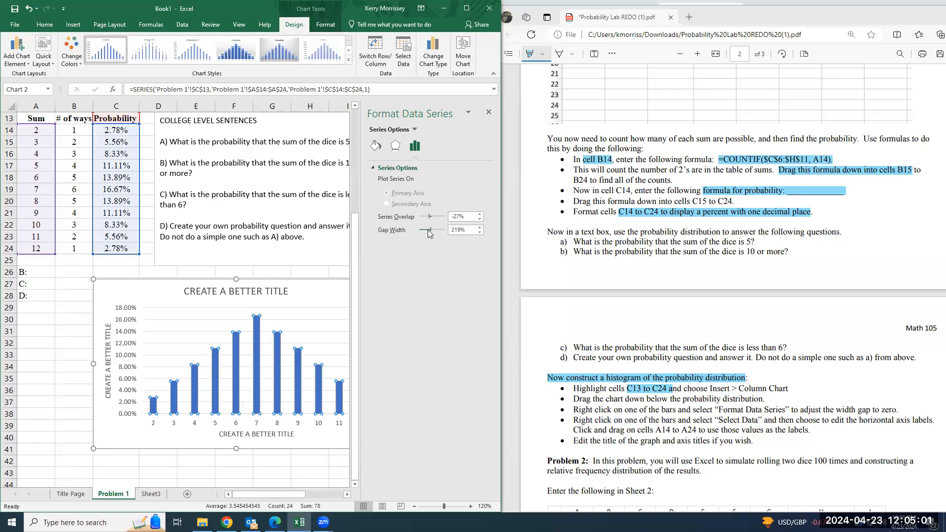
drag(428, 233, 428, 239)
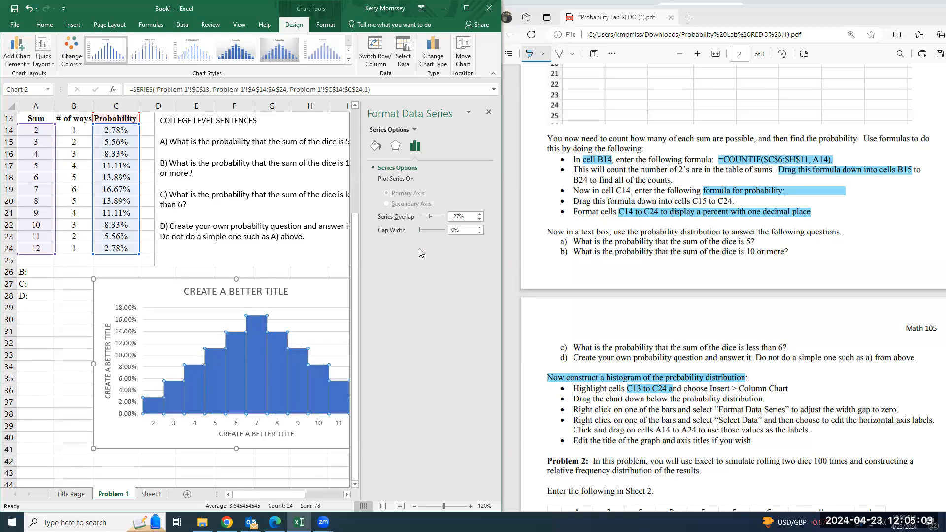
Fill the histogram's probability bars with a solid light blue theme color
click(375, 146)
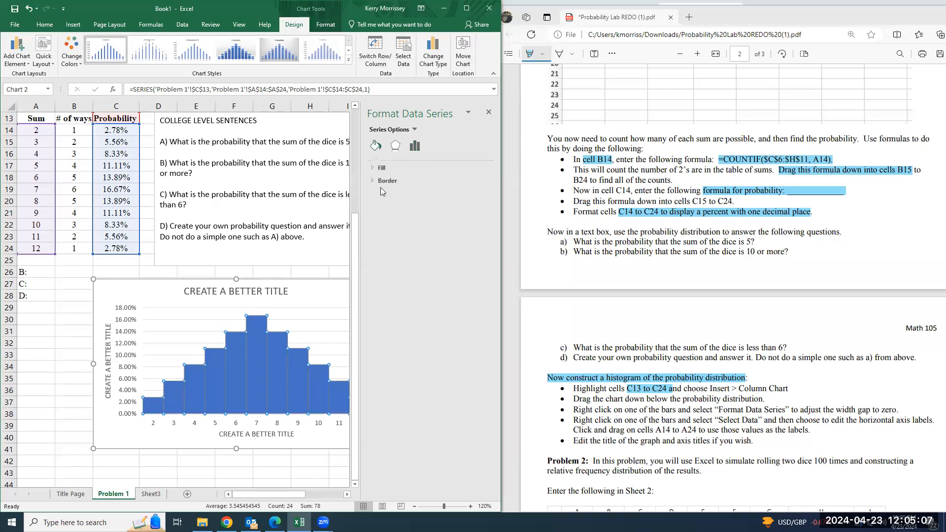
click(372, 169)
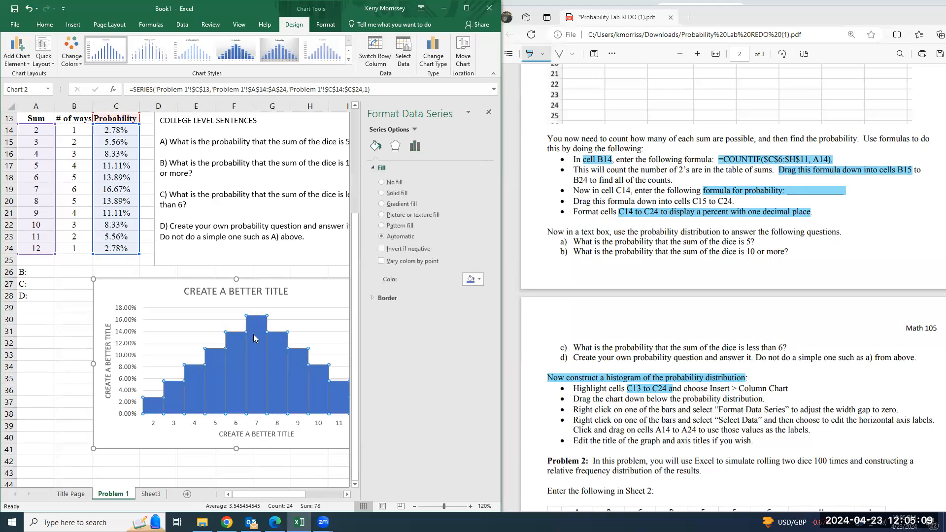
click(474, 282)
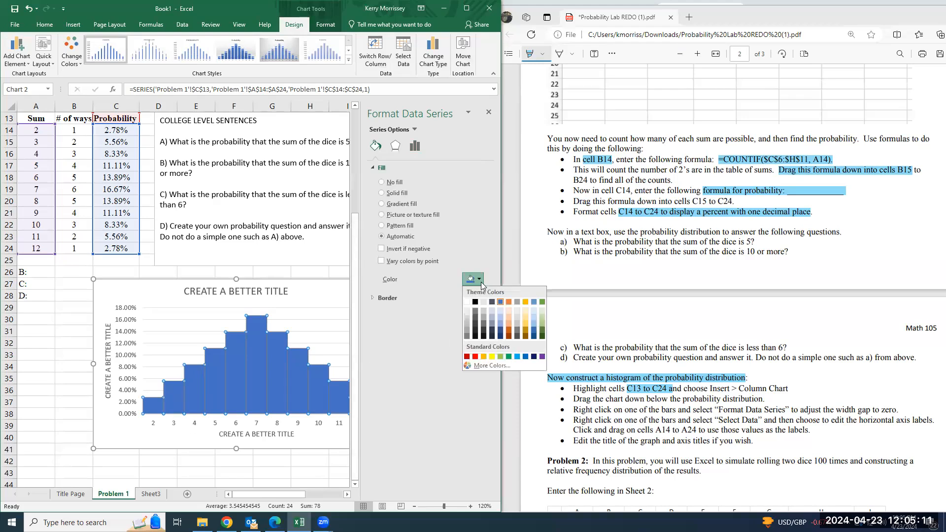
click(500, 311)
Give the histogram bars a solid black border and close the series formatting
click(370, 313)
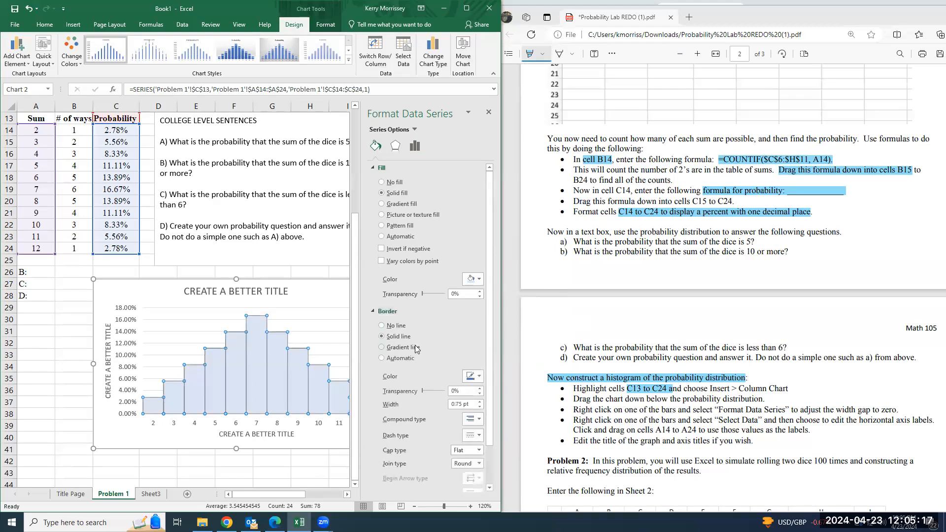
scroll(414, 345, down, 1)
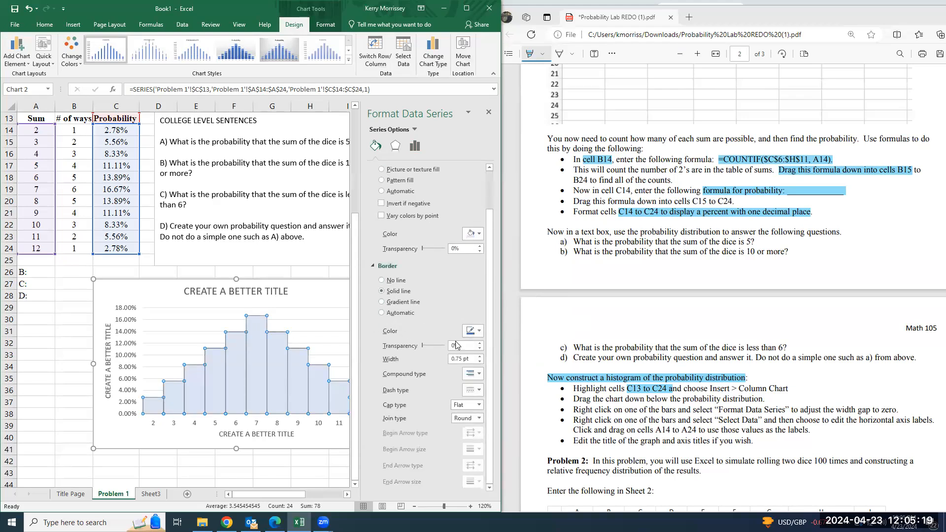
click(479, 330)
click(477, 351)
click(489, 112)
click(321, 297)
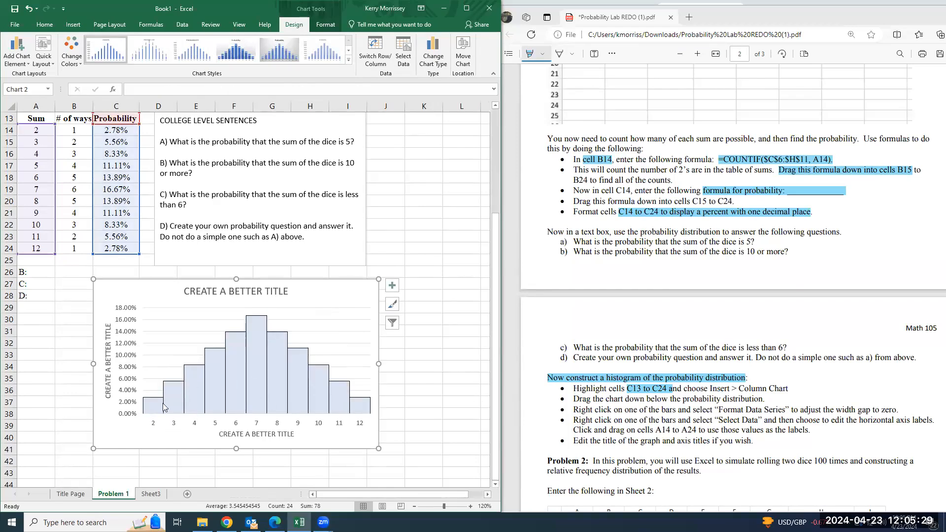
Add data labels to the probability histogram, positioned at the inside end of the bars
click(392, 285)
click(417, 328)
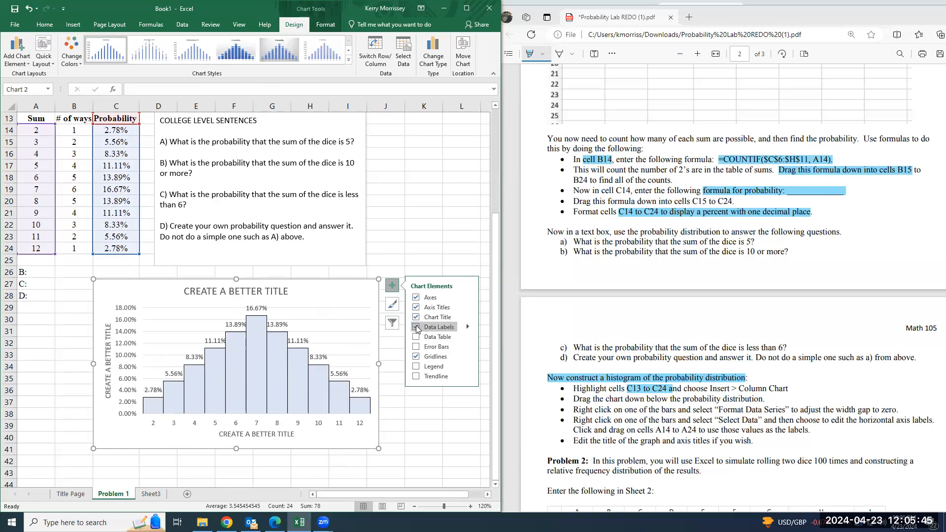
click(30, 61)
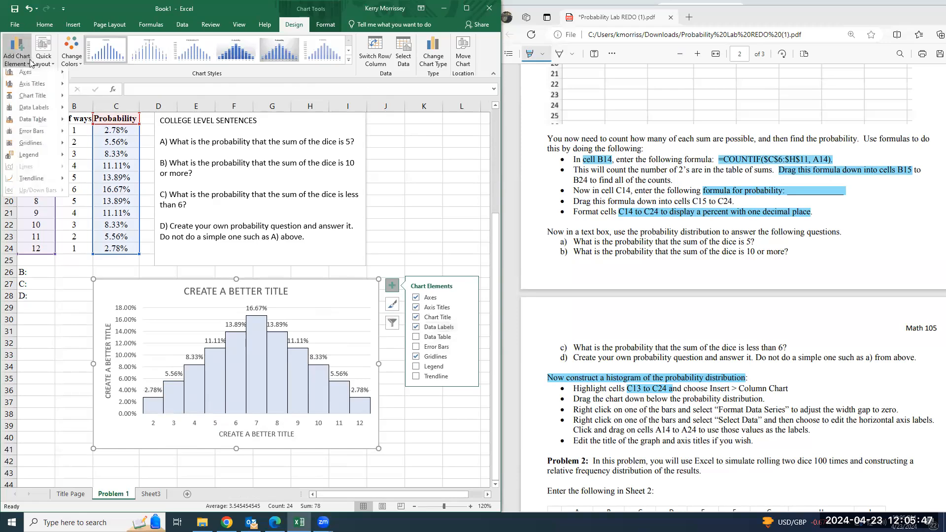
mouse_move(47, 113)
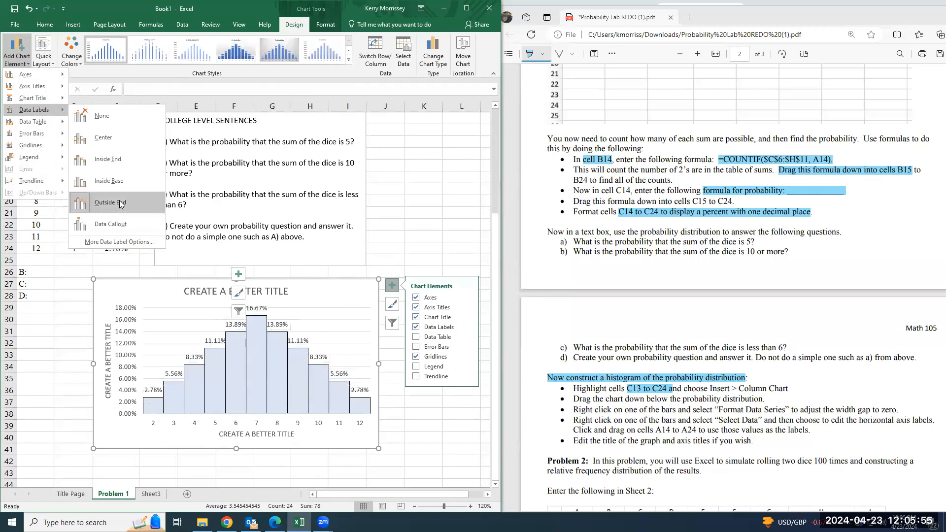
click(123, 167)
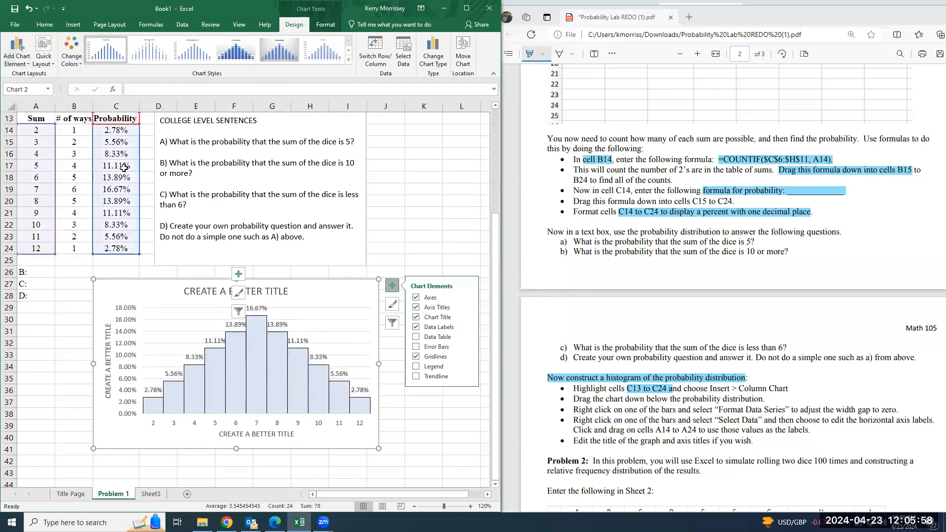
click(347, 470)
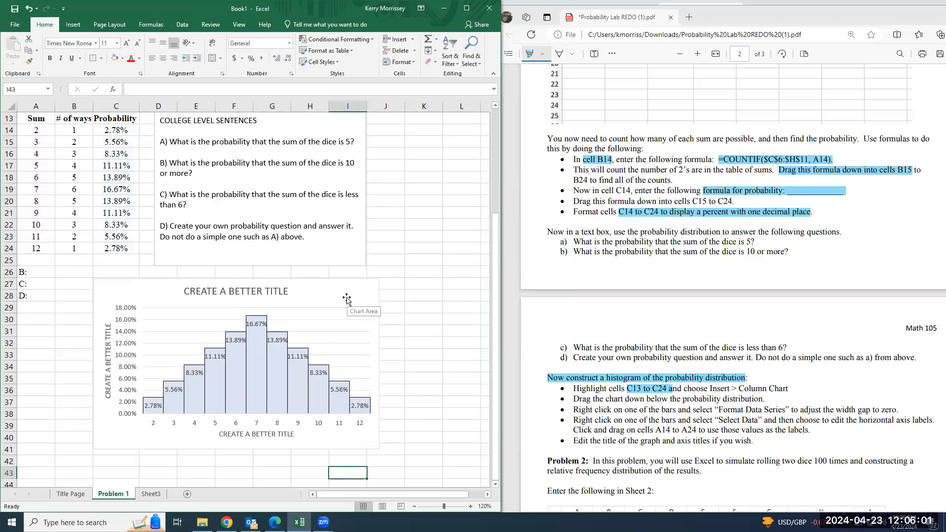
Rename Sheet3 as "Problem 2", following the Problem 2 section of the lab PDF
scroll(688, 382, down, 3)
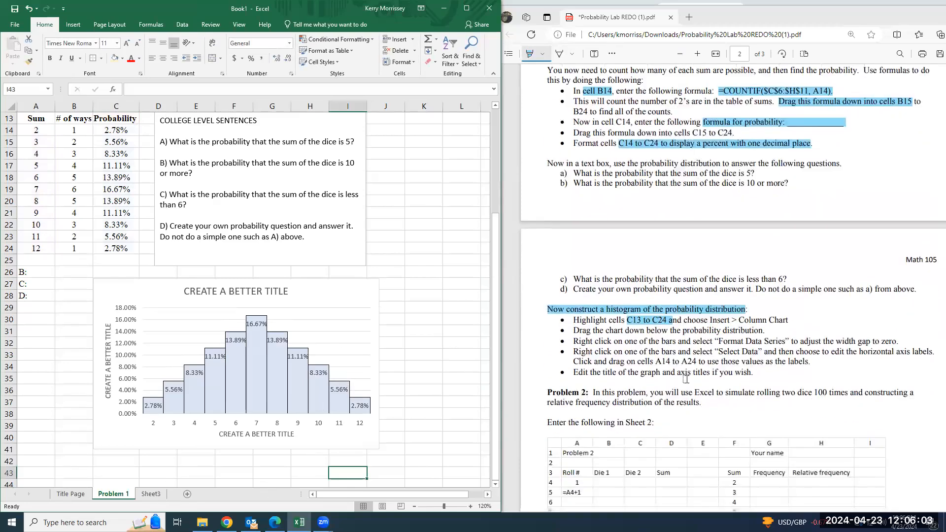
scroll(687, 378, down, 3)
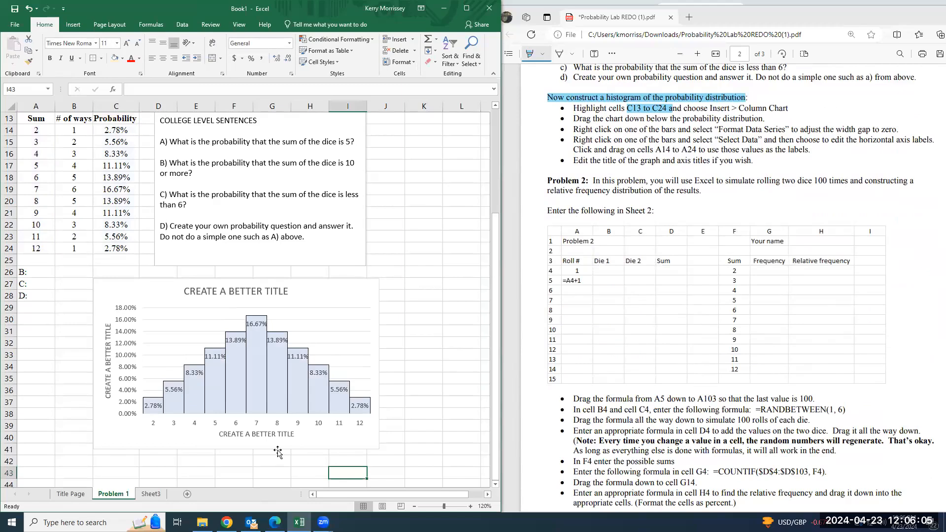
double_click(157, 495)
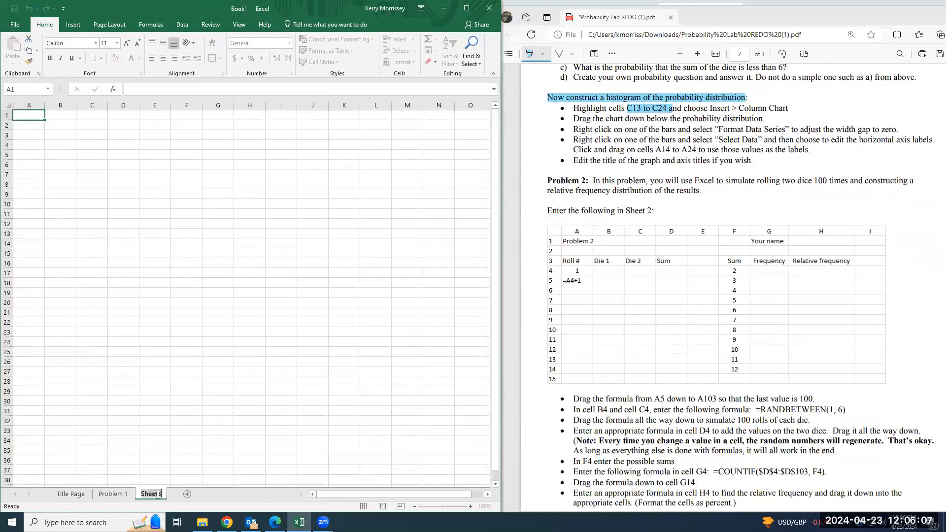
text(problem)
key(BackSpace)
key(BackSpace)
key(BackSpace)
key(BackSpace)
key(BackSpace)
key(BackSpace)
key(BackSpace)
text(Problem 2)
key(Return)
Highlight "simulate rolling two dice 100" and "relative frequency distribution" in the lab PDF's Problem 2 introduction
click(344, 440)
click(22, 116)
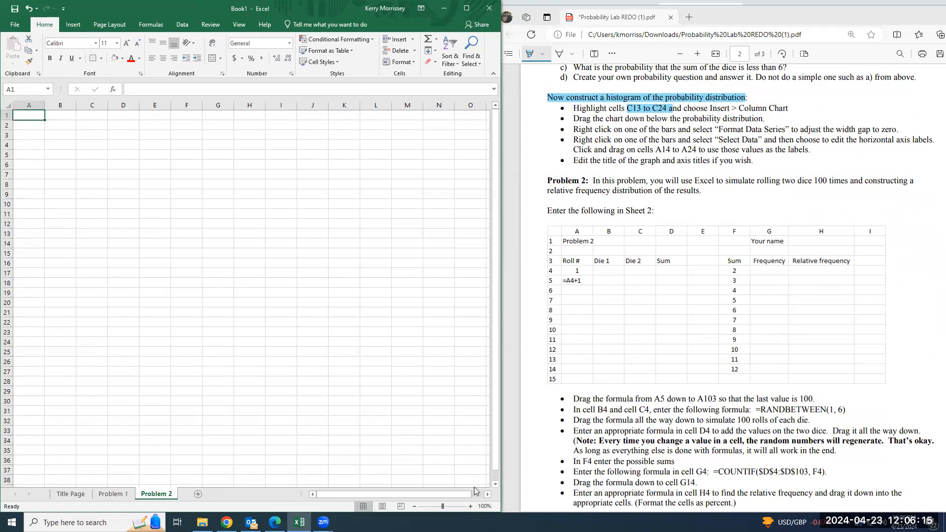
click(470, 506)
click(470, 506)
click(470, 506)
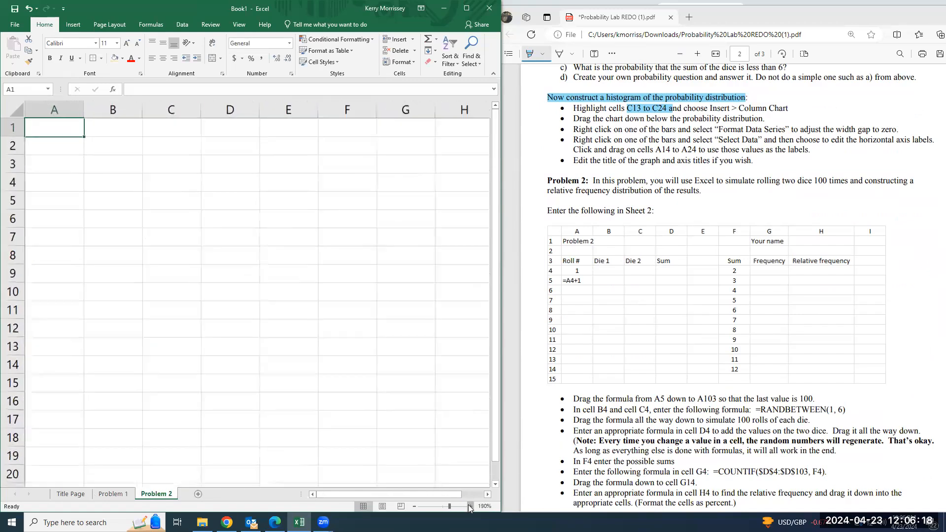
click(414, 506)
click(414, 506)
click(414, 506)
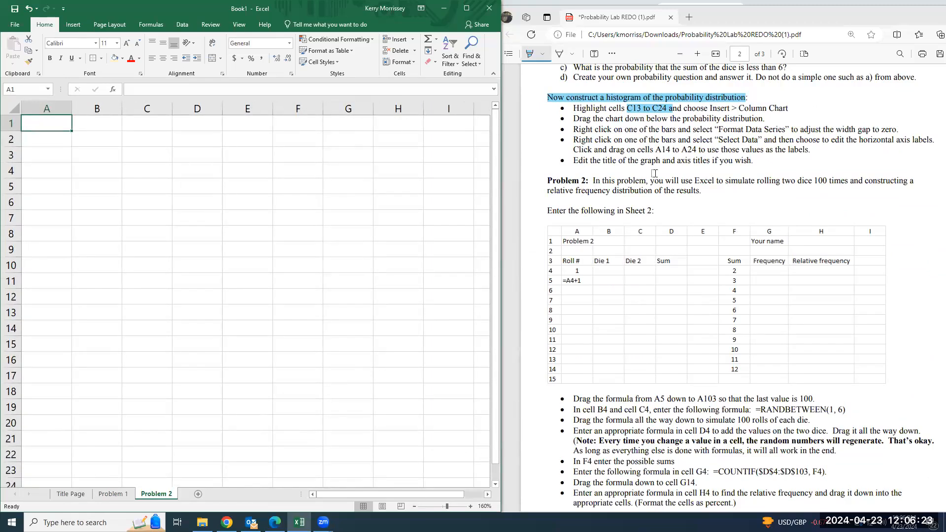
drag(726, 181, 827, 183)
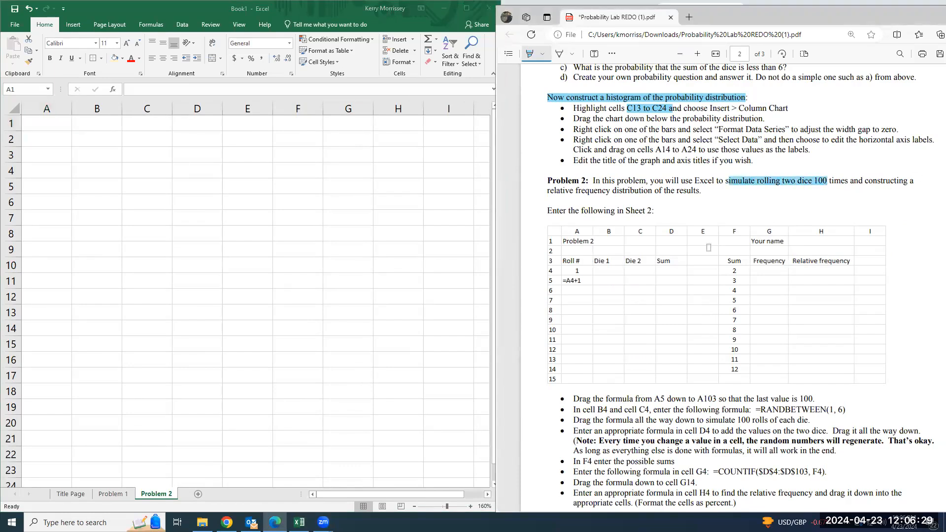
click(120, 494)
scroll(114, 372, up, 2)
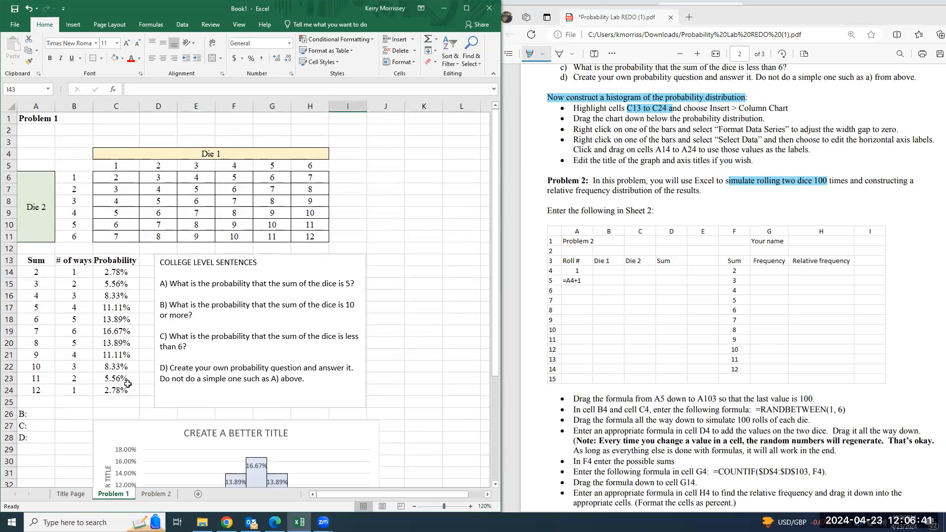
click(166, 495)
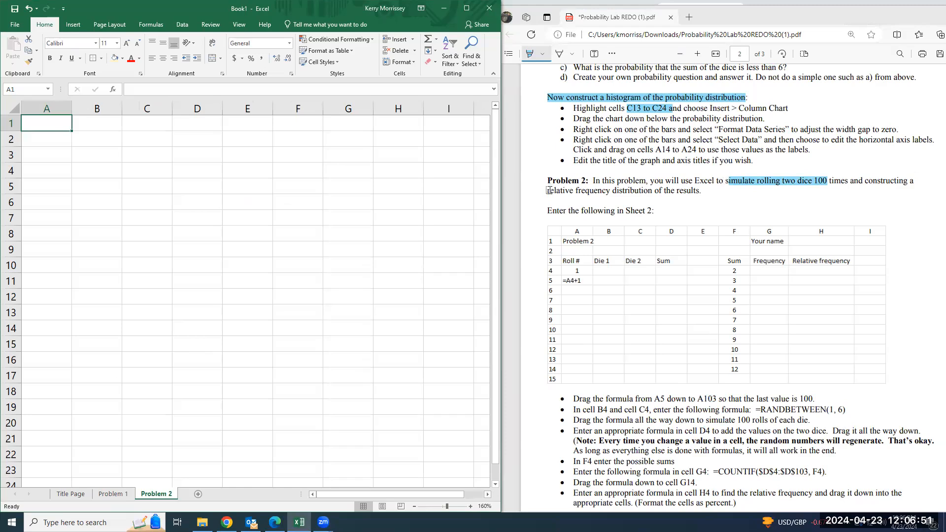
mouse_move(544, 191)
mouse_down()
mouse_move(651, 191)
mouse_move(637, 190)
mouse_up()
Enter the heading "Problem 2" in cell A1 of the Problem 2 sheet
click(60, 126)
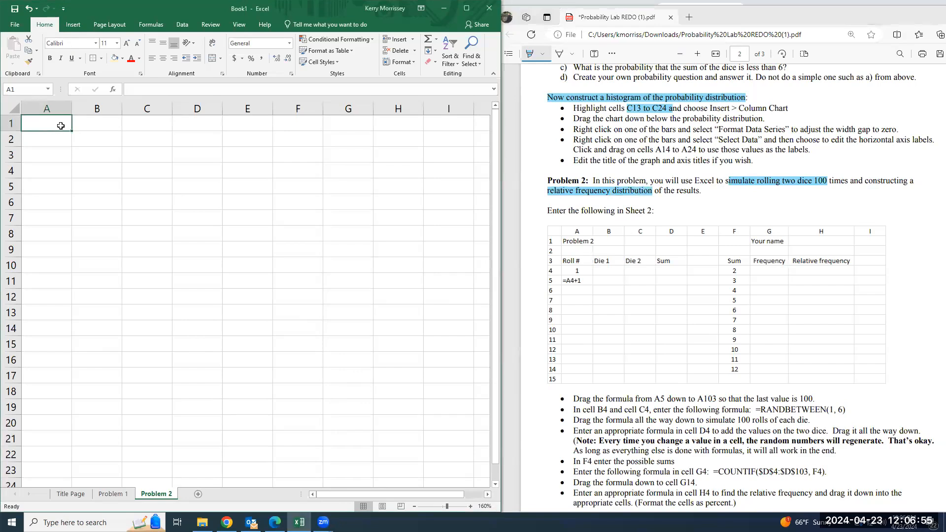
text(Problem2)
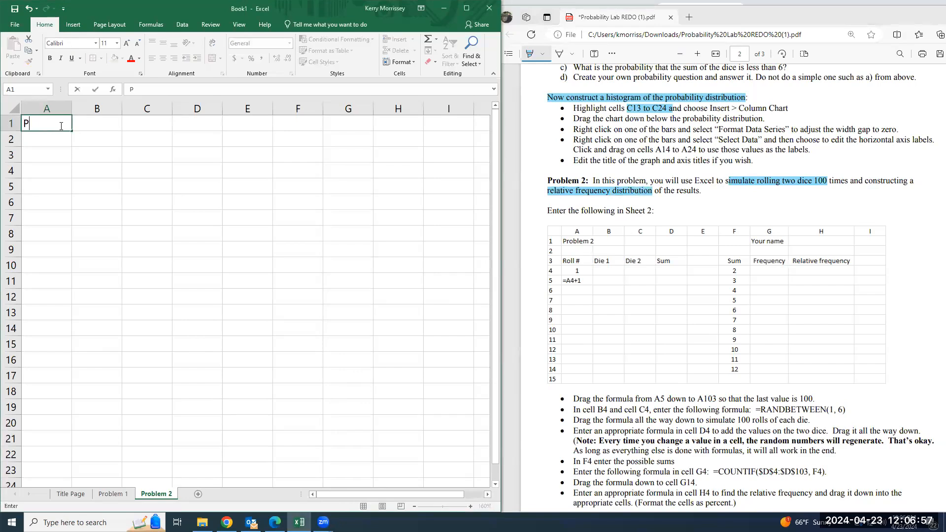
click(61, 126)
key(Return)
key(Return)
key(Return)
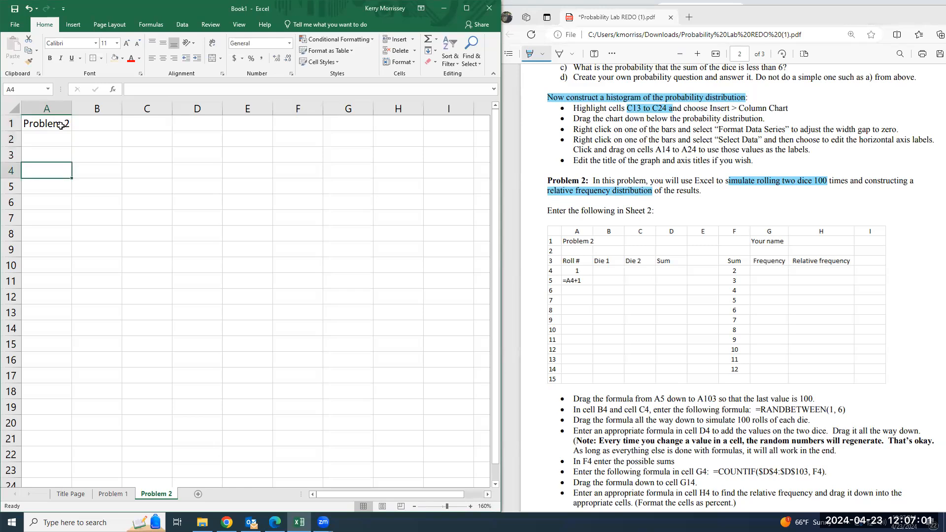
Enter the column headers "Roll #", "Die 1", "Die 2" and "Sum" in cells A3 to D3
key(Up)
text(Roill)
key(BackSpace)
text(ll #)
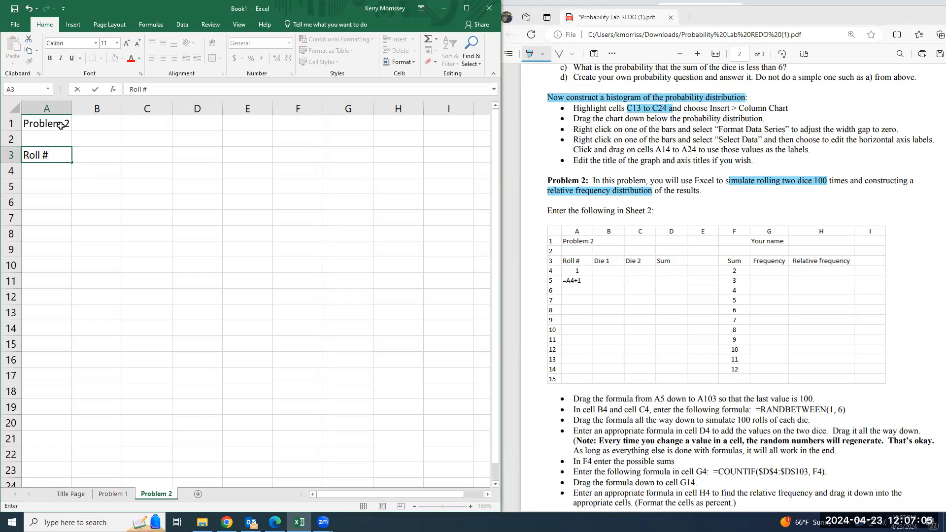
key(Tab)
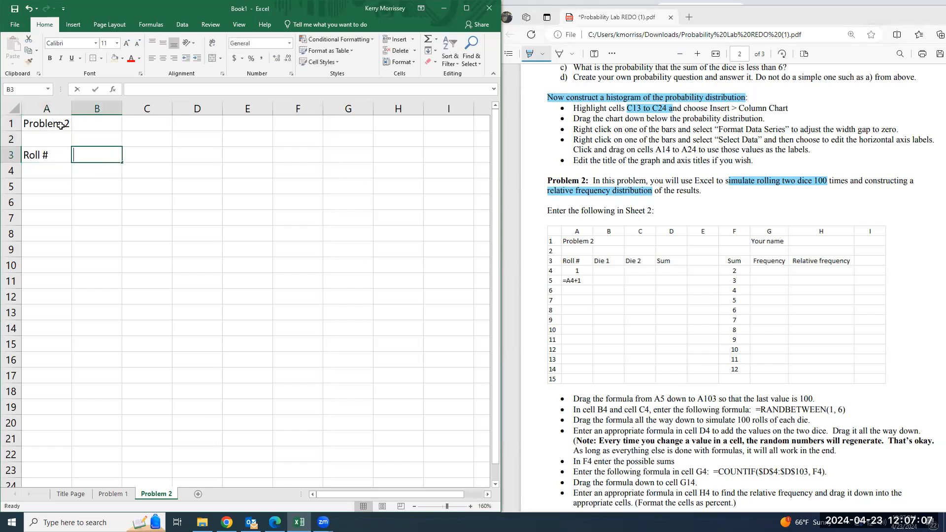
text(Dic)
key(BackSpace)
key(Tab)
text(Die)
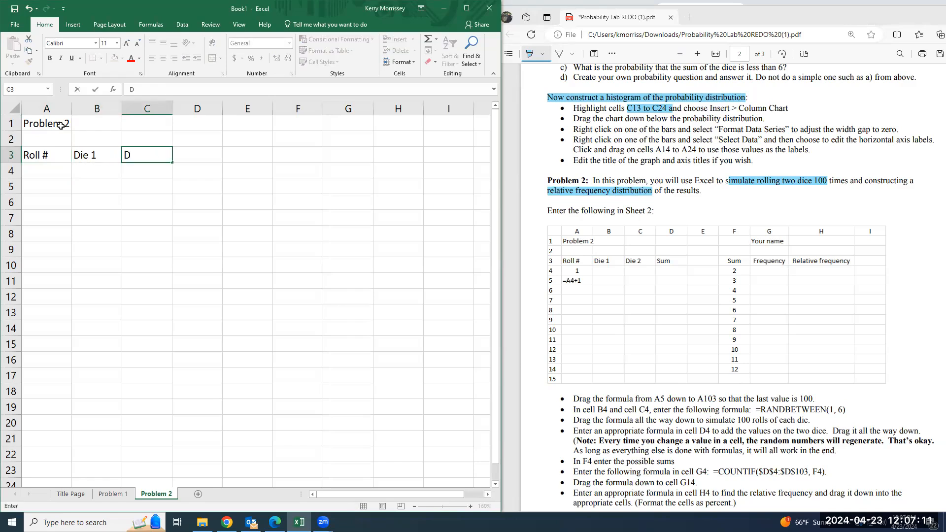
key(Tab)
text(Su,)
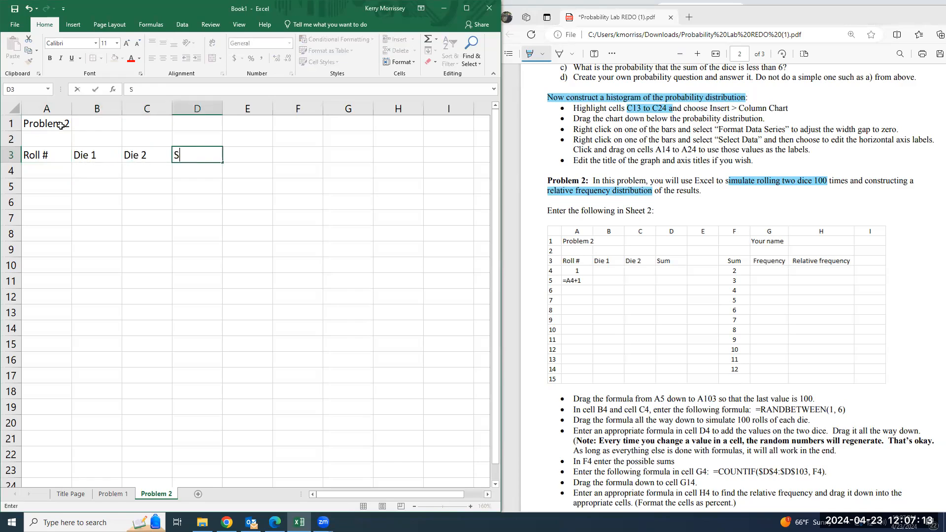
key(BackSpace)
text(m)
Enter the column headers "Sum", "Frequency" and "Relative Freq" in cells F3 to H3
key(Tab)
key(Tab)
text(Sum)
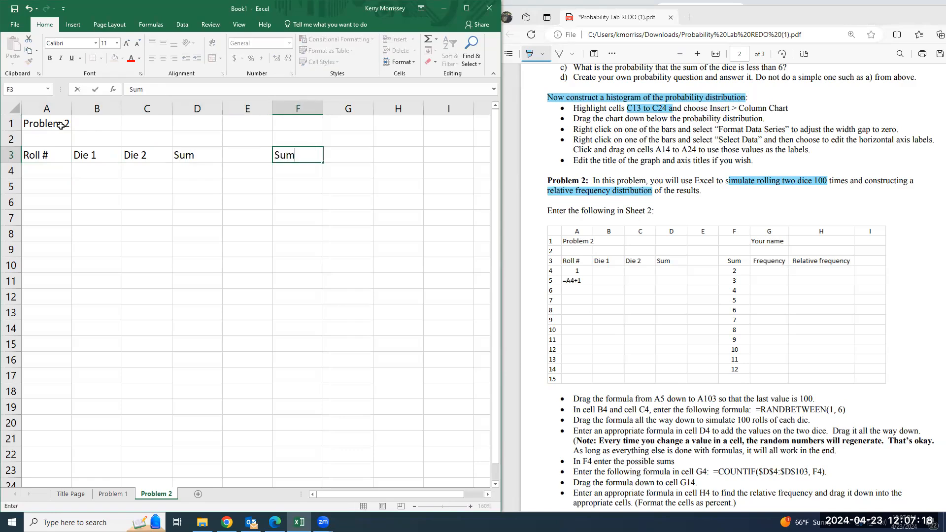
key(Tab)
text(Frequency)
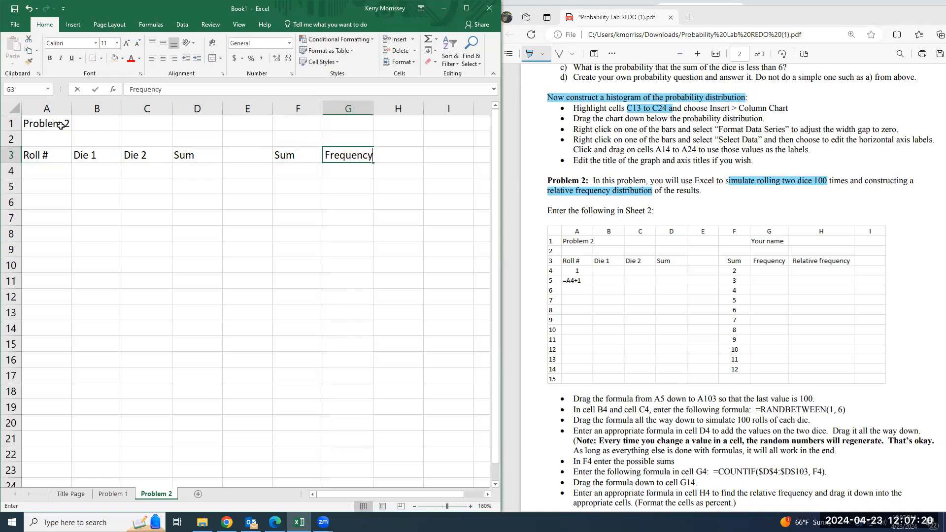
key(Tab)
text(Relati)
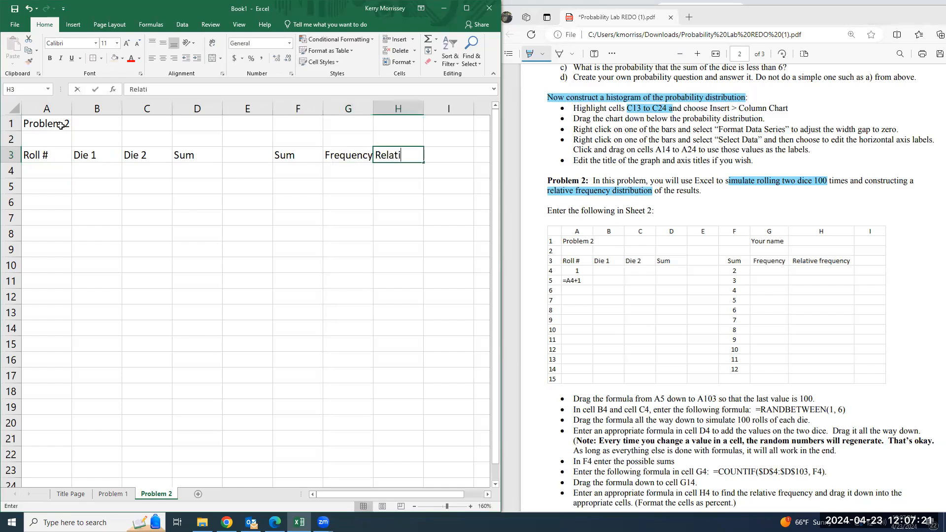
text(ve Freq)
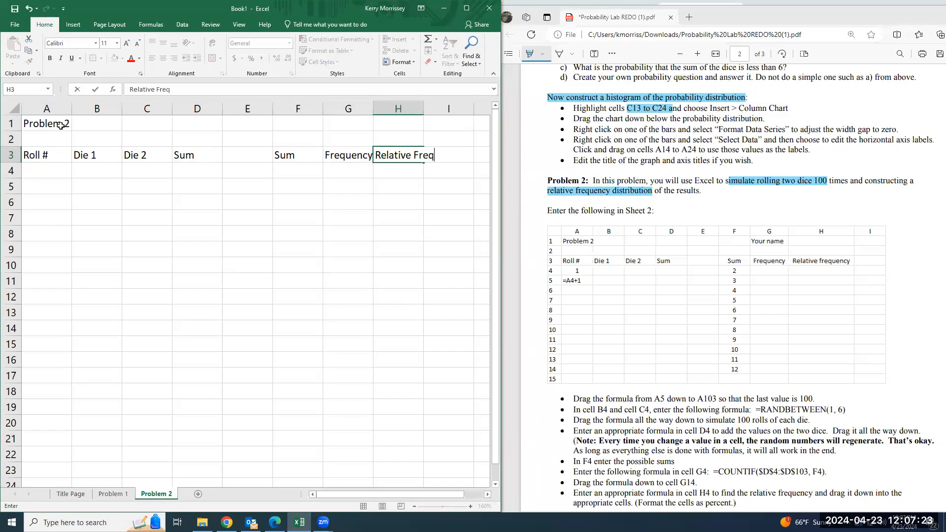
key(Return)
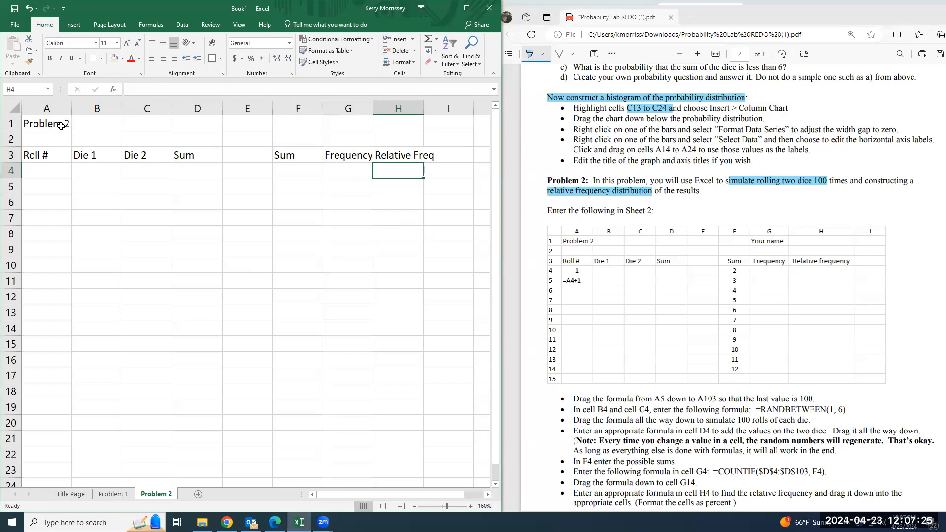
List the possible dice sums 2 to 12 in cells F4 to F14, starting with 2, 3, 4 and filling the series down
click(37, 172)
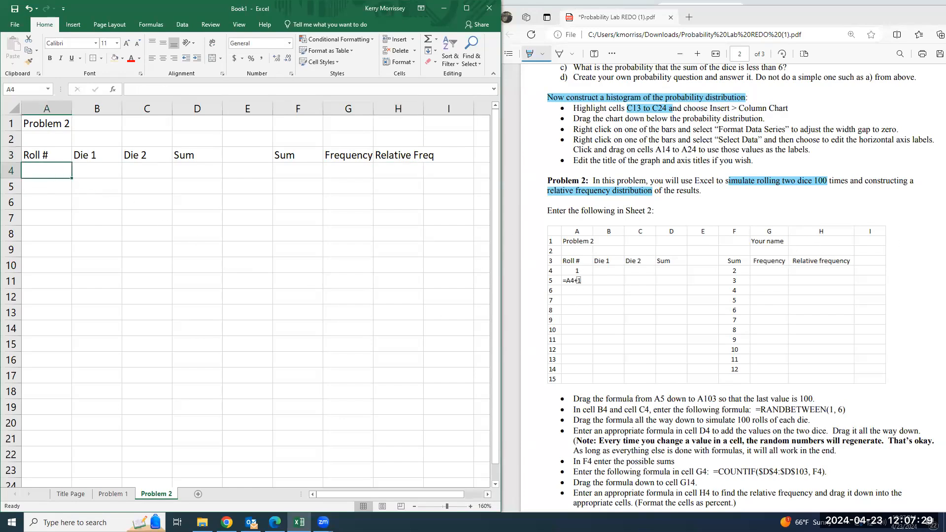
click(308, 174)
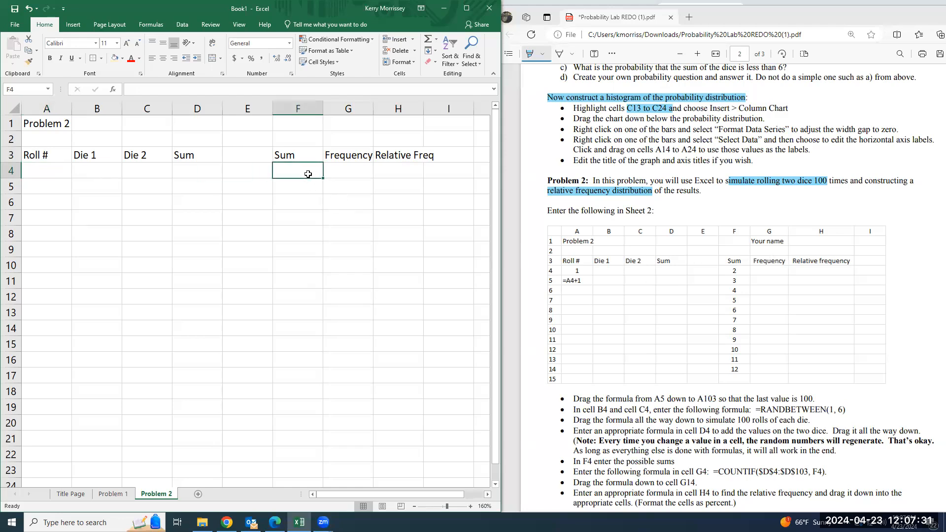
text(2)
key(Return)
text(3)
key(Return)
text(4)
key(Return)
drag(309, 174, 316, 333)
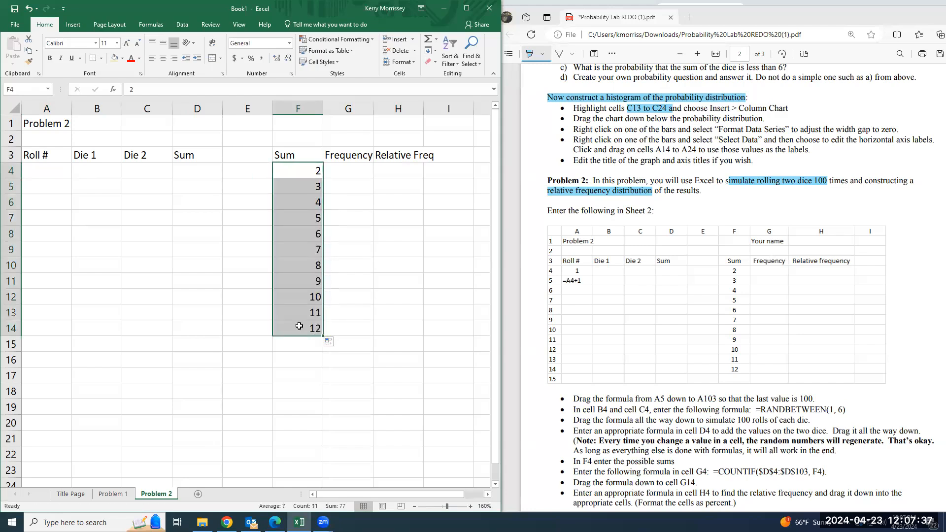
Center the contents of the whole Problem 2 sheet and set its font to Times New Roman
click(14, 108)
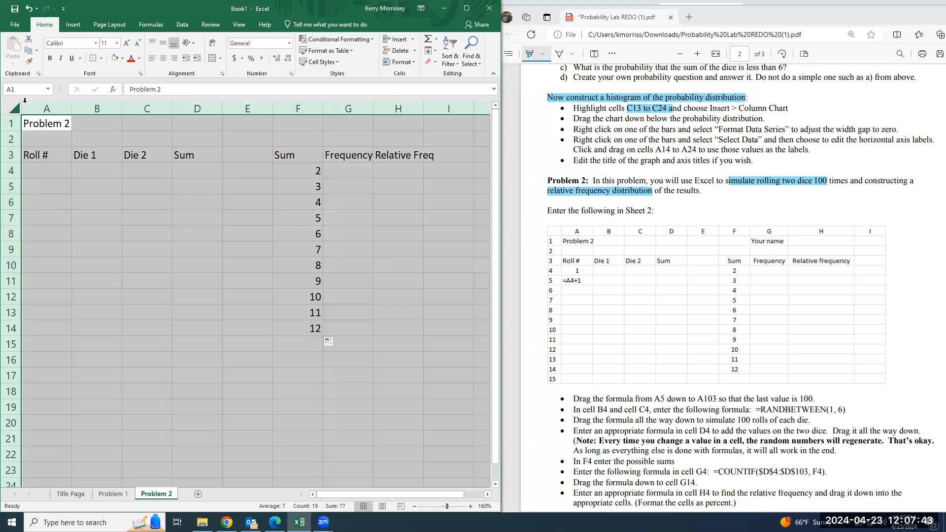
click(166, 61)
click(79, 44)
text(Times New Roman)
key(Return)
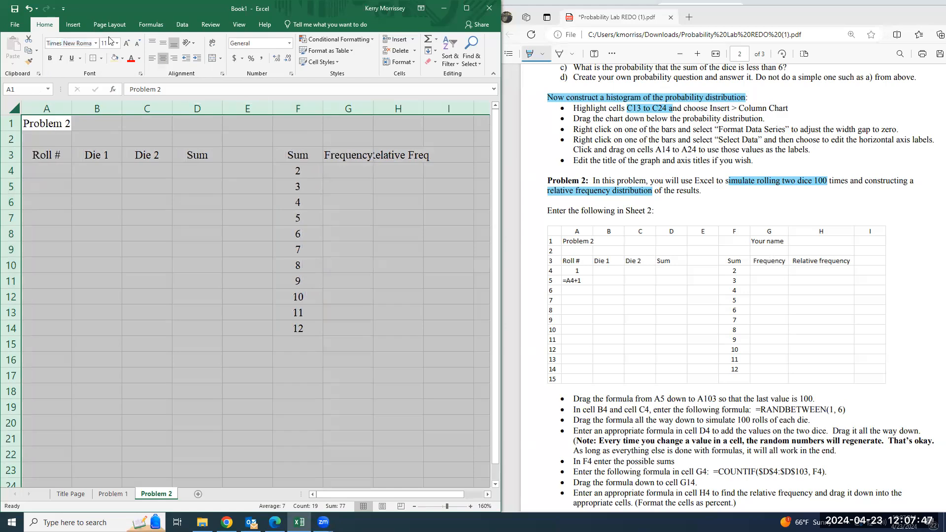
click(103, 185)
Make the heading in A1 and the column headers in A3:D3 and F3:H3 bold
drag(55, 156, 207, 156)
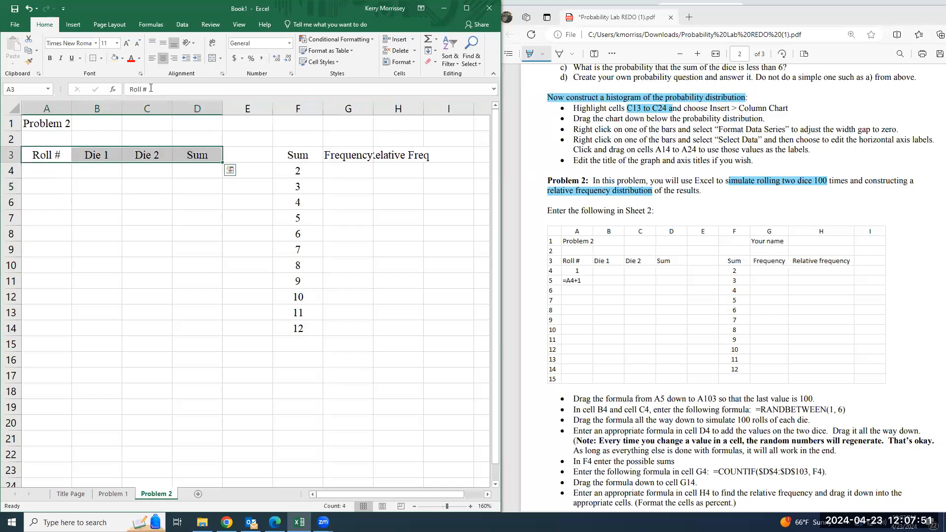
click(50, 58)
key(ctrl+Home)
click(51, 58)
drag(302, 156, 420, 156)
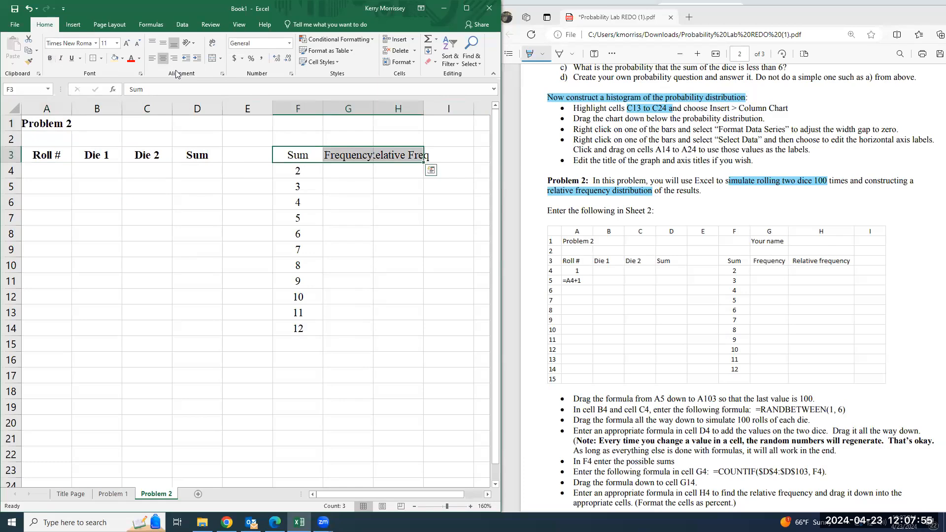
click(50, 58)
Widen columns G, H and A so the bold headers and heading fit within their cells
drag(368, 112, 378, 110)
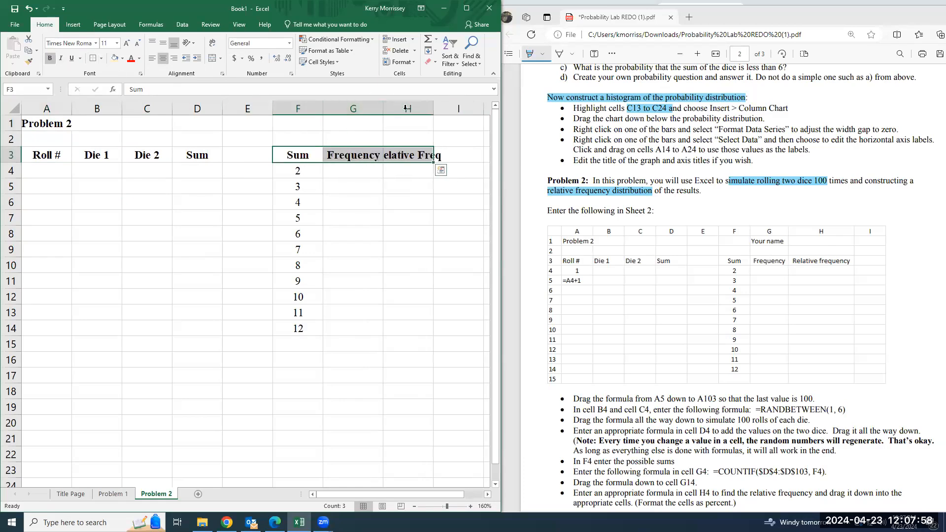
double_click(432, 106)
click(400, 185)
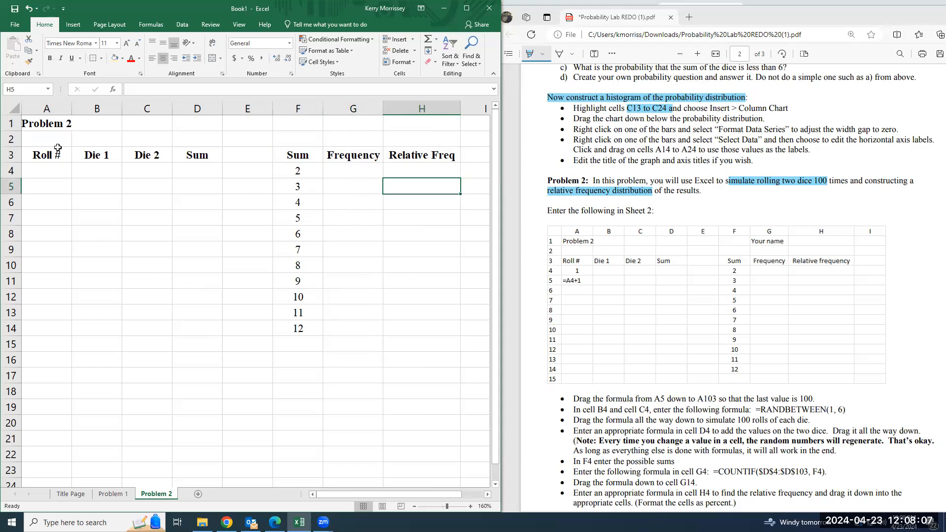
drag(72, 108, 80, 108)
Enter 1 as the first roll number in cell A4 and the formula =A4+1 in cell A5
click(51, 168)
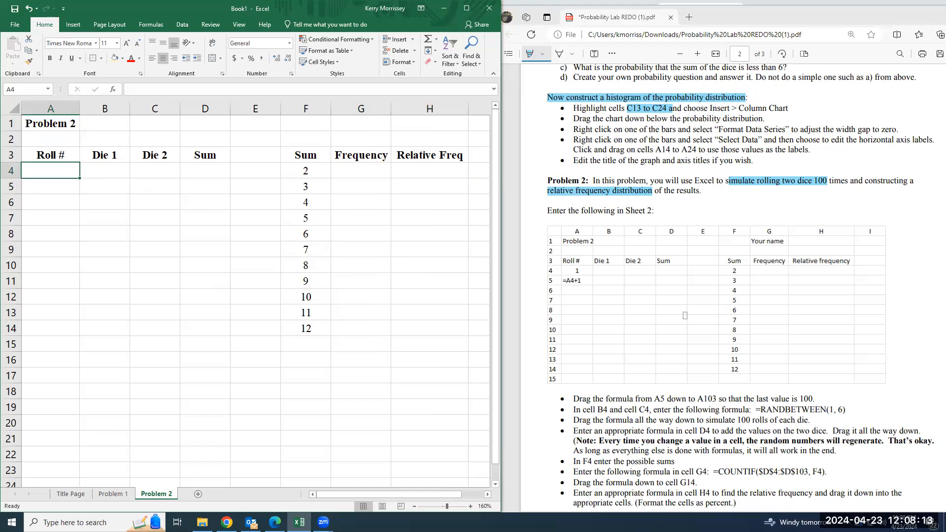
scroll(621, 348, down, 2)
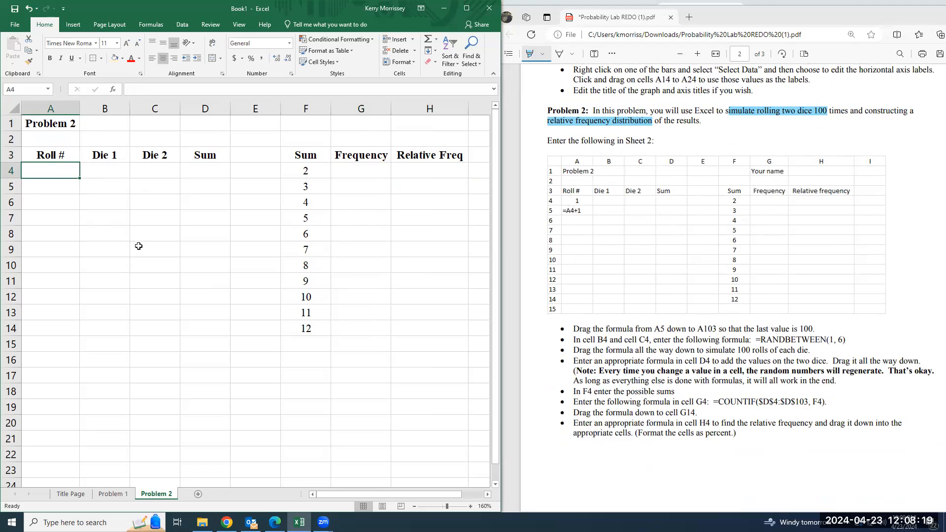
text(1)
key(Return)
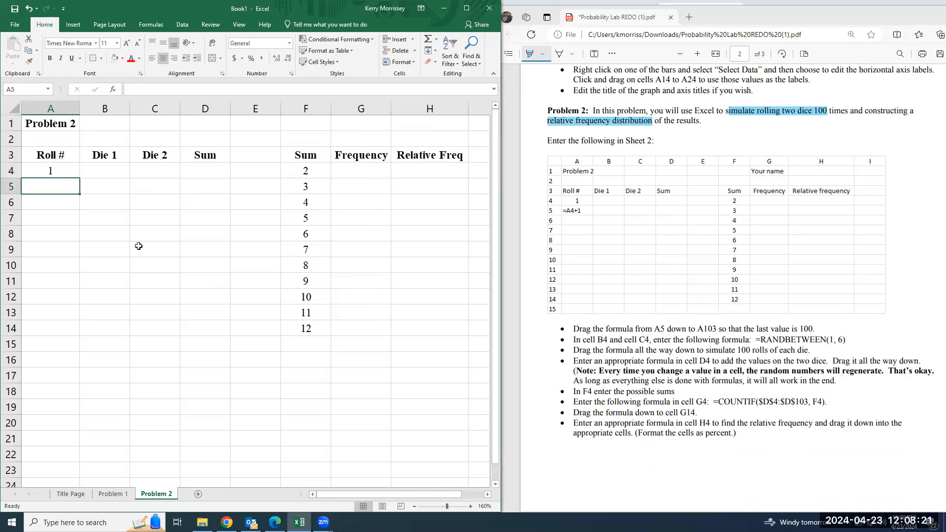
text(=)
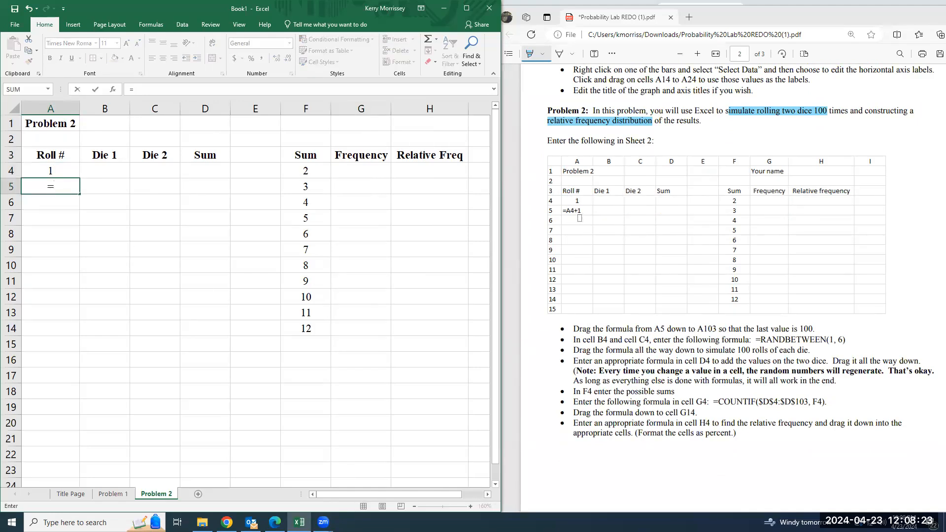
click(59, 174)
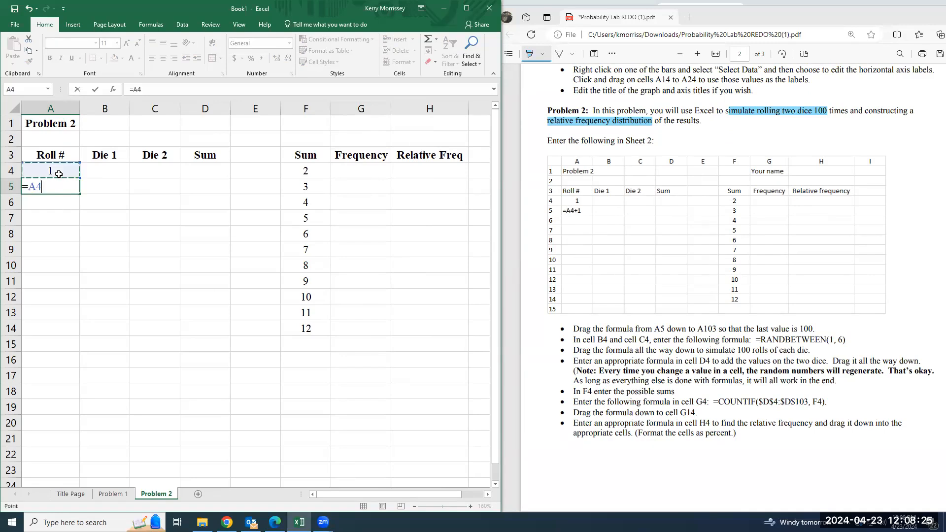
text(+1)
key(Return)
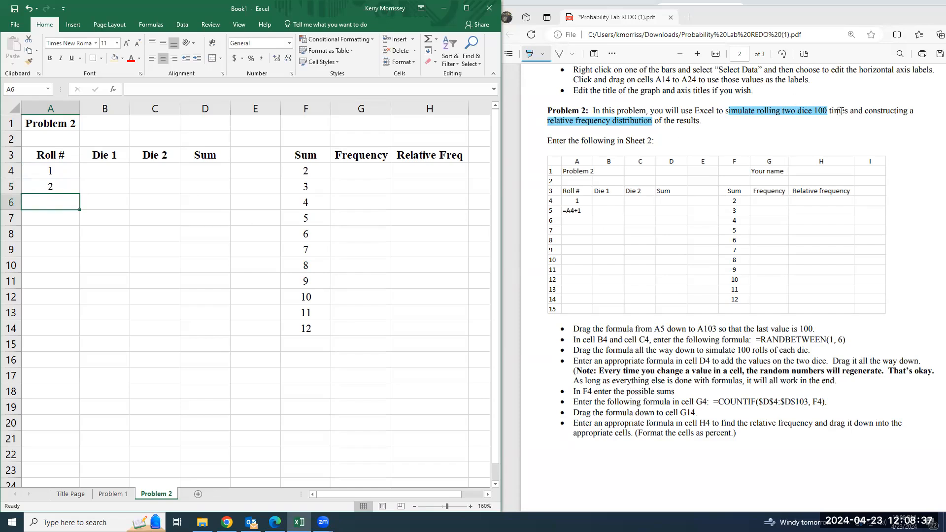
click(109, 170)
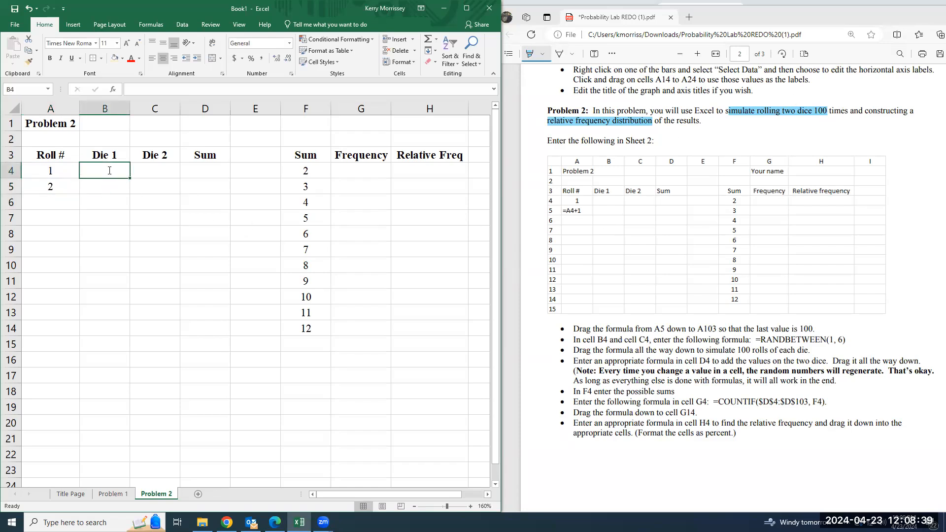
text(1 2 3 4 5 6 7)
key(Return)
drag(108, 170, 108, 259)
key(Delete)
Fill the roll number formula from A5 down to A103 to number the rolls up to 100
click(72, 189)
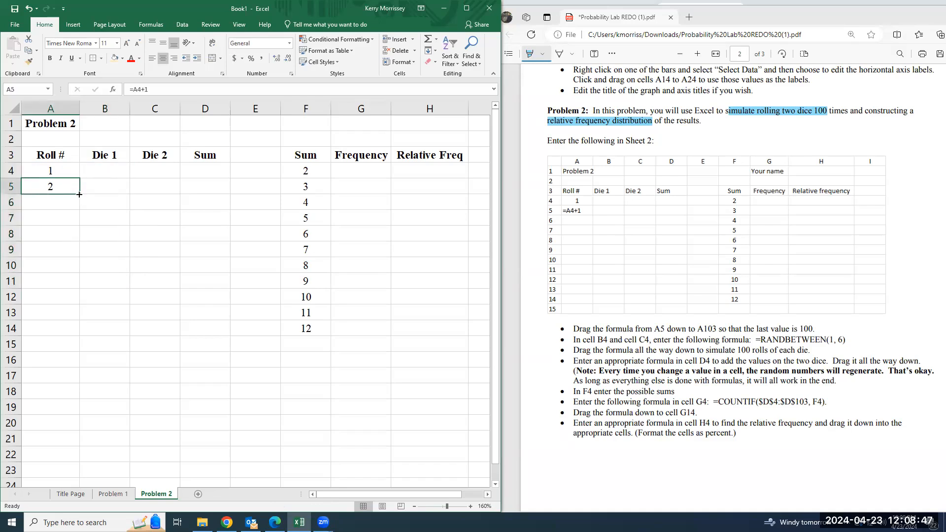
drag(79, 194, 60, 360)
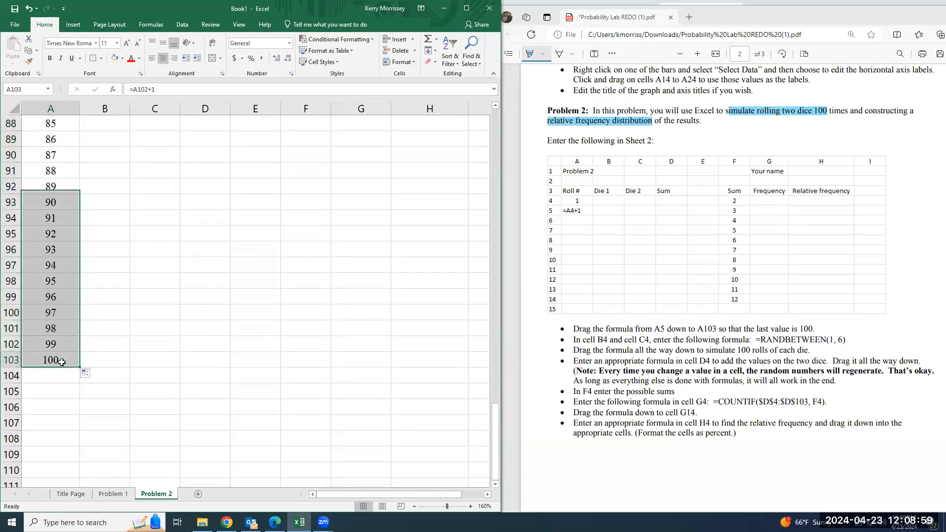
click(61, 362)
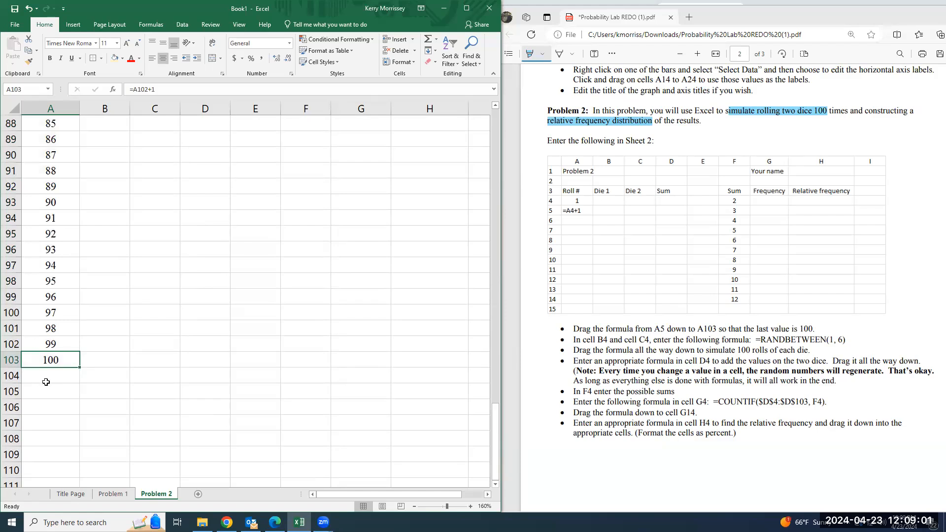
scroll(45, 383, up, 1)
scroll(44, 386, up, 20)
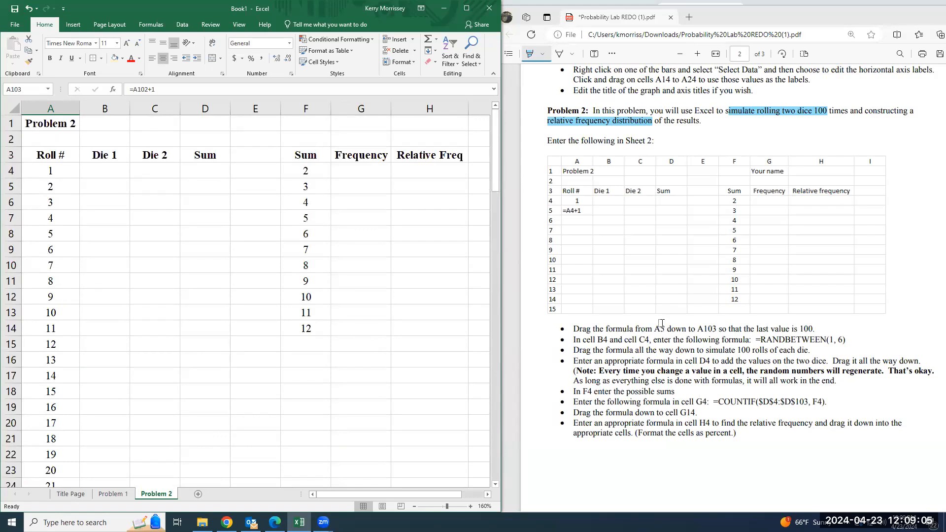
Highlight "A5 down to A103", "last value is 100" and "=RANDBETWEEN(1, 6)" in the PDF instructions
drag(655, 328, 812, 331)
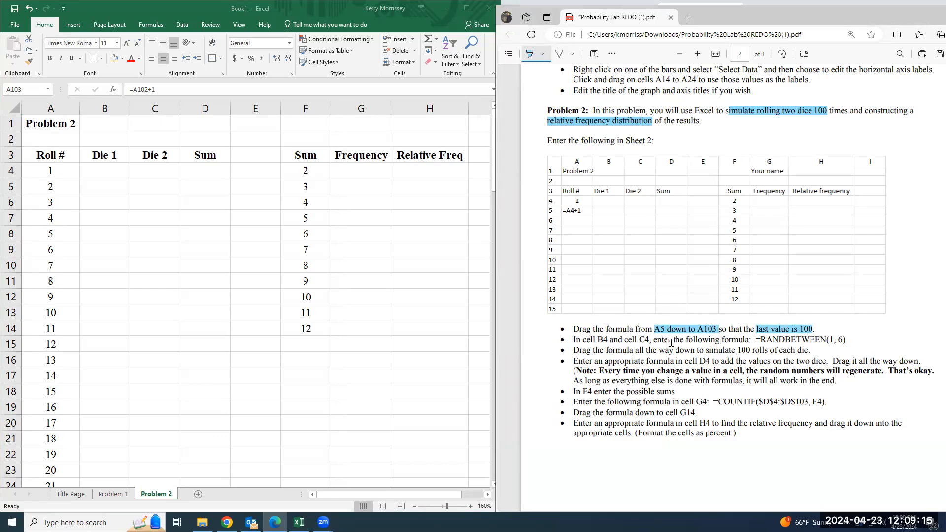
click(109, 170)
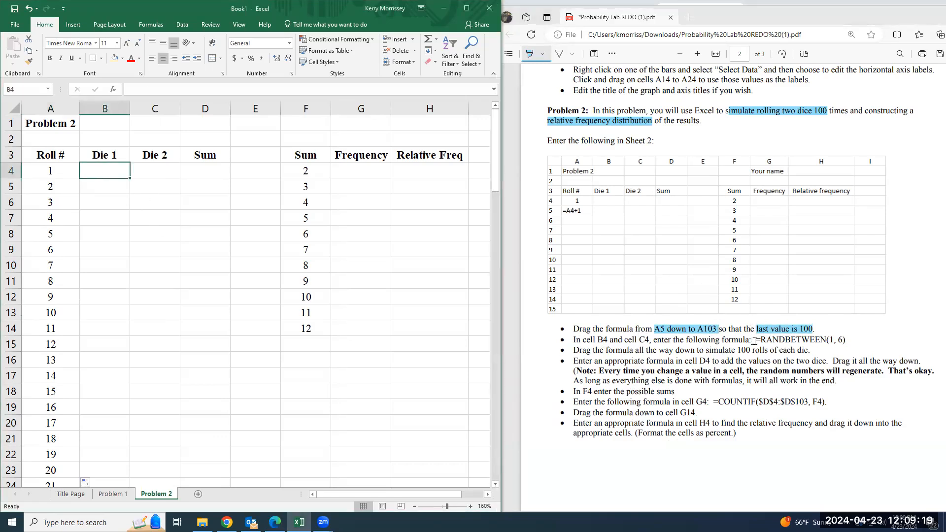
drag(755, 340, 847, 339)
Begin the Die 1 formula in cell B4 with =randbetween(
click(102, 173)
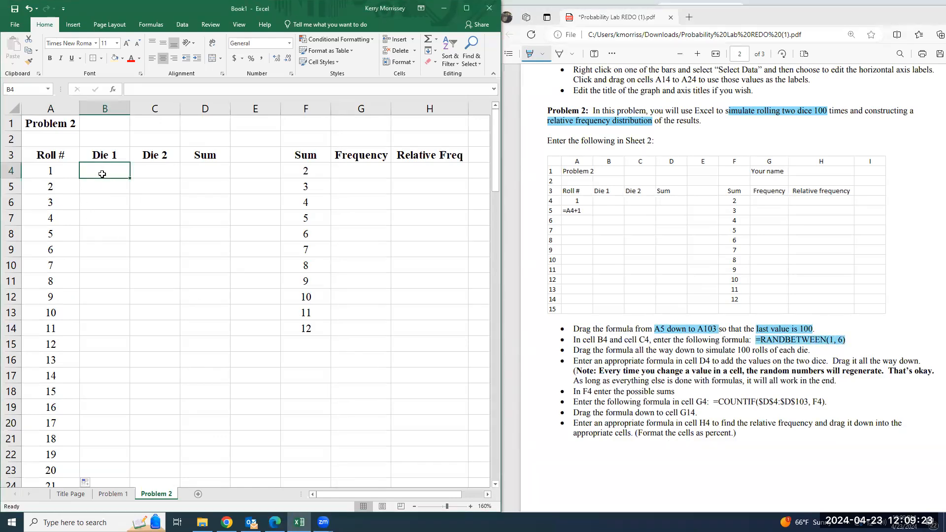
text(=randbe)
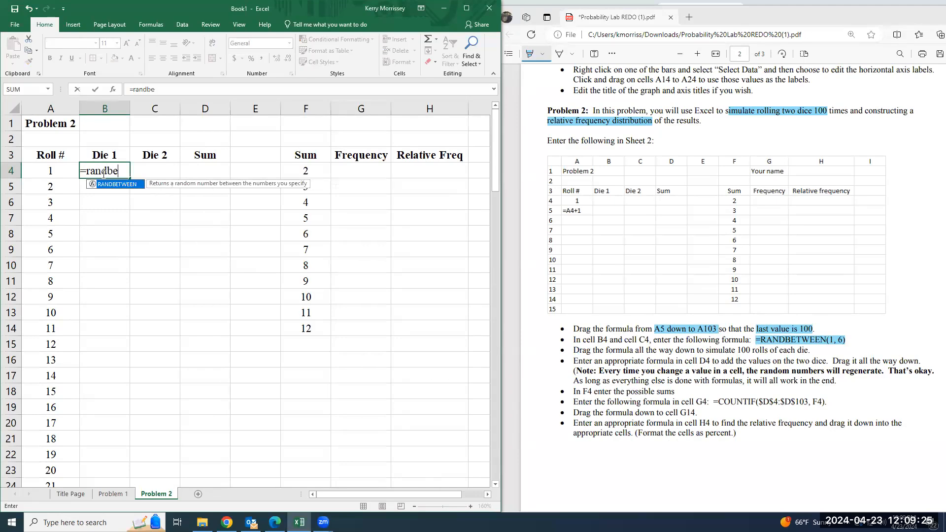
text(tween(1,6)
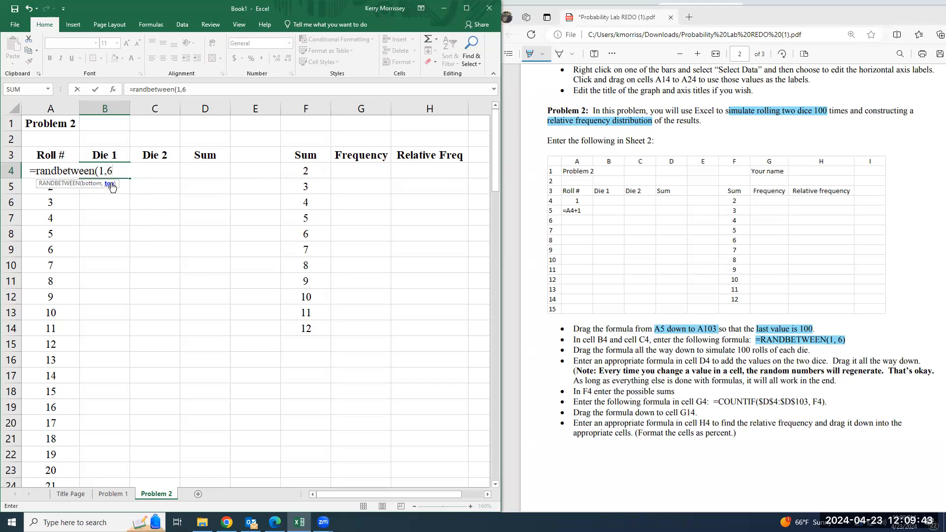
Complete the Die 1 formula in cell B4 as =RANDBETWEEN(1,6) and fill it down to B103
click(106, 174)
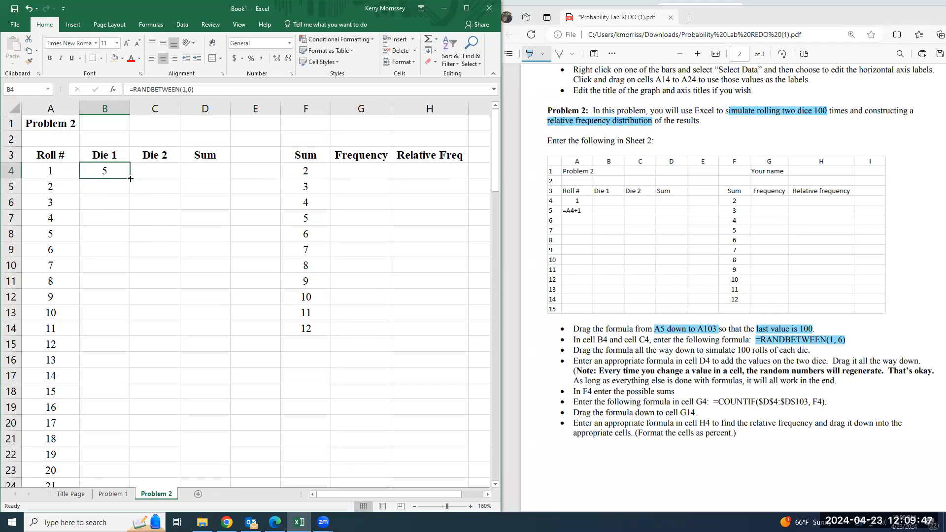
drag(129, 178, 105, 455)
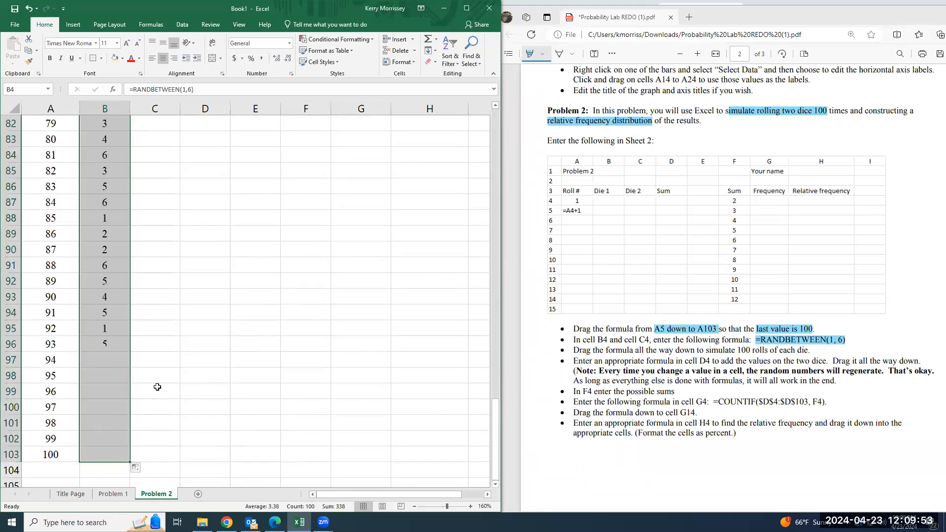
scroll(157, 387, up, 20)
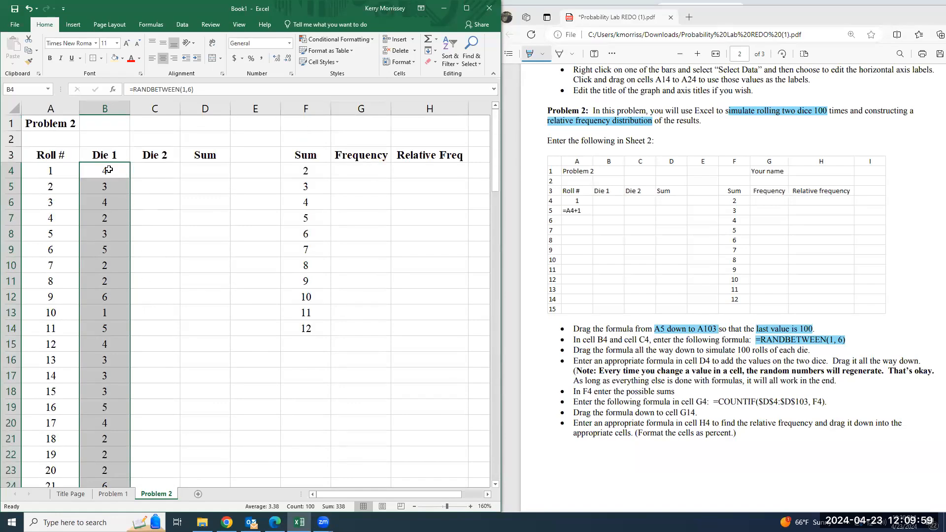
Enter the Die 2 formula =RANDBETWEEN(1,6) in cell C4
click(163, 171)
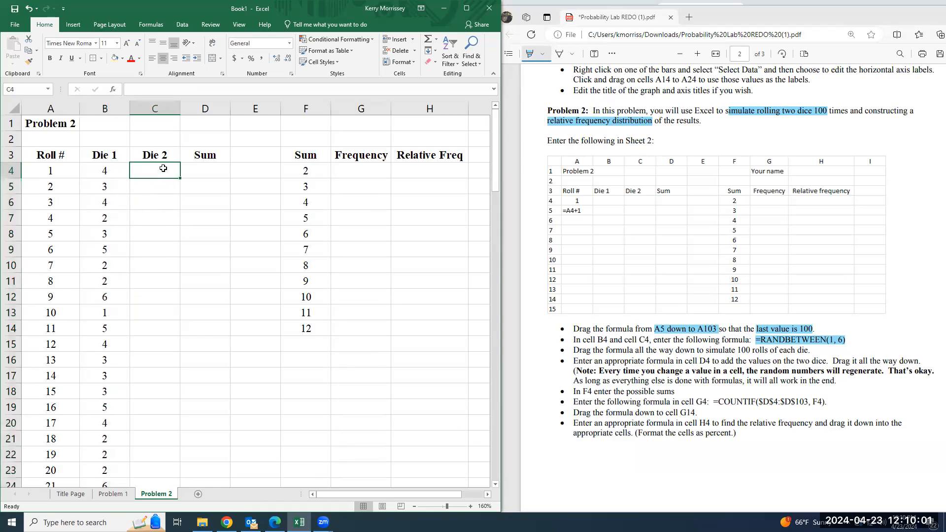
text(=)
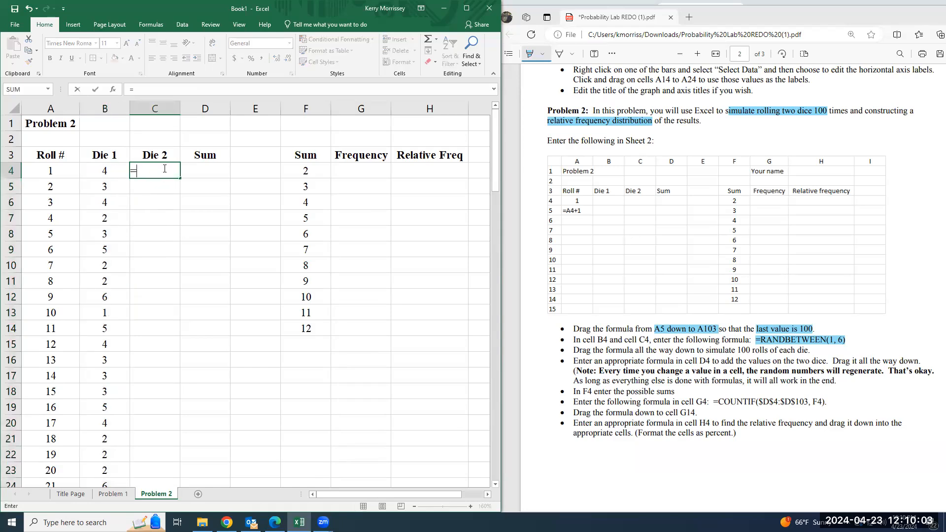
text(rand)
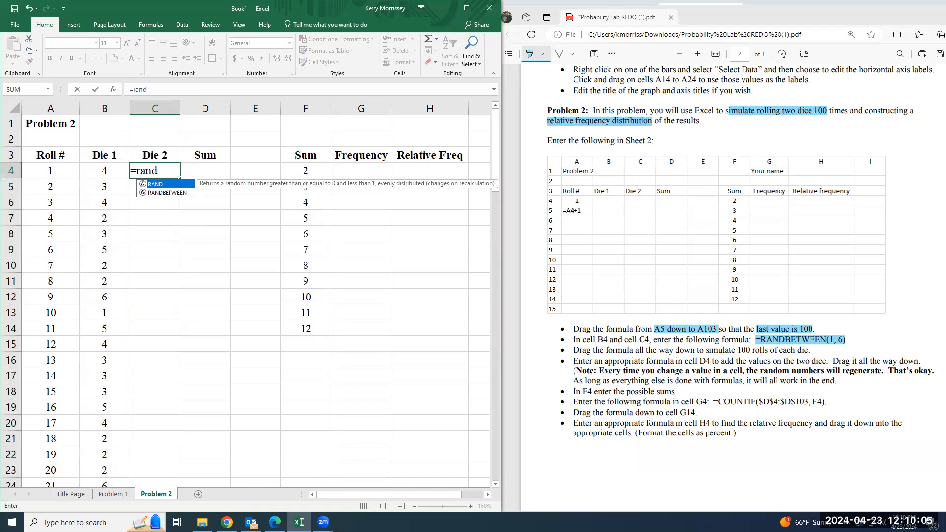
key(Down)
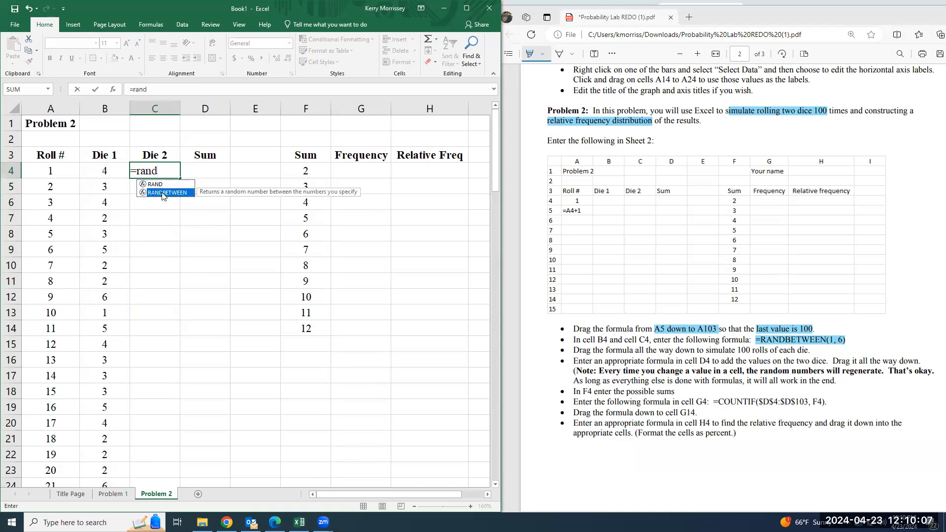
text(between)
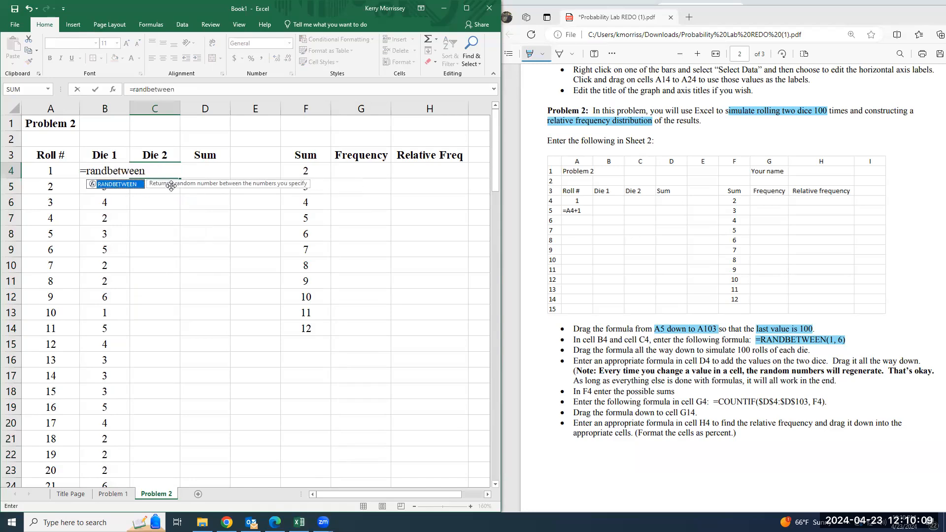
text((1,6))
key(Return)
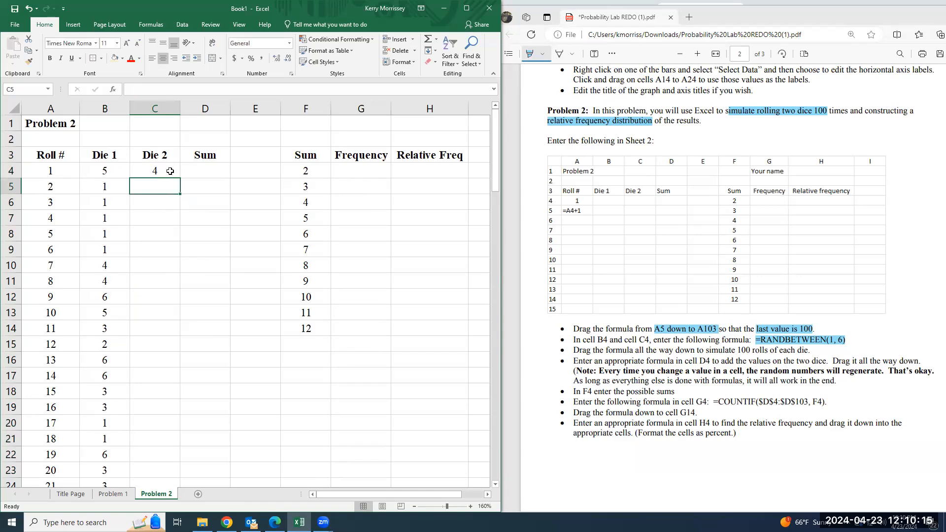
Fill the Die 2 formula from C4 down to C103 to cover all 100 rolls
click(170, 171)
drag(181, 178, 152, 457)
scroll(206, 439, up, 17)
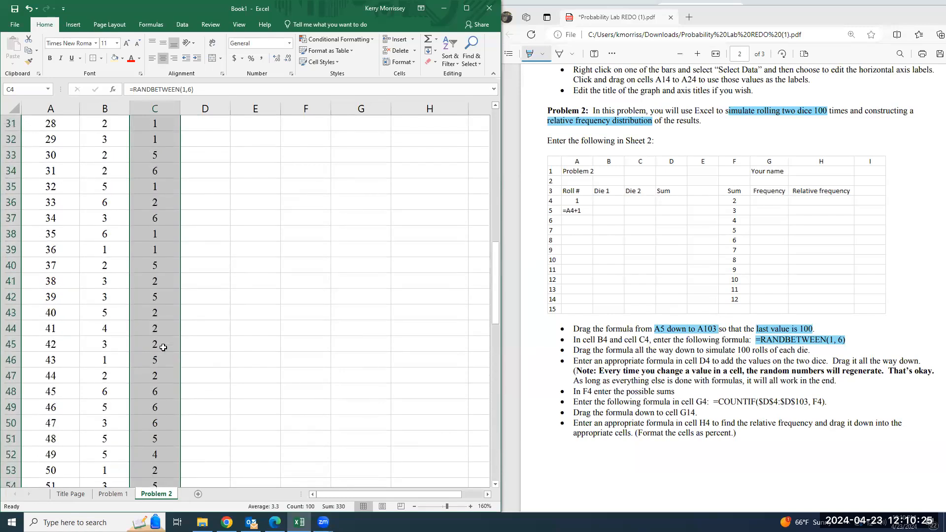
scroll(163, 347, up, 10)
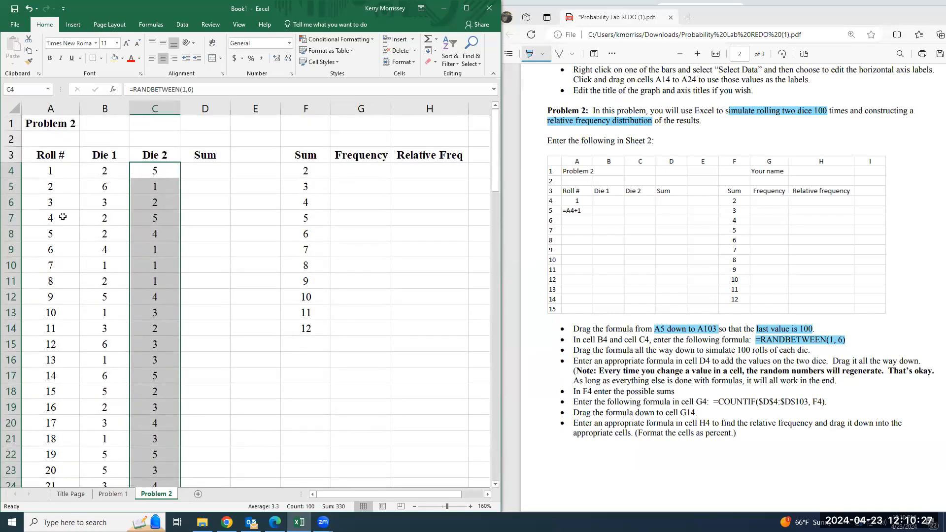
Highlight "cell D4 to add the values on the two dice" in the PDF instructions
click(110, 198)
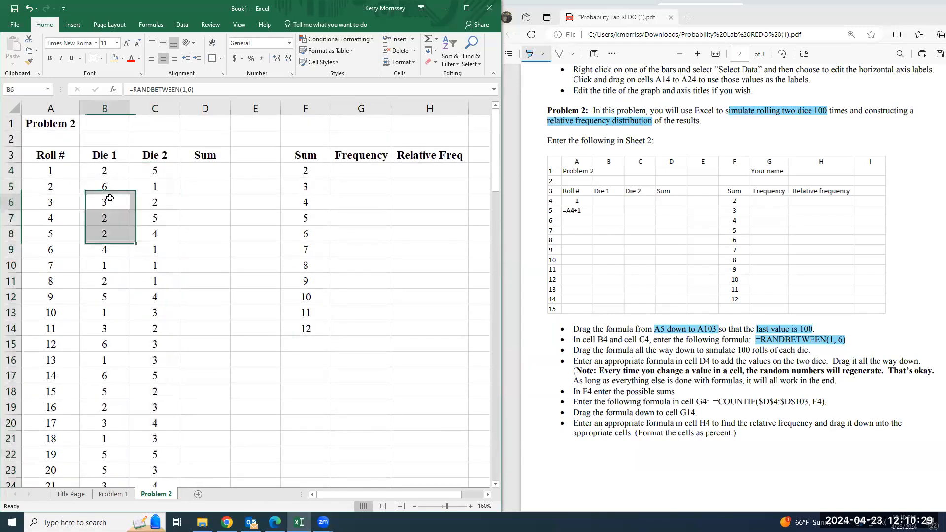
click(221, 170)
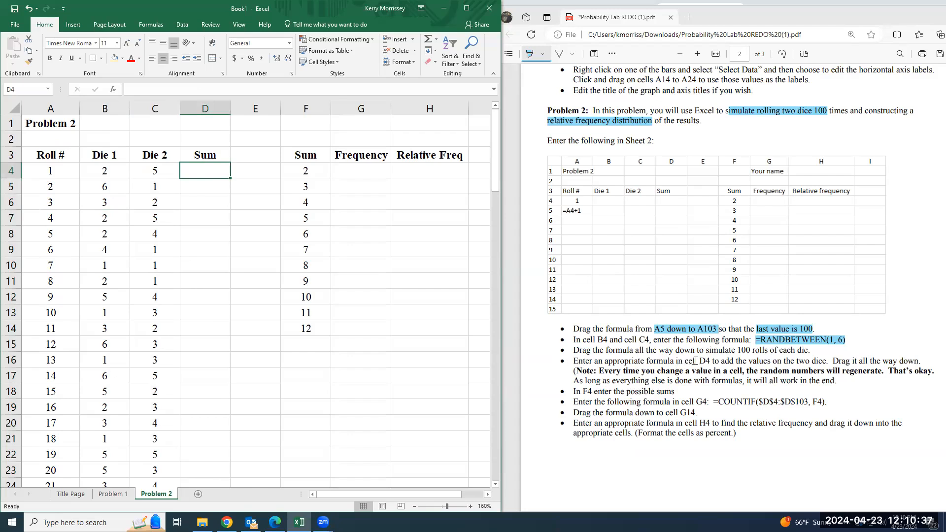
drag(684, 361, 826, 363)
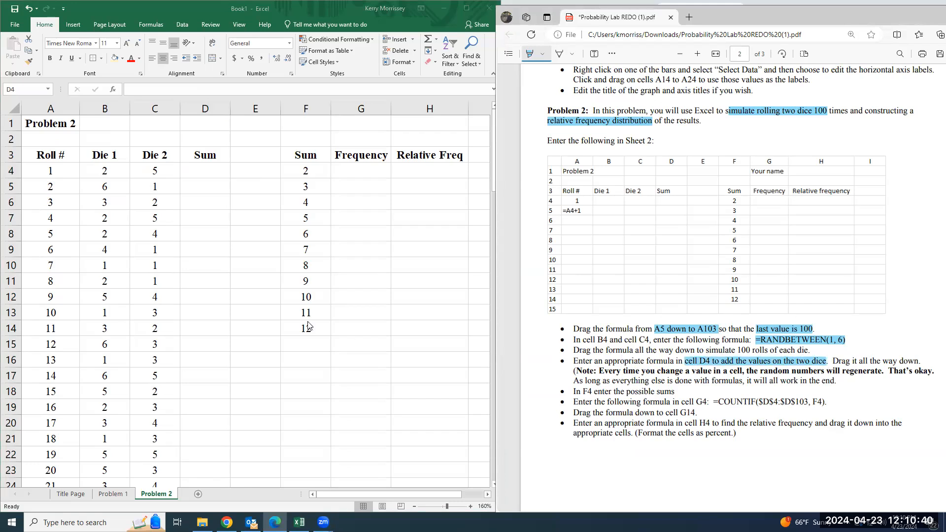
Enter the formula =B4+C4 in cell D4 to add the two dice values of the first roll
click(205, 175)
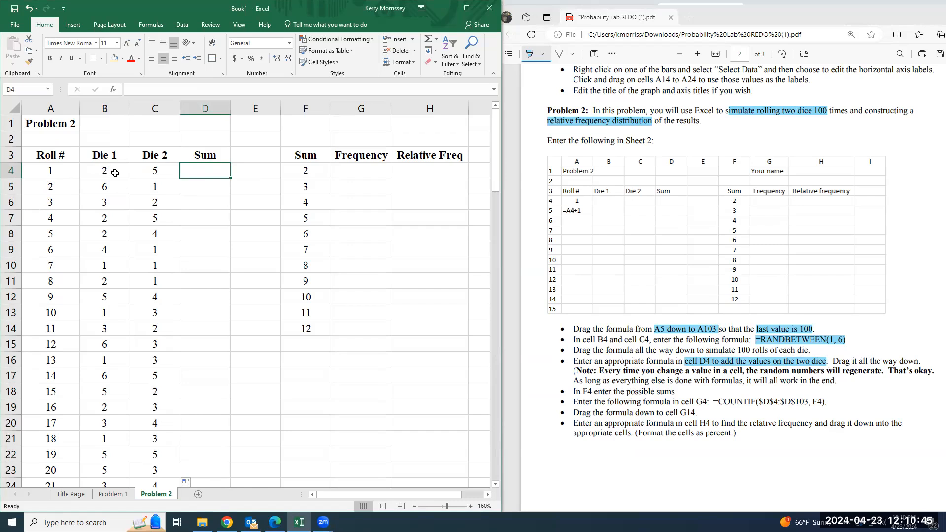
text(=)
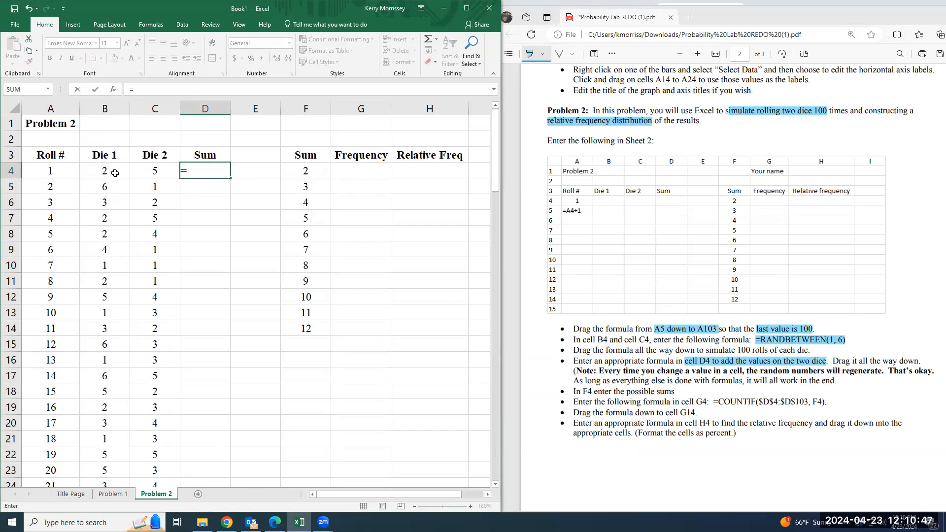
click(105, 170)
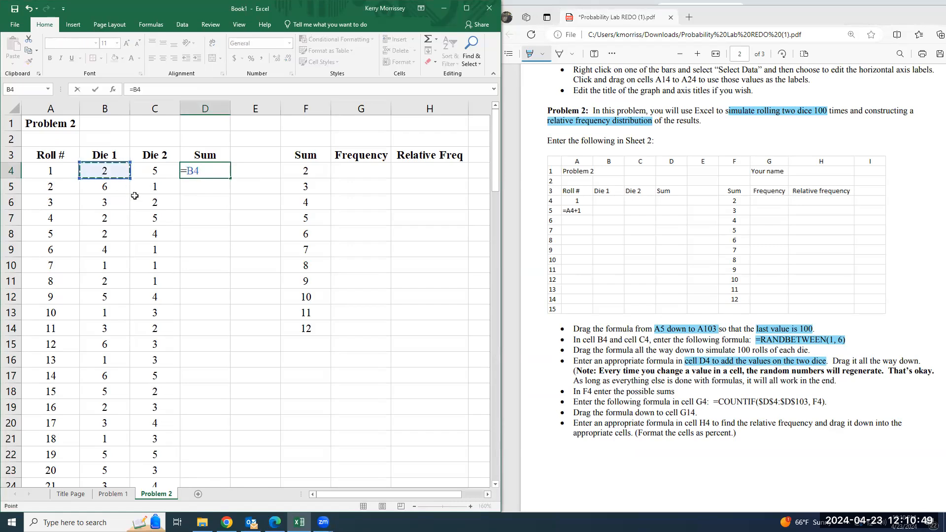
text(+)
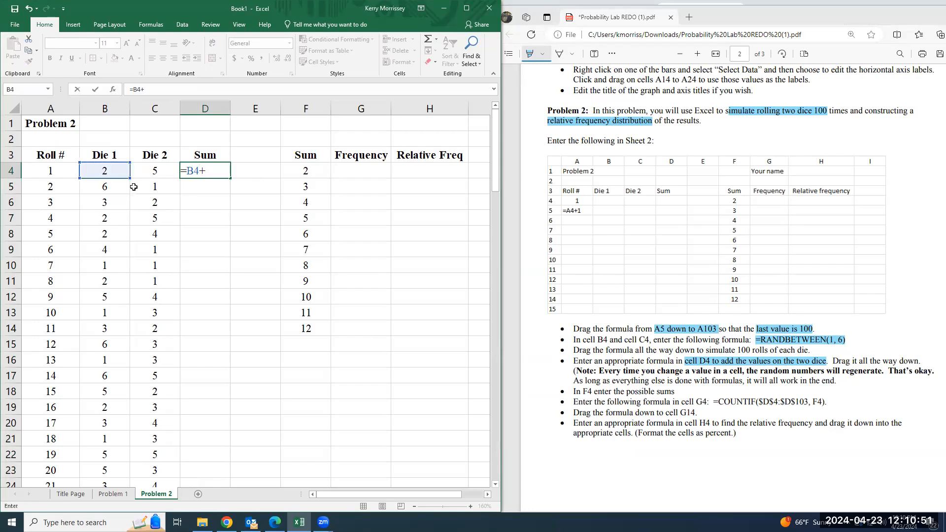
click(162, 167)
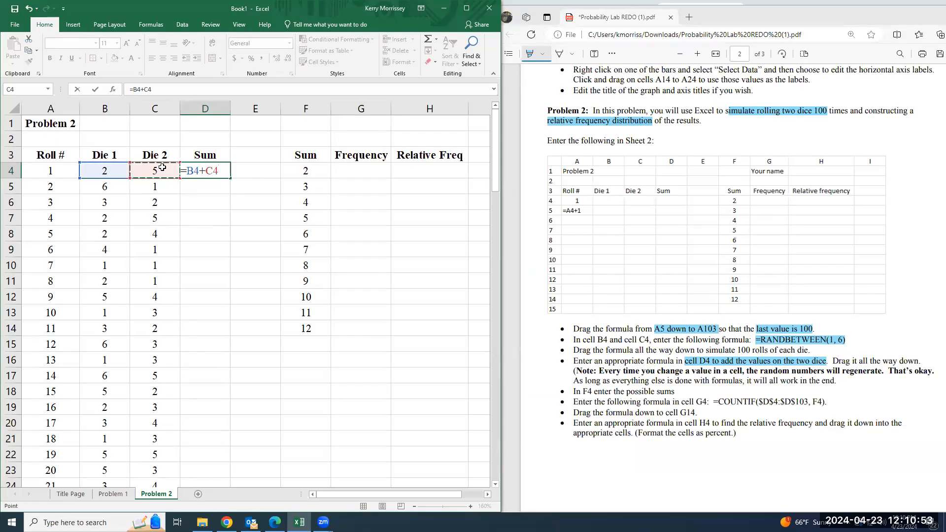
key(Return)
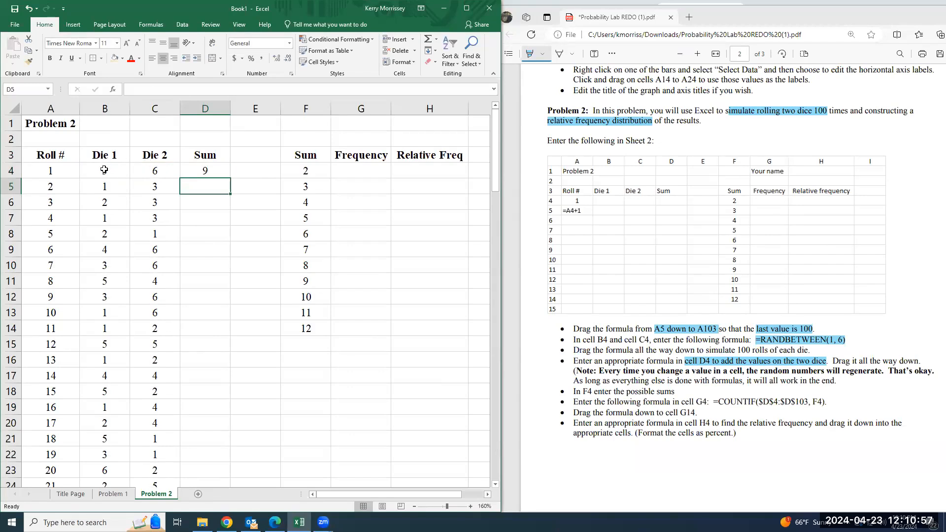
Fill the sum formula from D4 down to D103 and check the cell references in D102's formula
click(207, 170)
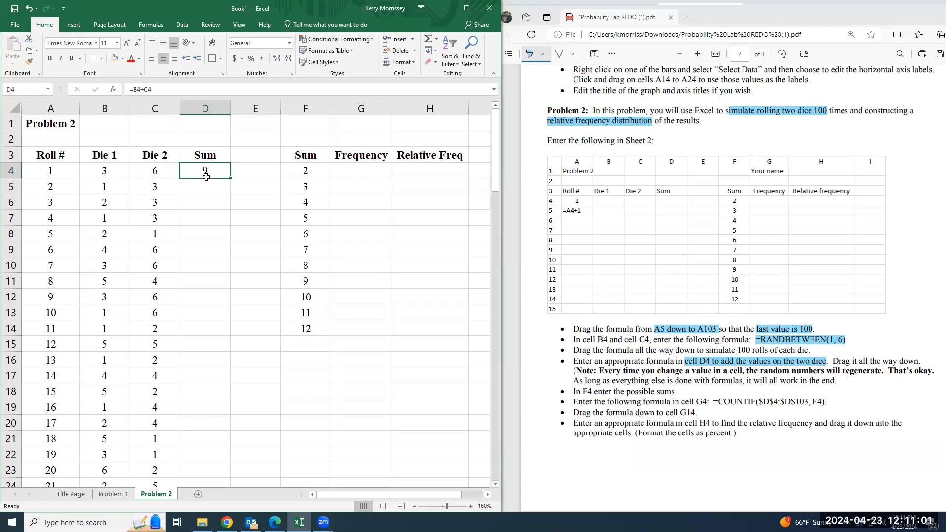
drag(231, 177, 207, 456)
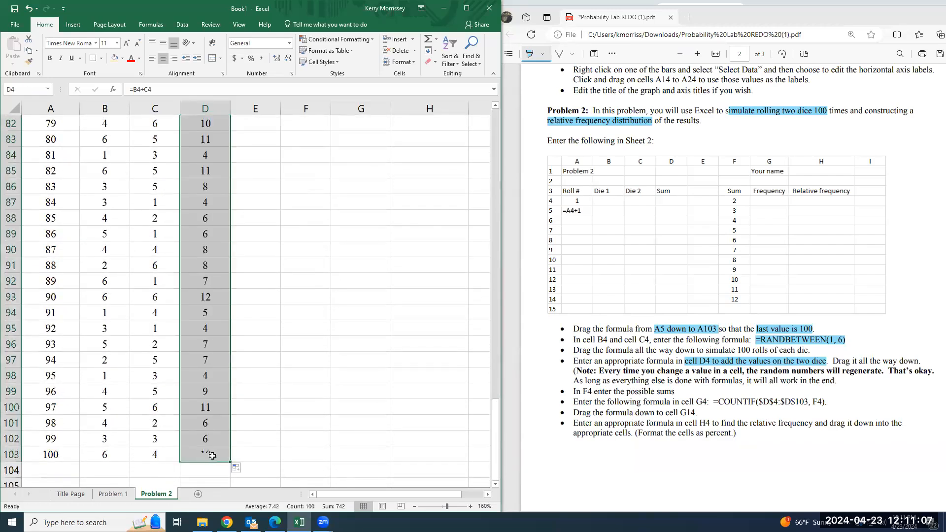
click(250, 436)
double_click(215, 436)
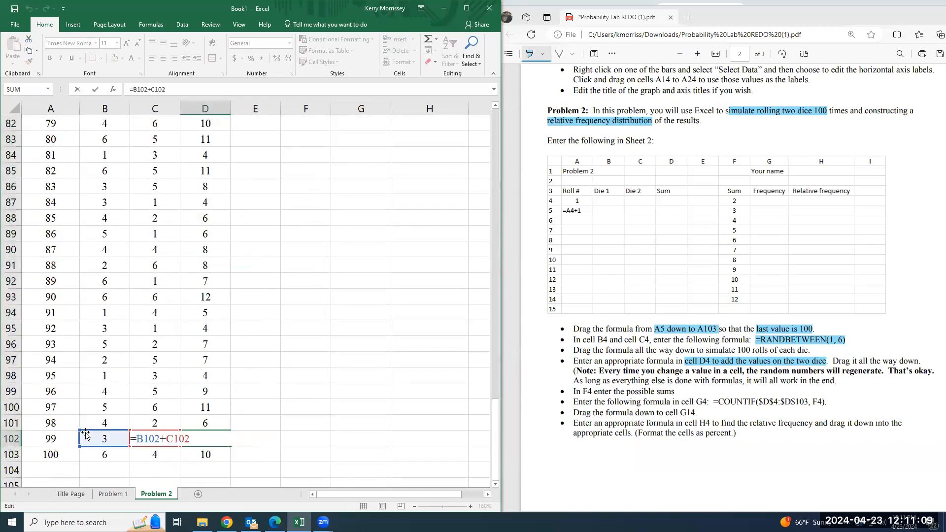
key(Return)
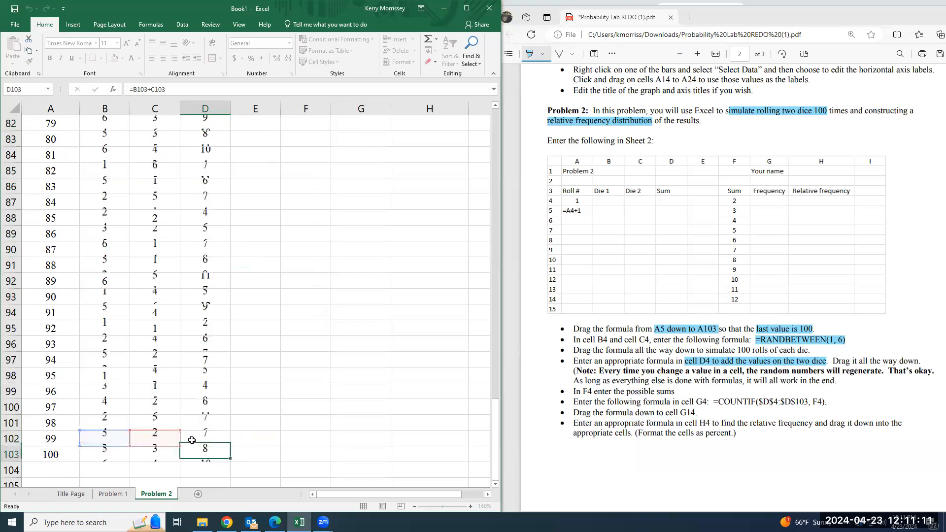
scroll(200, 420, up, 9)
scroll(78, 266, up, 12)
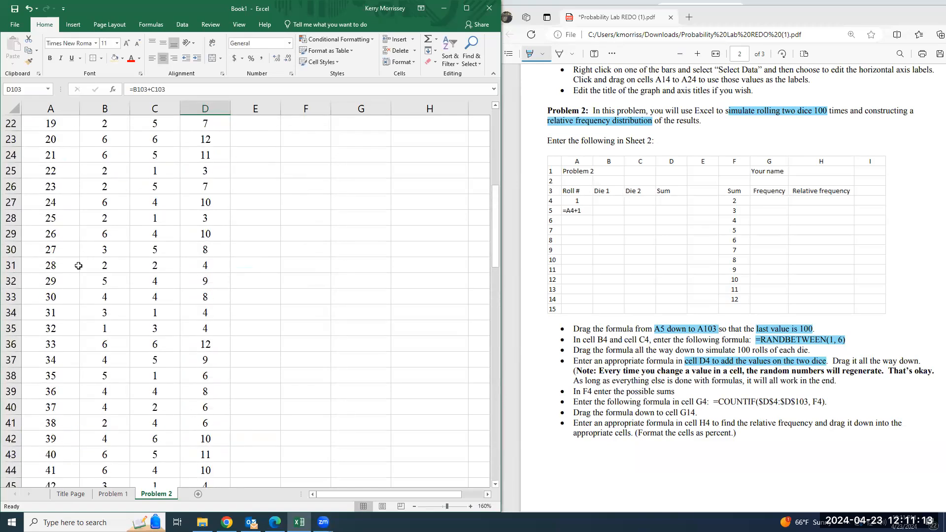
scroll(277, 189, up, 6)
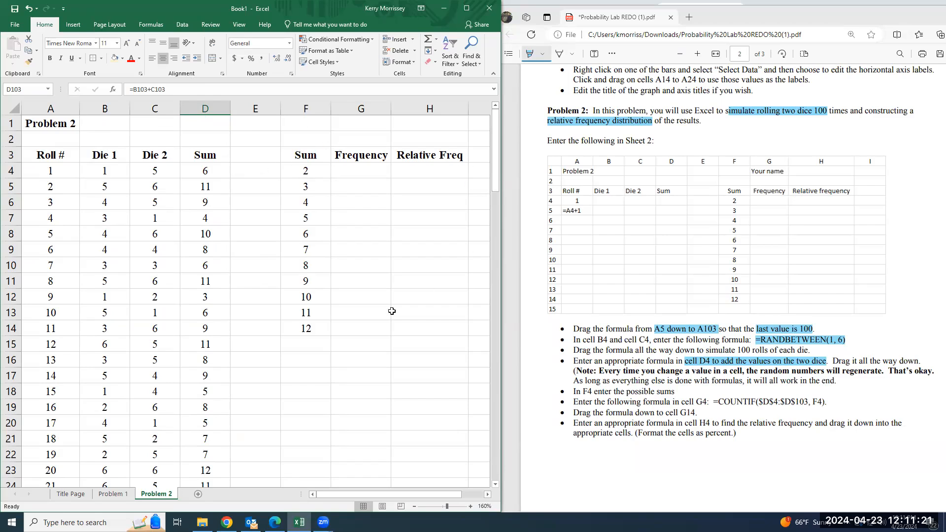
Examine the Sum column of the 100 rolls for occurrences of the possible sum in cell F4
click(383, 171)
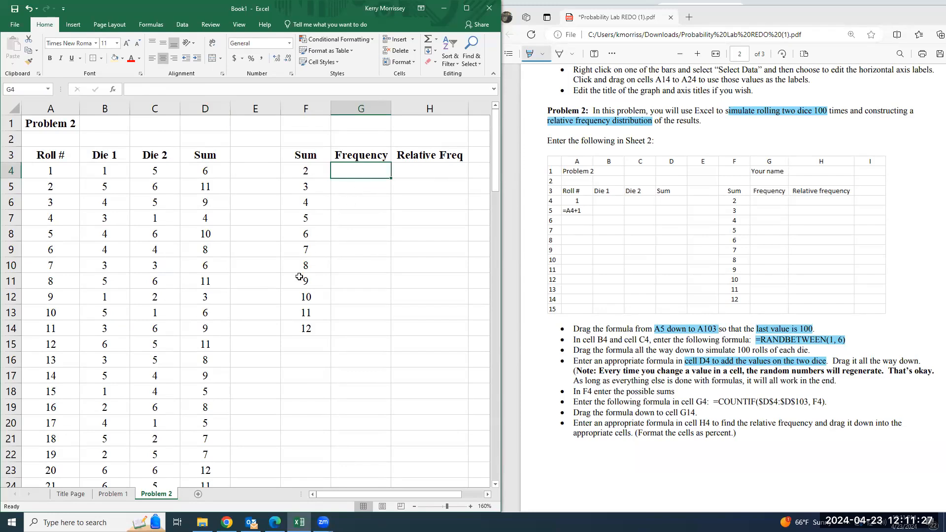
click(308, 172)
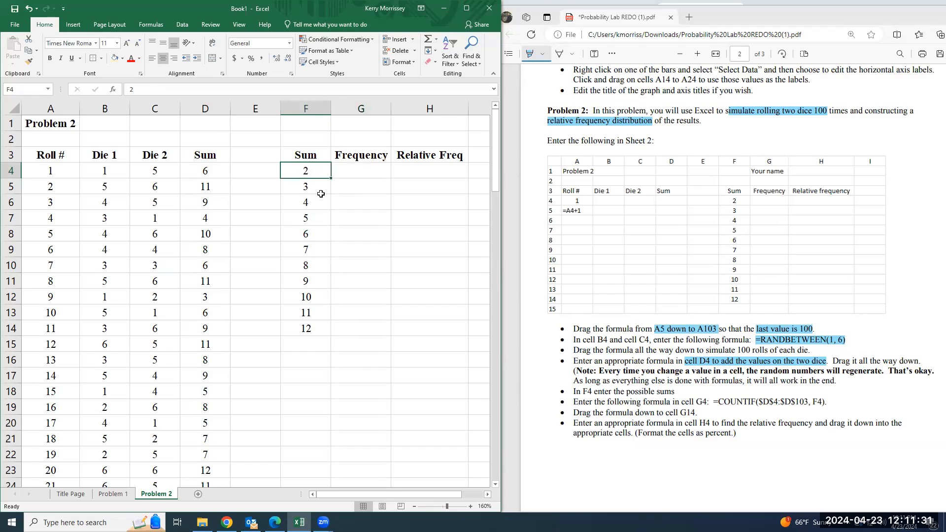
click(341, 170)
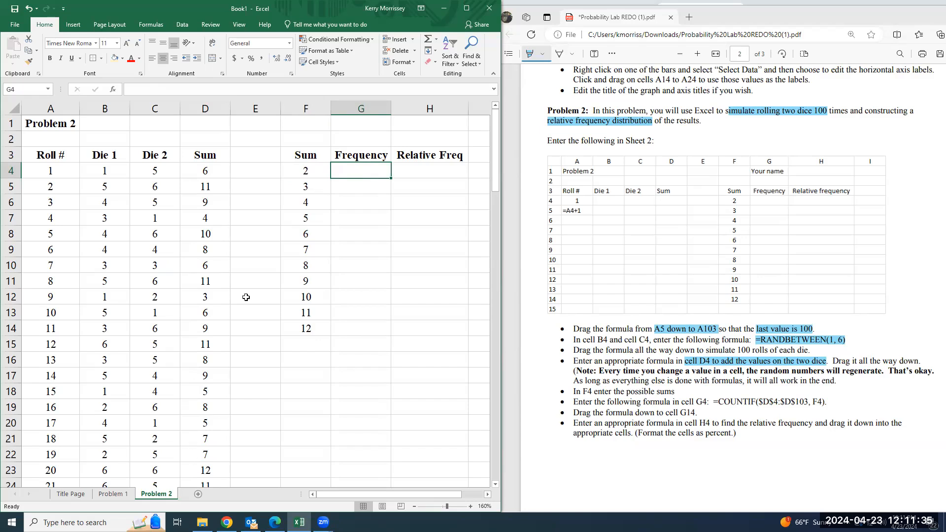
scroll(205, 395, down, 5)
scroll(206, 395, down, 6)
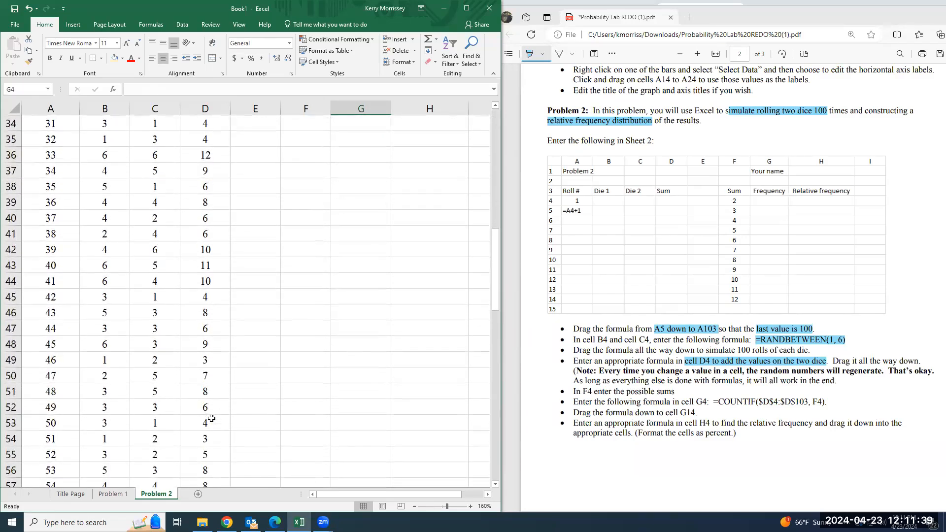
scroll(211, 418, down, 10)
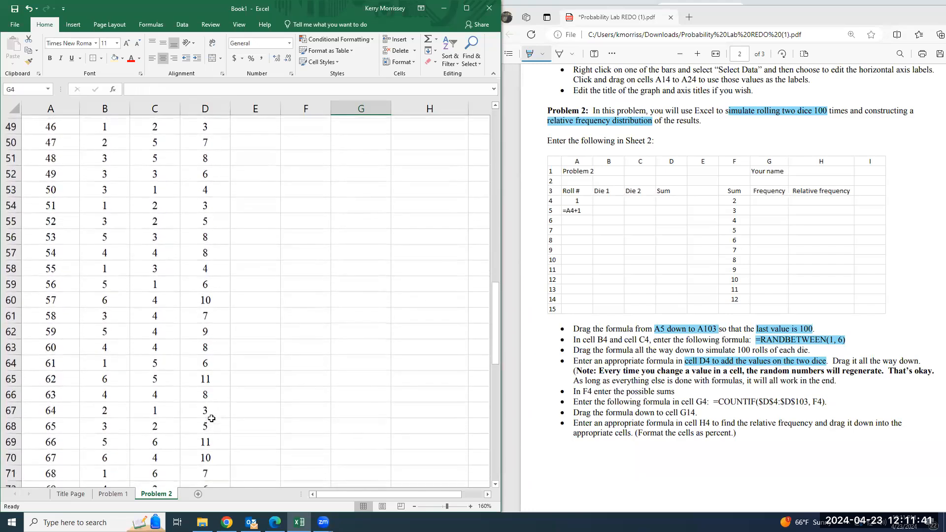
scroll(212, 418, down, 5)
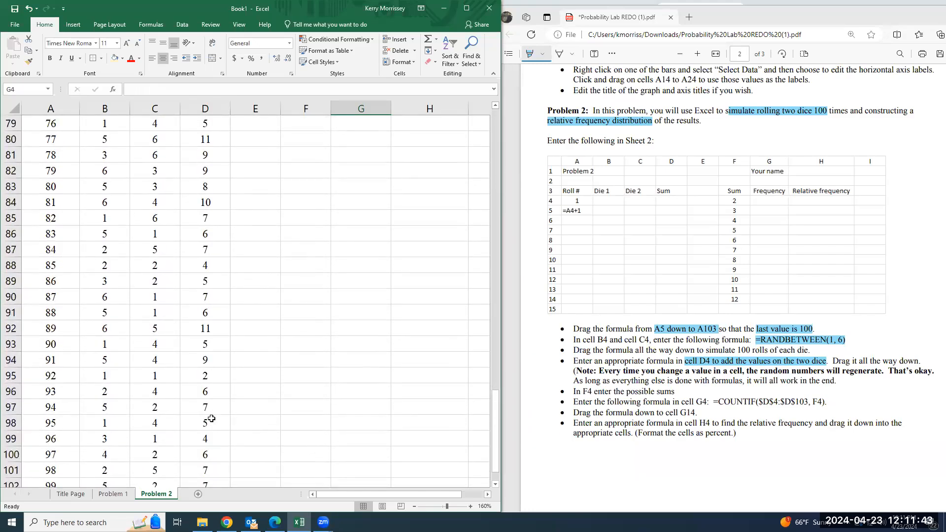
click(209, 373)
scroll(222, 400, down, 4)
scroll(224, 394, up, 20)
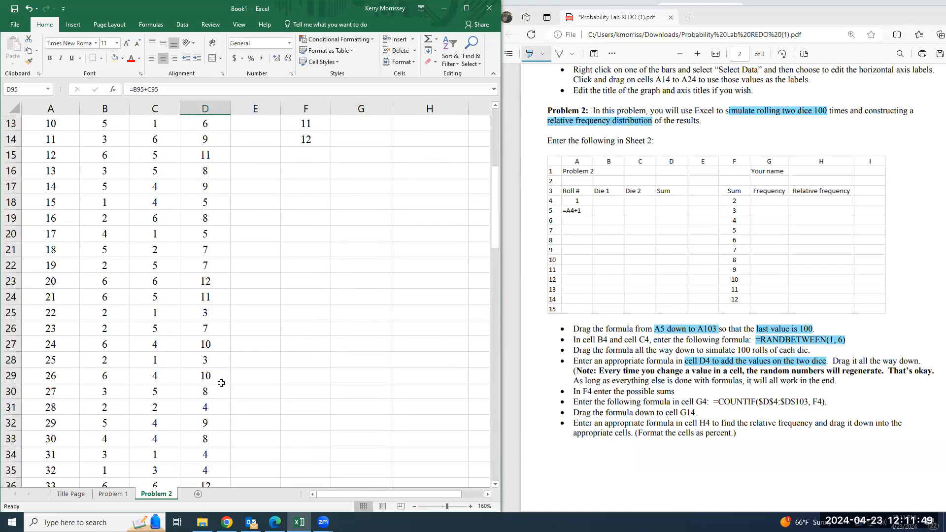
scroll(221, 383, up, 4)
Highlight "G4: =COUNTIF($D$4:$D$103, F4)." in the PDF instructions and select cell G4 in the worksheet
click(349, 176)
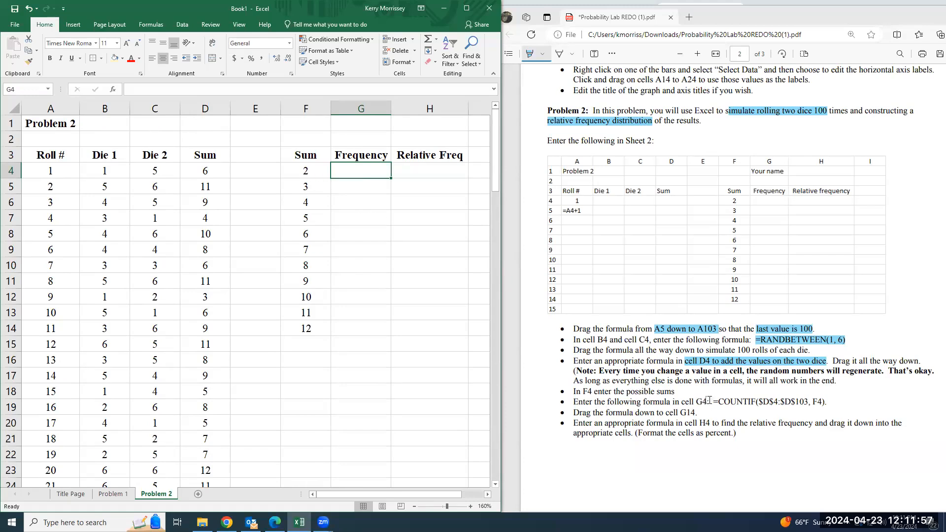
drag(696, 401, 827, 401)
click(384, 174)
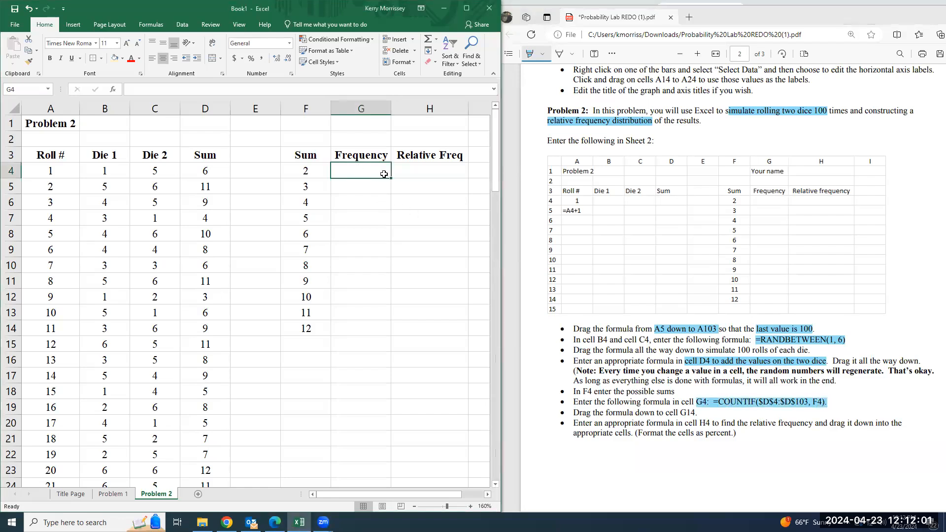
Start a COUNTIF formula in cell G4 with the roll sums in D4:D103 as its range
text(=count)
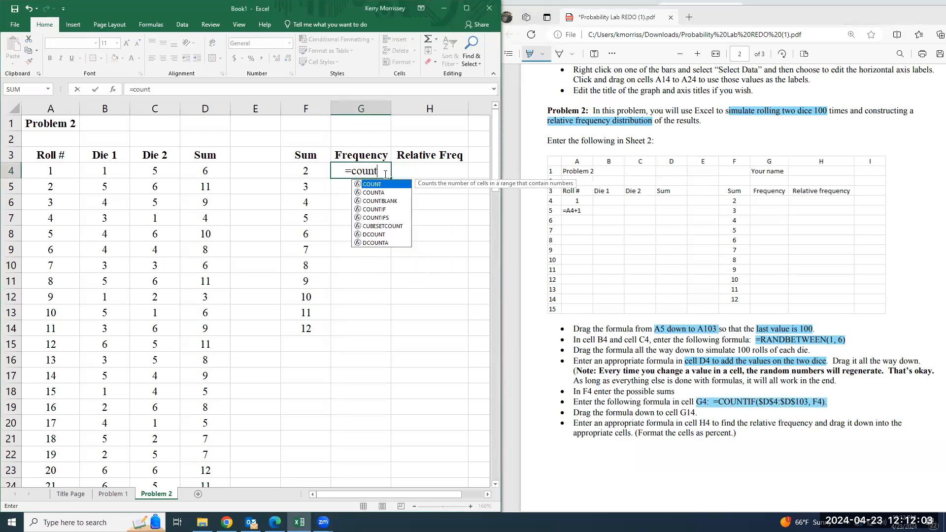
text(if()
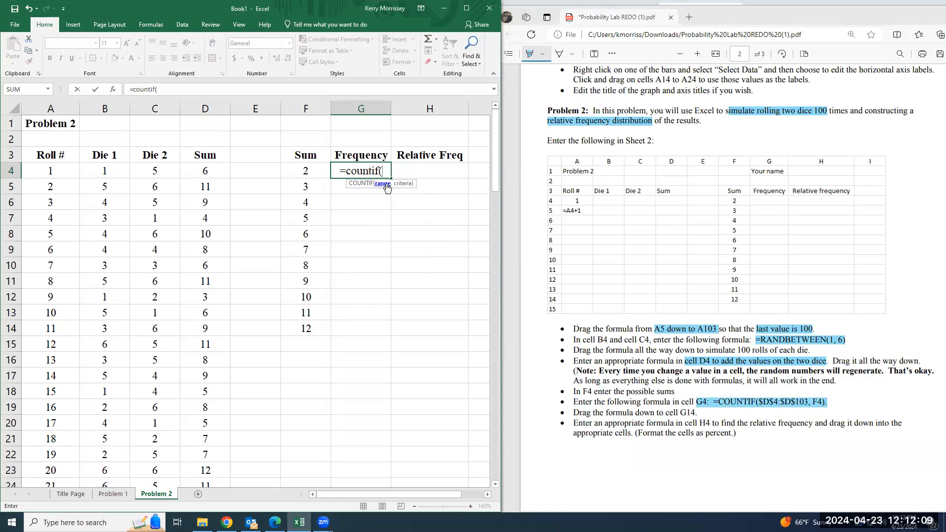
drag(214, 175, 218, 456)
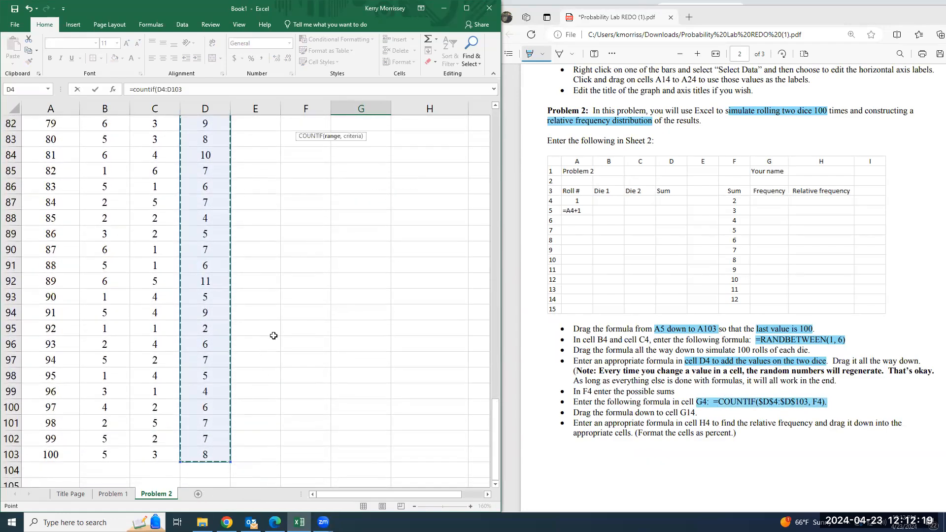
scroll(273, 335, up, 20)
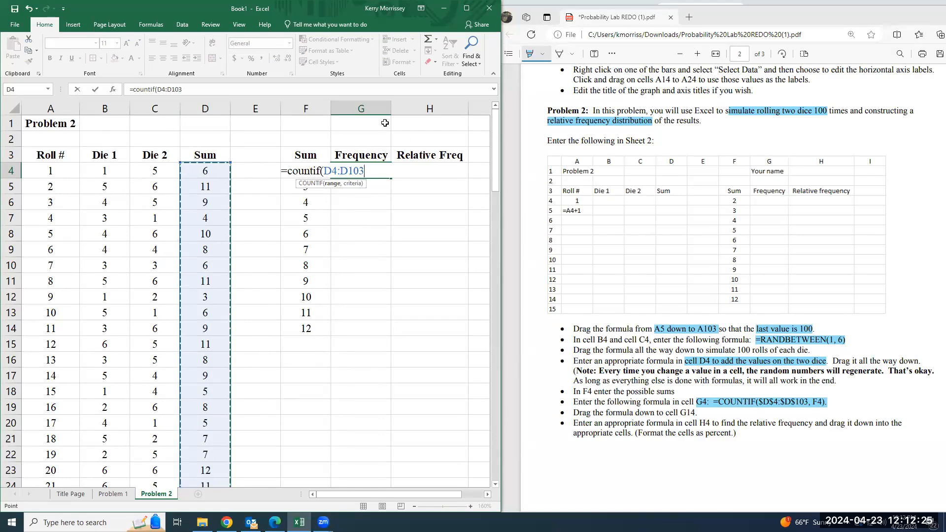
Make the range absolute as $D$4:$D$103, add F4 as the criterion and complete the COUNTIF formula in G4
click(158, 90)
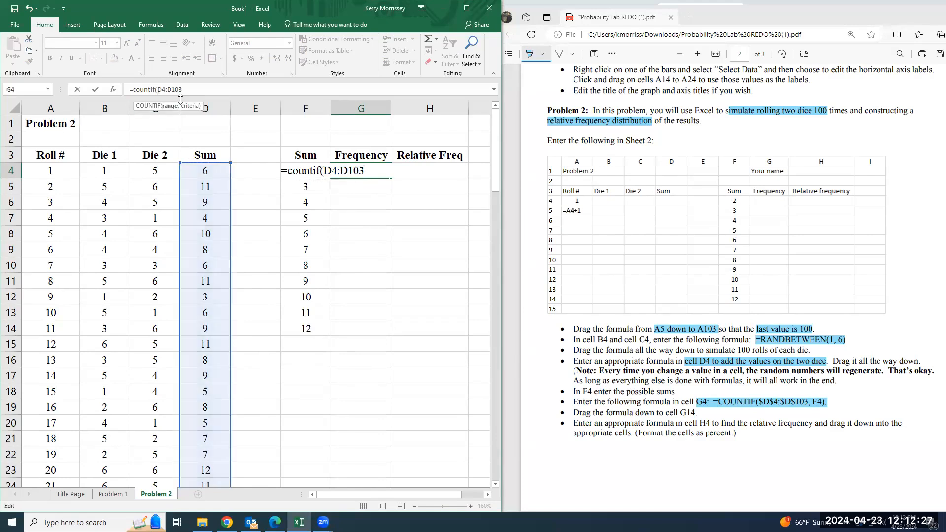
text($)
key(Right)
text($D)
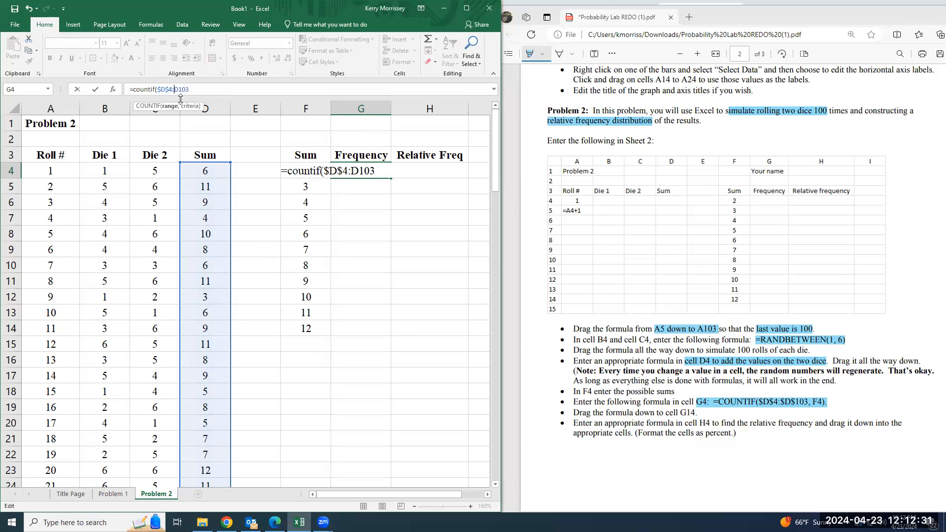
text($)
key(Right)
text($103,)
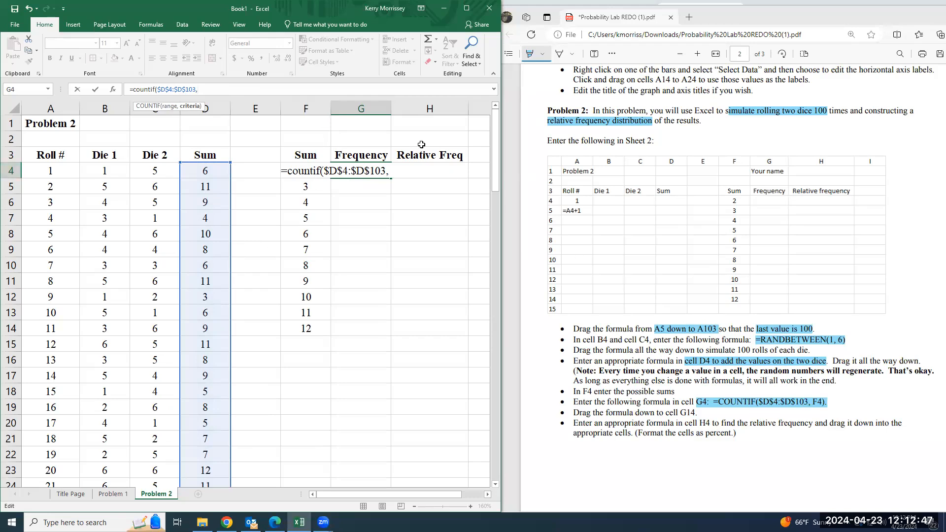
text(F4))
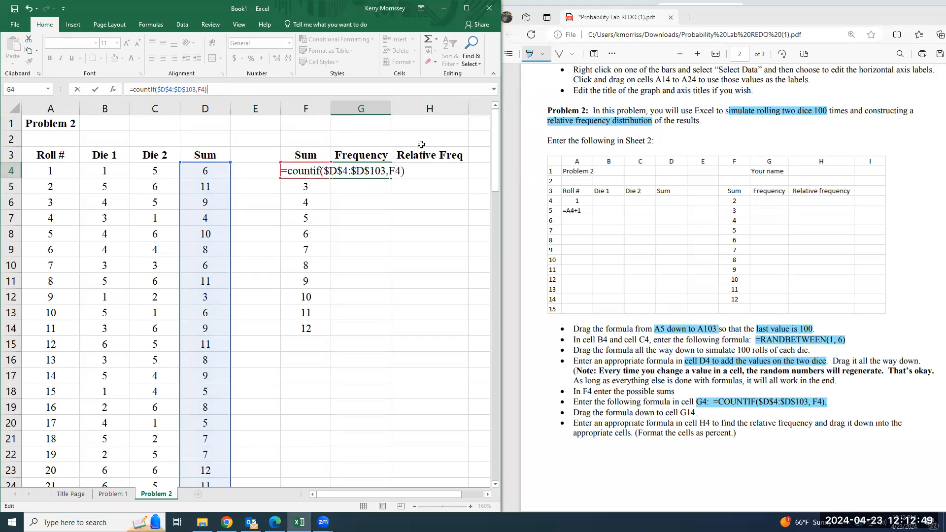
key(Return)
key(Up)
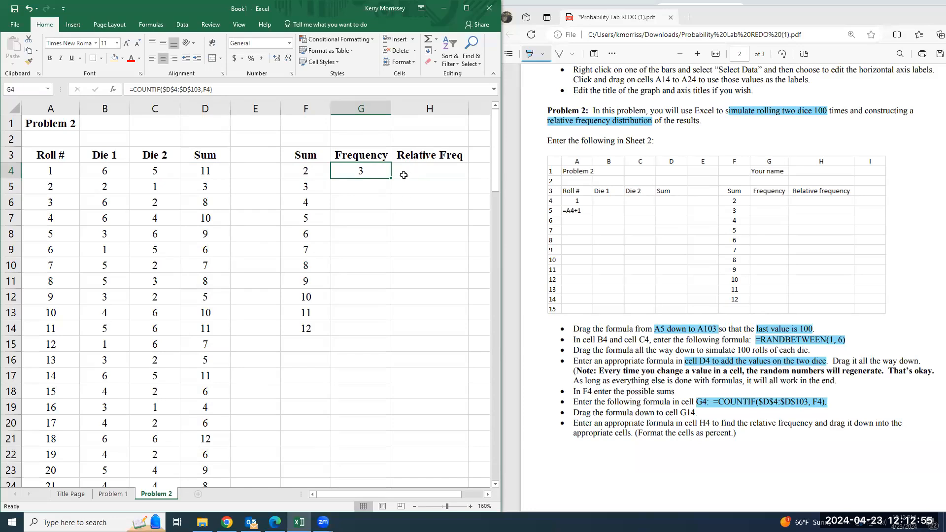
Check the COUNTIF formula in G4 and fill it down to G14
double_click(387, 172)
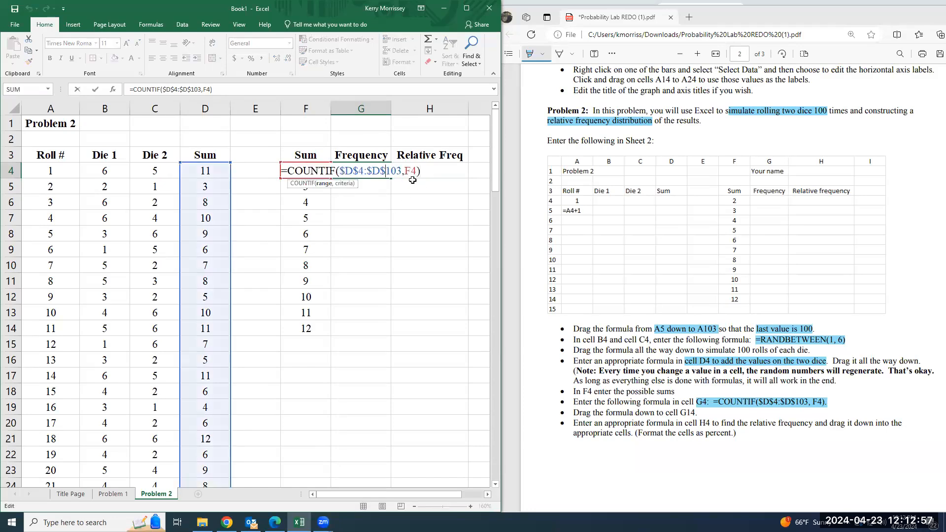
click(268, 91)
key(Return)
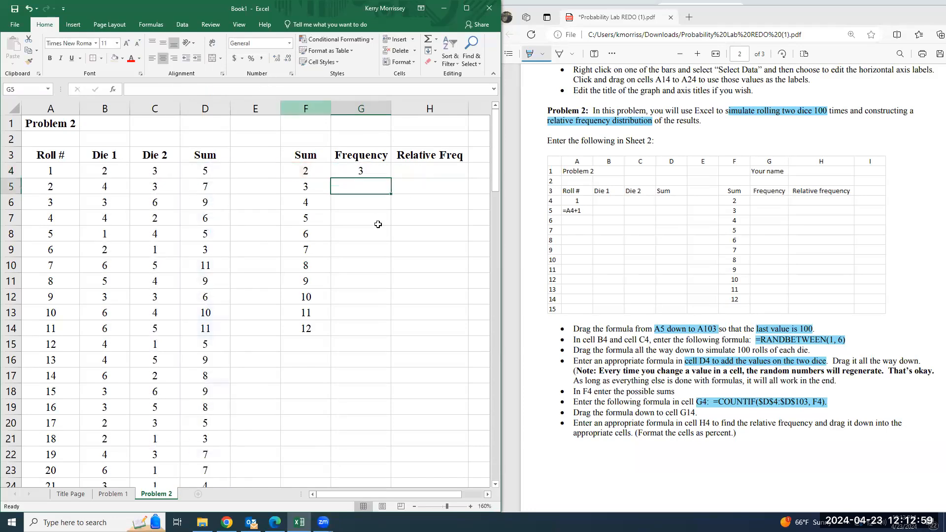
click(388, 174)
drag(389, 177, 361, 347)
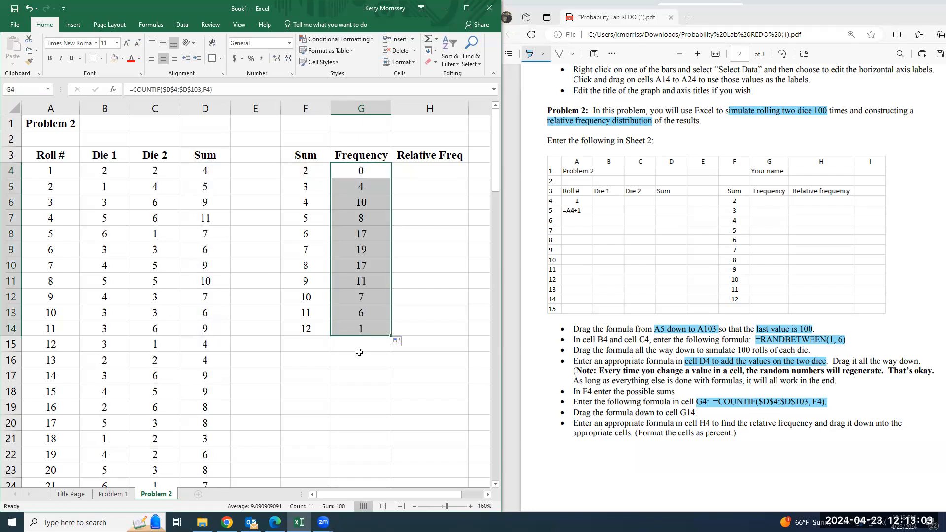
click(359, 352)
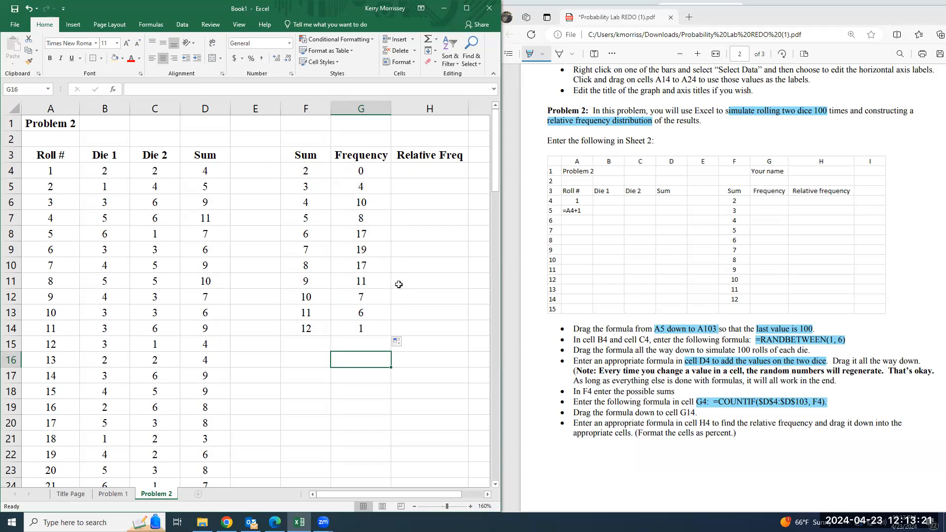
Highlight "relative frequency and drag it down into" in the PDF instructions and return to cell H4 in the worksheet
click(421, 171)
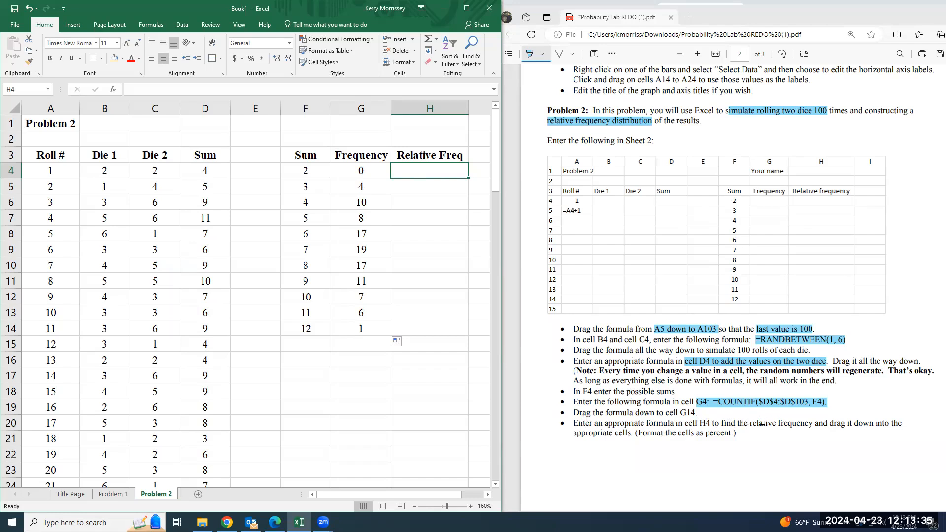
drag(749, 423, 889, 425)
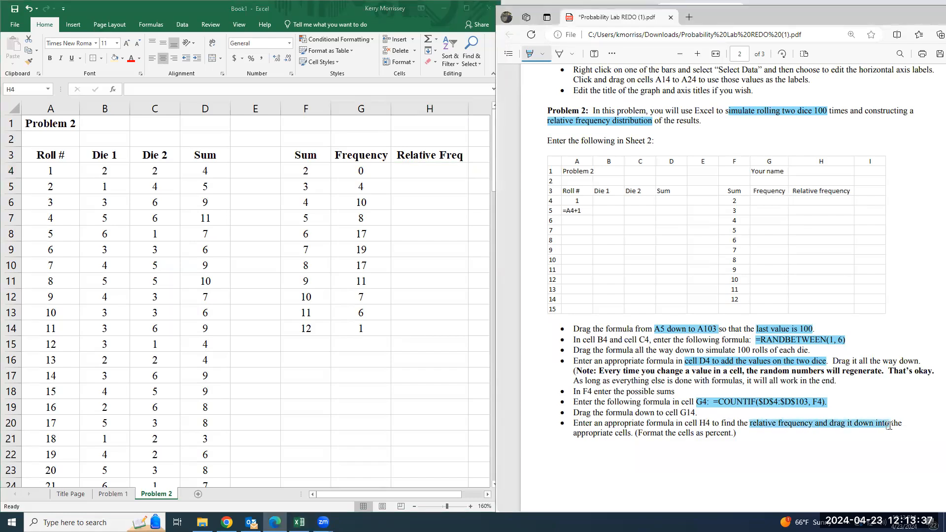
click(436, 171)
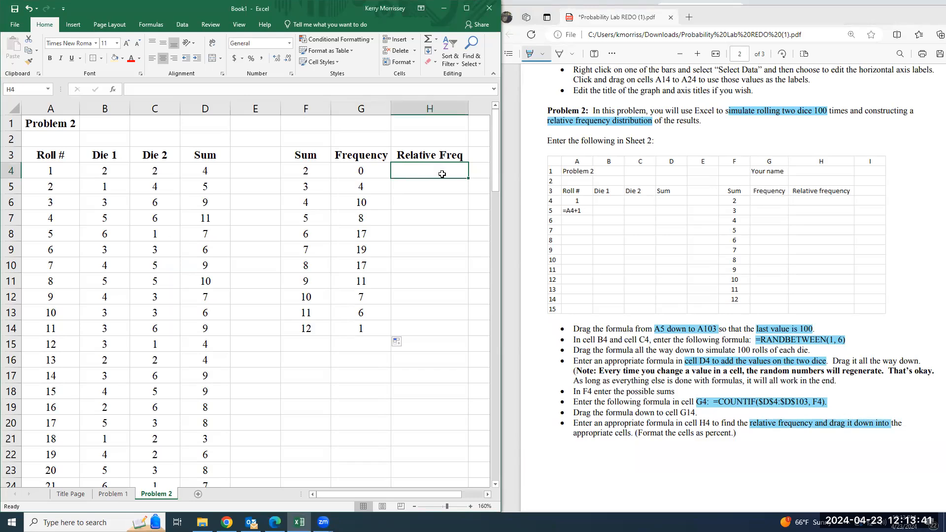
Enter the relative frequency formula =G4/100 in cell H4 and fill it down to H14
text(=)
click(363, 170)
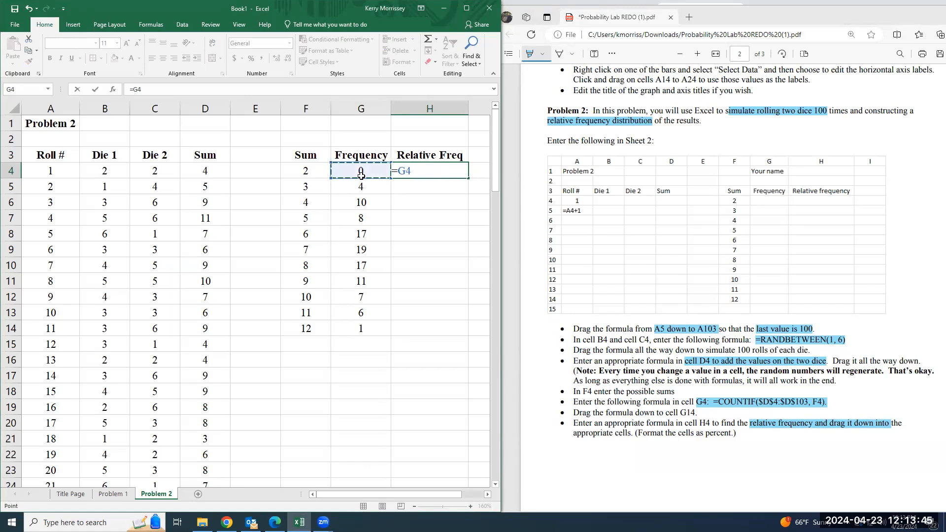
text(/)
text(10)
text(0)
key(Return)
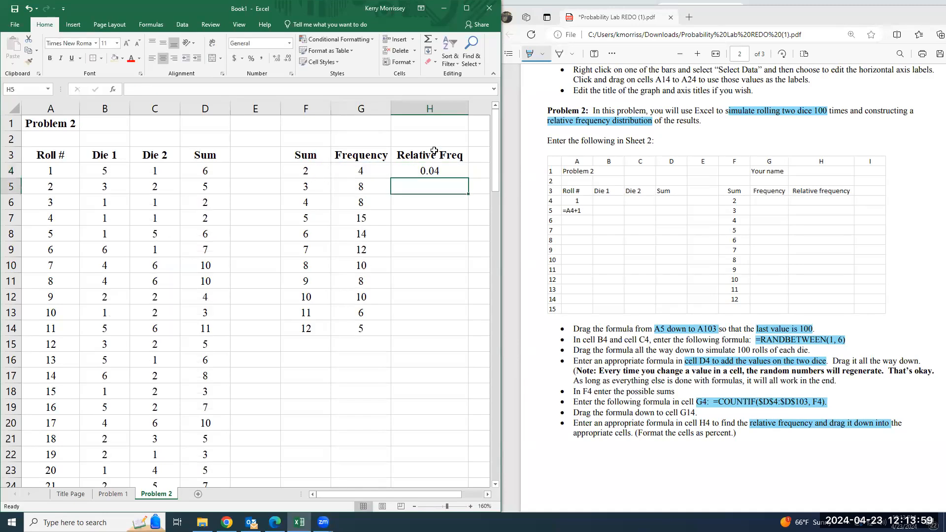
click(446, 175)
drag(468, 177, 434, 345)
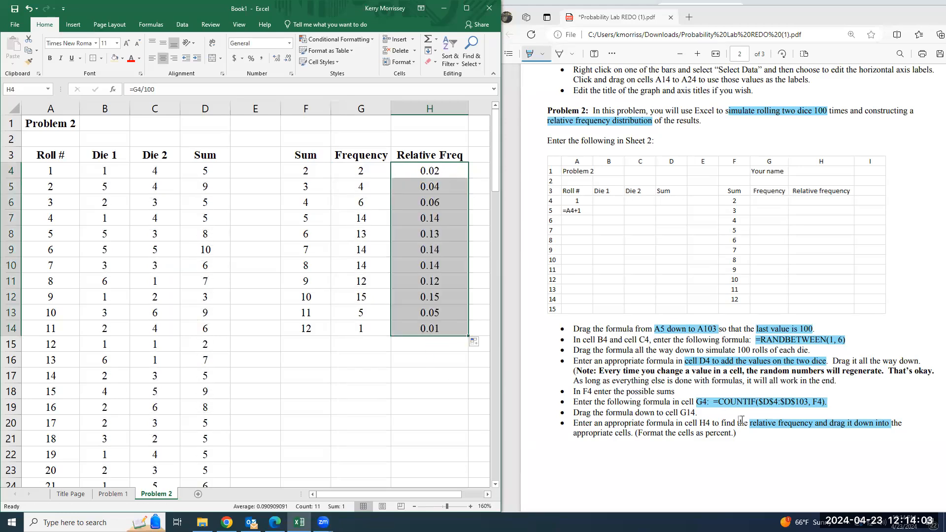
Highlight "Format the cells as percent" in the PDF and format H4:H14 as percentages with one decimal place
drag(637, 434, 732, 434)
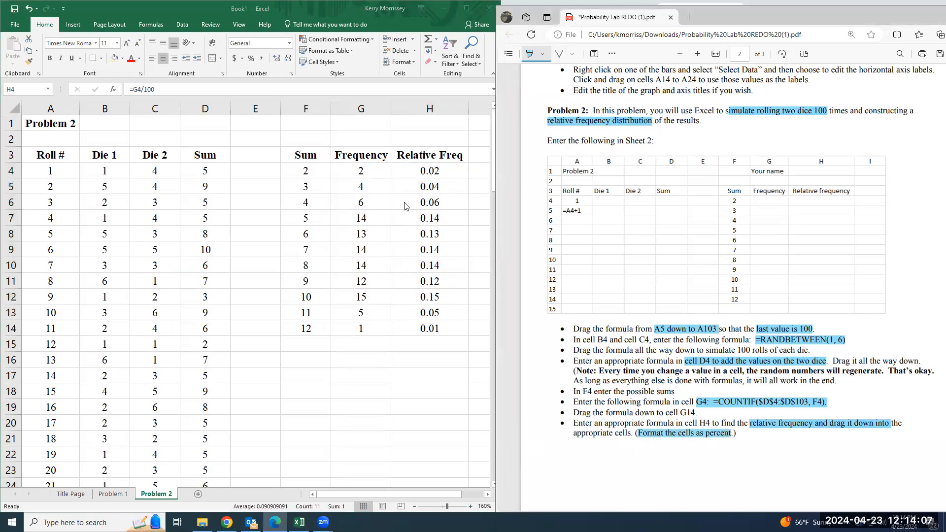
click(299, 522)
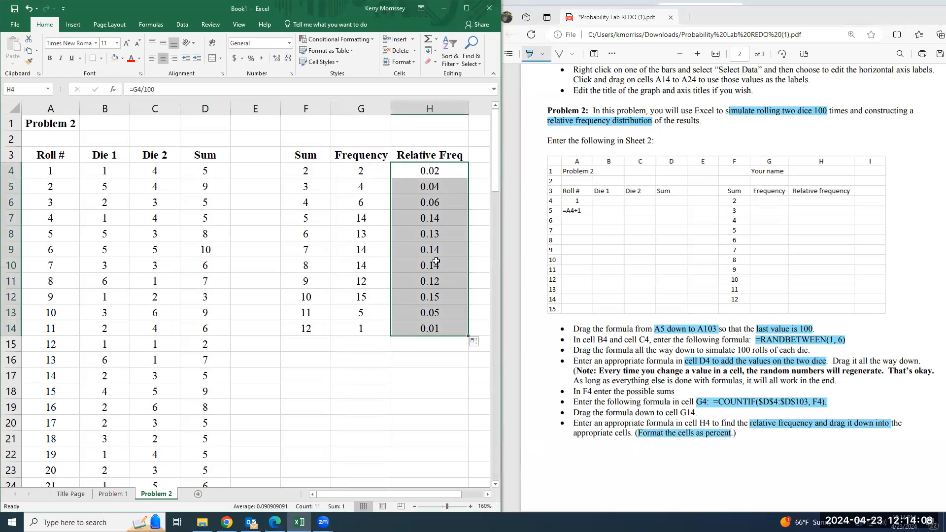
click(289, 45)
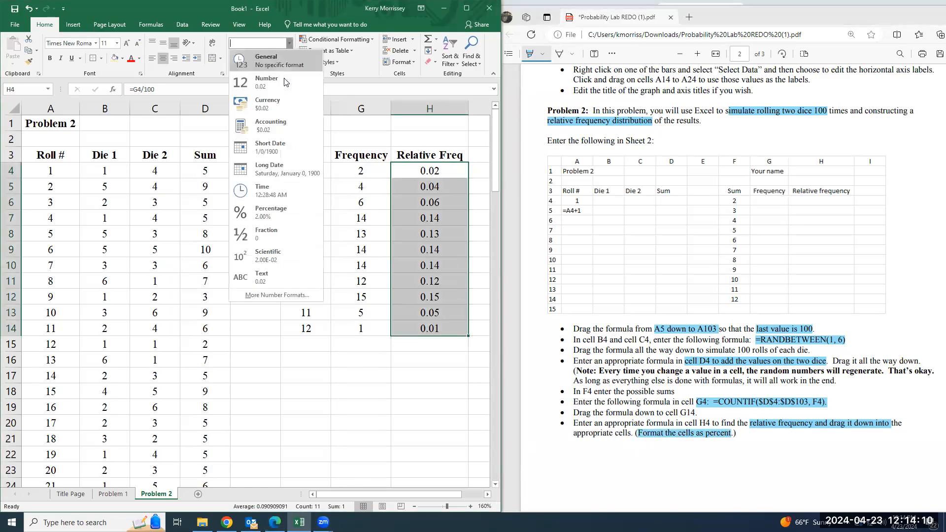
click(275, 217)
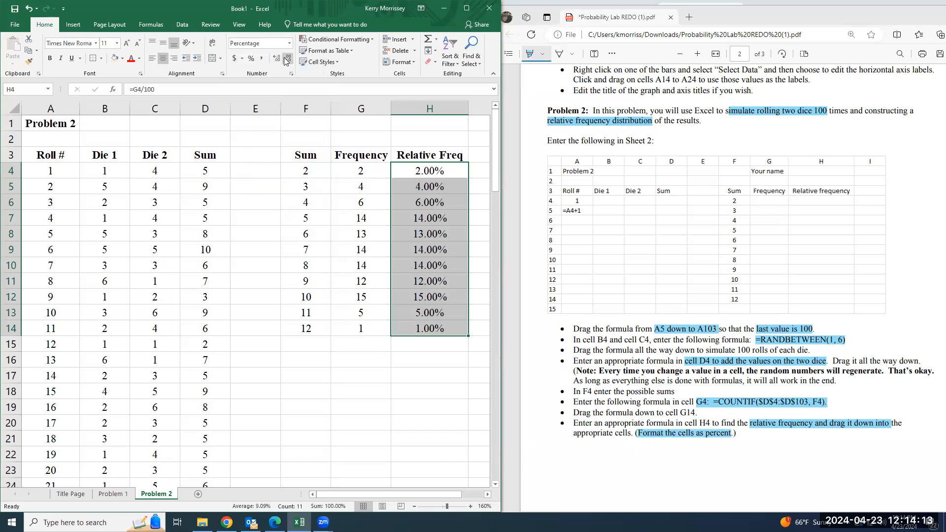
click(286, 60)
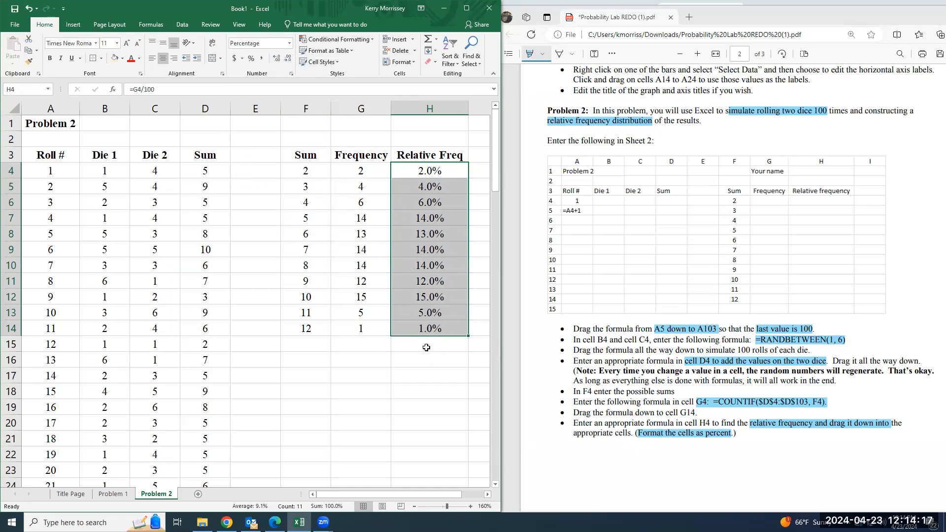
click(316, 402)
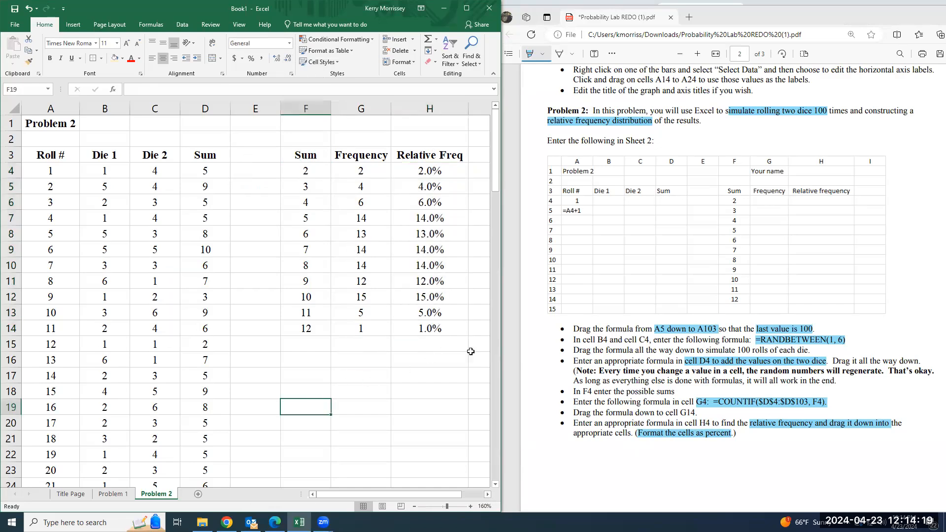
Insert a text box below the frequency table, covering about F15 to I24
scroll(704, 464, down, 7)
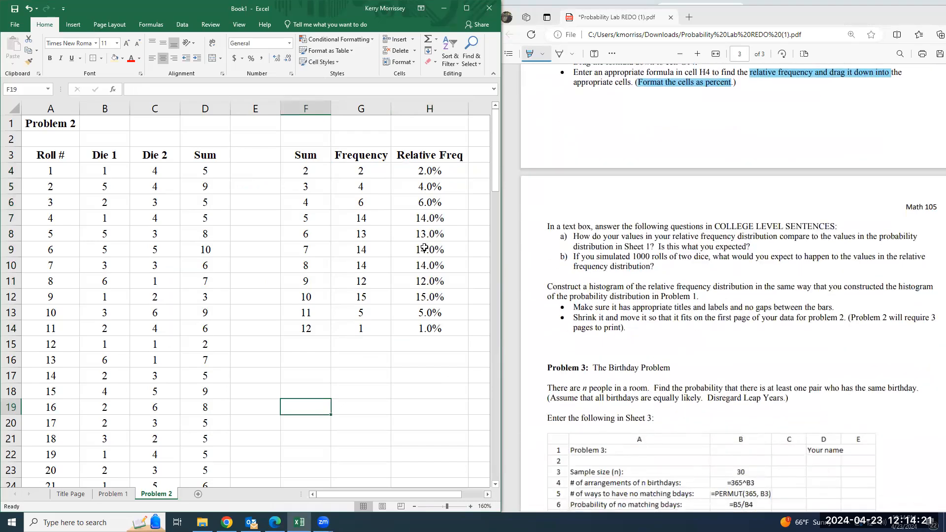
click(73, 24)
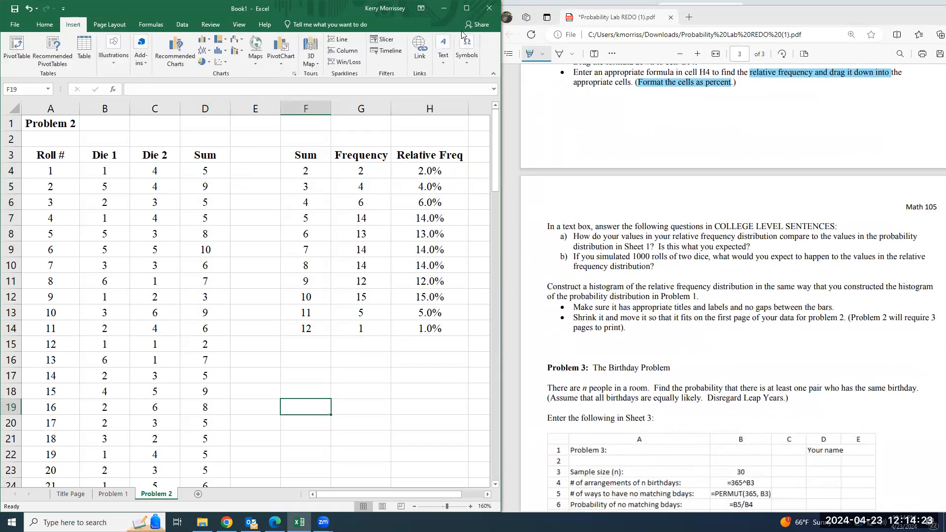
click(442, 49)
click(445, 84)
drag(316, 491, 449, 498)
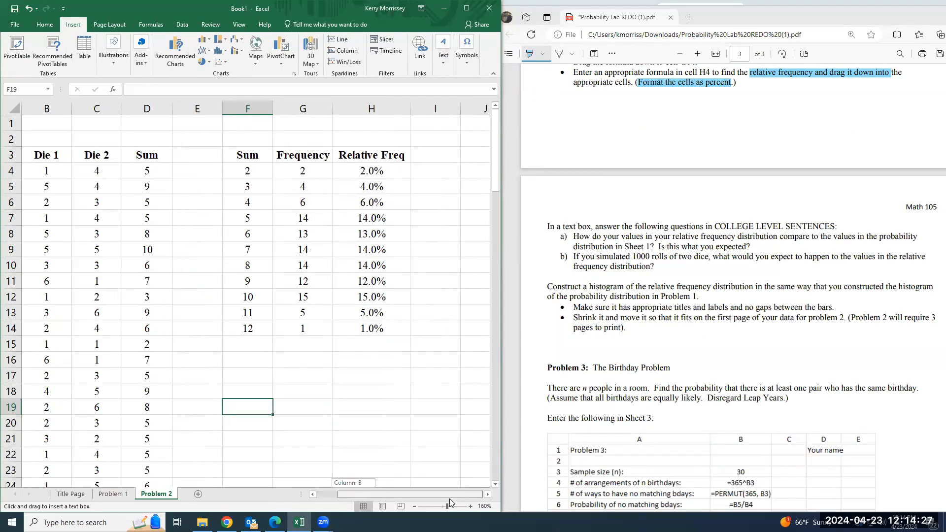
mouse_move(223, 349)
mouse_down()
mouse_move(224, 429)
mouse_move(385, 450)
mouse_move(477, 518)
mouse_move(469, 458)
mouse_move(460, 461)
mouse_up()
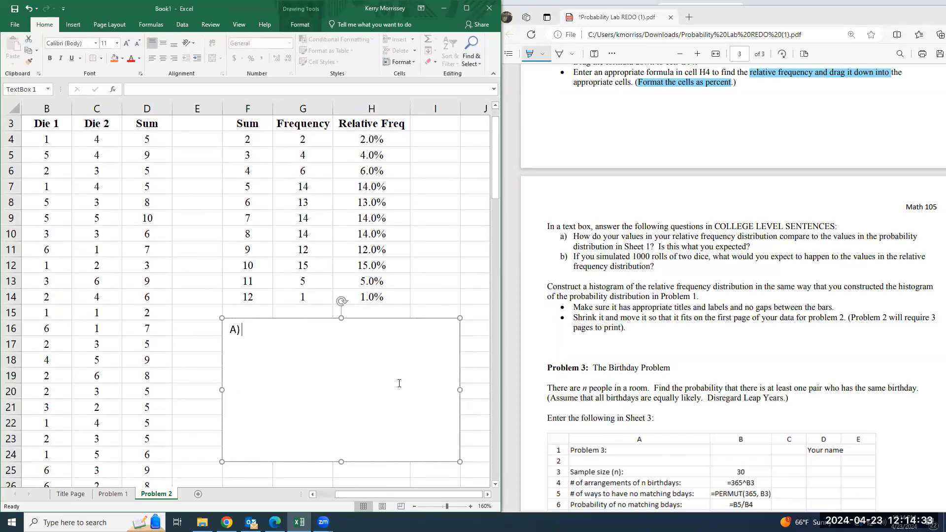
Write "A) How do your values in your relative frequency distribution compare to the values in the probability distribution in Sheet 1" in the text box
text(A) How do your values in your rel)
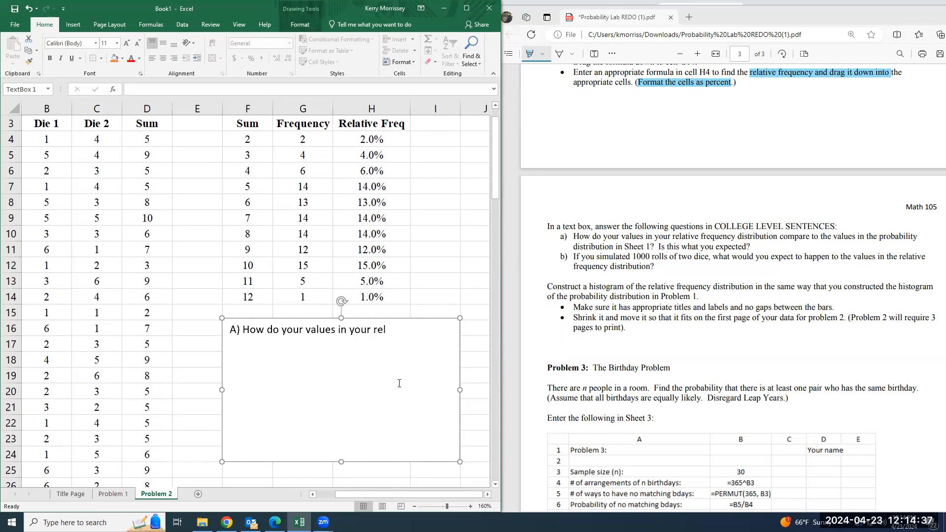
text(ative frequency distri)
text(butuio)
key(BackSpace)
key(BackSpace)
key(BackSpace)
key(BackSpace)
key(BackSpace)
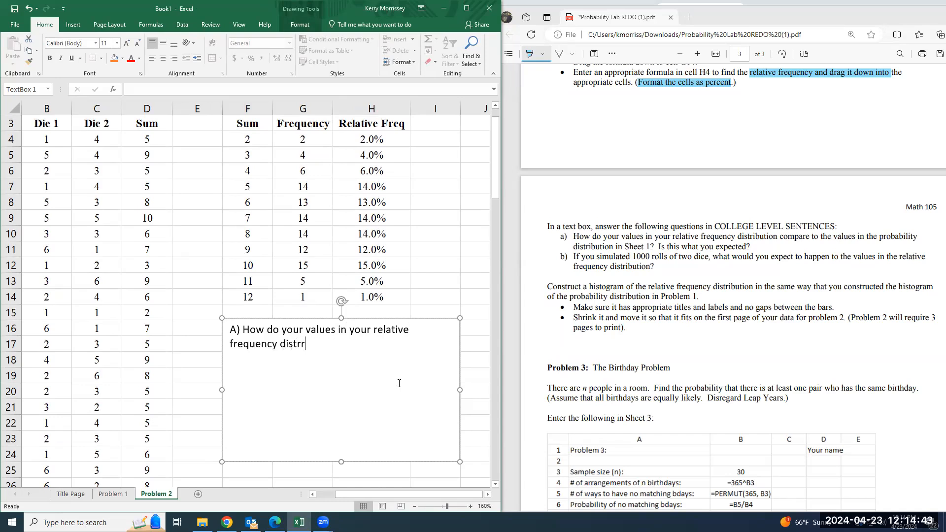
text(bution)
key(BackSpace)
text(compare to the values in the probability distribution in SHeet 1)
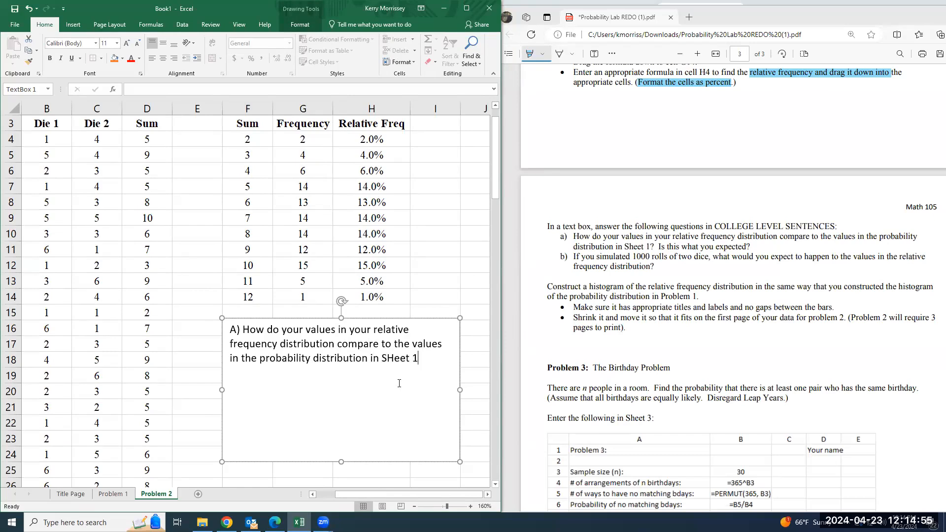
text(heet 1? Is wha)
Complete question A in the text box with "? Is this what you expected?"
key(BackSpace)
key(BackSpace)
key(BackSpace)
text(this what tou)
key(BackSpace)
key(BackSpace)
key(BackSpace)
key(BackSpace)
text(you exe)
key(BackSpace)
text(pected?)
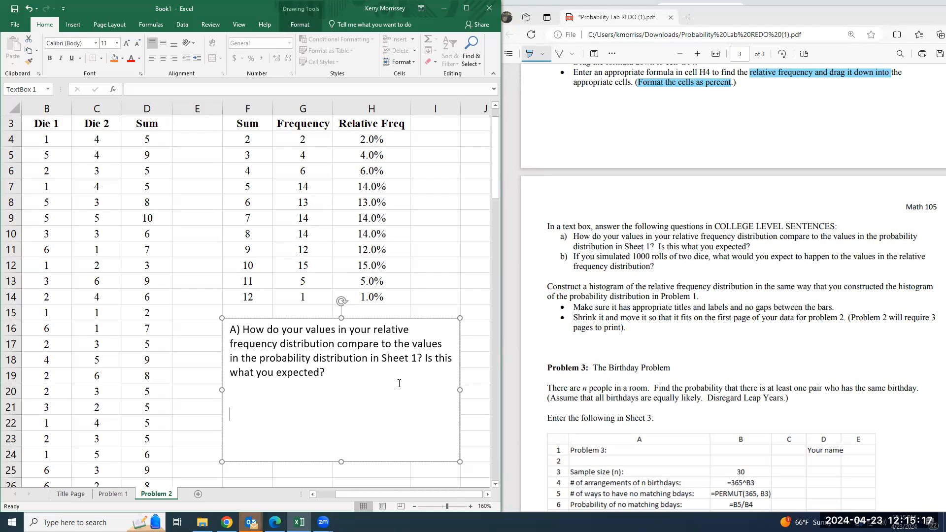
Add "B) If you simulated 1000 rolls of two dice, what would you expect to happen to the values in the relative frequency distribution?" below question A
text(B) If you simulatioed 1)
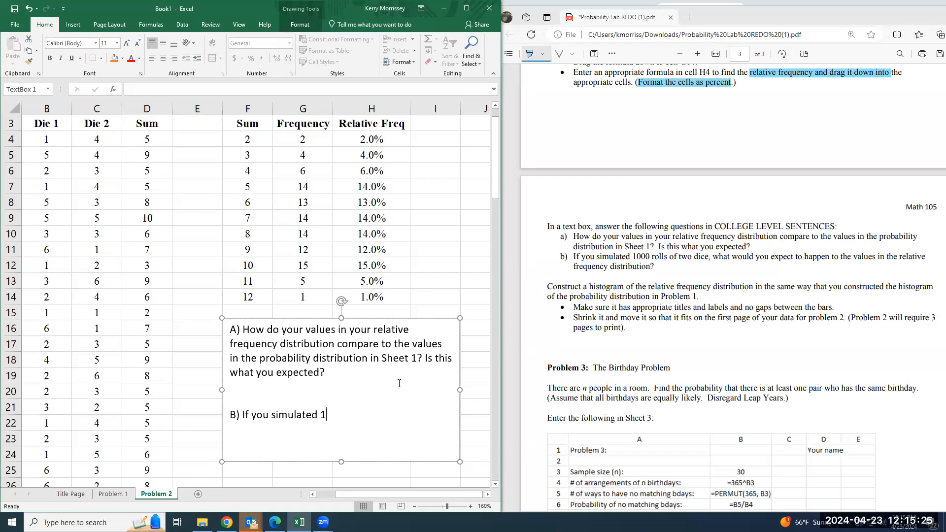
text(000 rolls of two dice, what would you expect to happen to the )
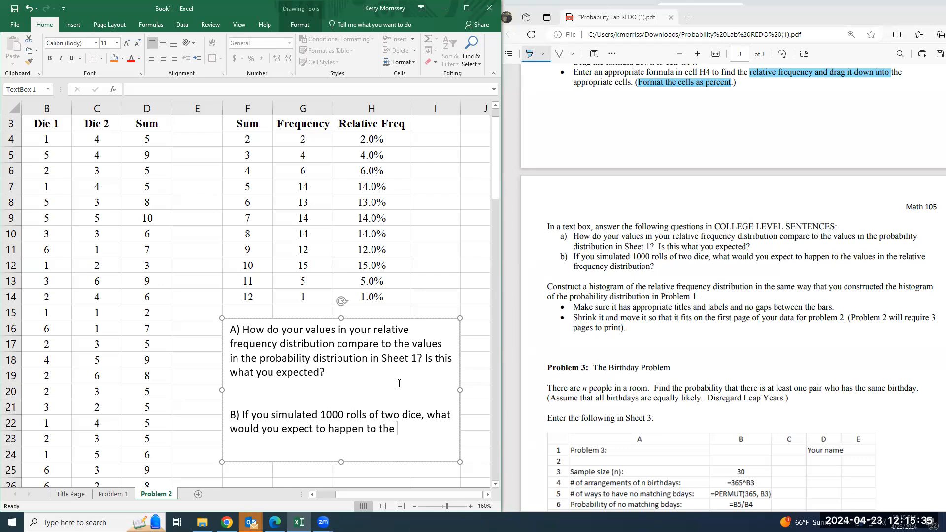
text(values in the relat)
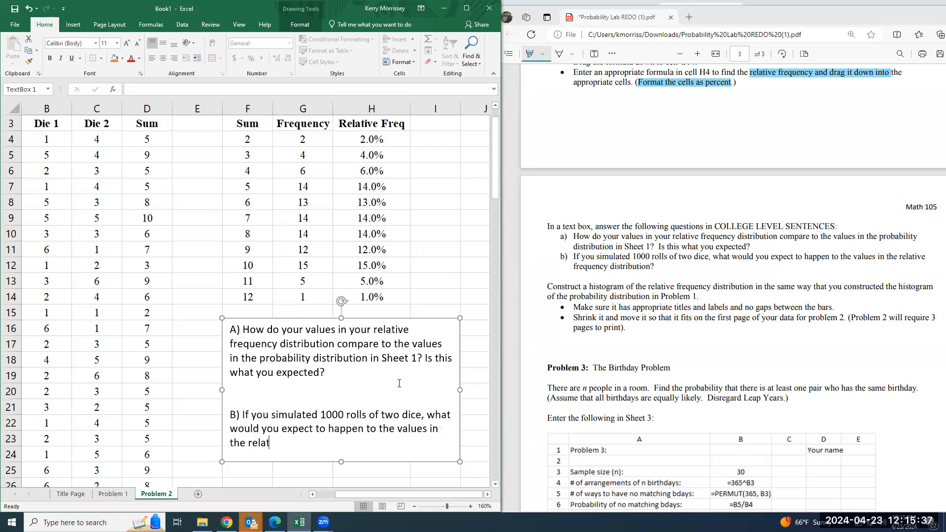
text(ive frequency distribution?)
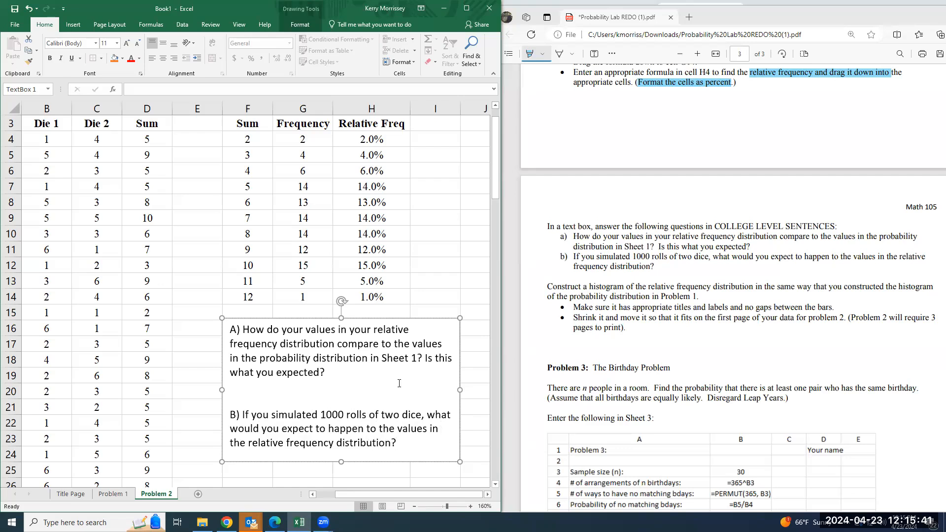
Check the histogram on the Problem 1 sheet, and extend the Problem 2 text box down to about row 26
scroll(366, 407, down, 1)
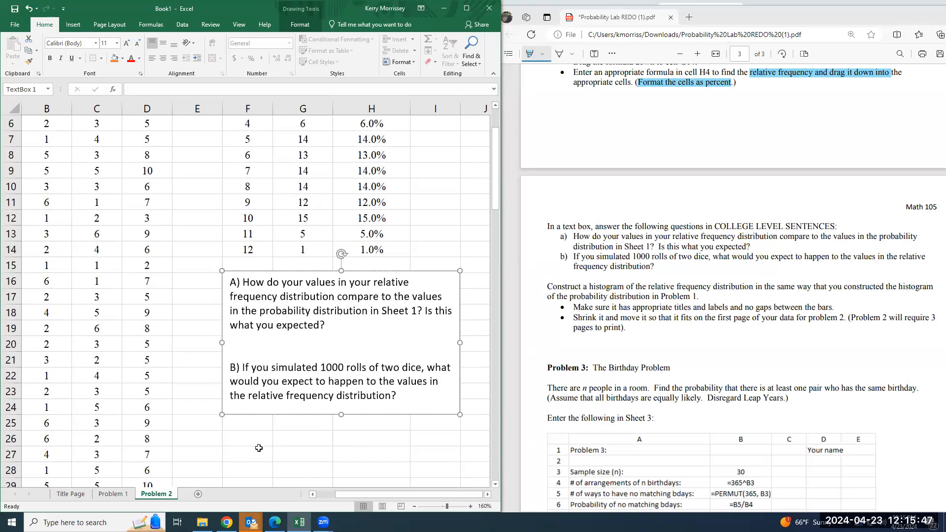
click(115, 495)
scroll(200, 476, down, 3)
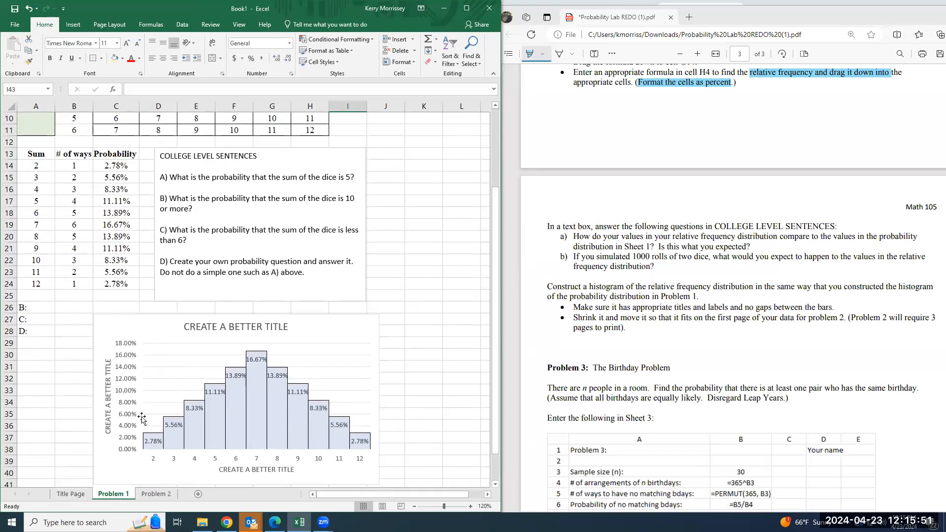
click(154, 494)
drag(344, 415, 341, 451)
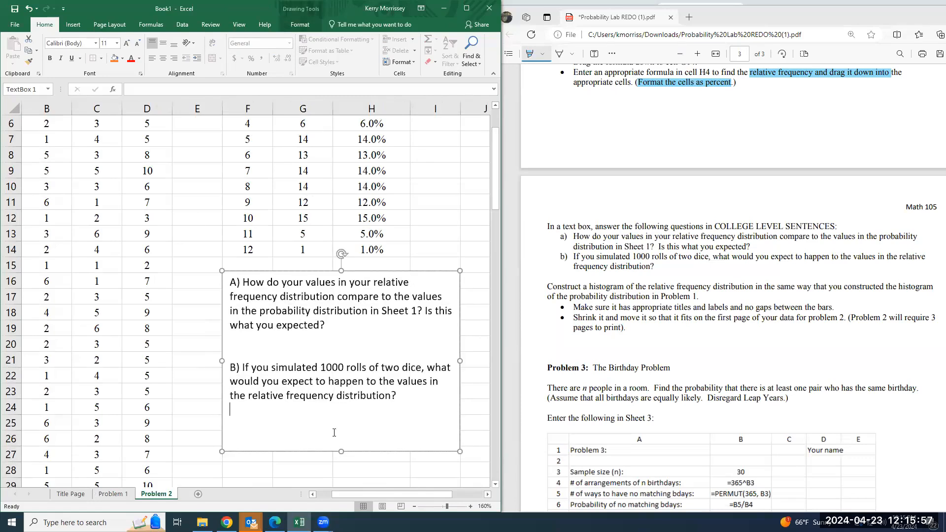
Add the note "When answering, look at their graphs and compare. ALSO look at the beginning notes of chapter 7" below question B
text(When answering, look at their graphs and compare)
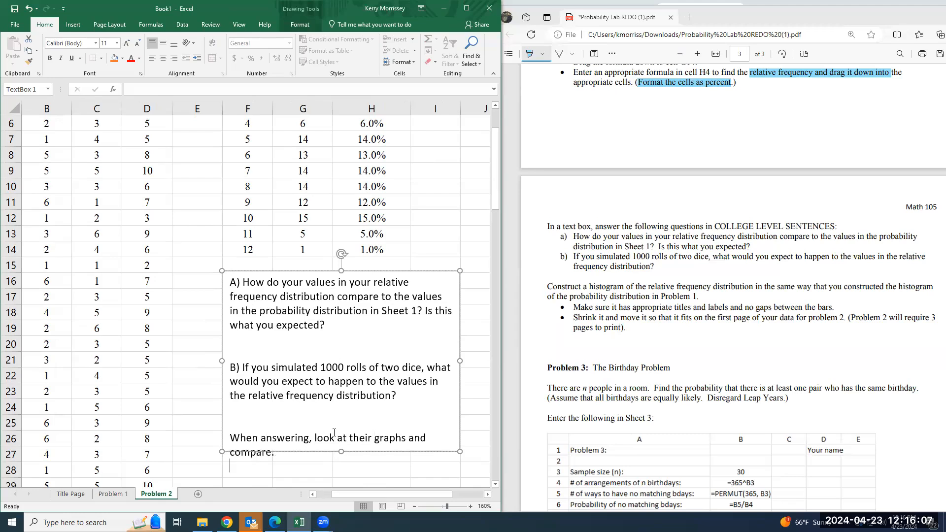
text(. LSO look at the beginning)
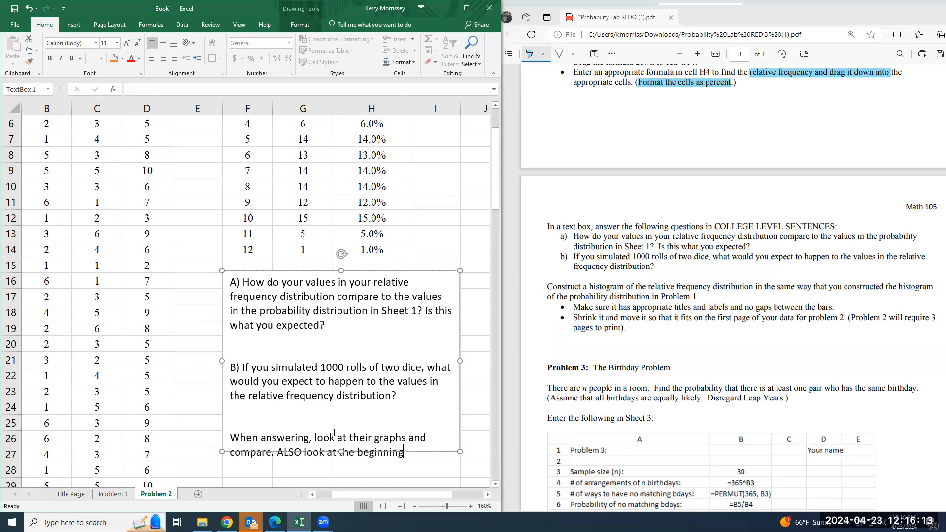
text( notes of chapter 7)
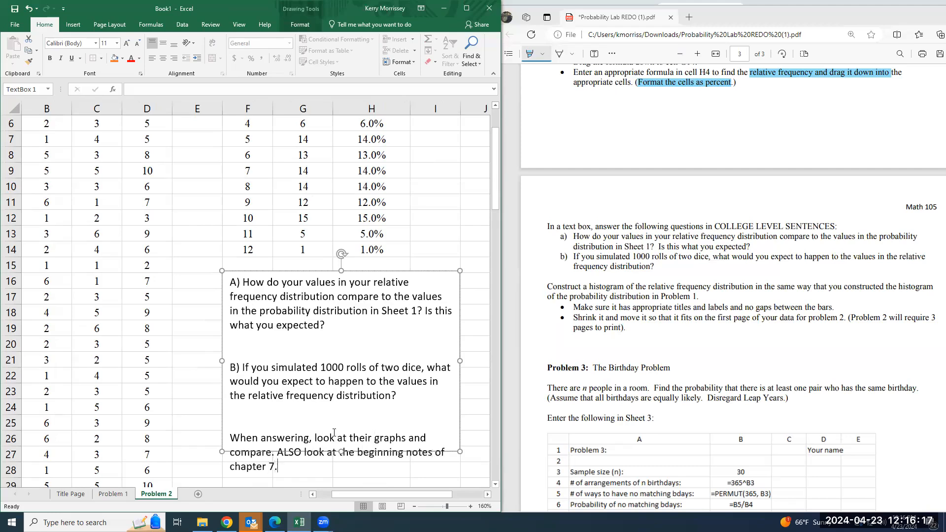
text(.3. COm)
Finish the note with ".3. Compare to problem 1 and problme 2." and extend the text box through row 29 to fit it
key(BackSpace)
key(BackSpace)
text(ompare to probl)
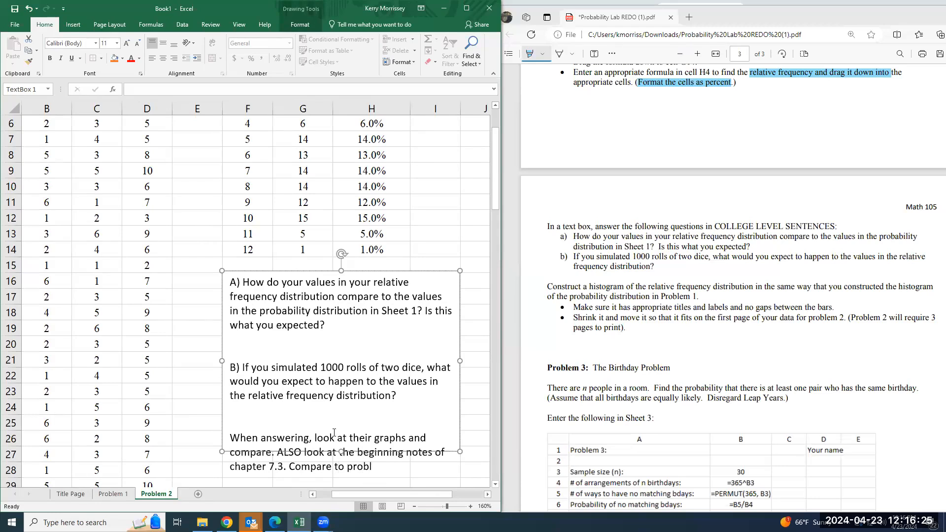
text(em 1 and problme 2.)
scroll(335, 432, down, 4)
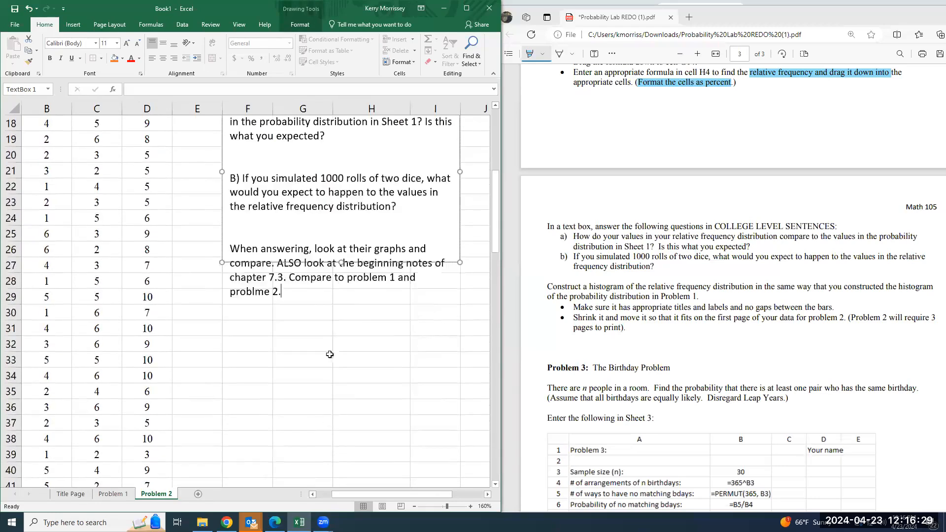
drag(342, 261, 327, 306)
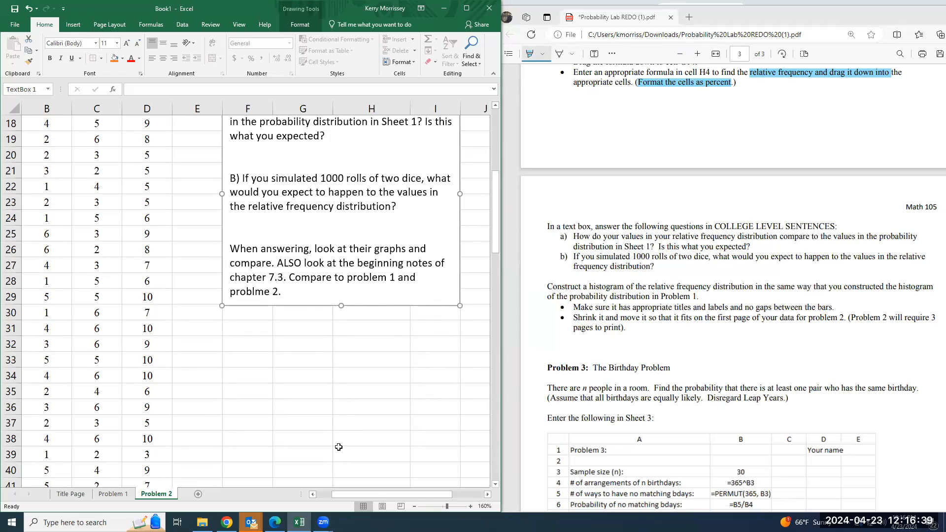
Insert a clustered column chart of the sums in F3:F14 and the relative frequencies in H3:H14
drag(383, 495, 386, 484)
scroll(377, 246, up, 6)
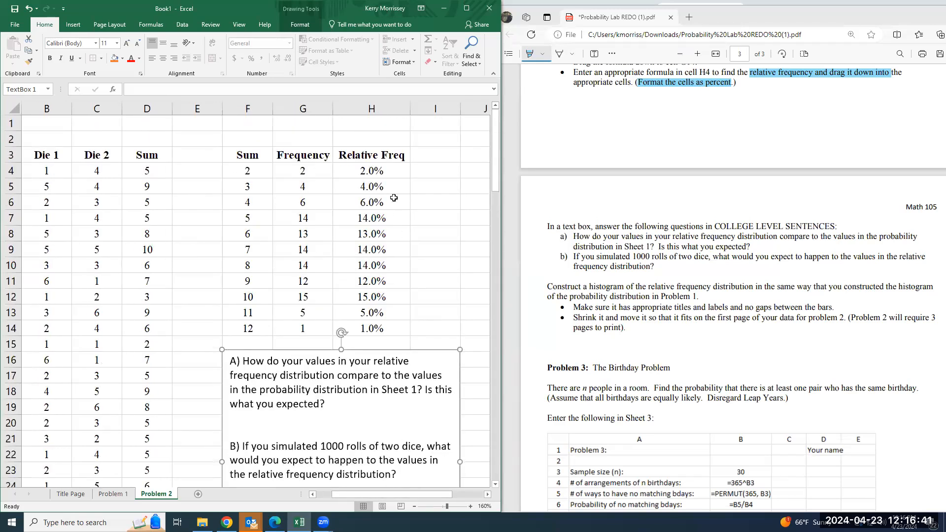
drag(381, 155, 375, 325)
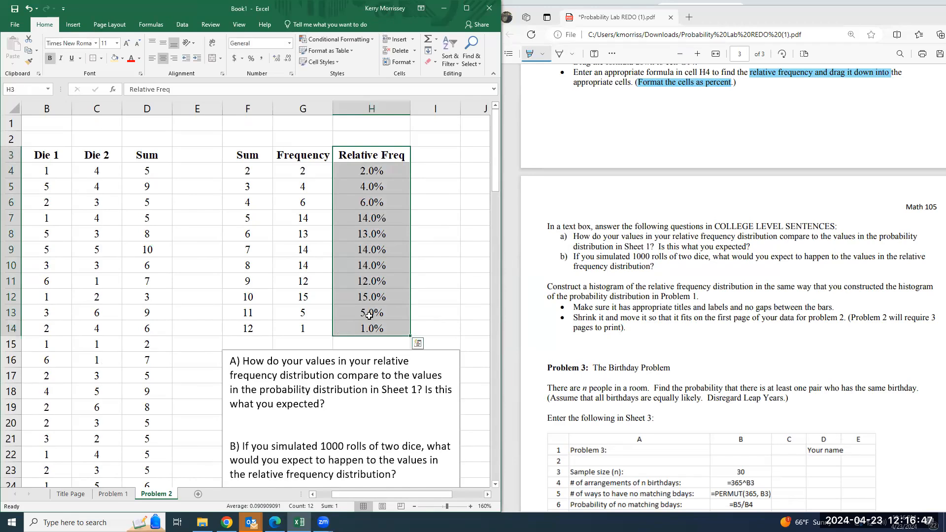
drag(245, 156, 244, 327)
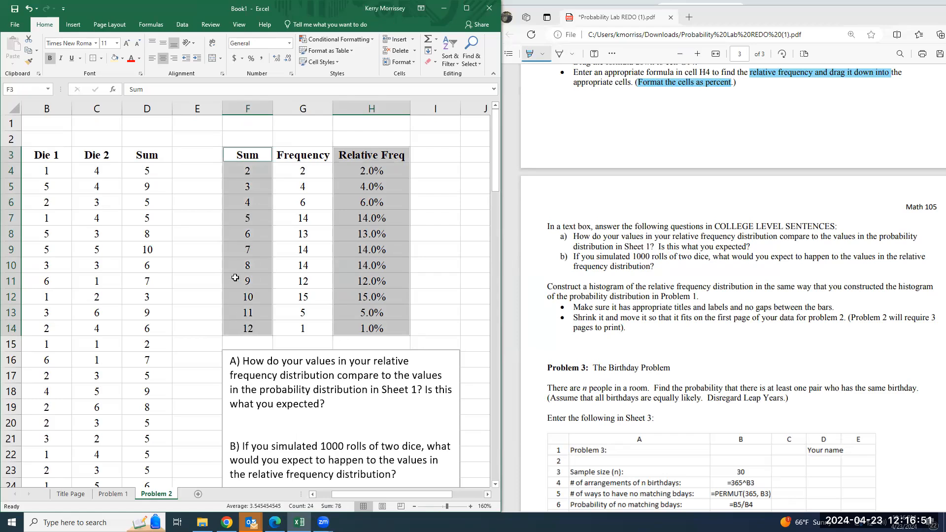
click(73, 24)
click(177, 53)
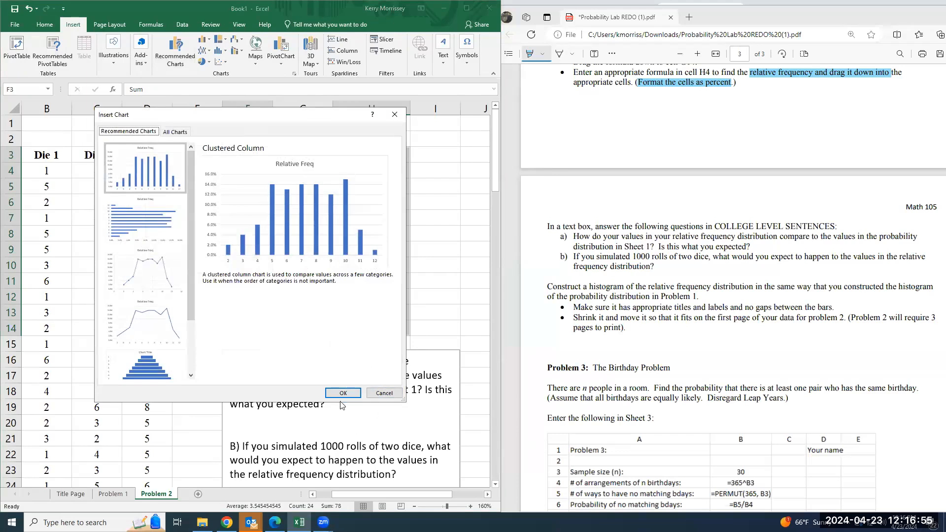
click(342, 393)
Move the relative frequency chart directly below the text box, starting at about F31
scroll(385, 459, down, 3)
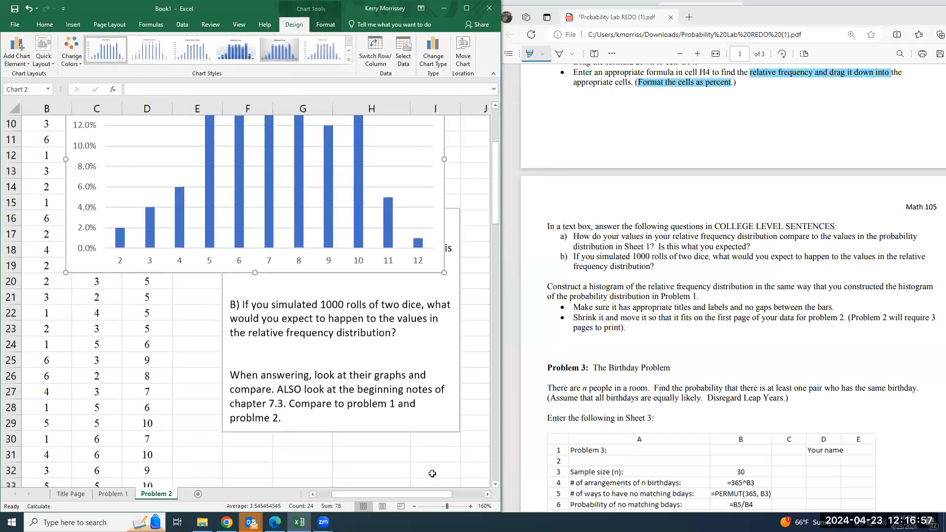
click(413, 507)
click(414, 507)
click(414, 507)
click(414, 506)
click(413, 506)
click(413, 507)
click(413, 507)
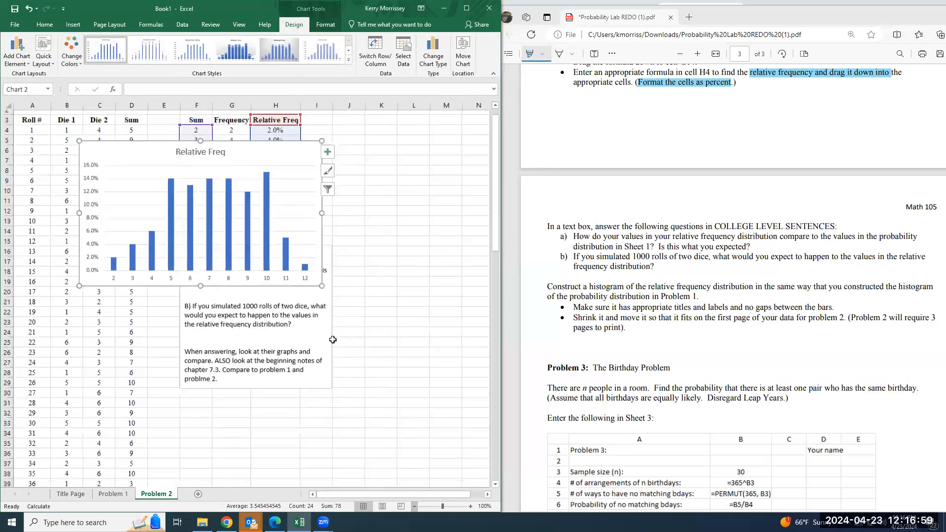
drag(260, 156, 349, 377)
scroll(349, 377, down, 4)
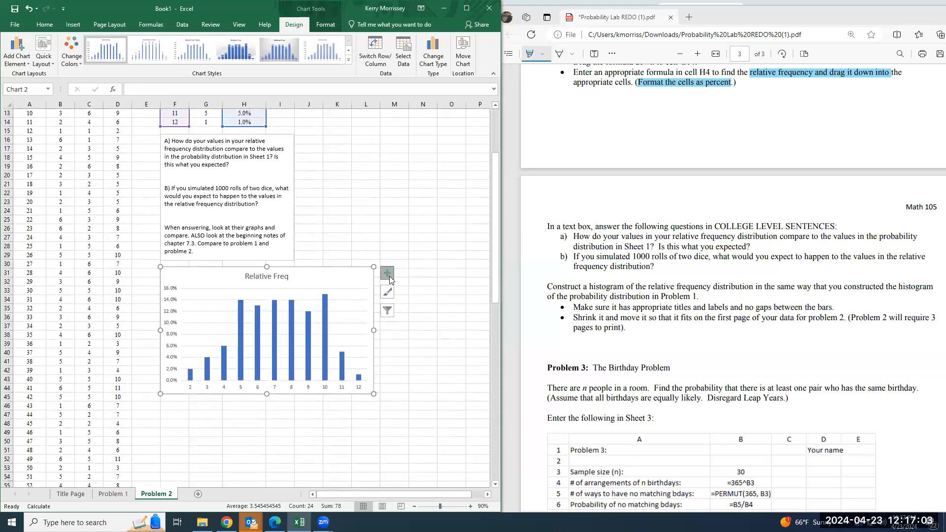
Add axis titles to the relative frequency chart and set its chart title to "create a better title"
click(387, 273)
click(411, 295)
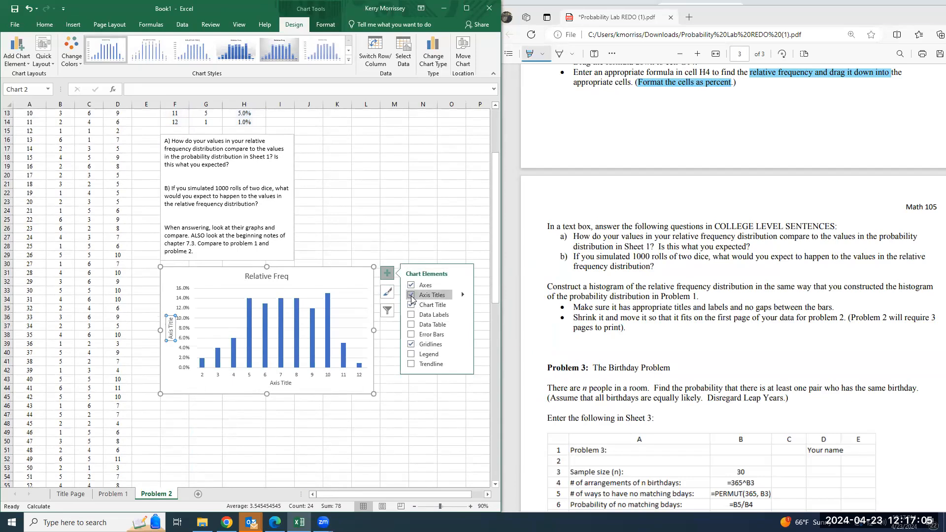
click(270, 274)
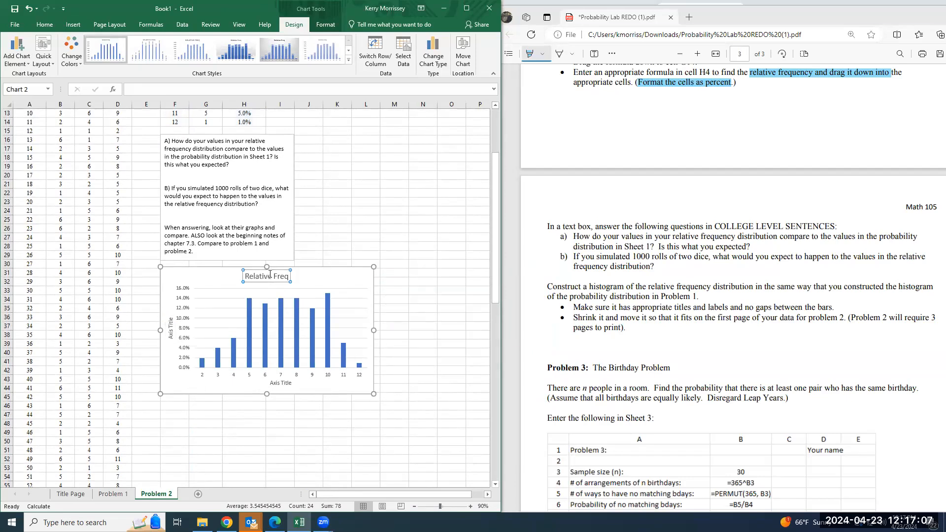
double_click(270, 275)
text(create a b)
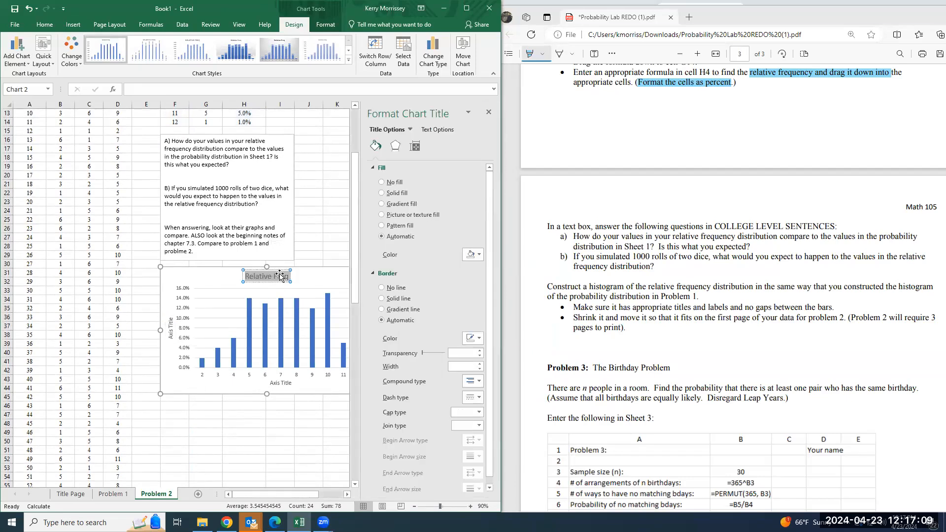
text(etter title)
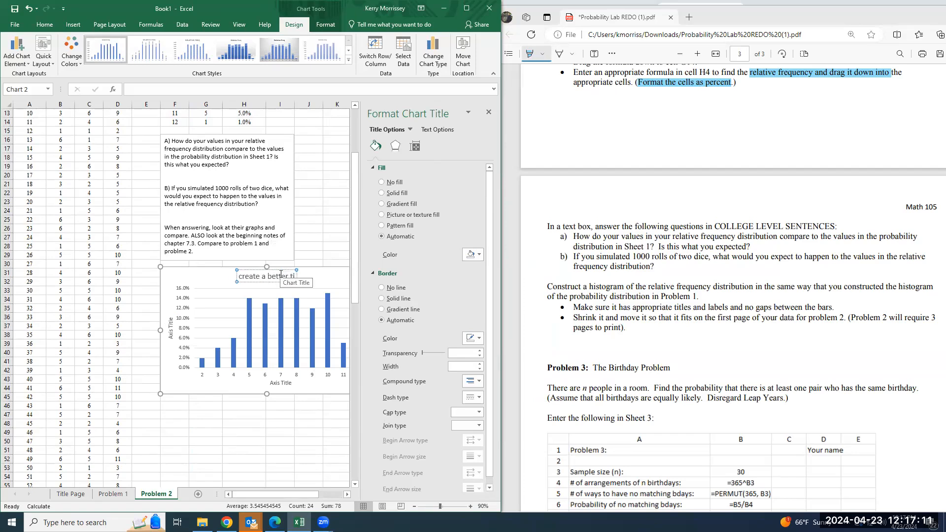
Set both the vertical and horizontal axis titles to "Create a better title"
double_click(172, 335)
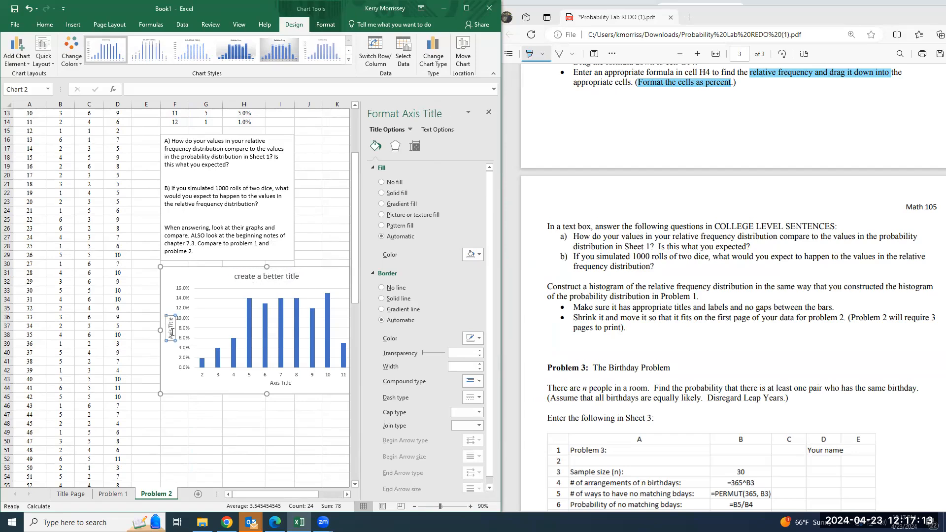
text(Create a better title)
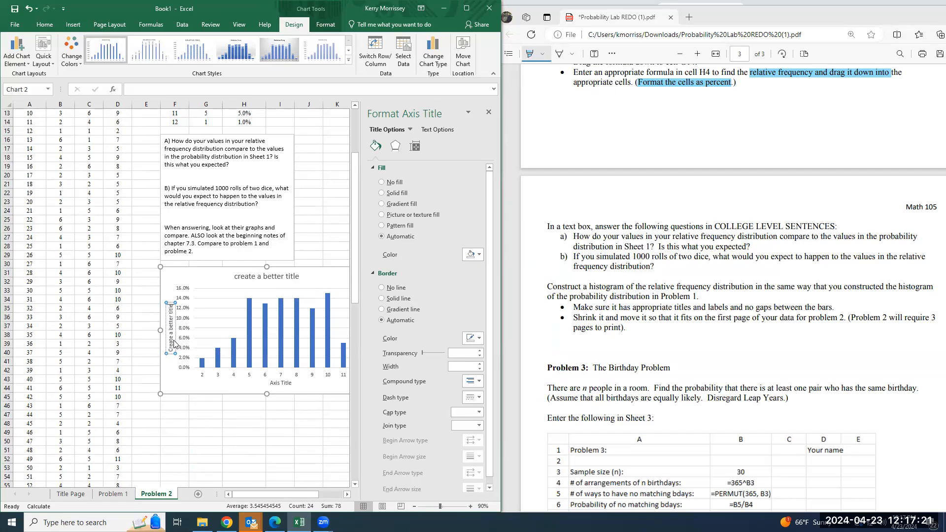
click(286, 383)
double_click(286, 383)
triple_click(286, 387)
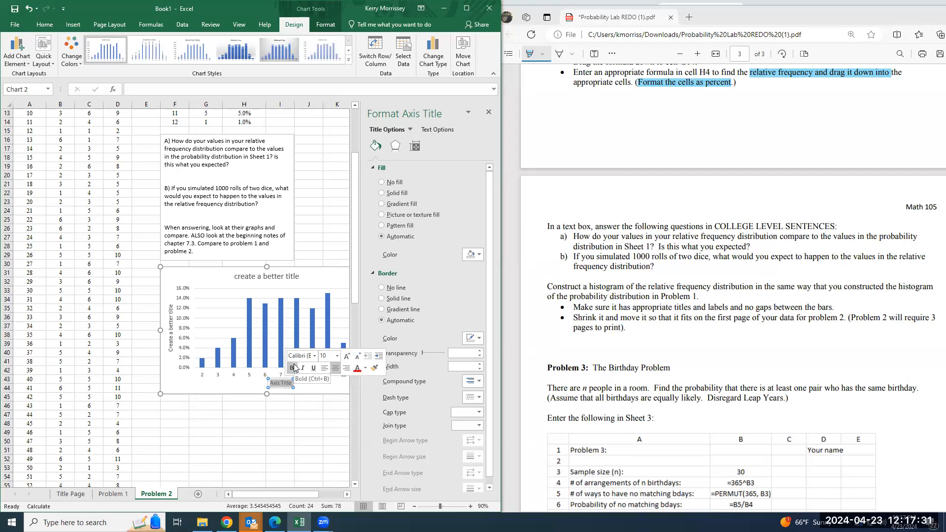
text(Create)
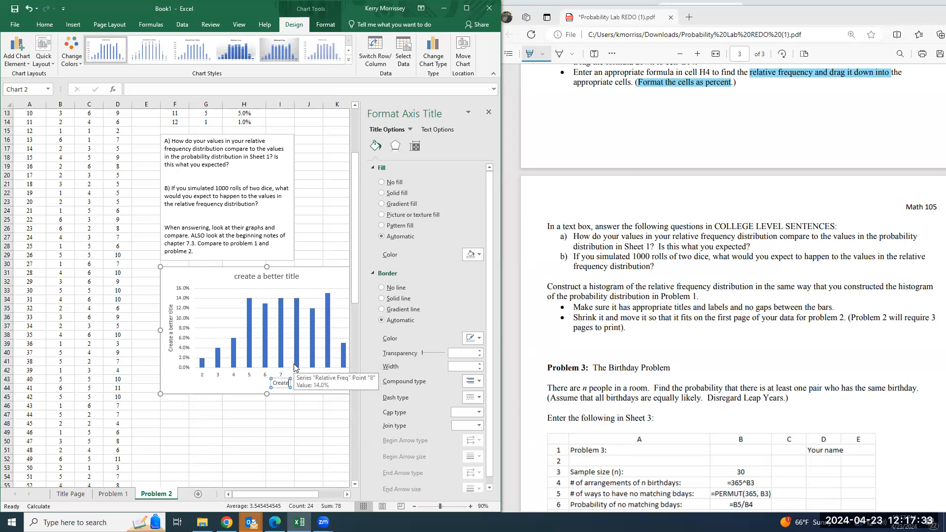
text( a better title)
click(489, 112)
key(Escape)
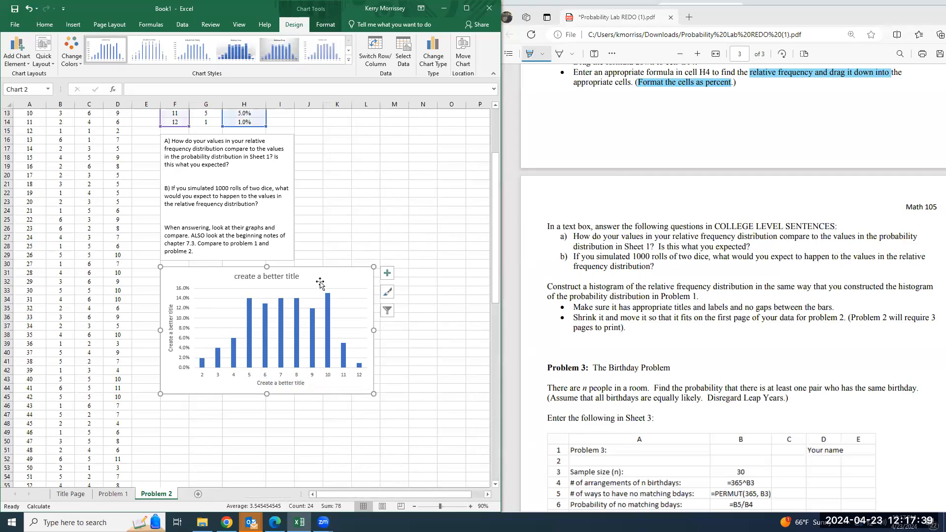
Set the gap width of the relative frequency columns to 0%
right_click(298, 331)
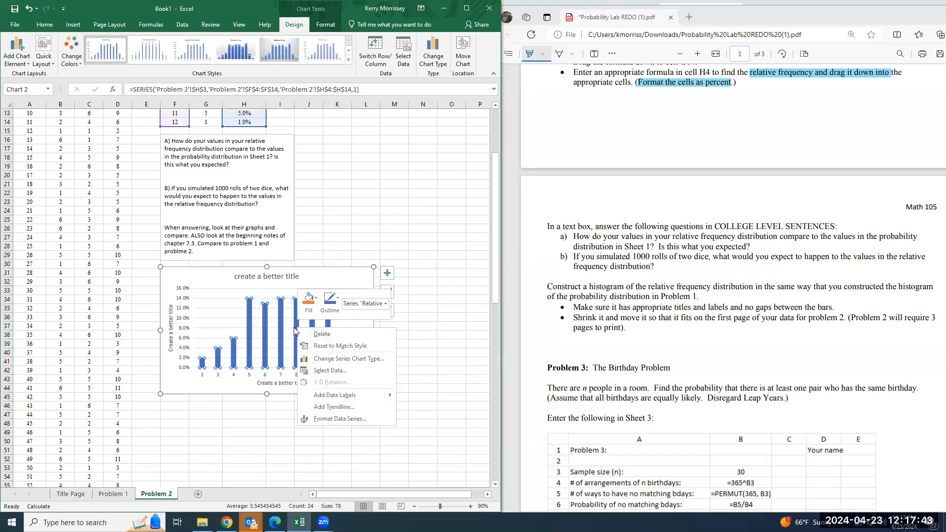
key(Escape)
key(Escape)
double_click(296, 315)
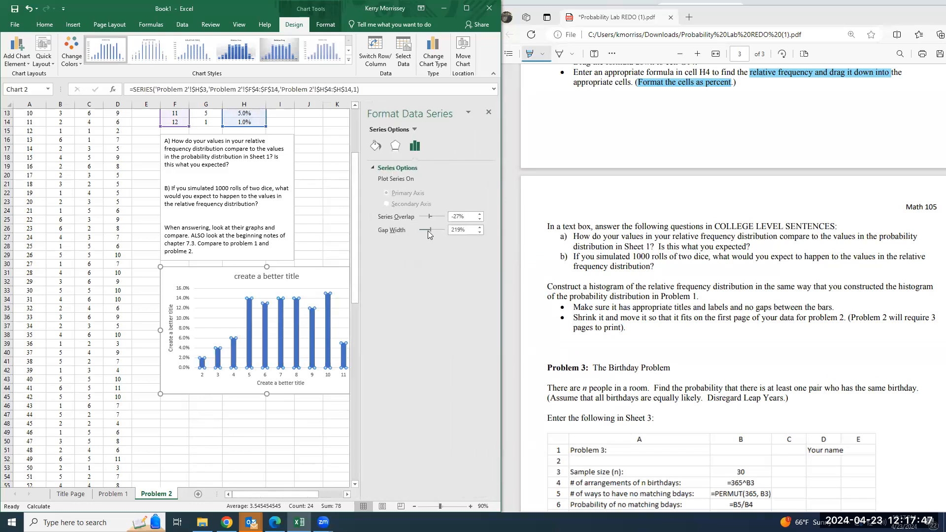
drag(429, 231, 403, 231)
Give the histogram bars a light blue solid fill
click(376, 146)
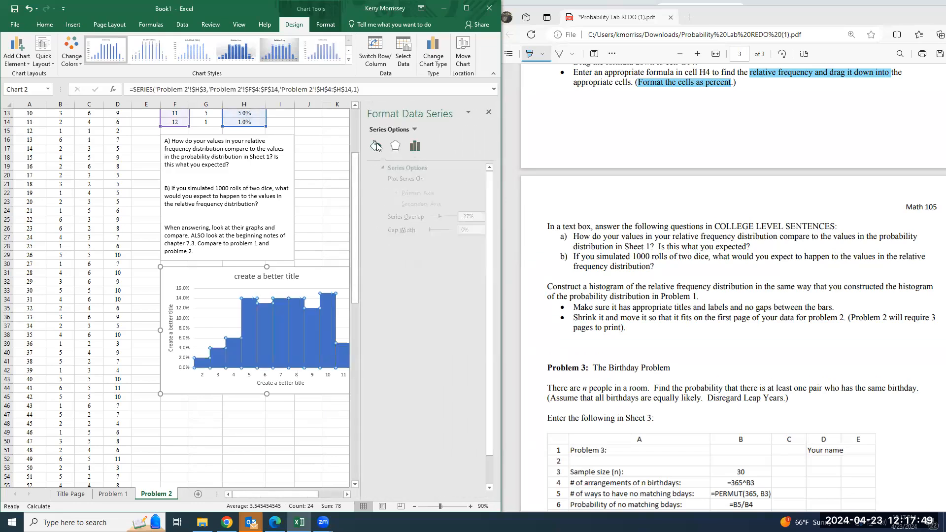
click(471, 279)
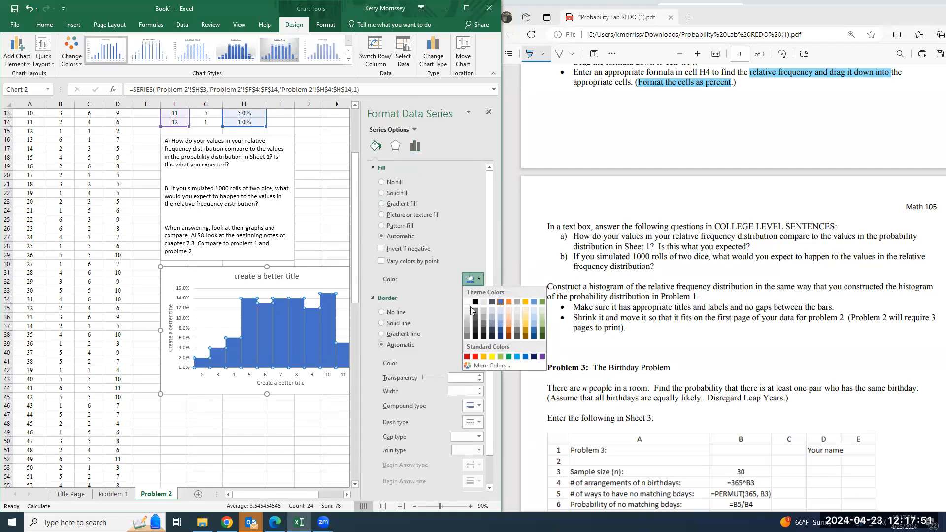
click(498, 310)
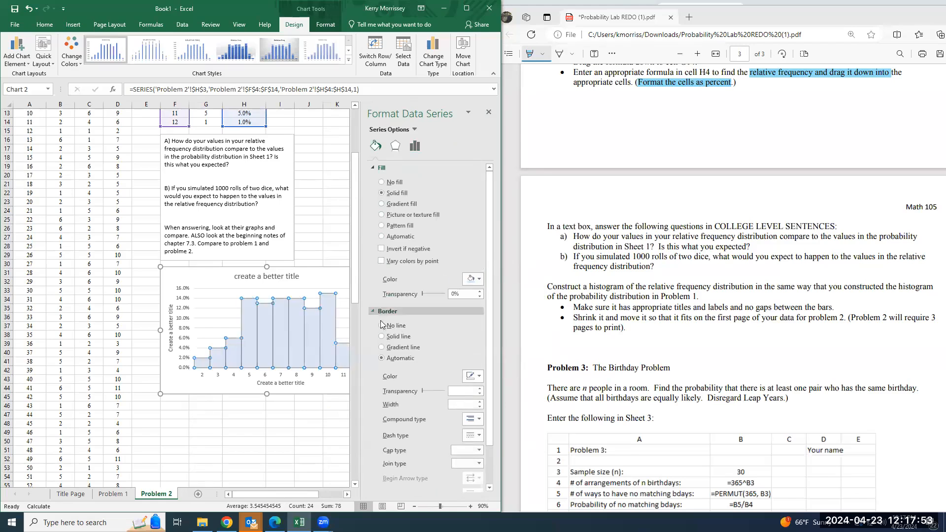
Outline the relative frequency histogram bars with a solid line border
click(386, 336)
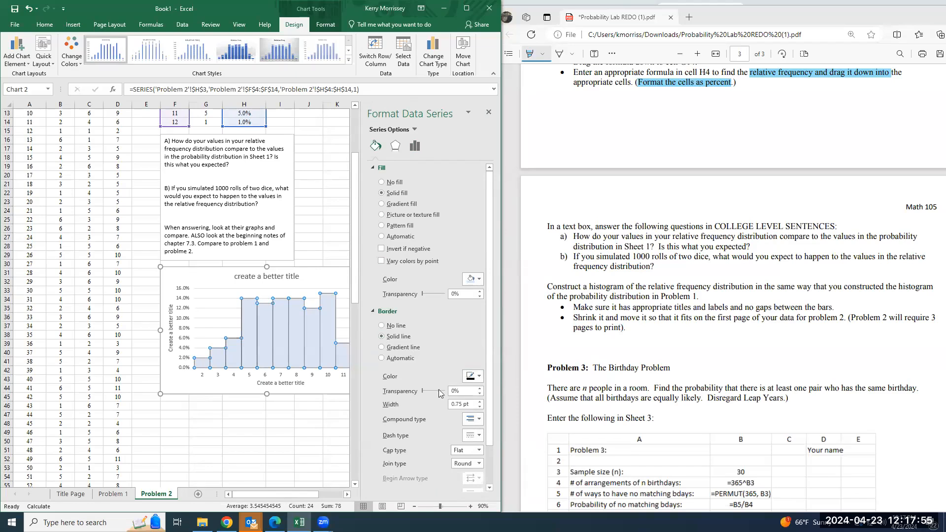
click(488, 113)
click(325, 280)
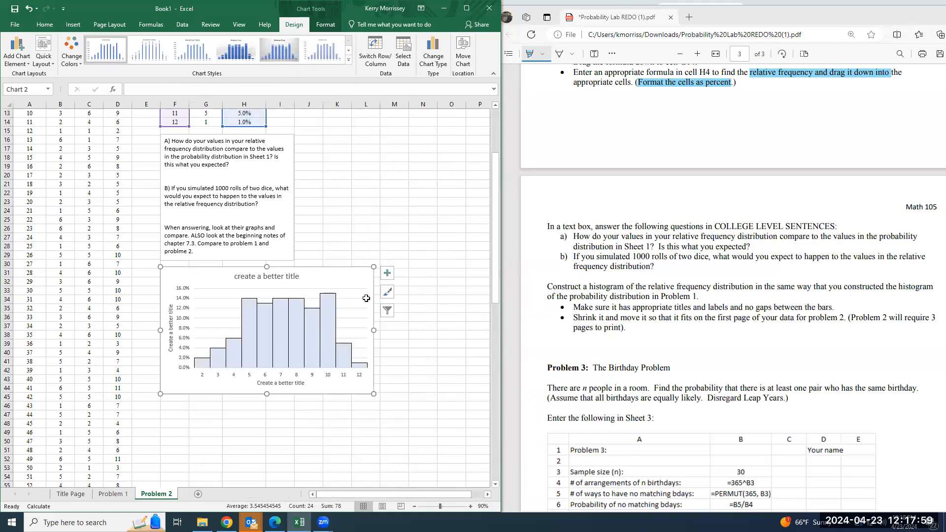
Add data labels to the relative frequency histogram and position them at the inside end of the bars
click(387, 274)
click(411, 315)
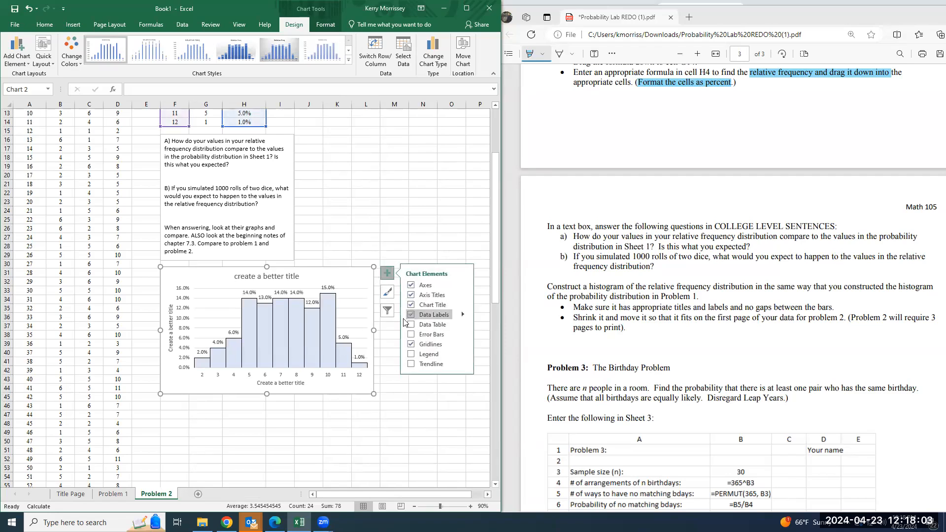
click(28, 65)
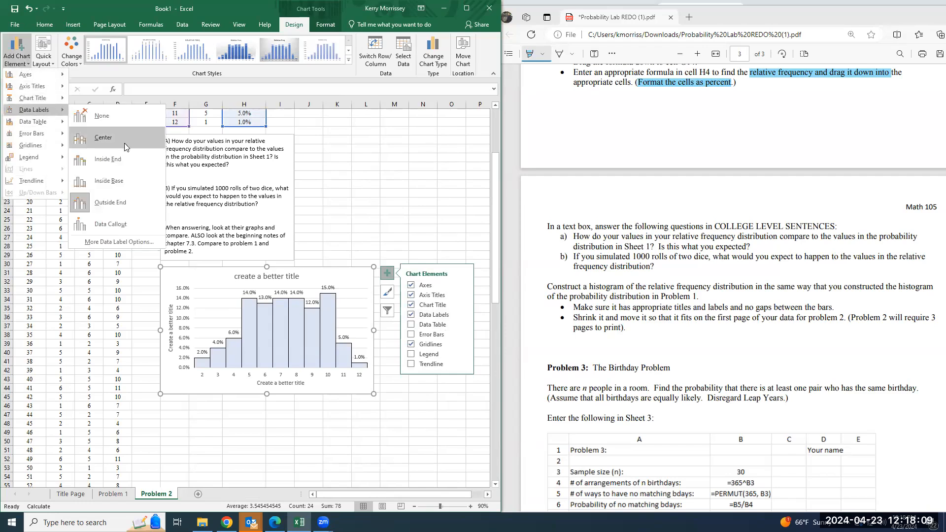
click(126, 163)
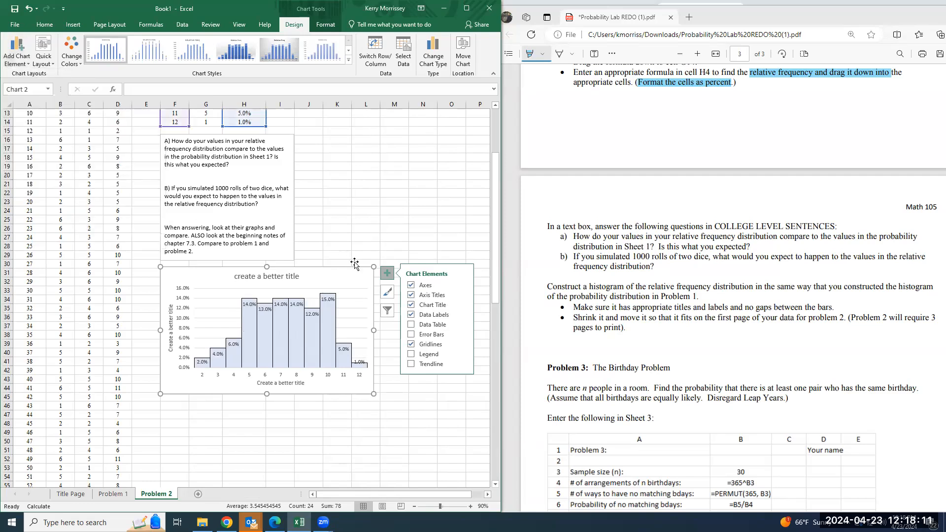
click(108, 209)
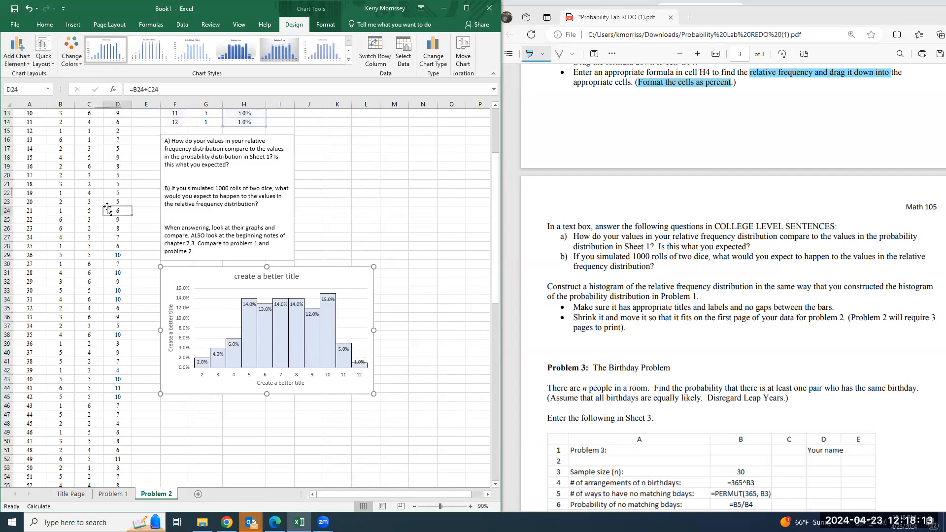
key(Down)
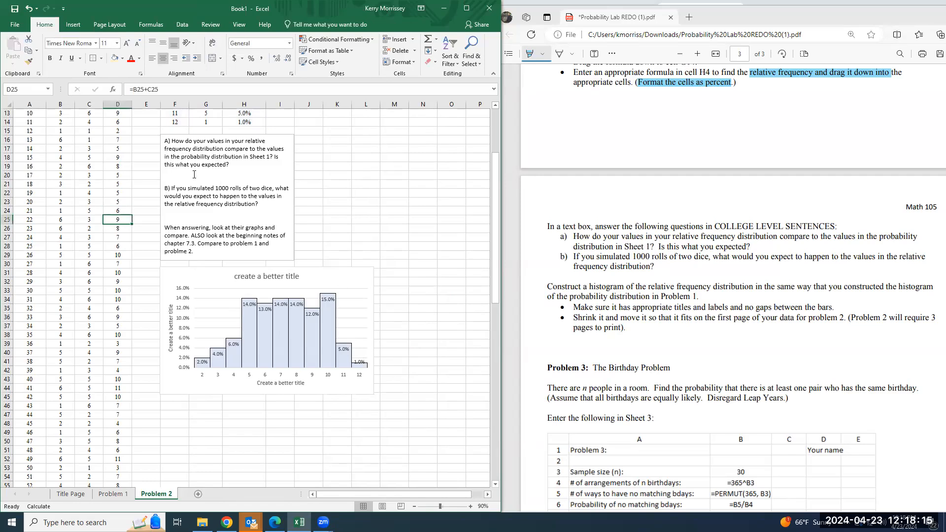
Re-enter the existing COUNTIF formula in cell G14 to regenerate the simulated dice rolls
scroll(194, 174, up, 3)
double_click(215, 152)
click(211, 153)
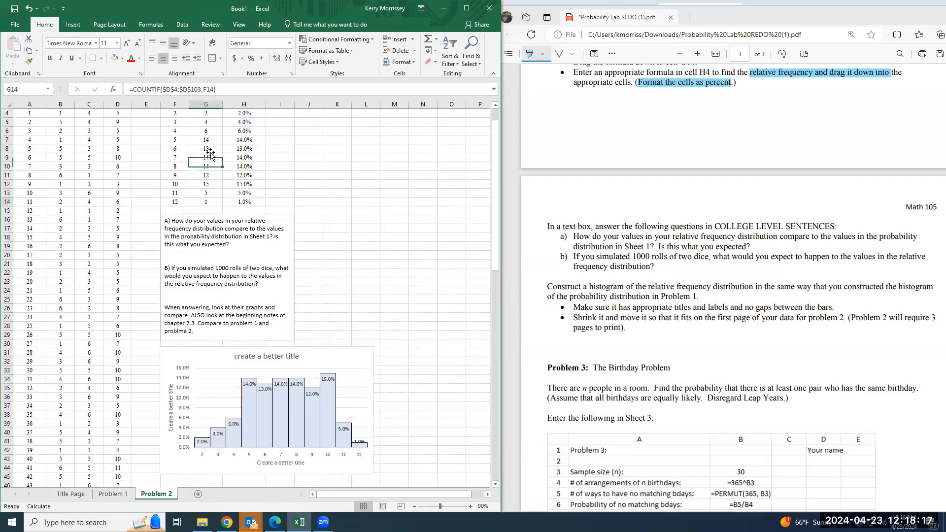
click(238, 90)
key(Return)
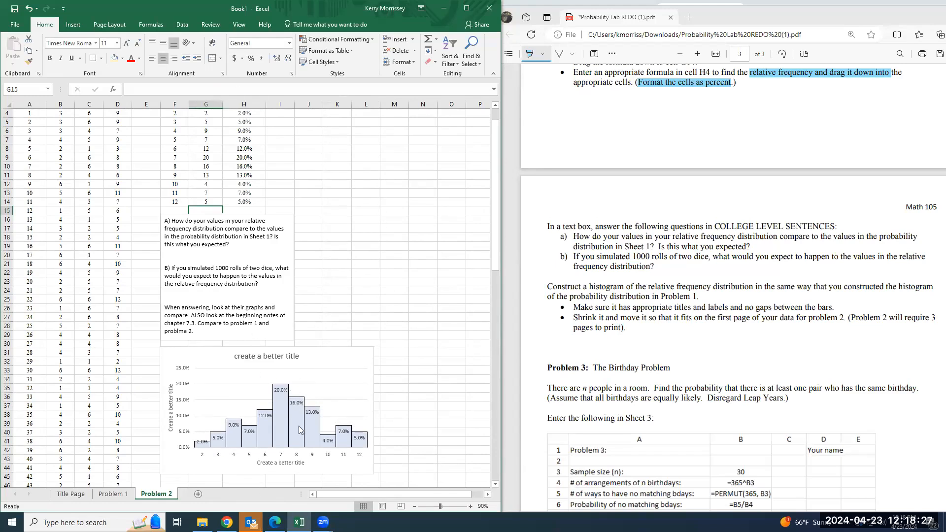
Widen the question text box on the Problem 2 sheet so that it extends to about column M
click(127, 494)
click(157, 493)
scroll(209, 375, up, 1)
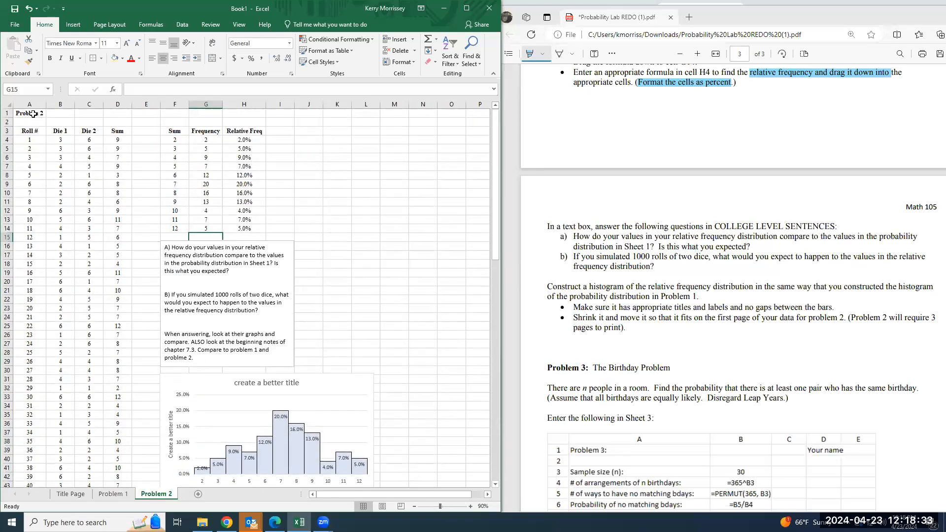
click(292, 278)
drag(295, 303, 397, 304)
click(452, 353)
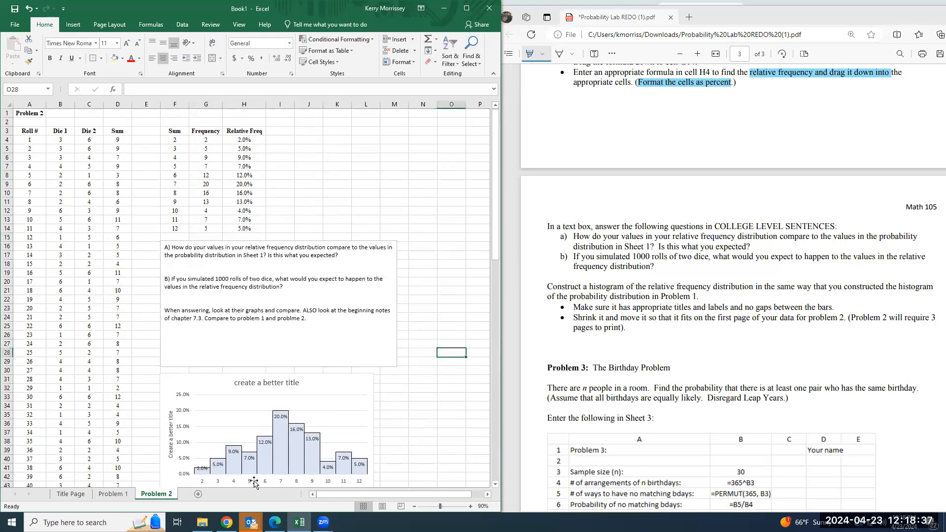
Add a new worksheet and name it "Problem 3"
click(198, 494)
key(alt+h)
text(orProblem 3)
key(Return)
In the lab PDF, highlight the Problem 3 heading, "is at least one pair who has the same birthday" and "Disregard Leap Years"
scroll(610, 323, down, 2)
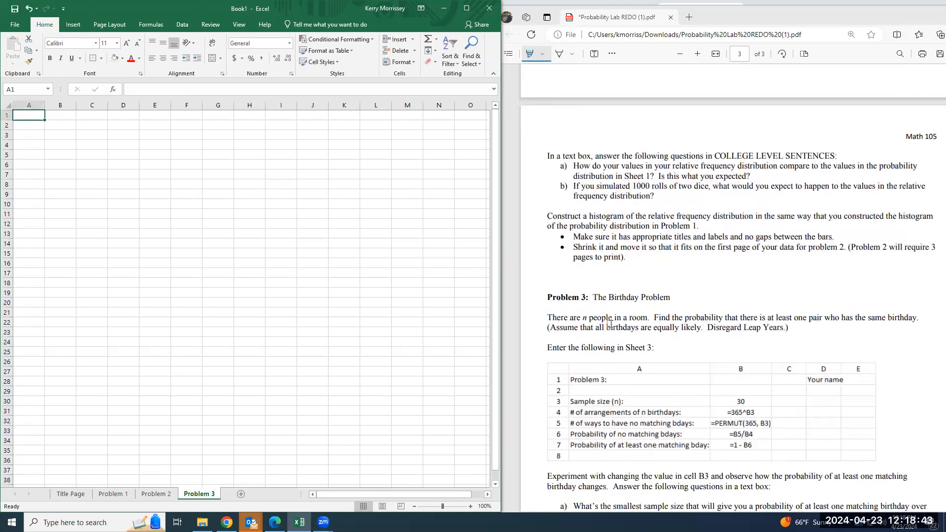
scroll(610, 324, down, 2)
drag(548, 226, 666, 228)
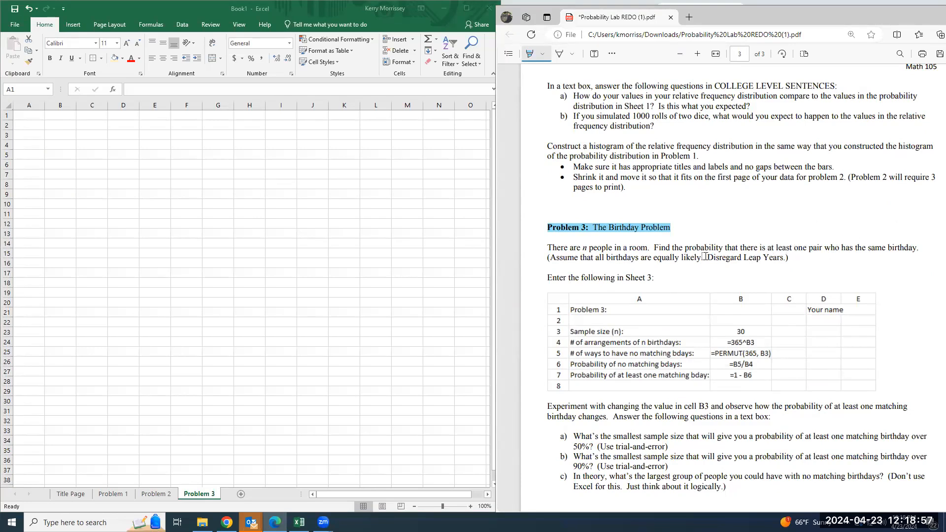
drag(760, 246, 917, 247)
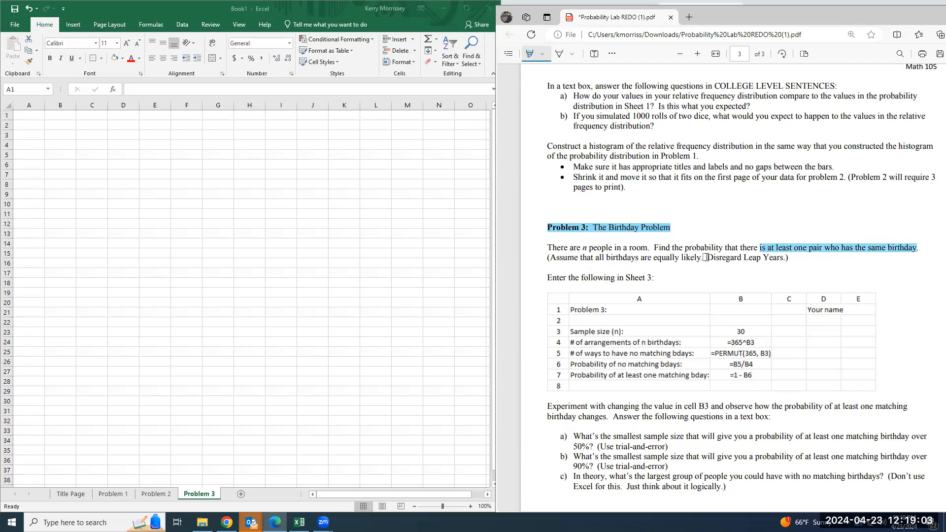
drag(709, 257, 784, 257)
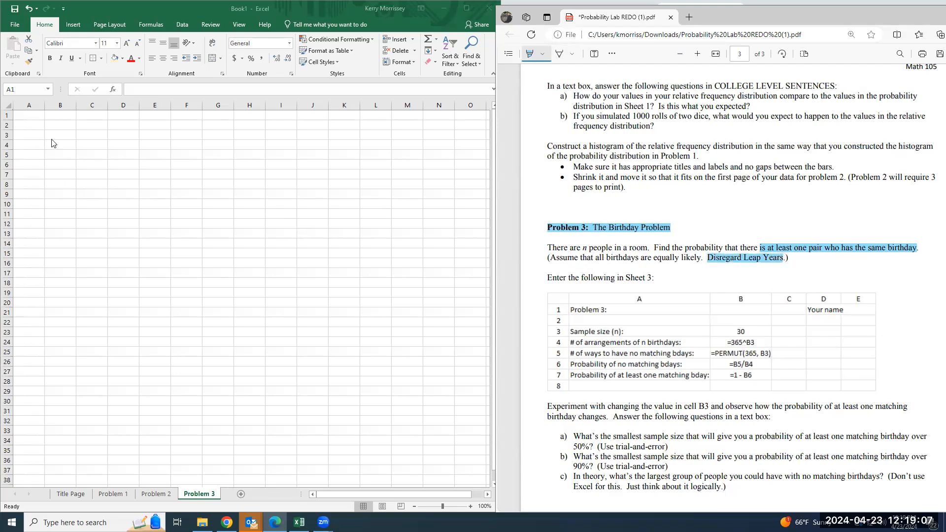
Enter the heading "Problem 3" in cell A1 of the Problem 3 worksheet
click(27, 116)
click(470, 506)
click(470, 507)
click(470, 507)
click(471, 506)
click(471, 506)
click(471, 507)
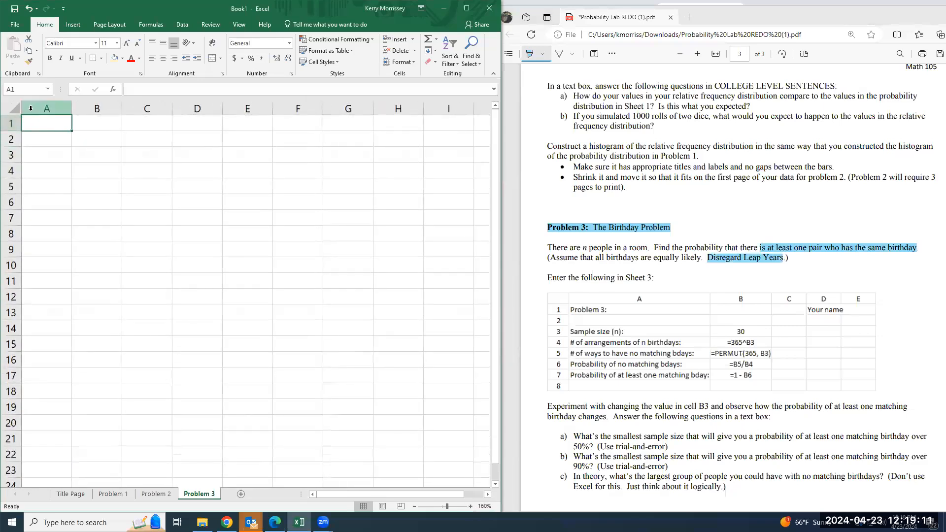
text(Problem 1)
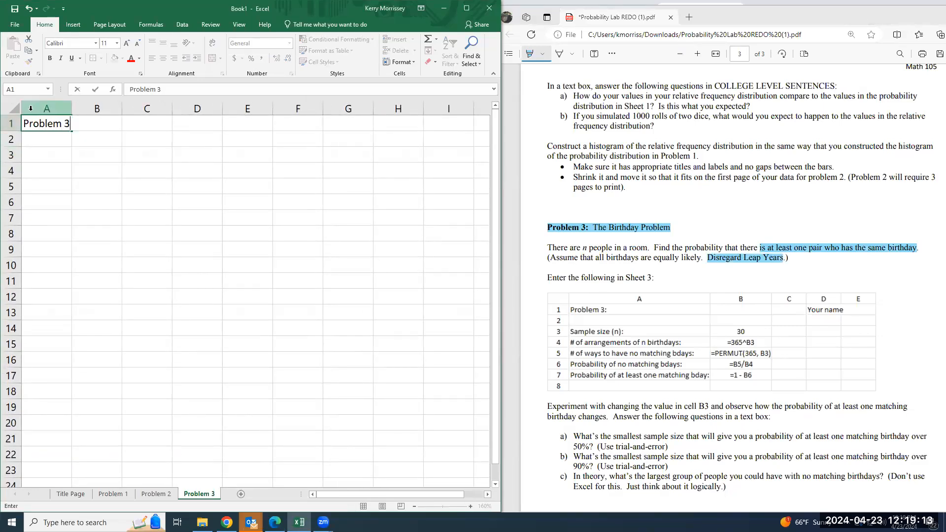
key(Return)
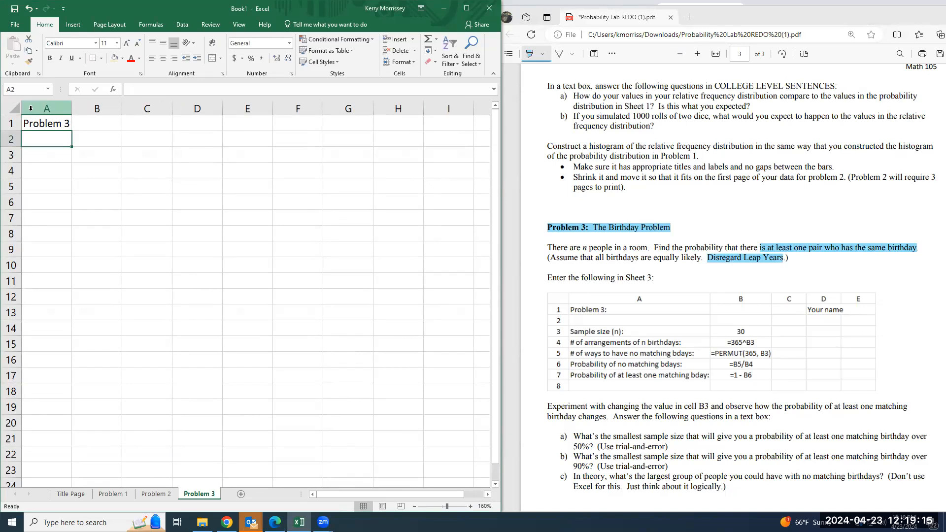
key(Return)
Enter the label "Sample size (n):" in cell A3
text(Sample)
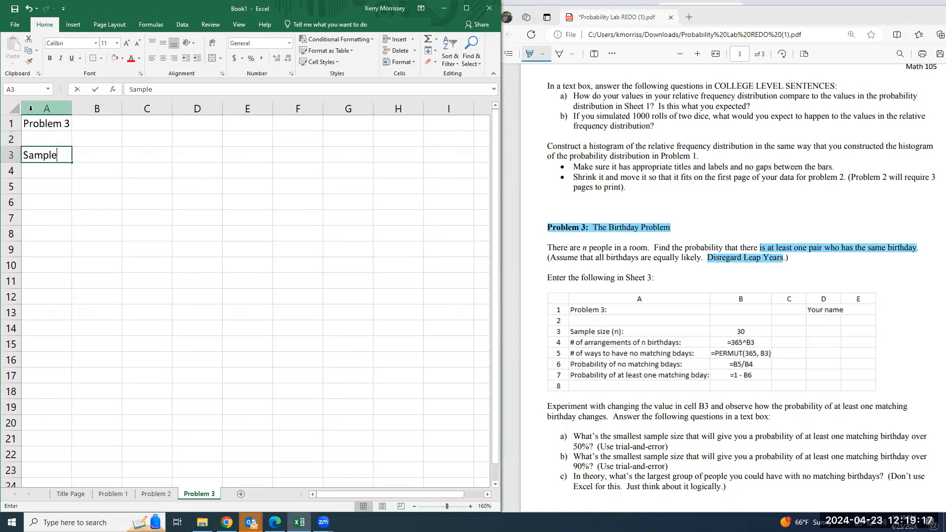
text( size (n)
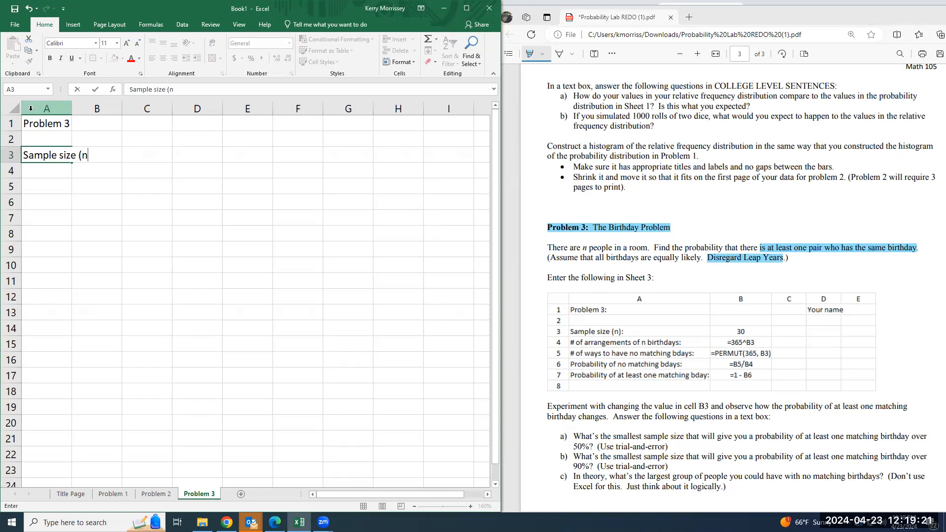
text():)
key(Return)
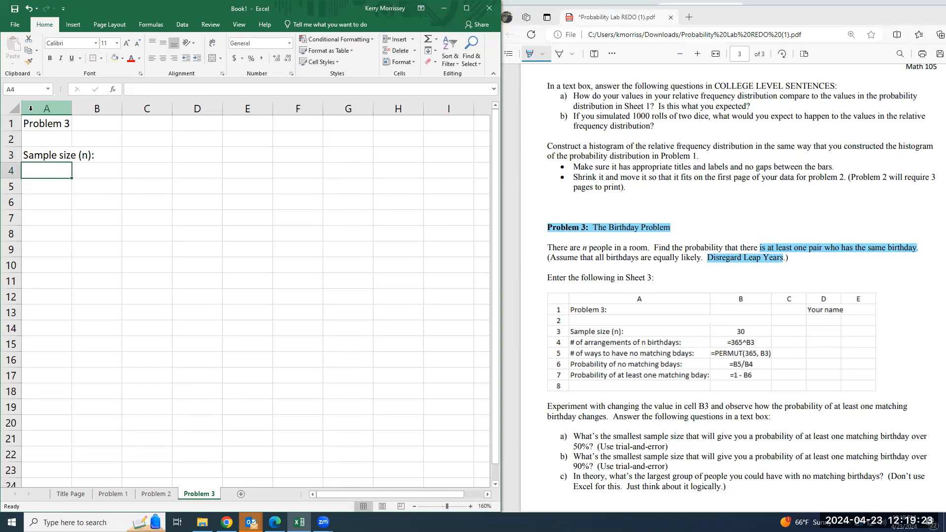
Enter the label "# of arrangements of n birthday:" in cell A4
text(# of wa)
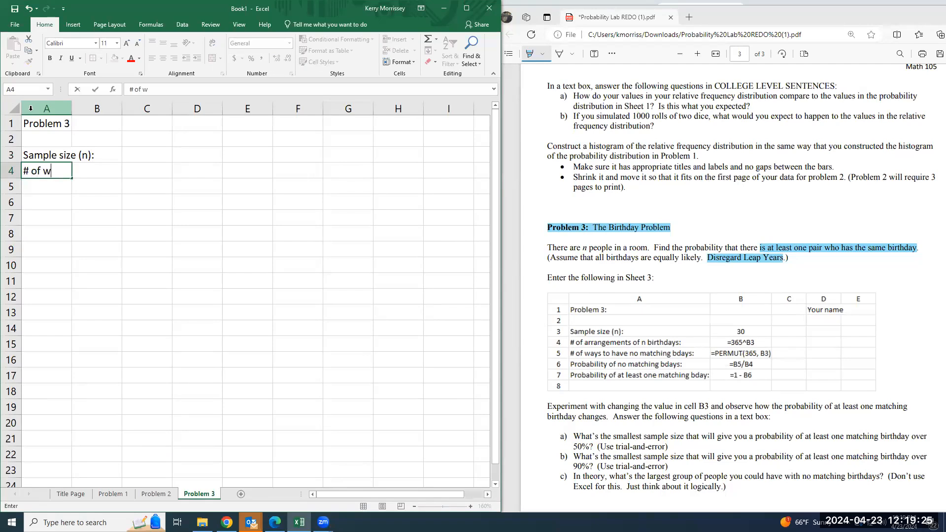
key(BackSpace)
text(arrangements of )
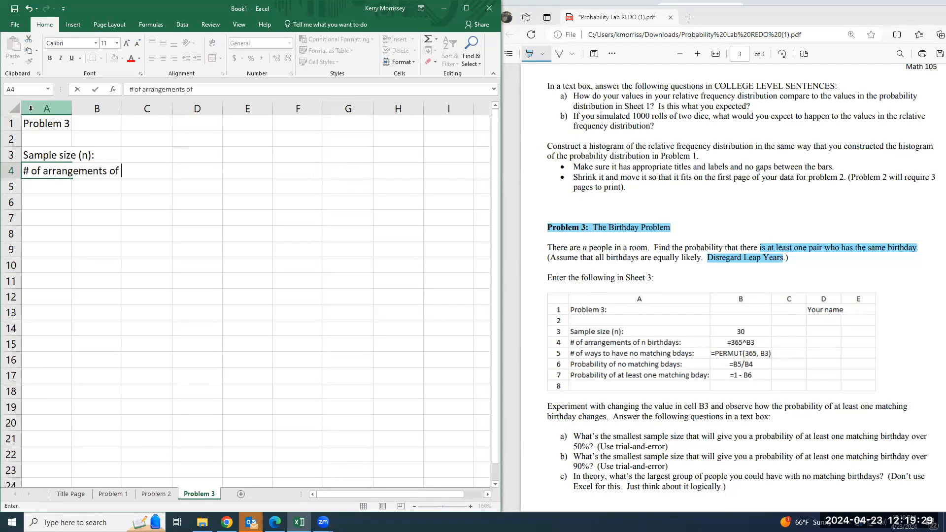
text(n birthday:)
key(Return)
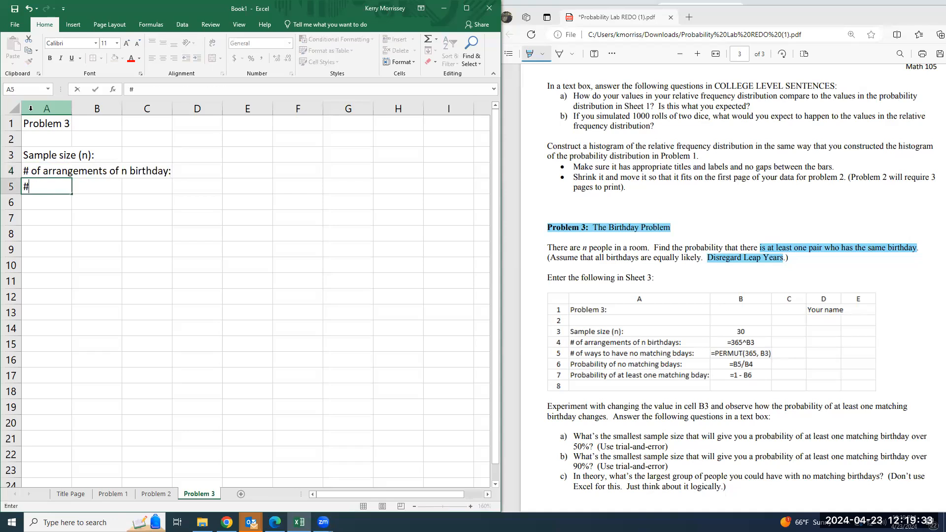
Enter the label "# of ways to have no matching bday:" in cell A5
text(# of a)
key(BackSpace)
key(BackSpace)
text(way s)
text(s to )
text(have no mt)
text(ching bday:)
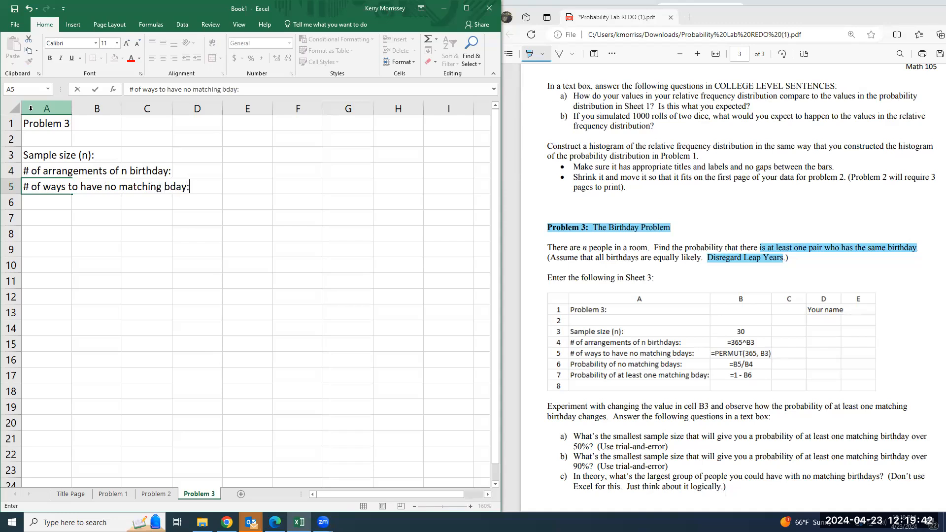
key(Return)
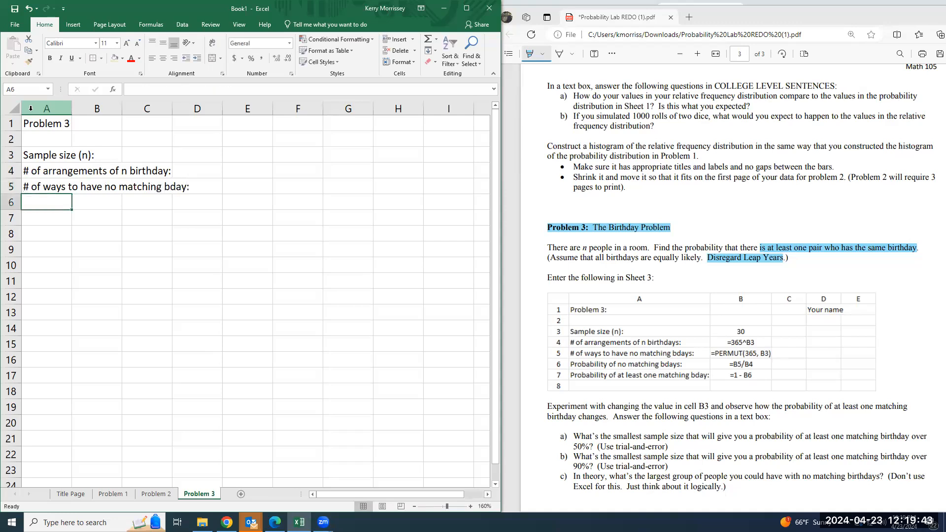
Enter the label "Probability of no matching bdays:" in cell A6
text(Probab)
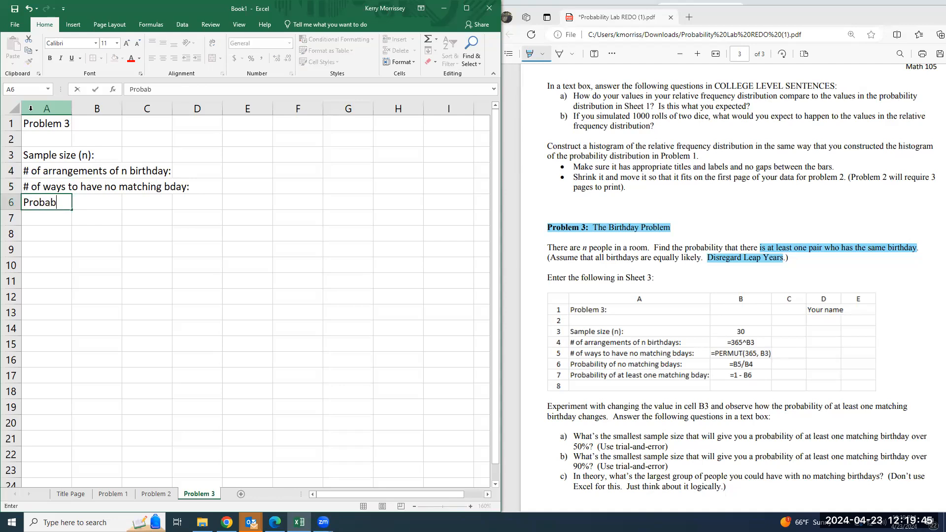
text(ility of no matchui)
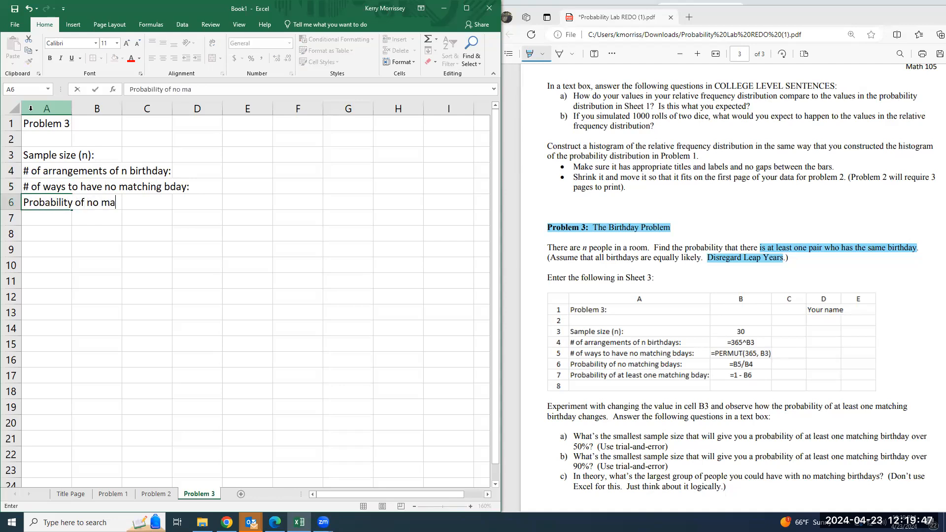
key(BackSpace)
text(ing bday)
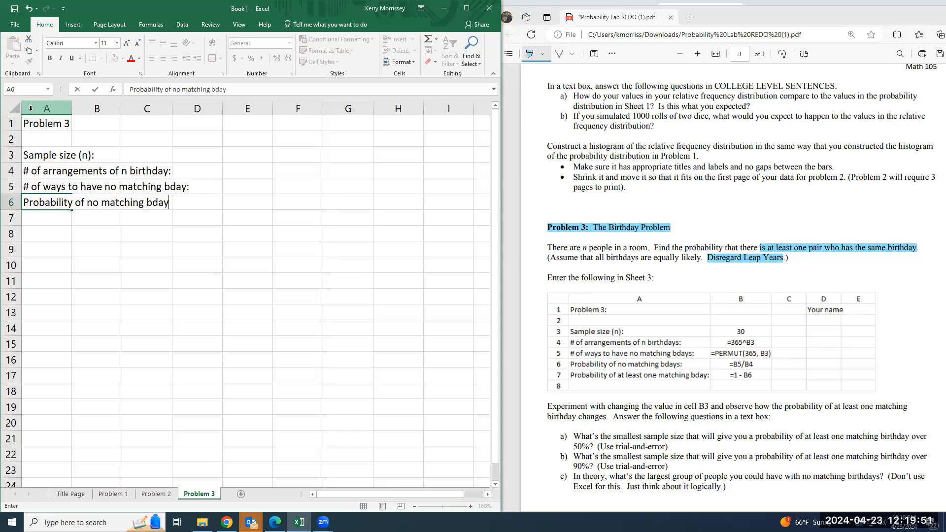
text(s:)
key(Return)
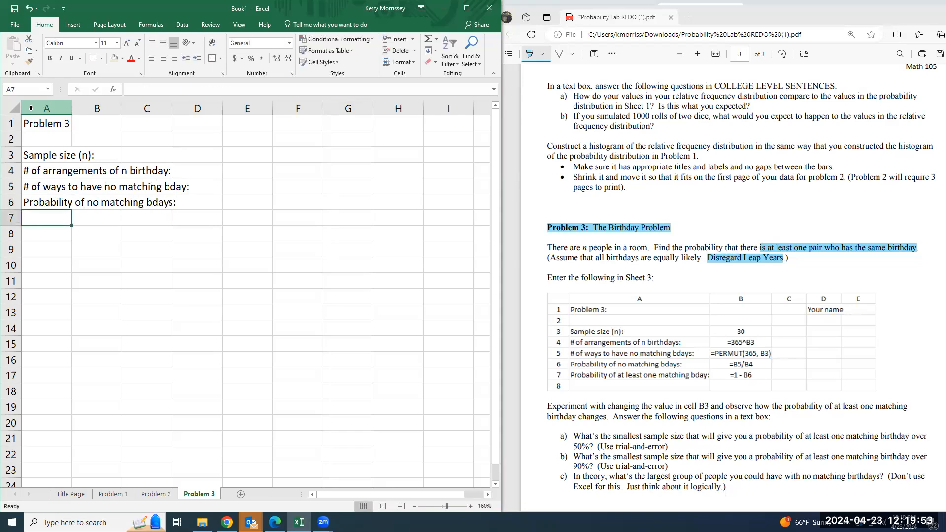
Enter "Probability of at least one matching bday:" in cell A7 and widen column A to fit the labels
text(Probability of)
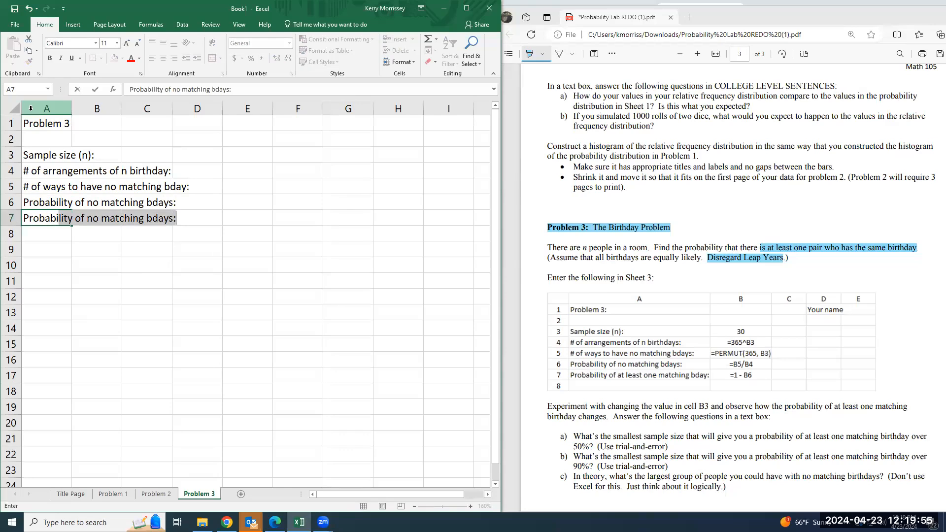
text( at lea)
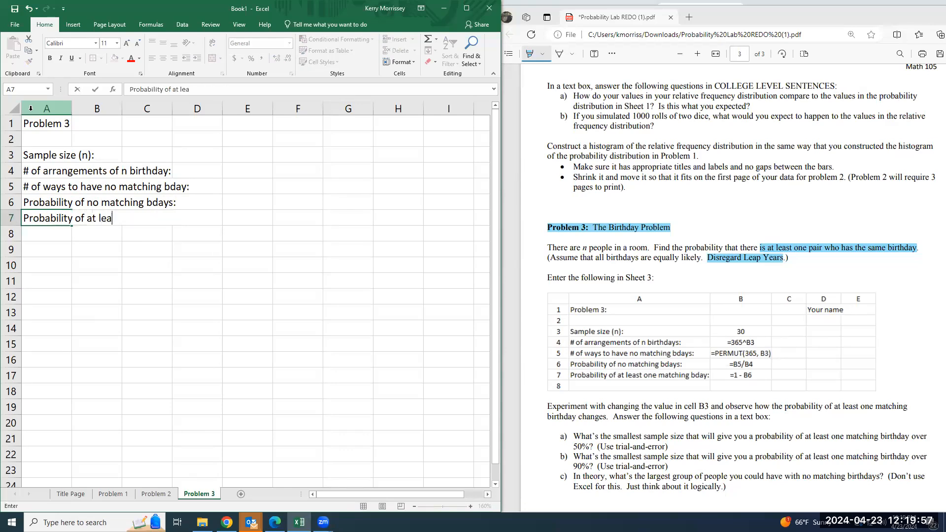
text(st one matching bd)
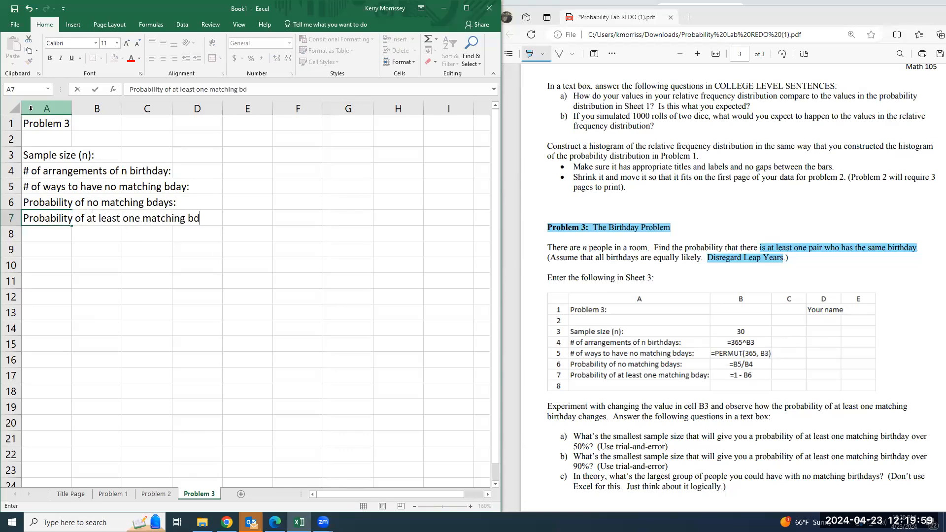
text(ay:)
key(Return)
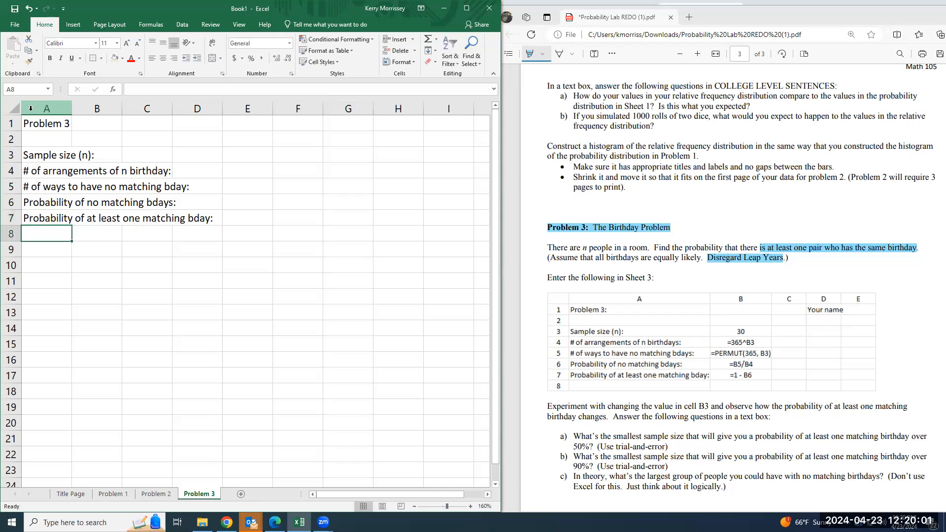
drag(72, 108, 234, 109)
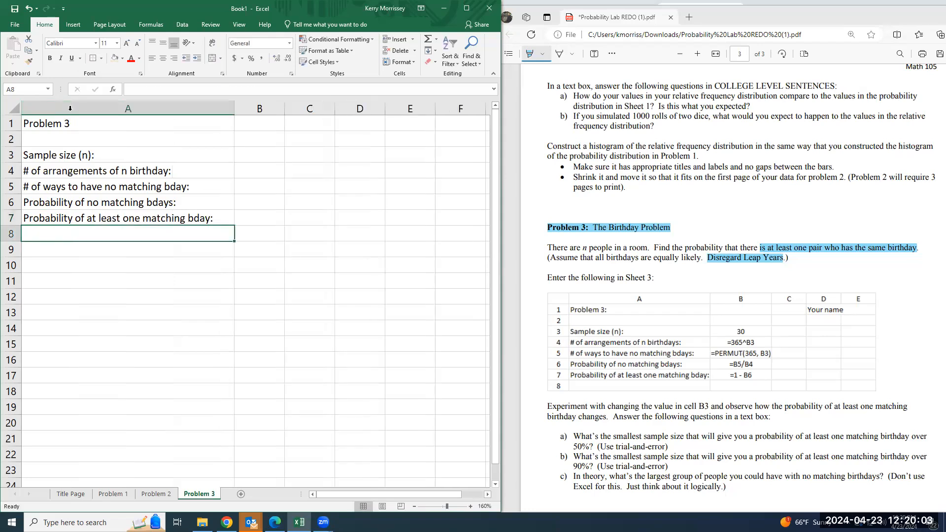
Enter the sample size 30 in cell B3
click(258, 156)
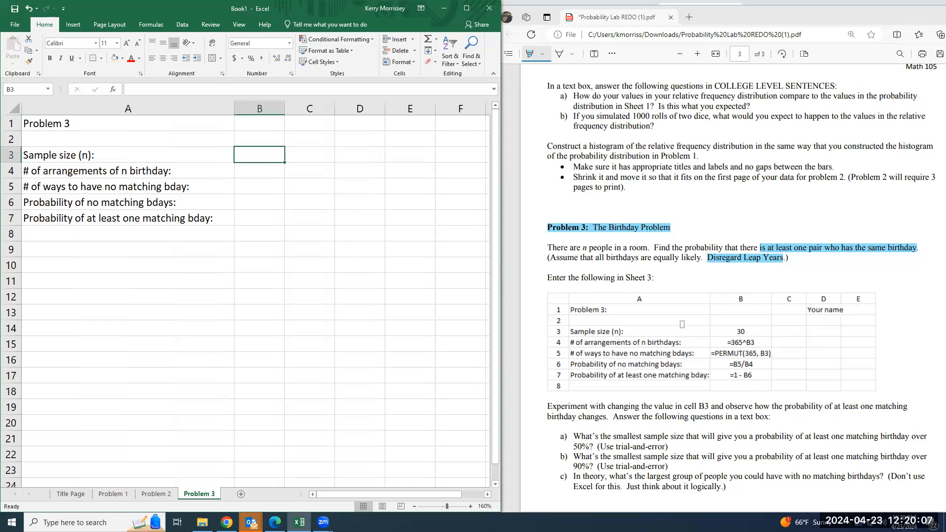
text(30)
key(Return)
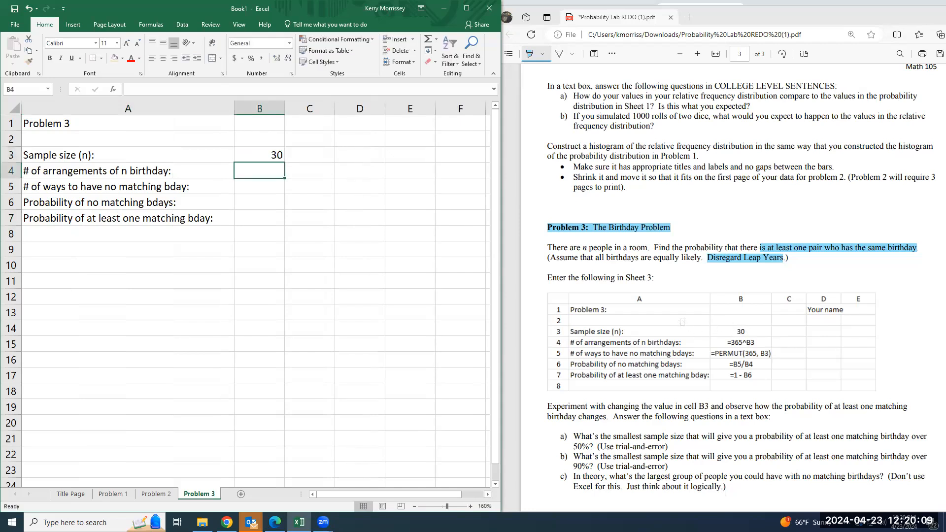
key(Up)
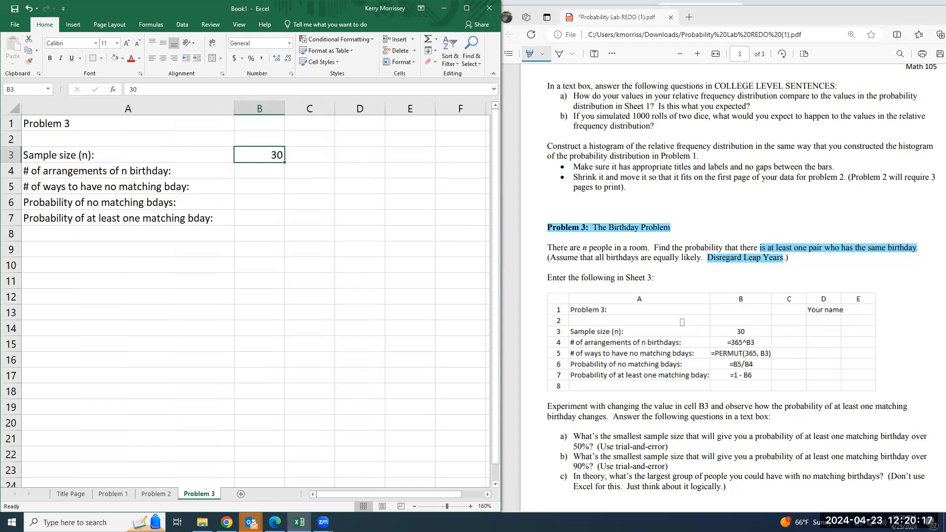
Enter the formula =365^B3 in cell B4 for the number of birthday arrangements
key(Down)
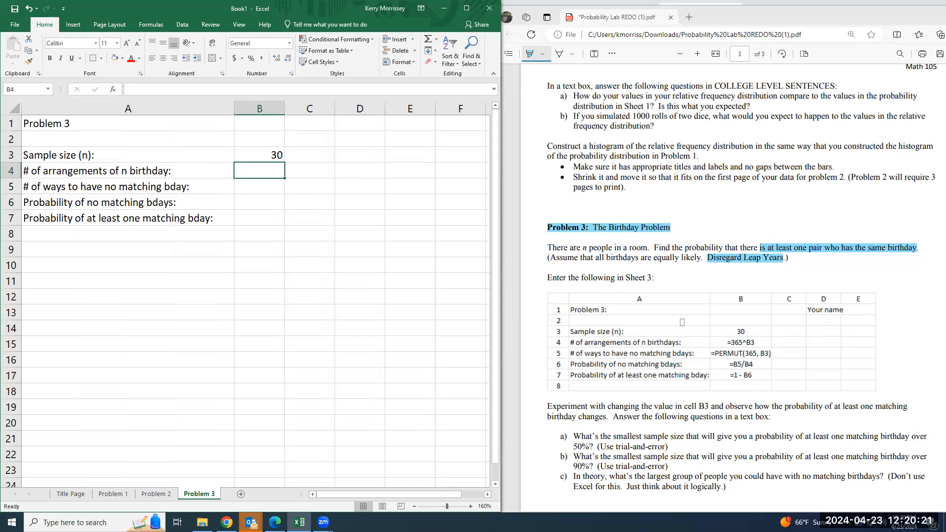
text(=365)
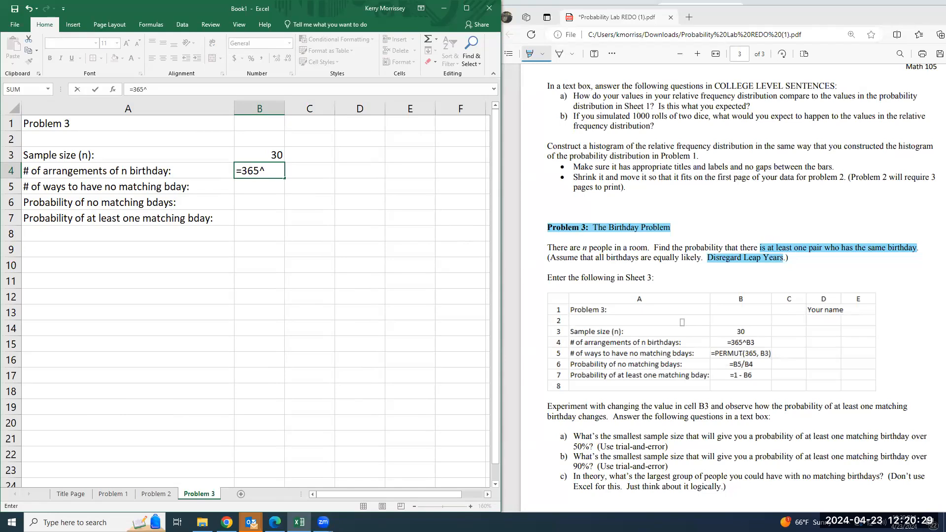
text(^B3)
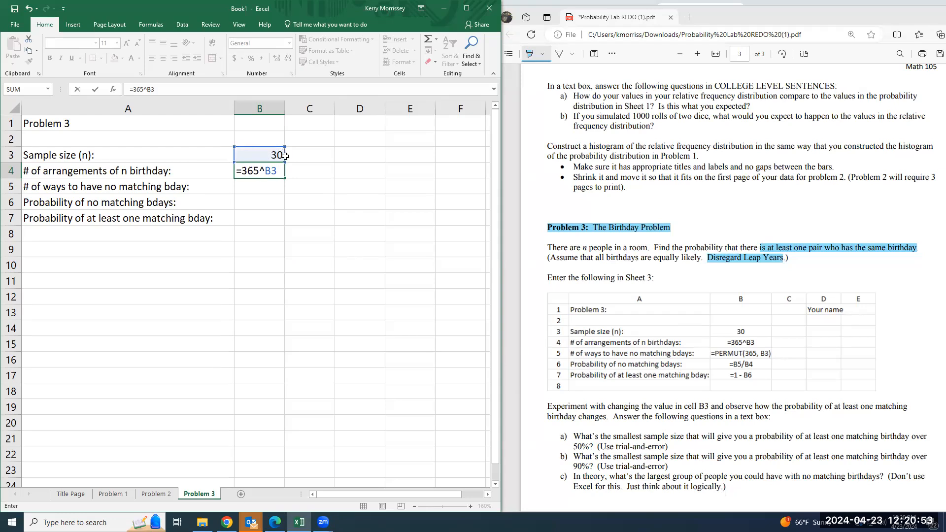
key(Return)
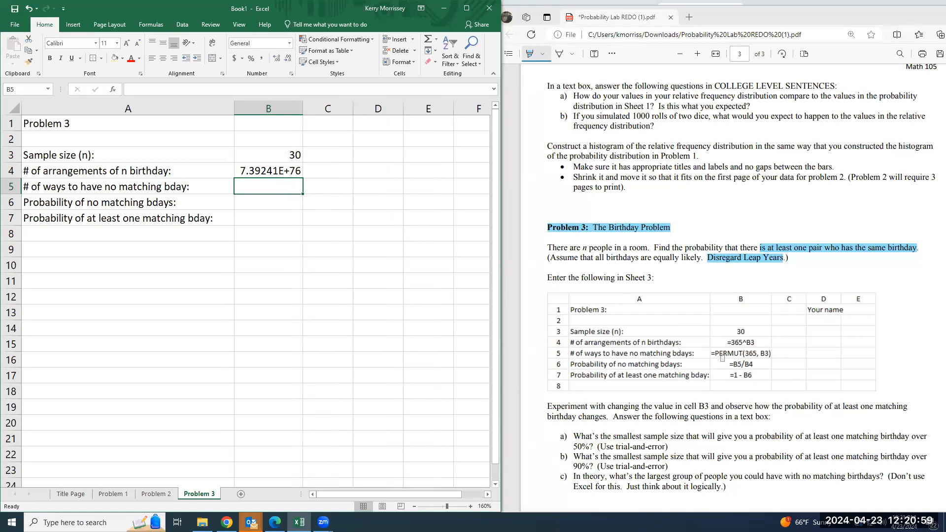
Enter the formula =PERMUT(365,B3) in cell B5 for the number of ways to have no matching birthday
text(=permut)
key(BackSpace)
key(BackSpace)
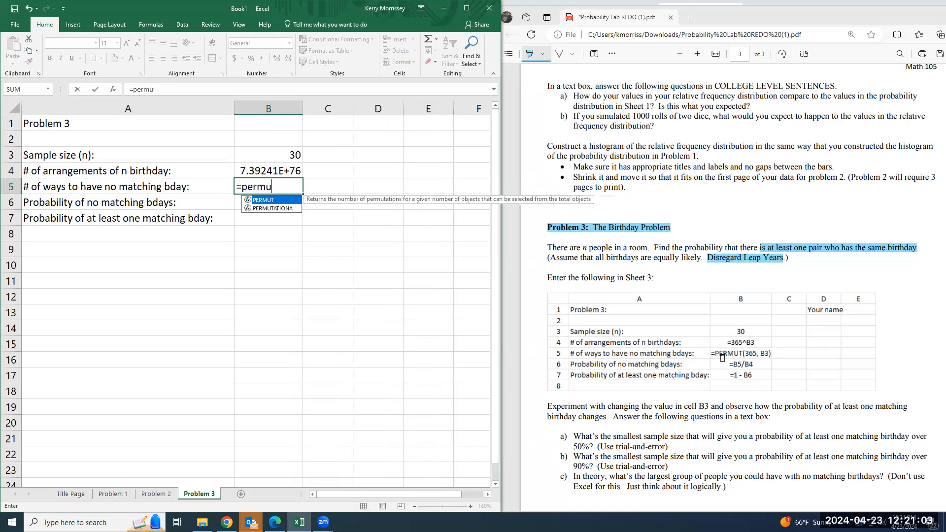
text(()
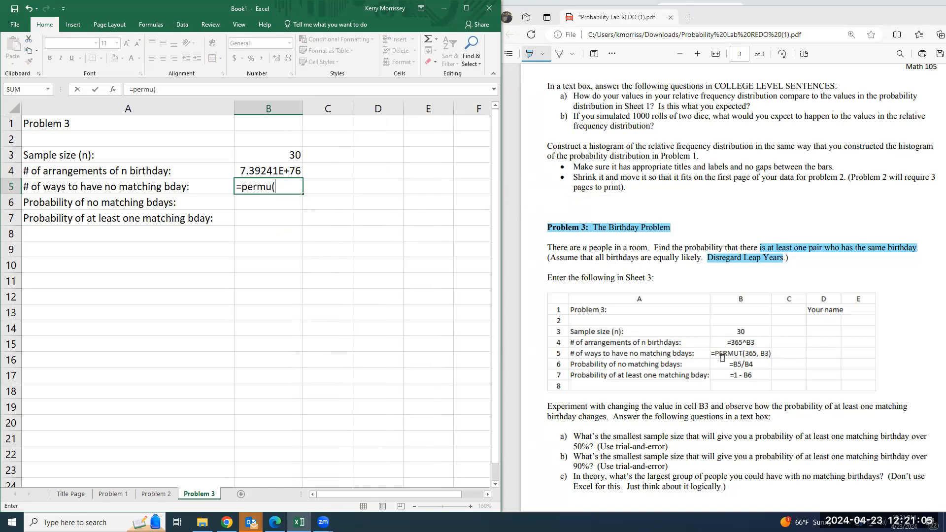
key(BackSpace)
text(t)
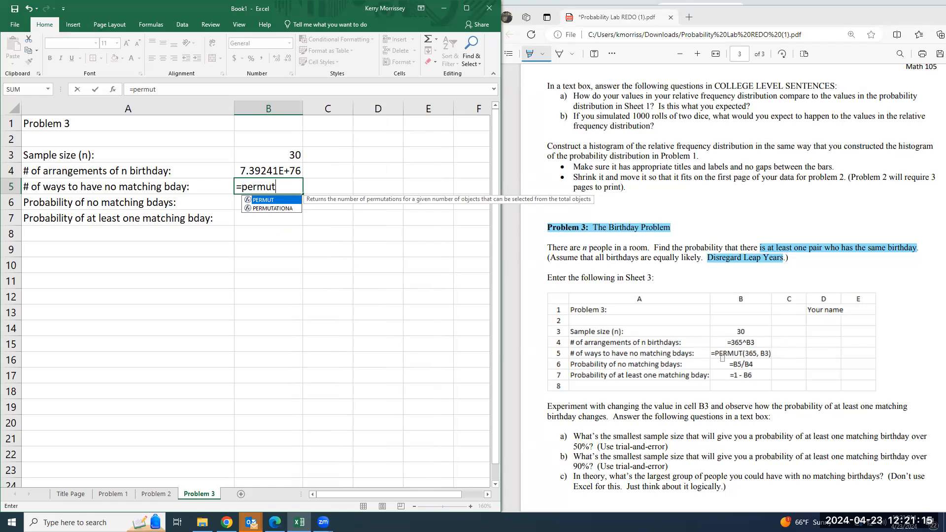
text((365)
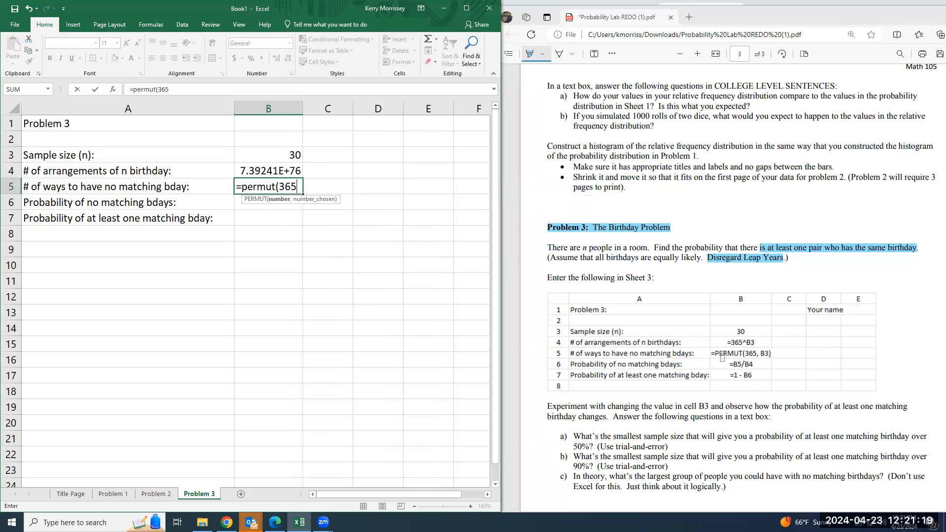
text(,)
click(251, 151)
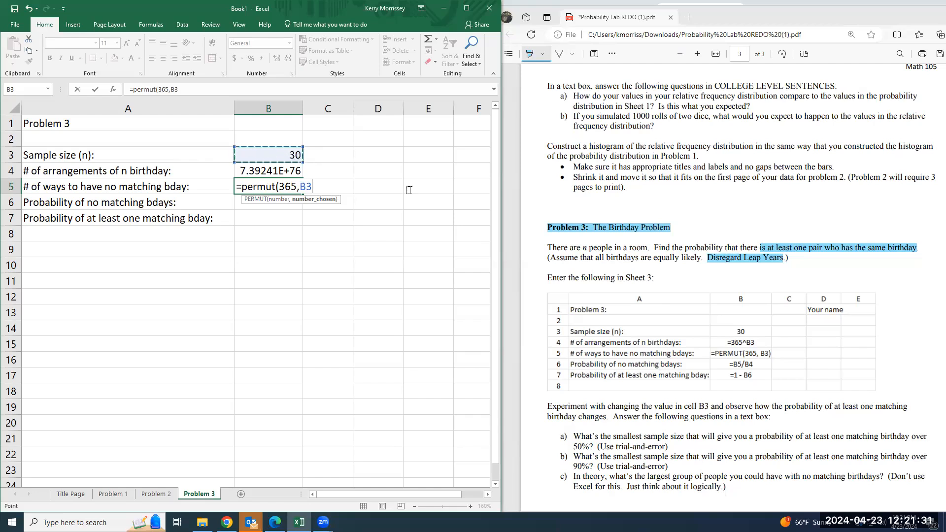
text())
key(Return)
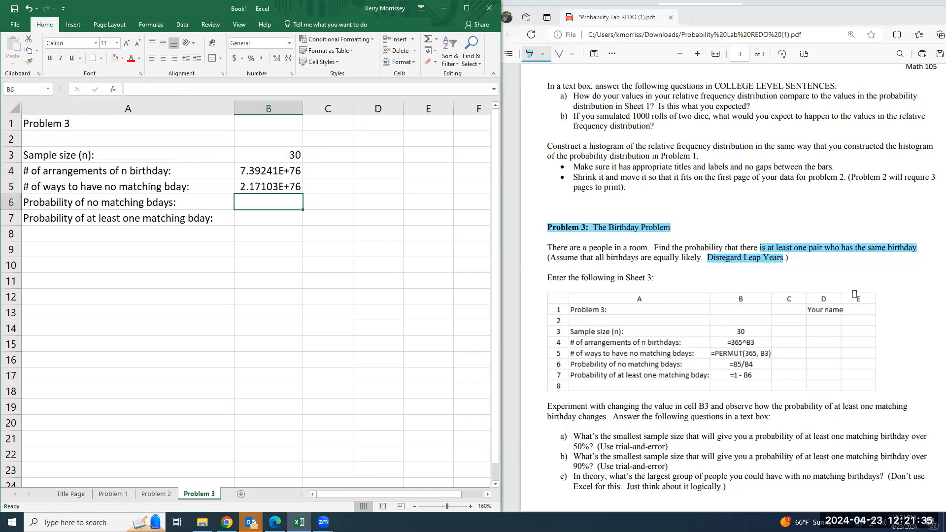
Enter the formula =B5/B4 in cell B6 for the probability of no matching birthdays
text(=)
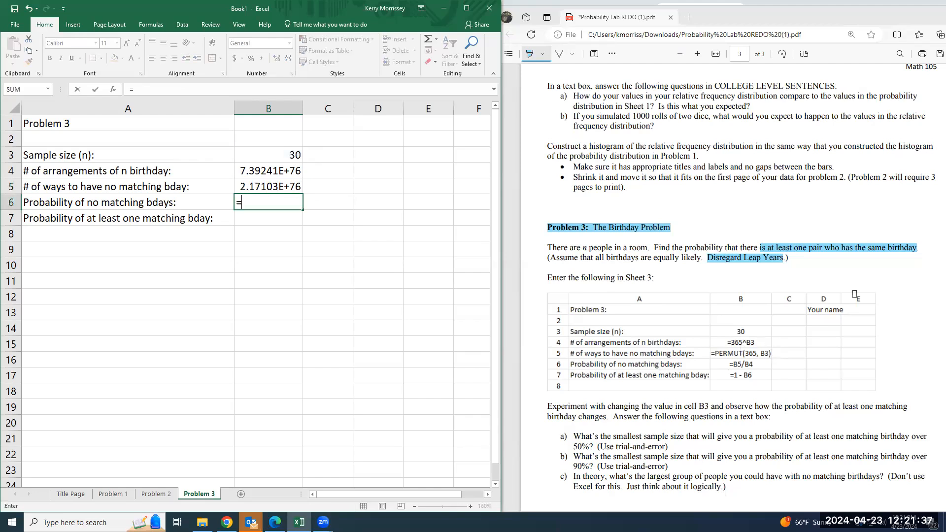
click(251, 188)
text(/)
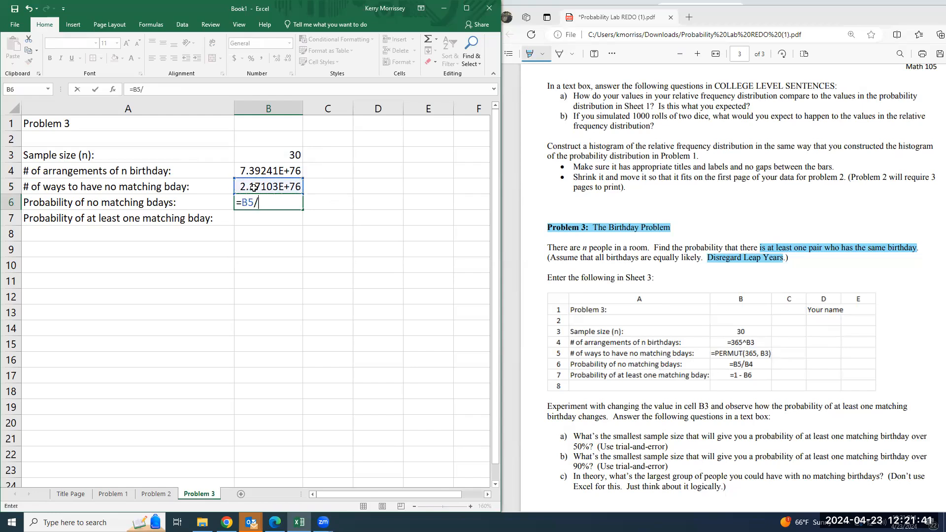
click(265, 168)
key(Return)
key(Up)
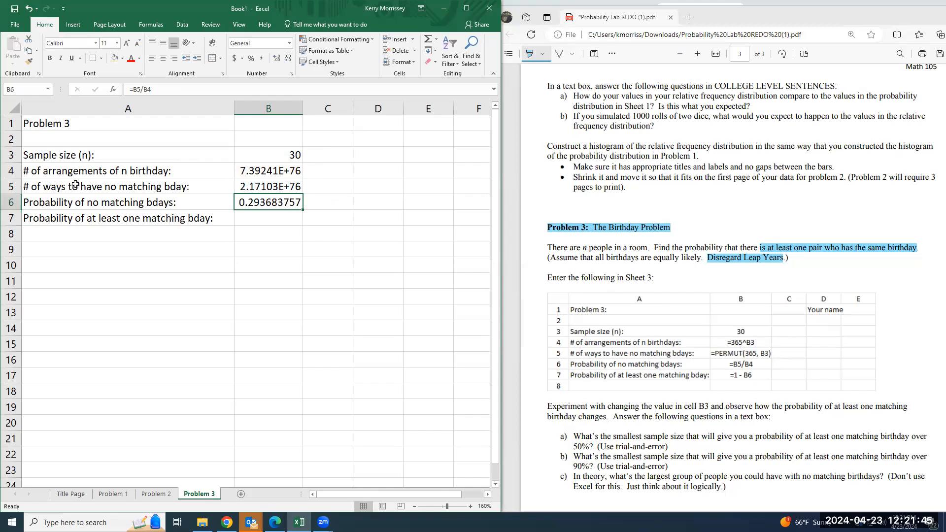
Reduce the probability in cell B6 to four decimal places
click(265, 173)
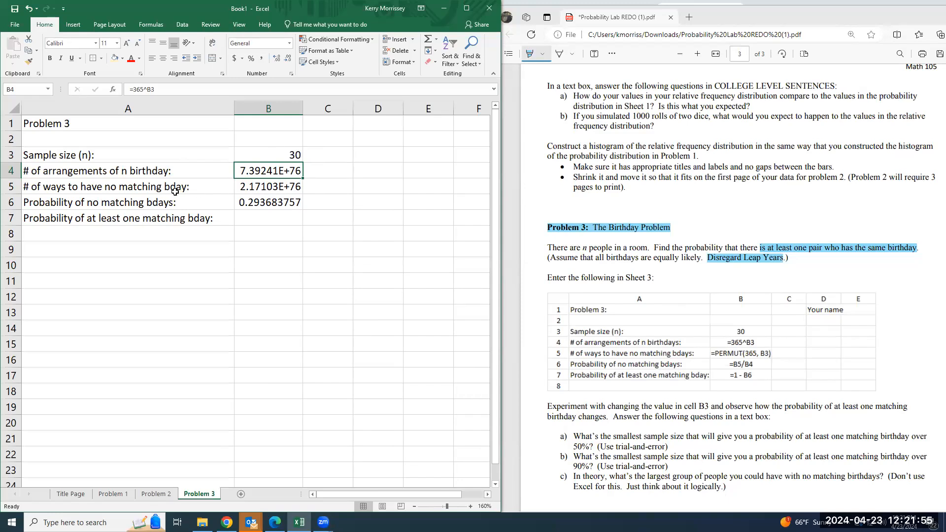
click(265, 202)
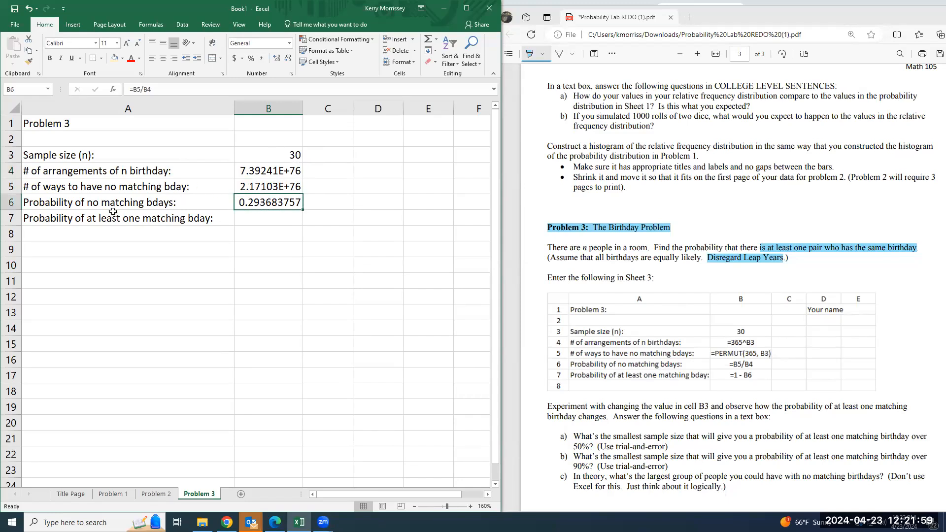
click(289, 58)
click(289, 58)
click(289, 58)
click(288, 58)
click(288, 59)
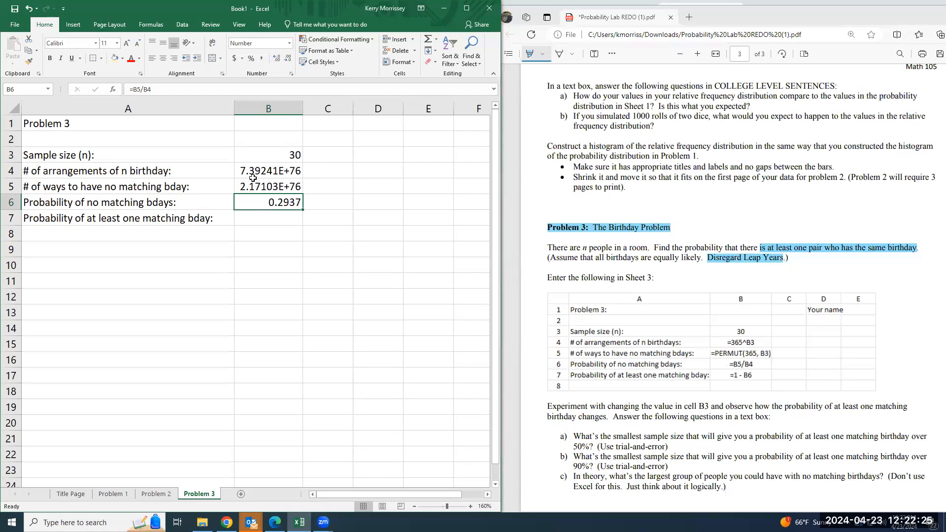
Enter the formula =1-B6 in cell B7 for the probability of at least one matching birthday
click(253, 212)
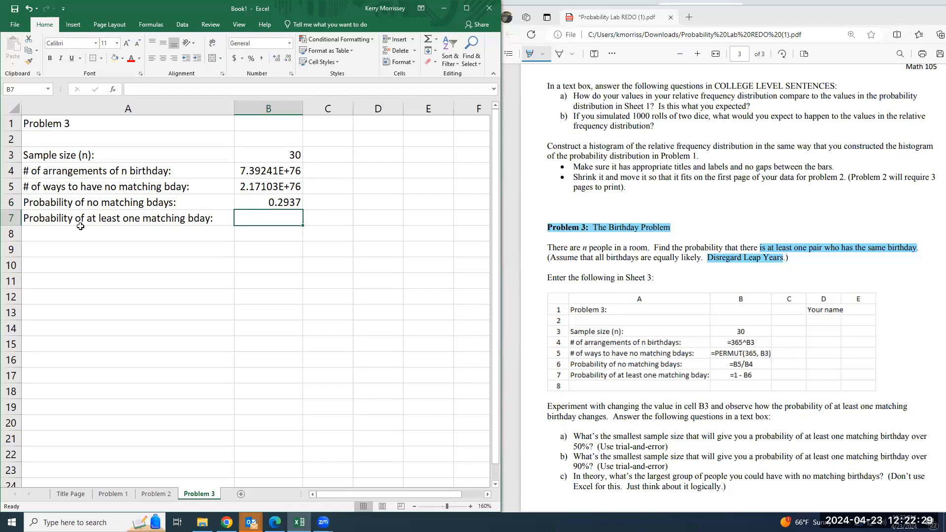
click(191, 206)
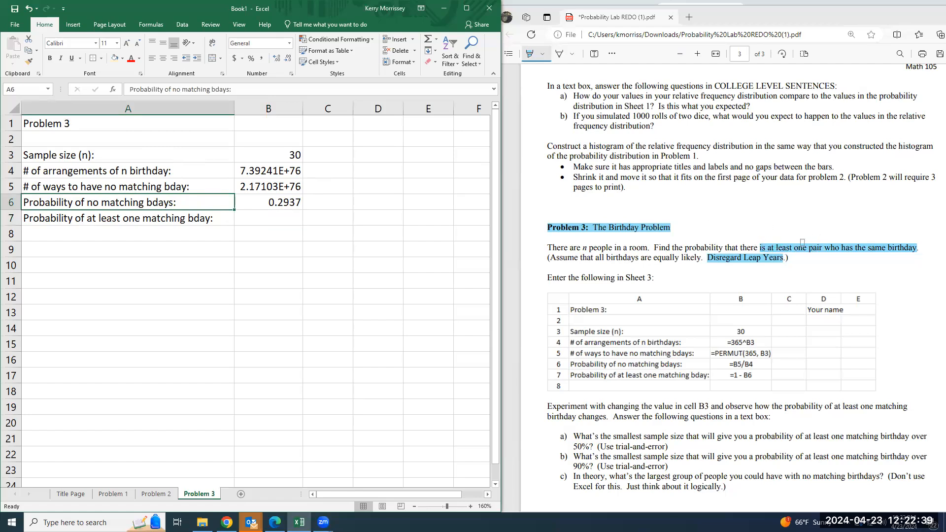
click(277, 217)
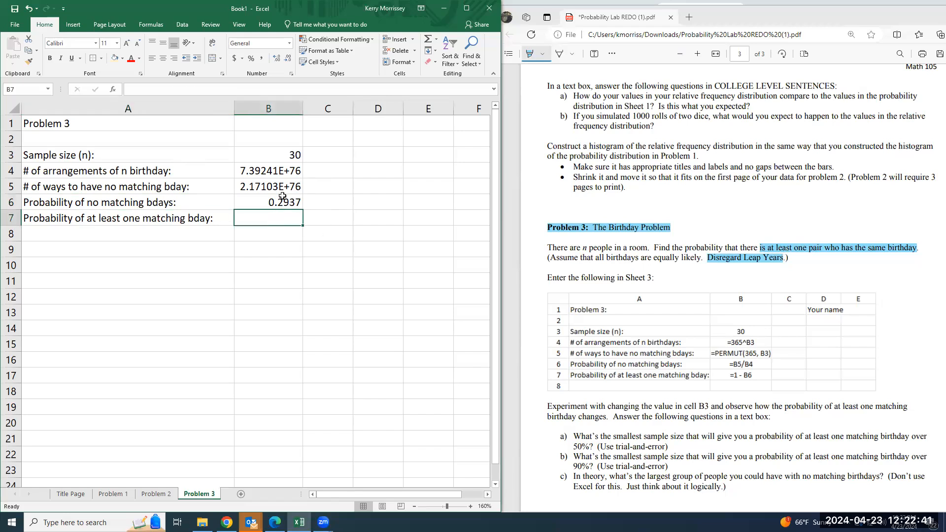
click(281, 200)
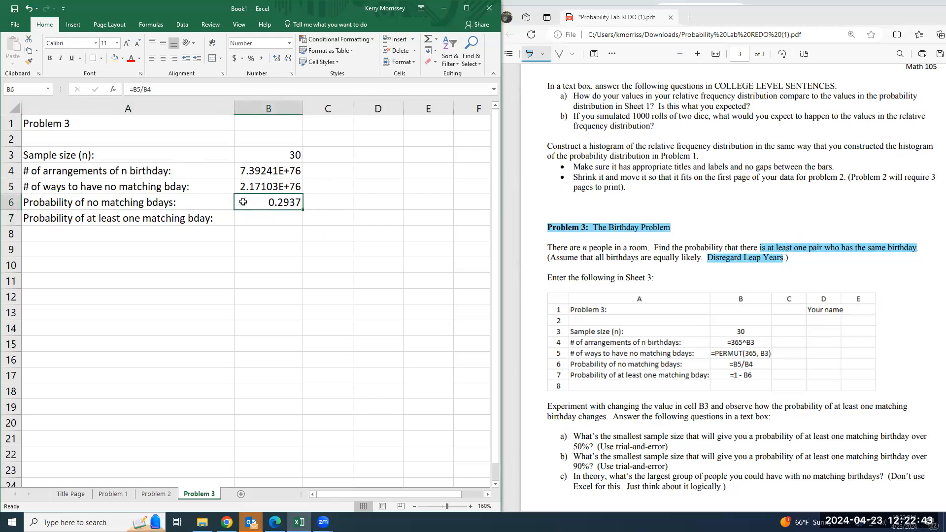
click(294, 218)
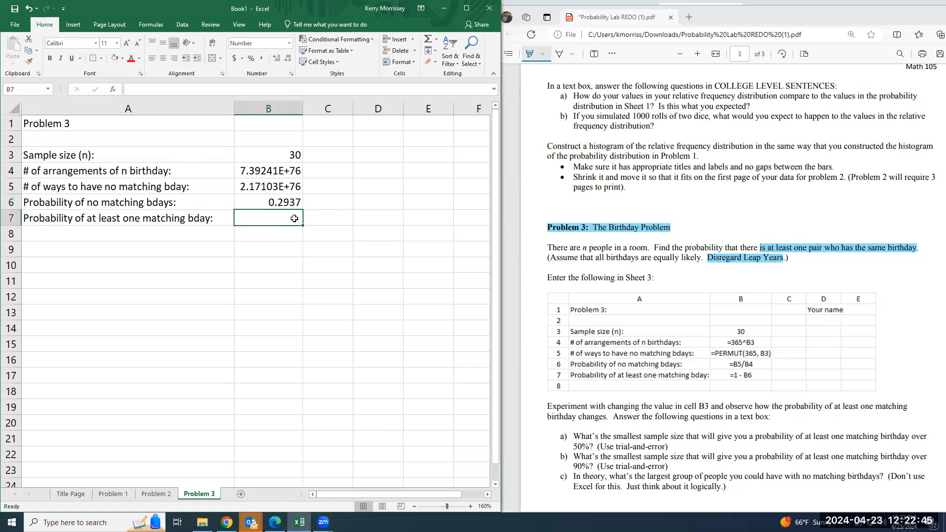
text(=1-)
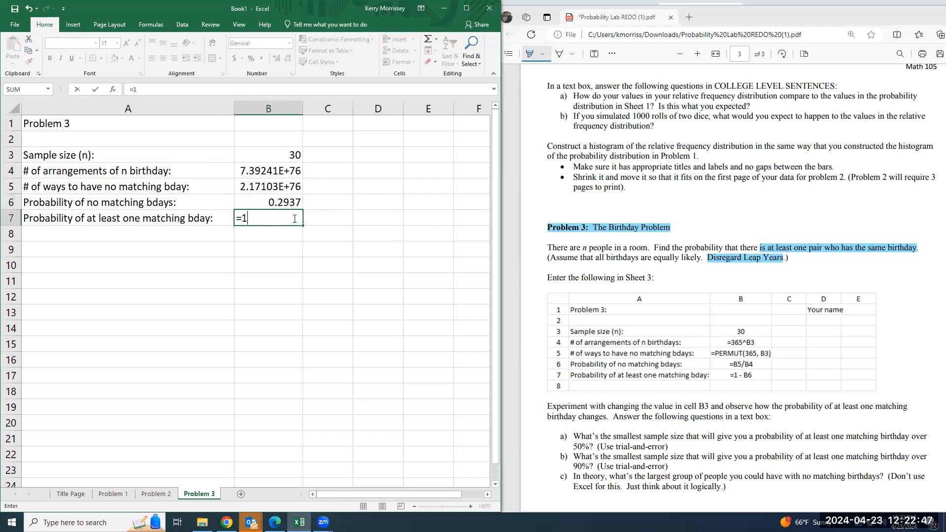
click(288, 205)
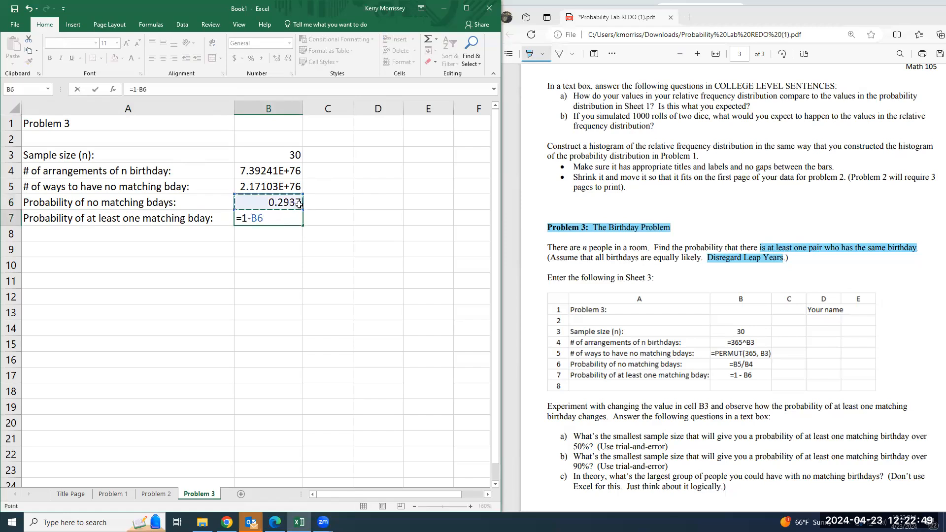
key(Return)
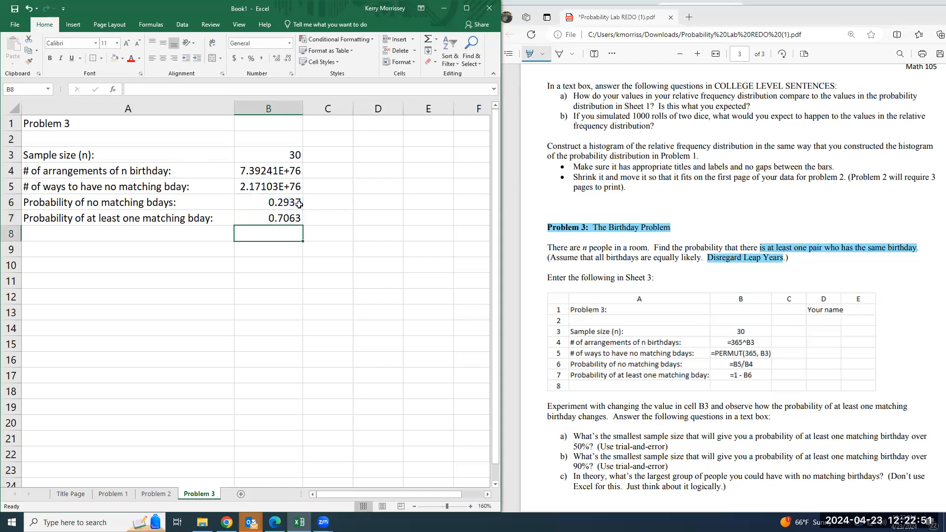
Test a sample size of 32 in cell B3 and set it back to 30
click(276, 156)
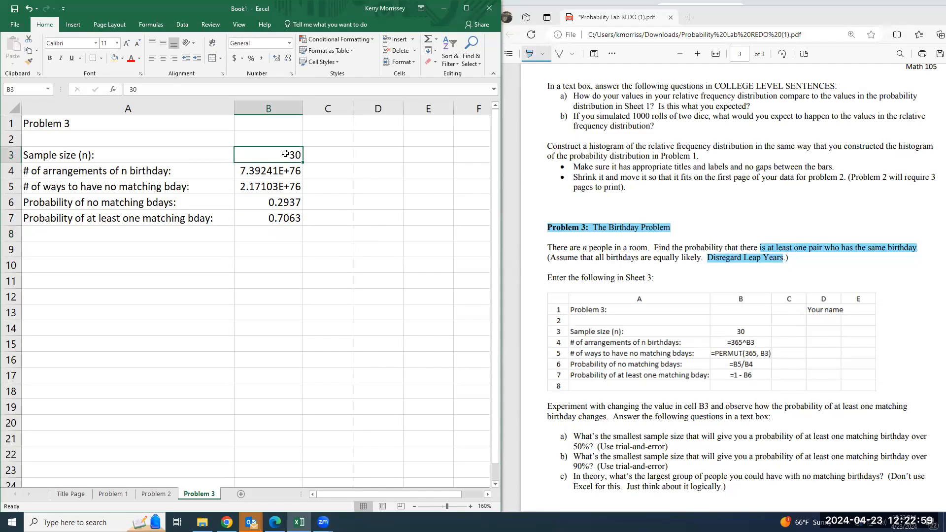
click(260, 218)
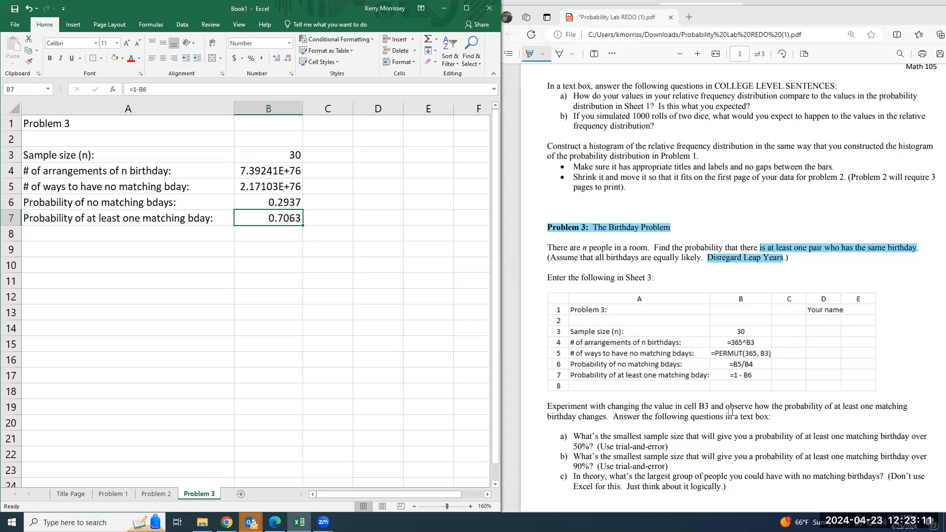
click(283, 157)
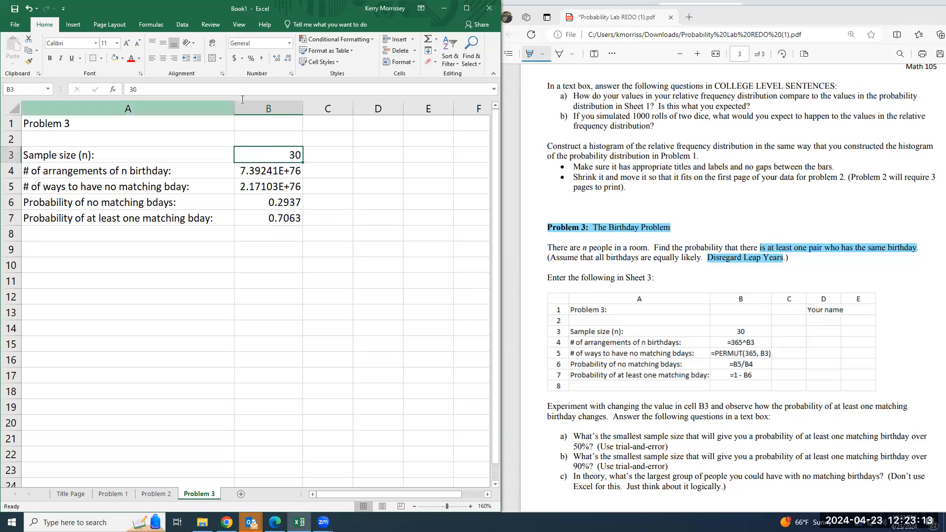
text(32)
key(Return)
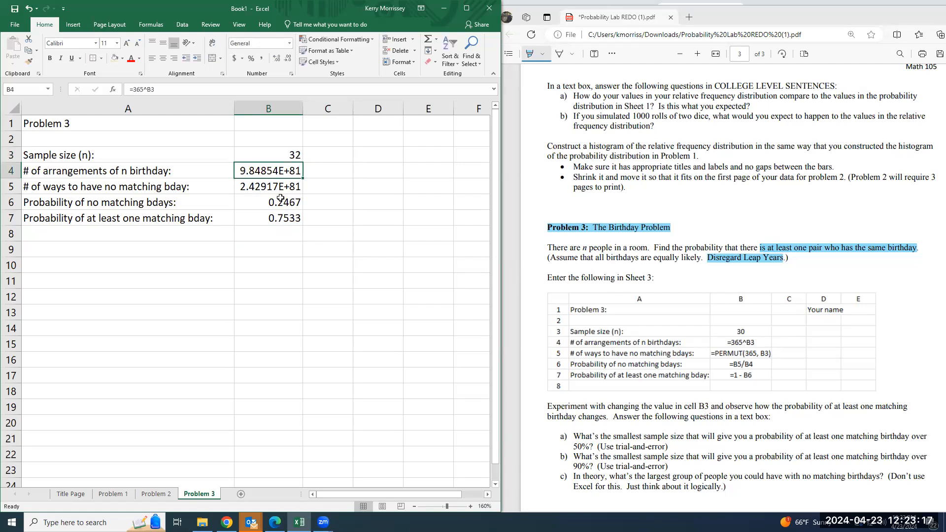
click(295, 155)
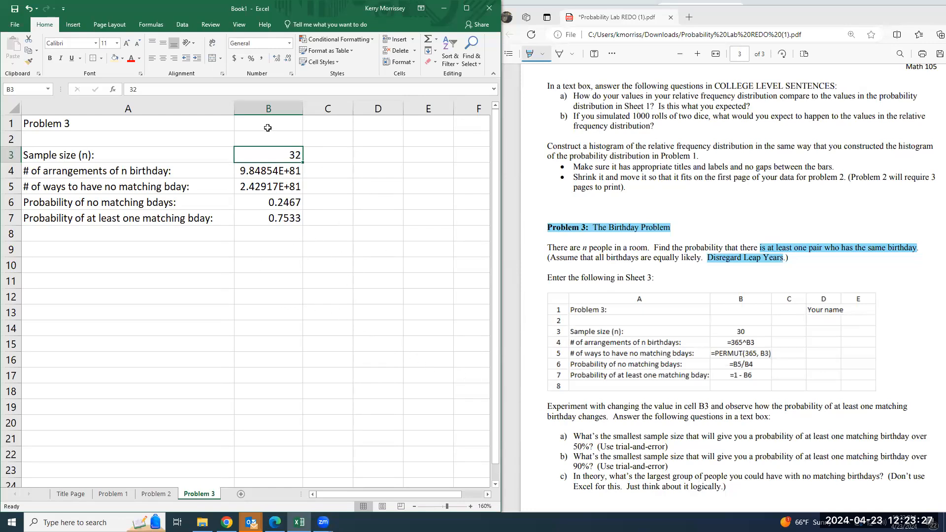
text(30)
key(Return)
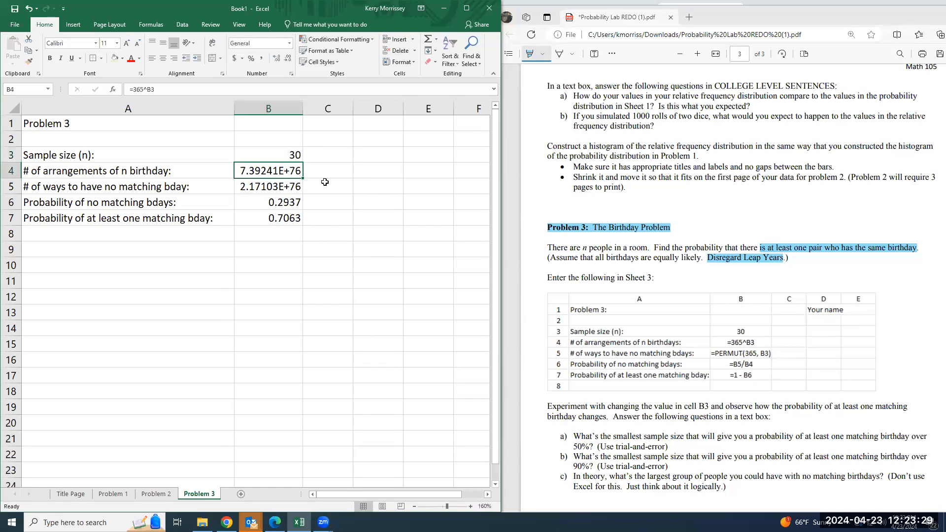
Insert a text box spanning about rows 9 to 18 under the Problem 3 table
click(73, 24)
click(442, 61)
click(444, 94)
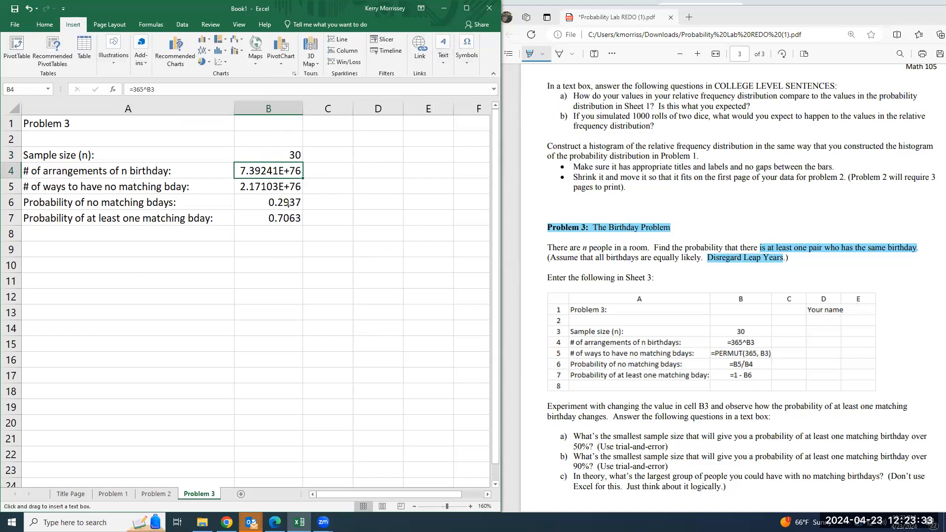
mouse_move(25, 241)
mouse_down()
mouse_move(144, 374)
mouse_move(403, 397)
mouse_up()
Begin the first question in the text box with "A) What is the smallest sample size (Change B3) that"
text(A) What)
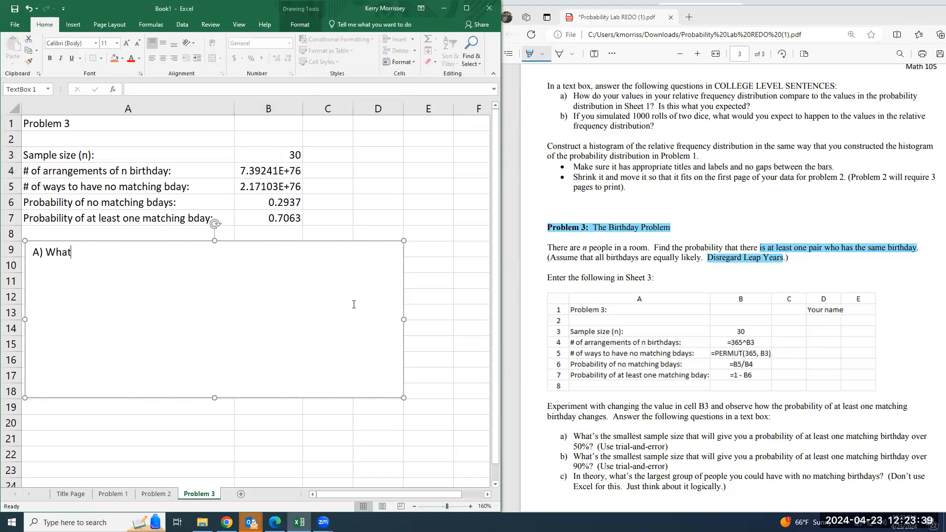
text( is the smallest samp)
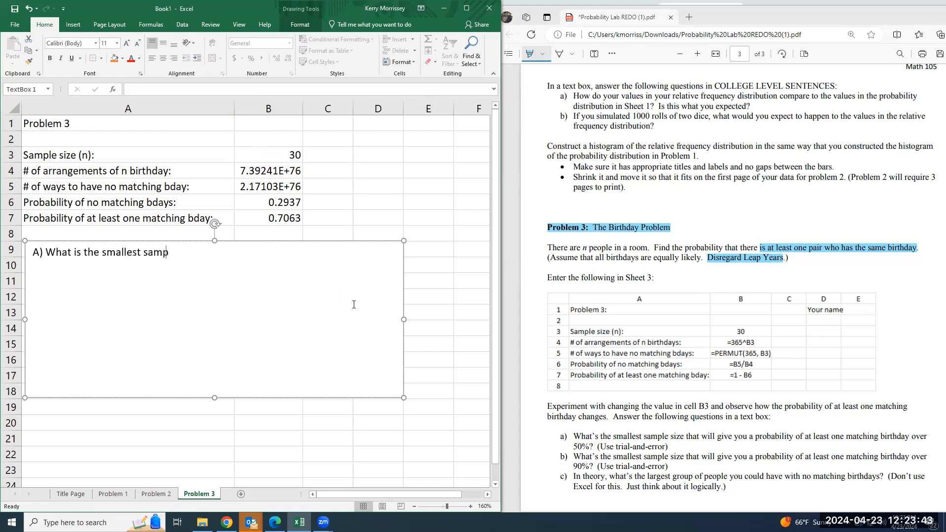
text(le zi)
key(BackSpace)
text((Change B3) that will give you a proabbi)
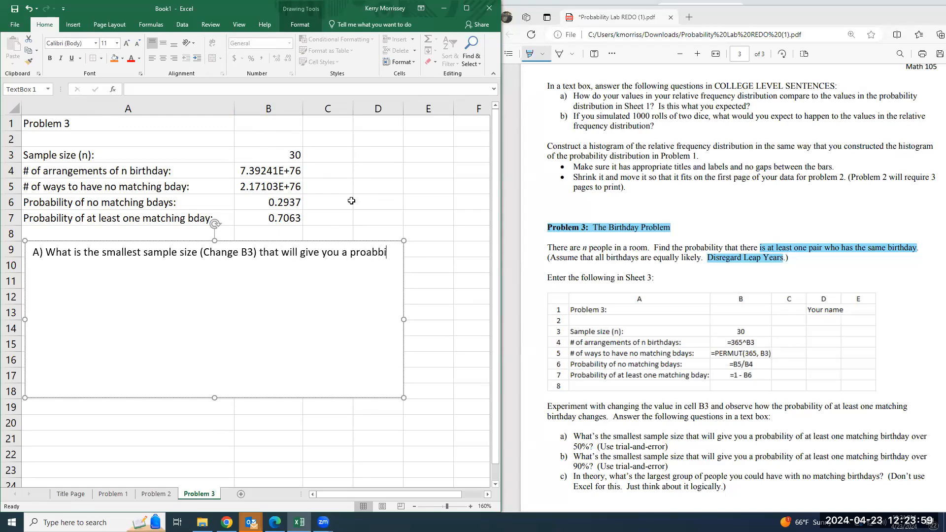
Complete question A with "will give you a probability of at least one matching bday over 50%? (Use trial and error)"
key(BackSpace)
key(BackSpace)
key(BackSpace)
key(BackSpace)
text(bability of at least one mat)
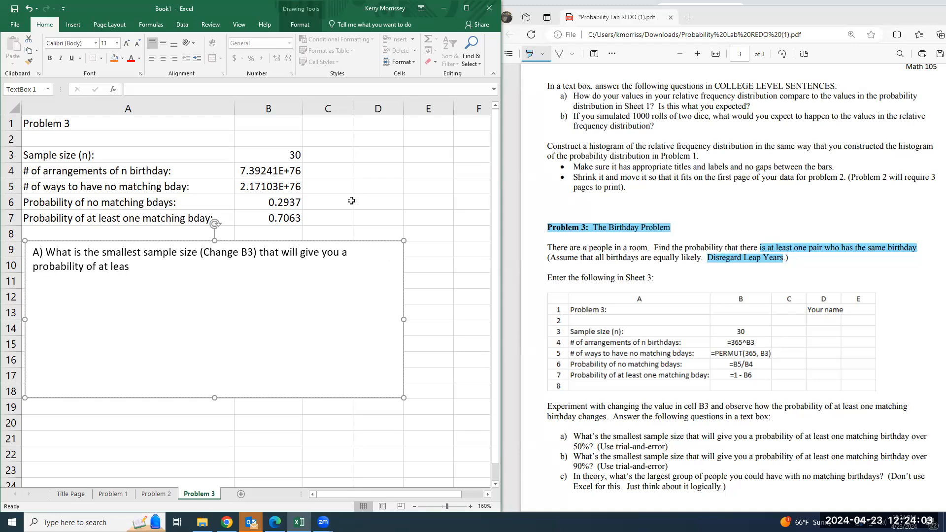
text(g bday over)
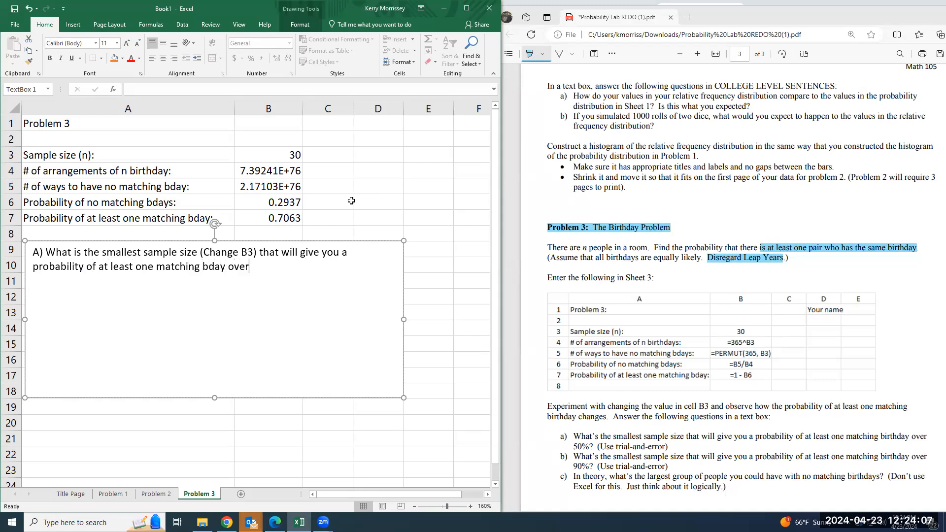
text( 50%? (Use trial and error)
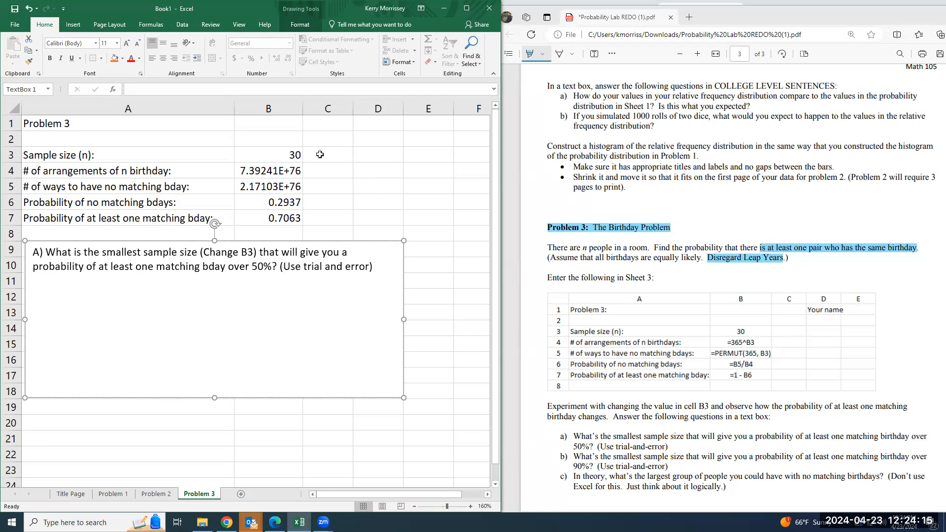
Shade cell B7, the probability of at least one matching birthday, with a light orange fill
click(282, 157)
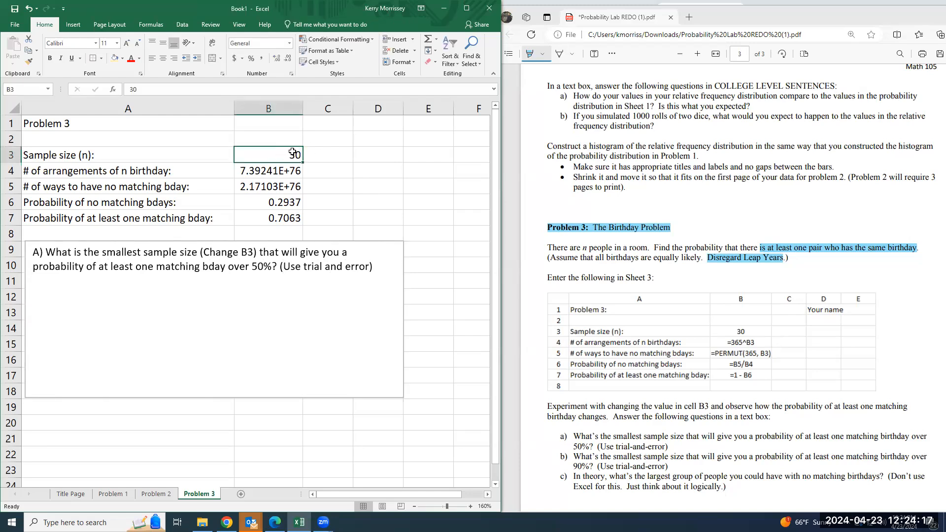
click(289, 215)
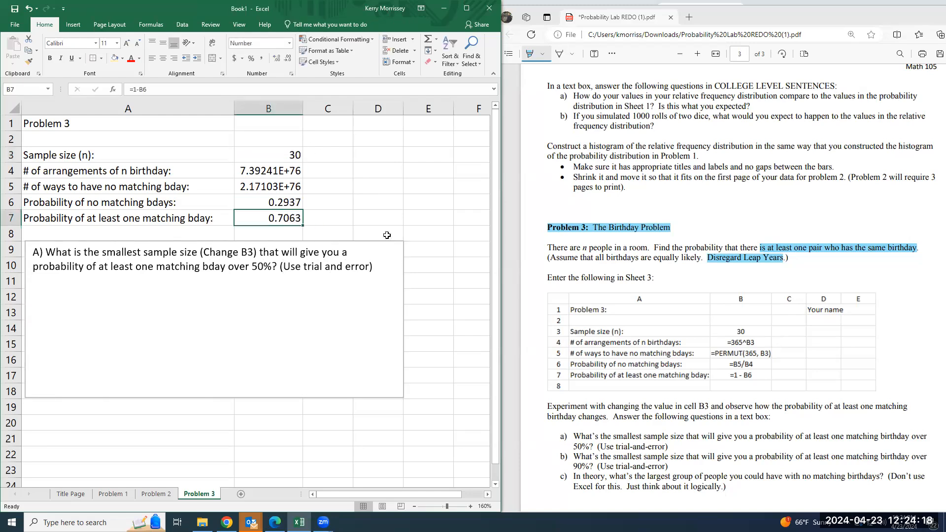
click(115, 58)
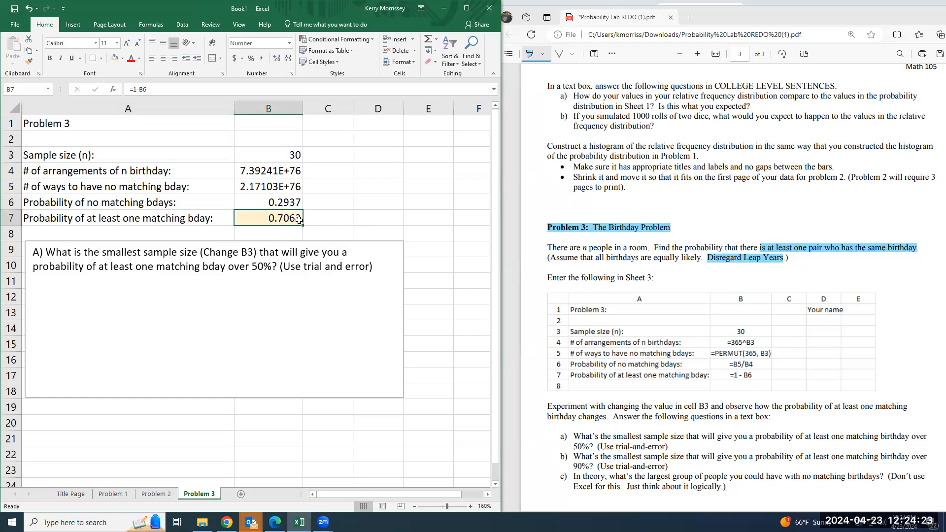
drag(251, 265, 264, 269)
click(266, 278)
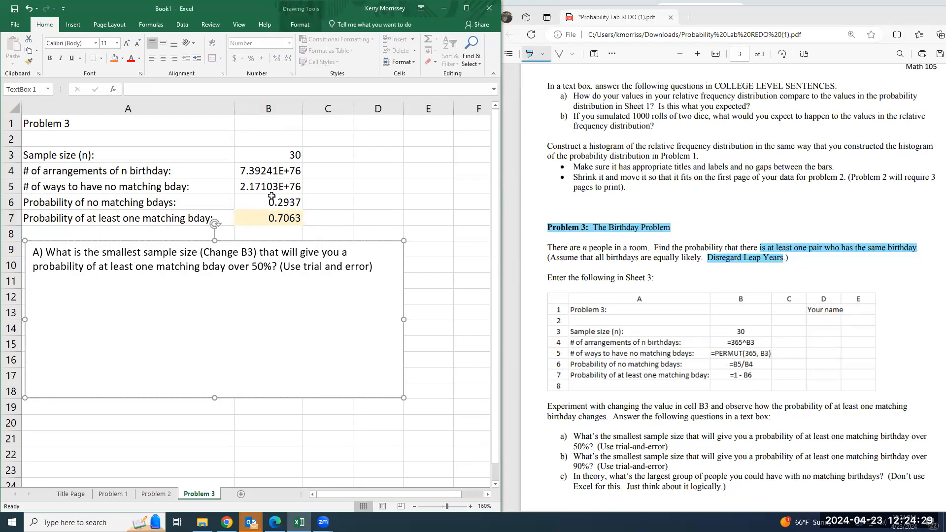
Test a sample size of 29 in cell B3 and check the matching-birthday probability in B7
click(284, 155)
text(29)
key(Return)
key(Return)
key(Return)
key(Return)
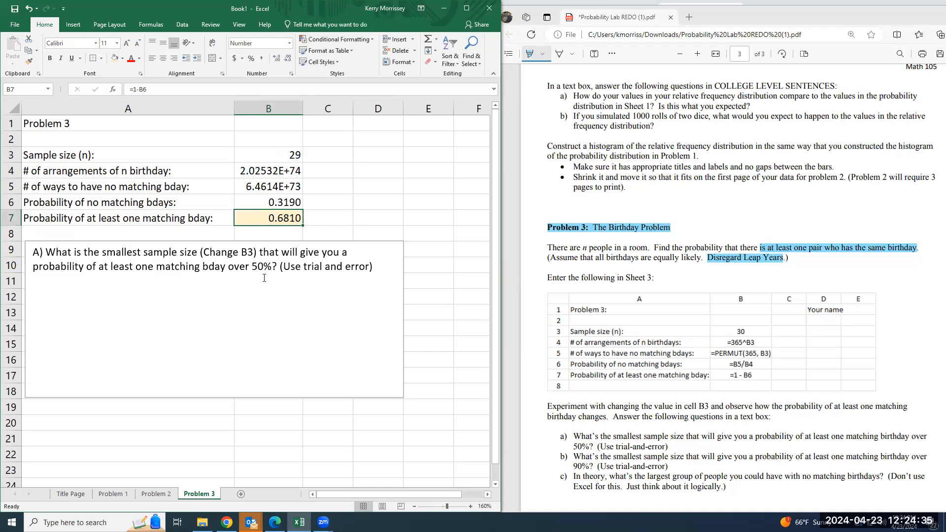
Color the words "over 50%?" in question A red
drag(229, 266, 279, 267)
click(131, 58)
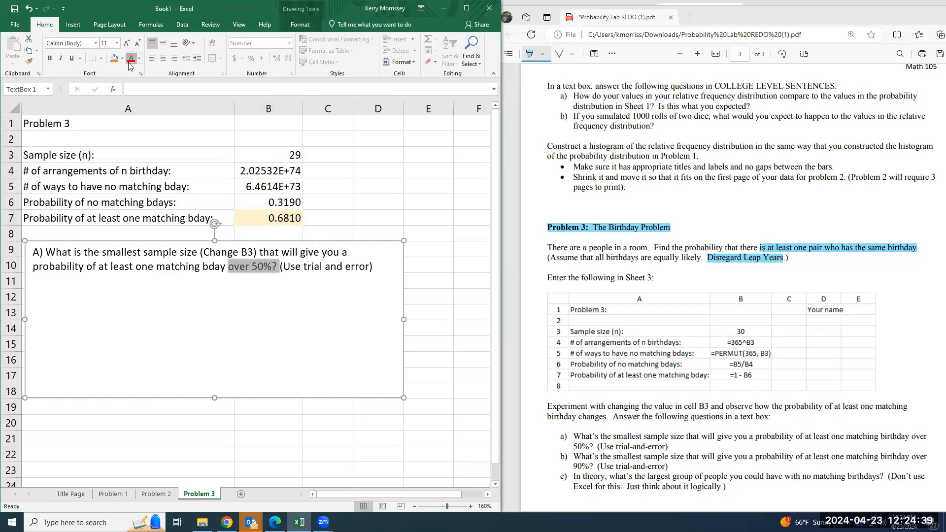
click(281, 158)
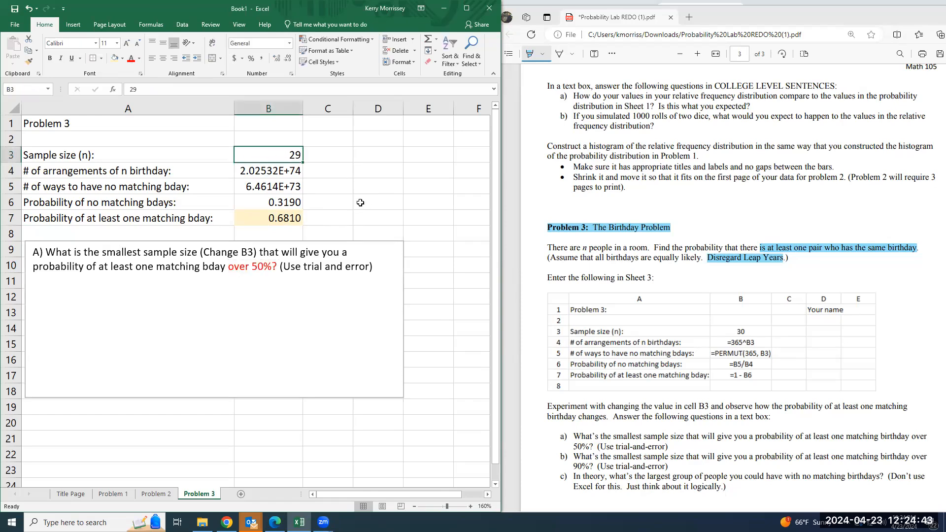
Leave a blank line below question A and begin "B) What is the smallest sample size that will give you a probability"
click(388, 267)
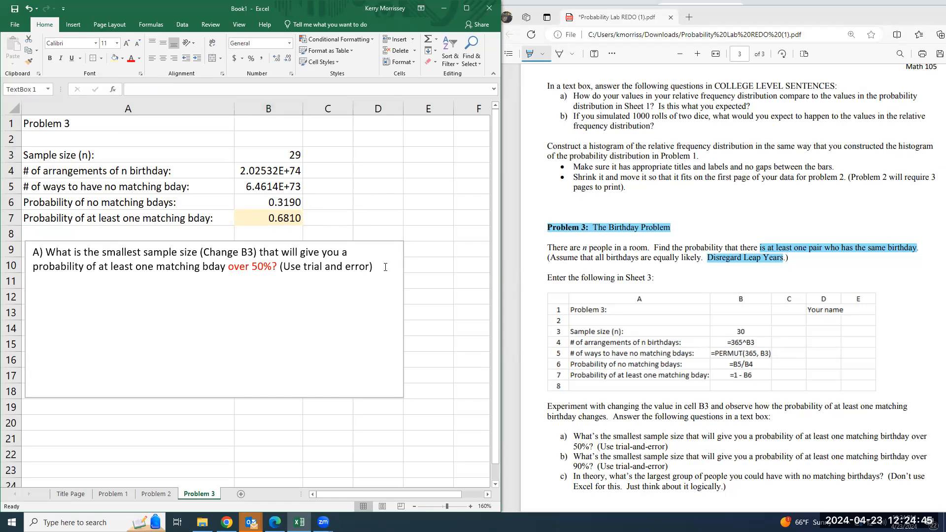
key(Return)
key(Return)
text(B) What is the)
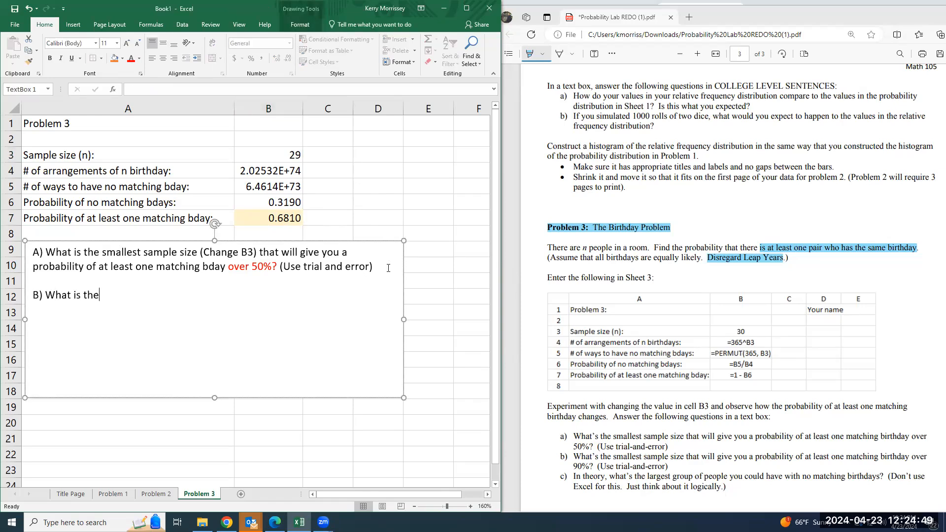
text( smallest sampel)
text( size)
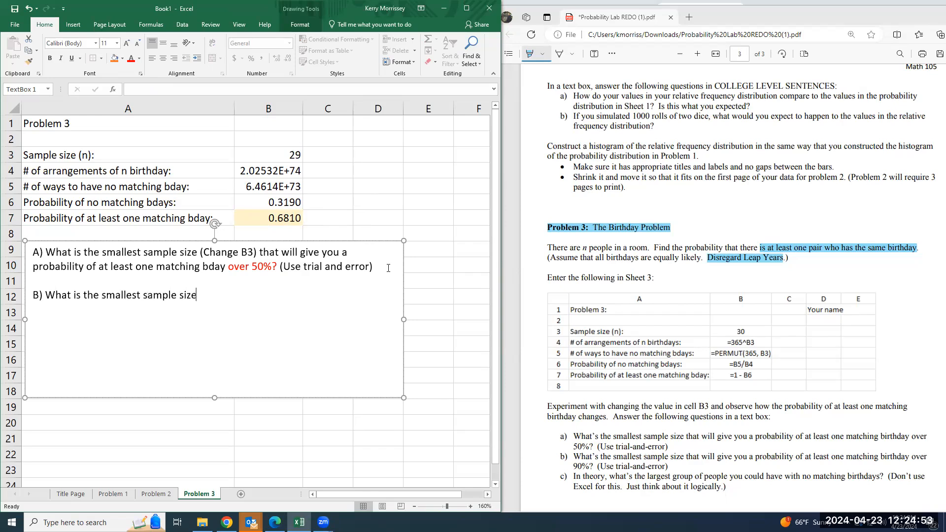
text( that will give you a proability)
key(Left)
key(Left)
key(Left)
key(Left)
key(Left)
key(Left)
text(b)
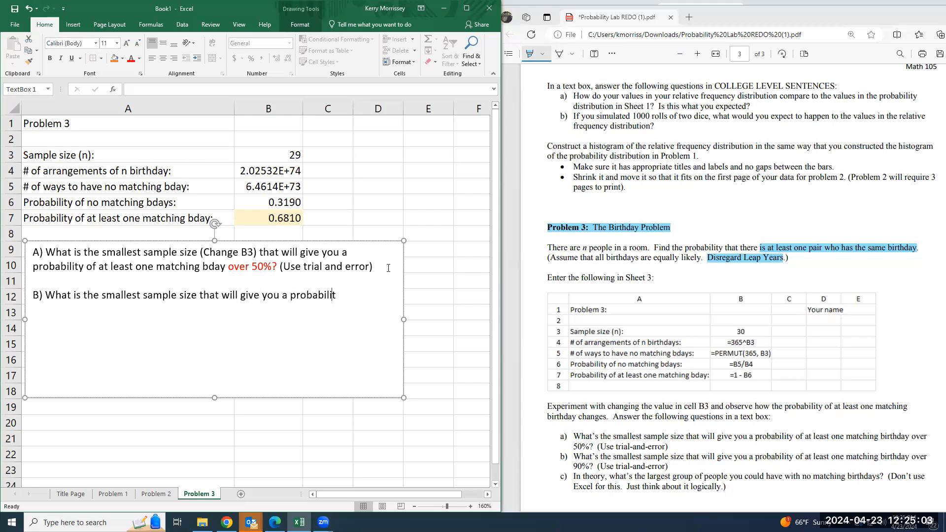
text(y of ate least one matching bday )
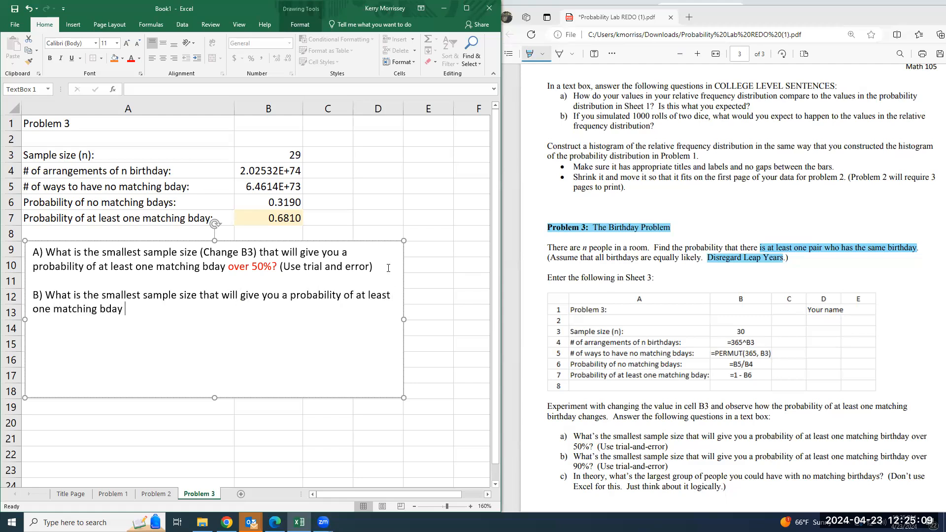
text(over 90%? (Use trial and error)
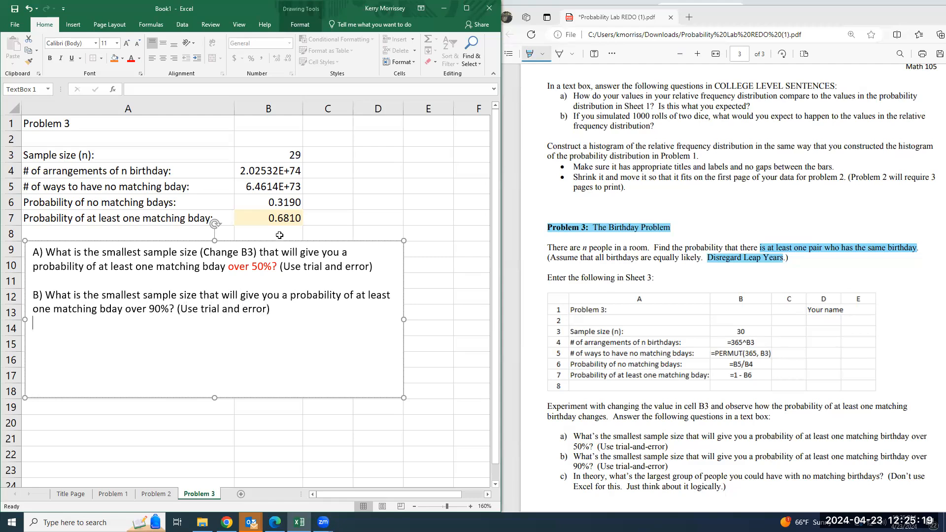
Set the sample size in cell B3 to 35 and check the matching-birthday probability in B7
click(290, 153)
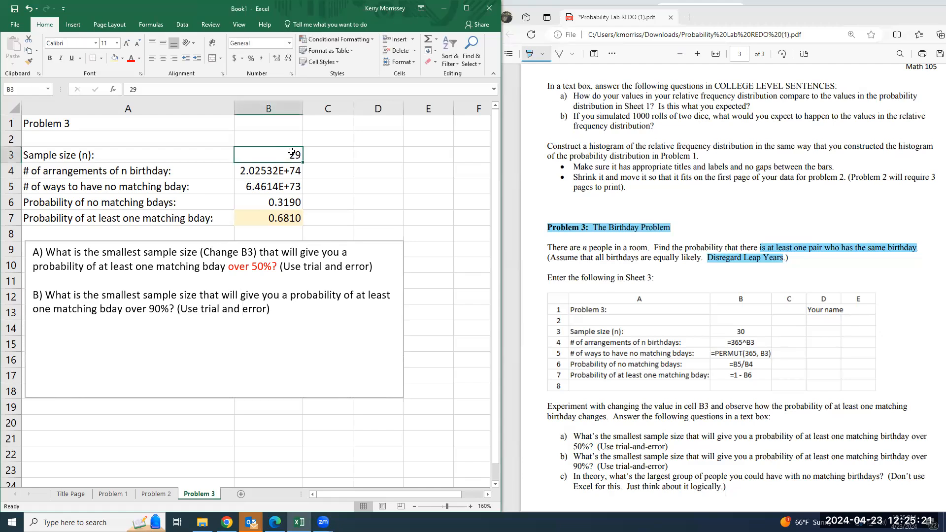
text(35)
key(Return)
key(Down)
key(Down)
key(Down)
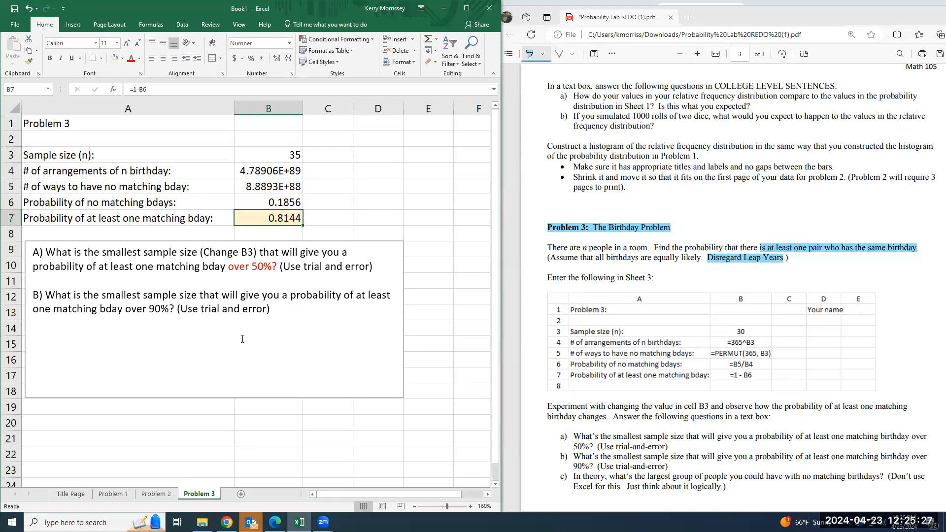
click(287, 309)
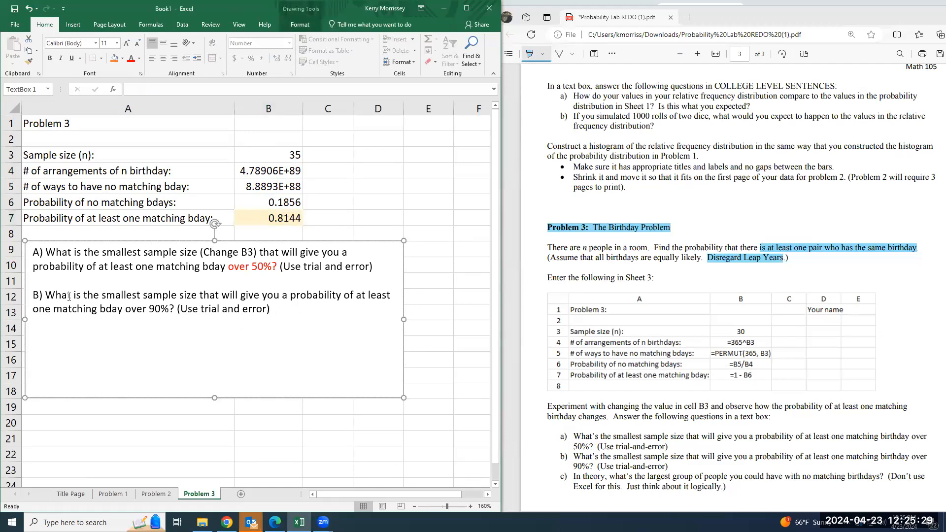
click(279, 155)
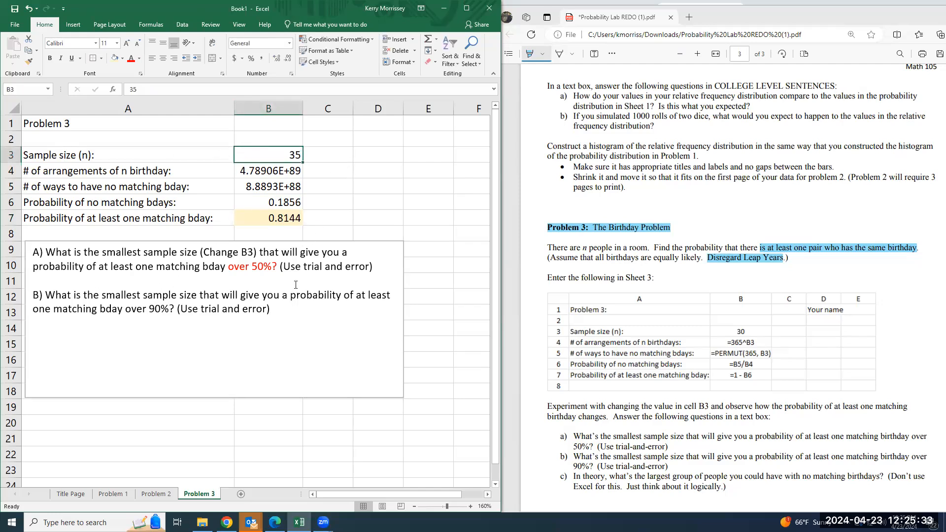
Leave a blank line below question B and begin question C as an extra credit item starting with "In theory"
click(304, 306)
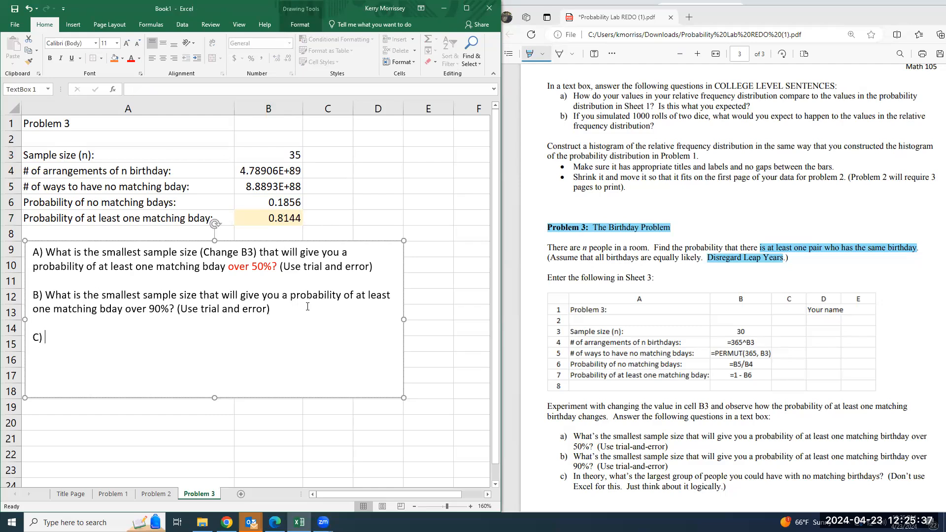
text(Extra Credot: In there)
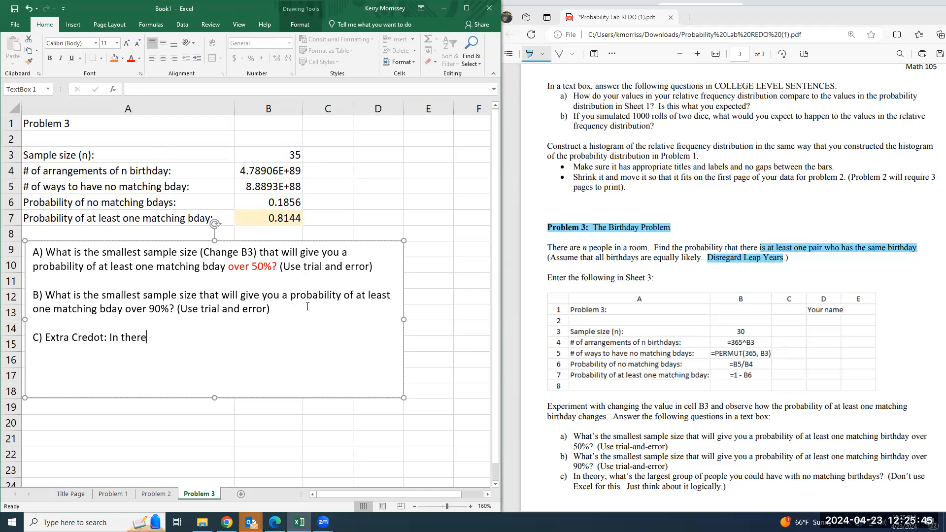
text(ory, waht is the largest group of peopel)
Continue question C by asking for the largest group of people you could have with NO matching Bdays
key(BackSpace)
key(BackSpace)
key(BackSpace)
text(le you could have with NO matching Bdays)
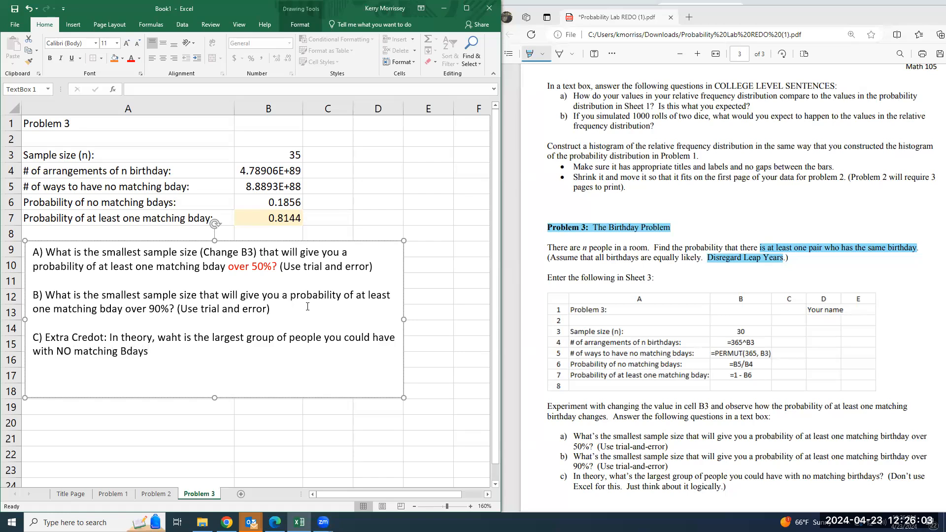
text(? (No trial and error, think log)
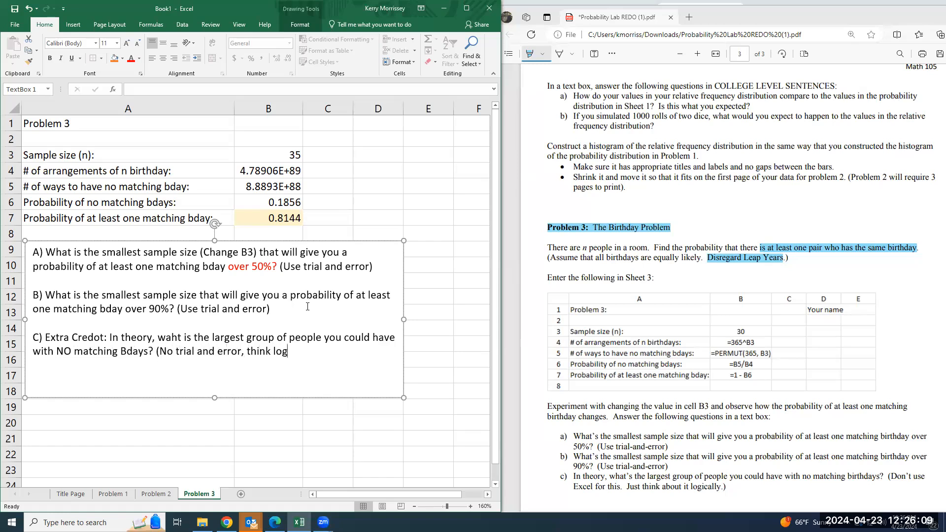
text(ically)
Finish question C with "? (No trial and error, think logically)" and correct the spelling of "Credit"
key(BackSpace)
text(ically))
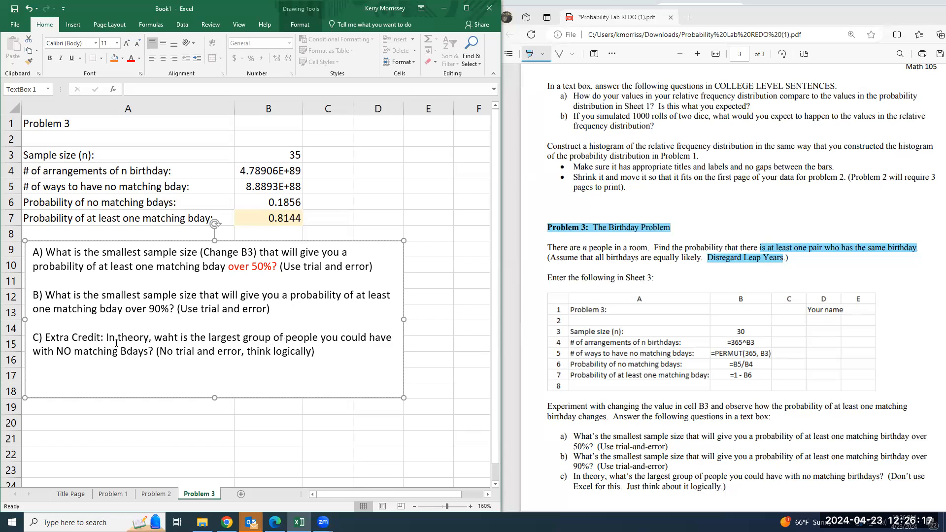
Color "In theory" red in question C and correct the misspelled word "what"
drag(107, 335, 149, 337)
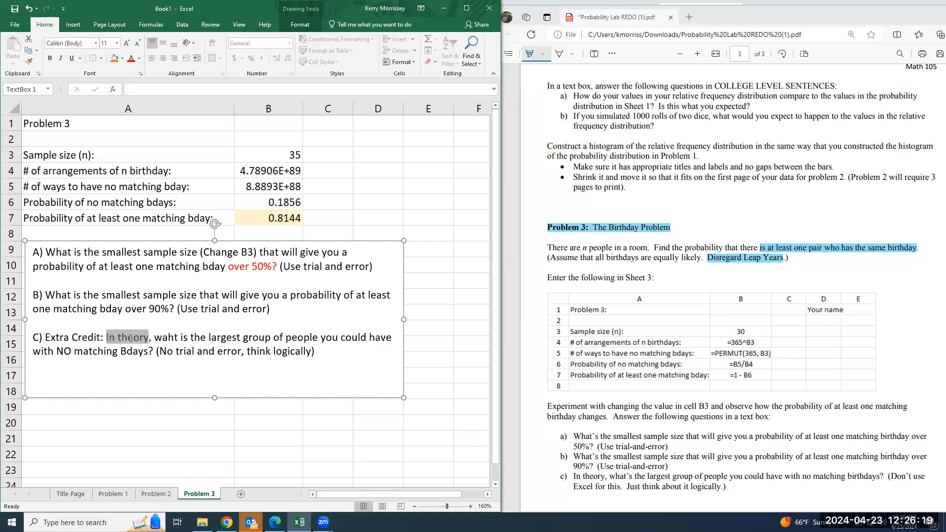
click(132, 63)
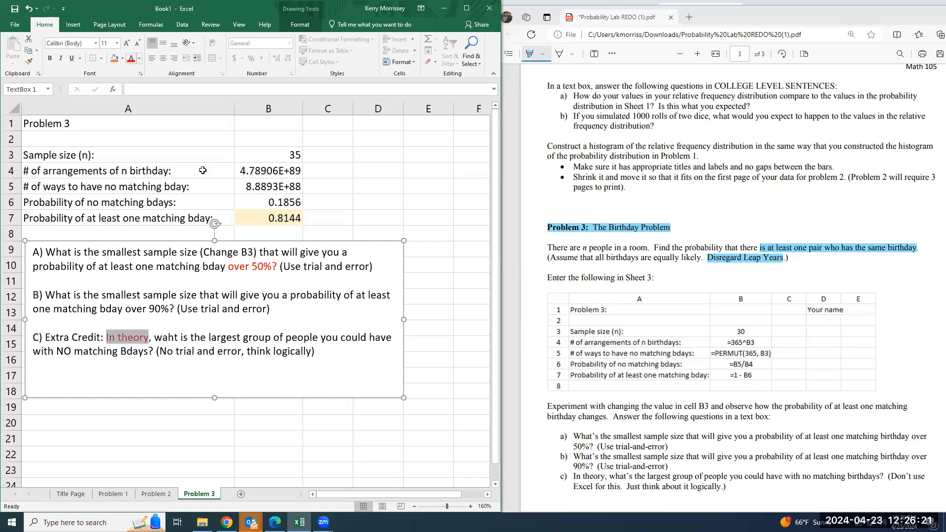
click(337, 354)
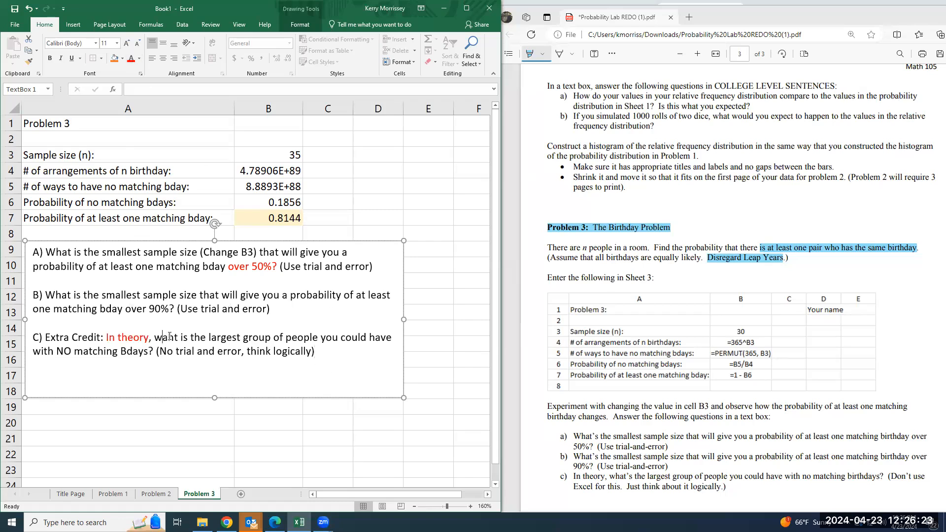
key(BackSpace)
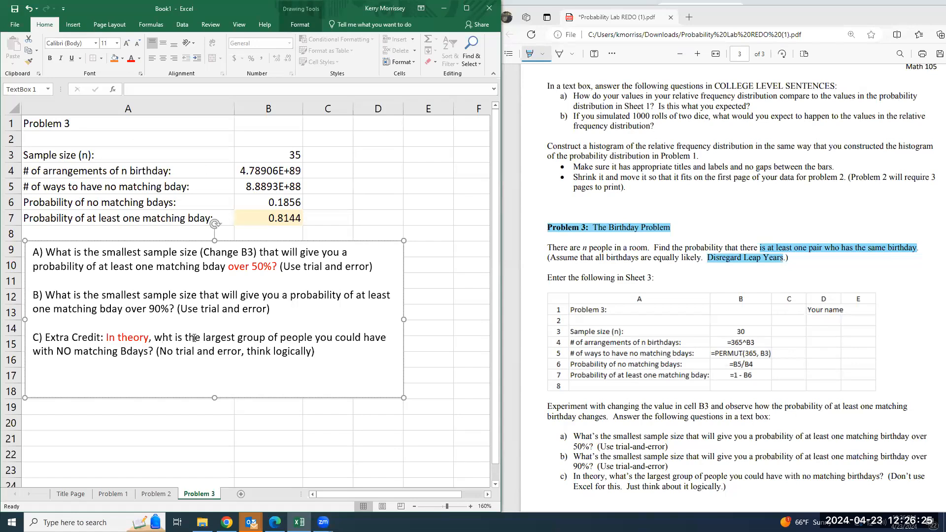
text(a)
click(388, 364)
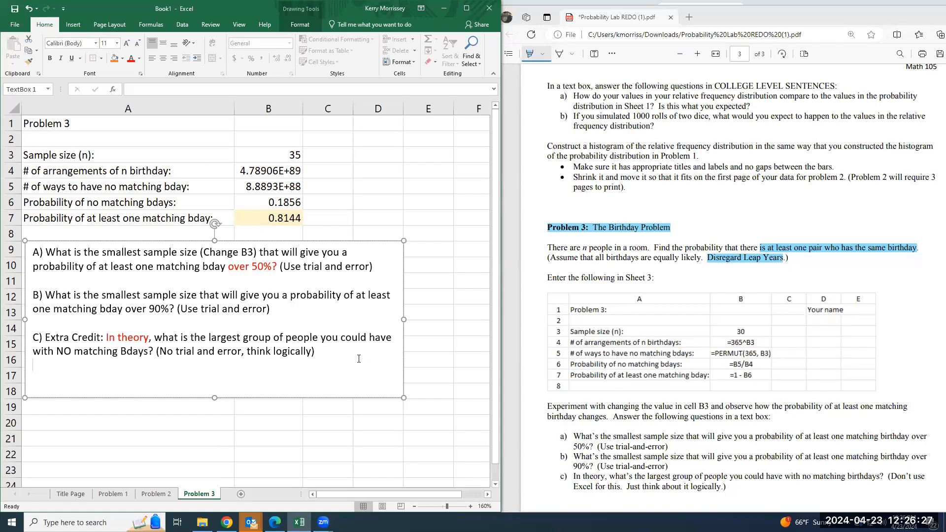
drag(57, 354, 436, 373)
click(370, 363)
Apply a different page margin preset to the Problem 3 sheet
scroll(599, 389, down, 3)
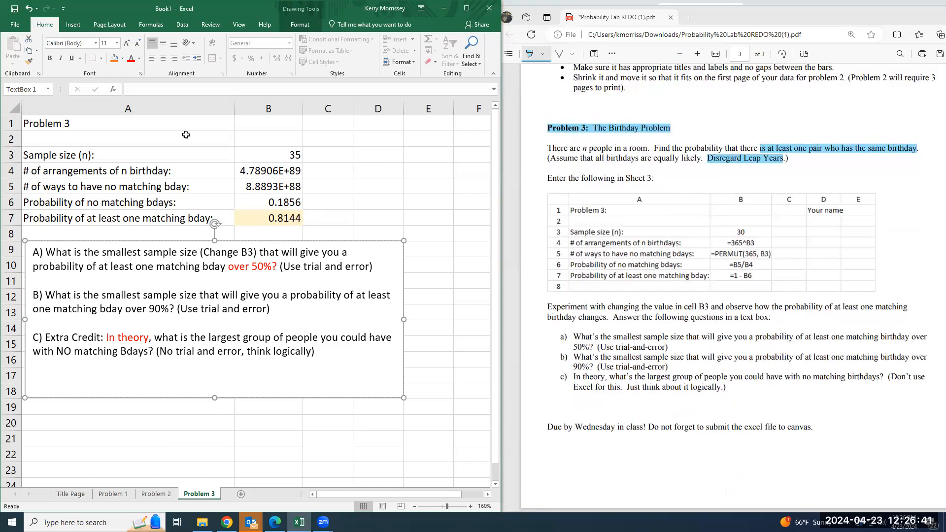
click(110, 25)
click(71, 55)
click(93, 172)
click(275, 402)
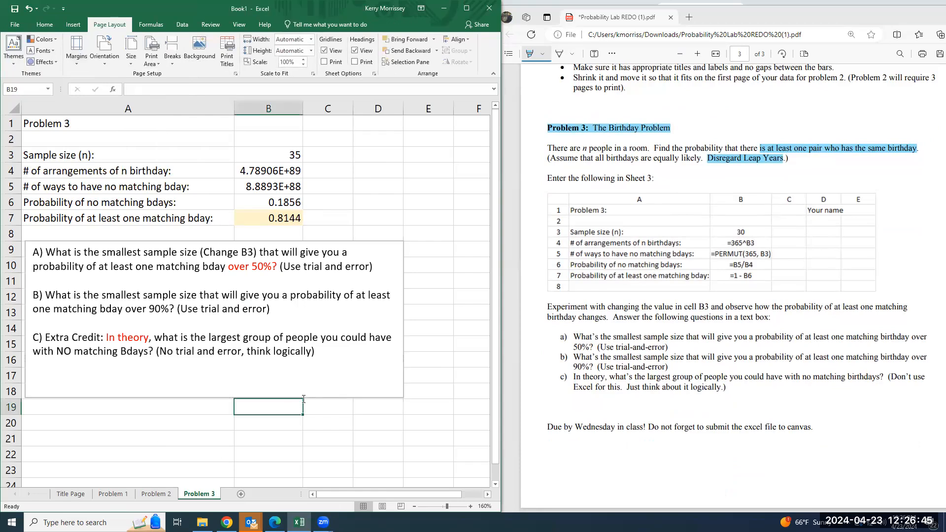
Preview the Problem 3 sheet's printout and make the "Problem 3" heading in A1 bold
key(ctrl+p)
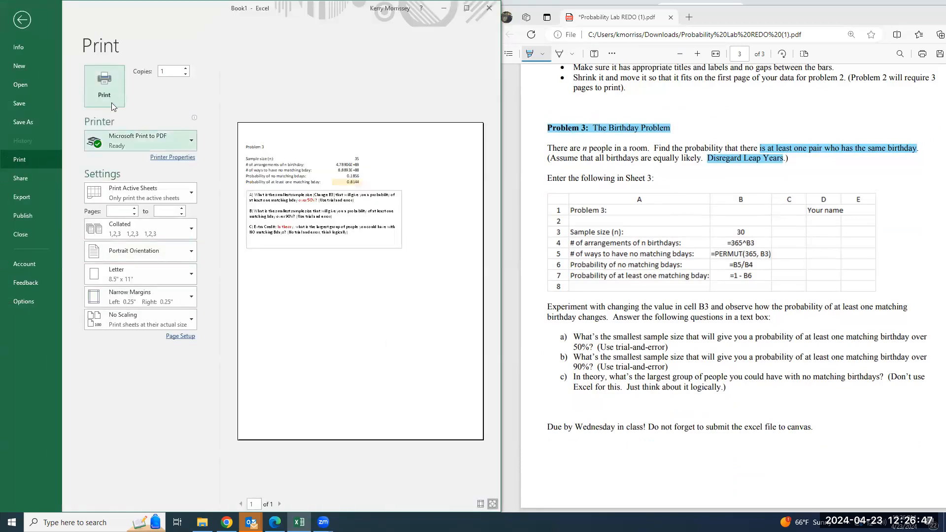
click(22, 21)
key(ctrl+Home)
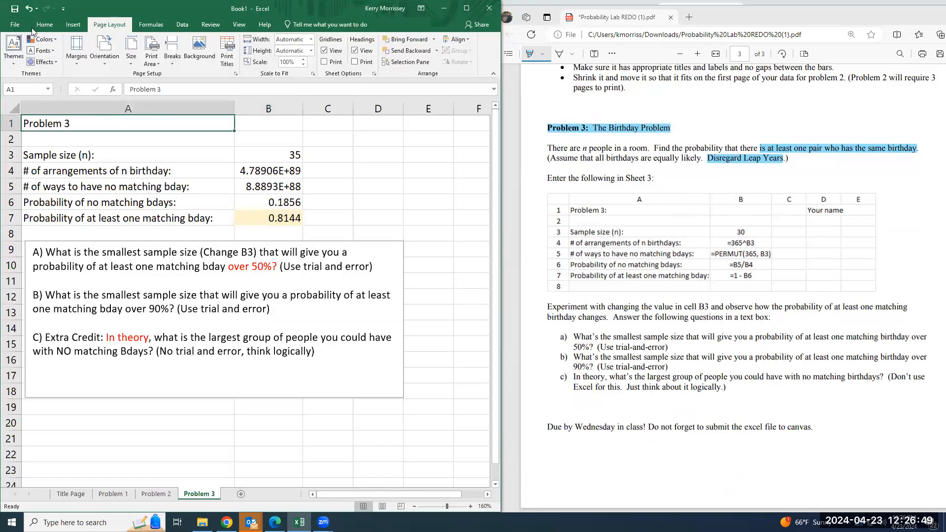
click(43, 25)
click(50, 59)
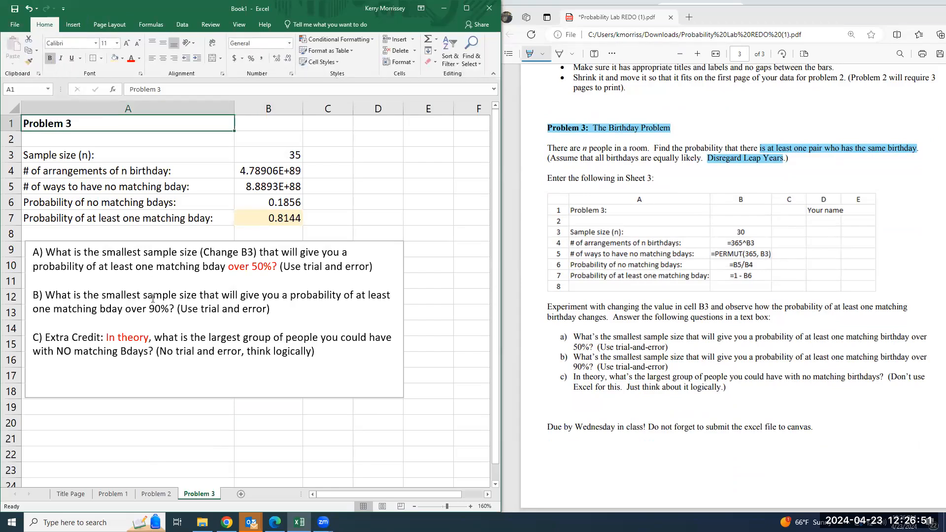
Compare the Problem 2 print previews with a cell, the histogram and the question text box selected
click(154, 494)
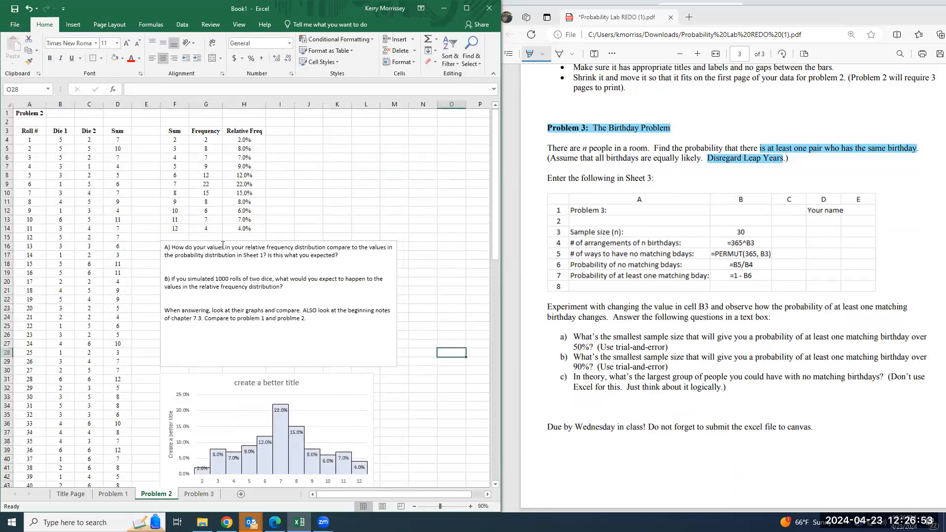
key(ctrl+p)
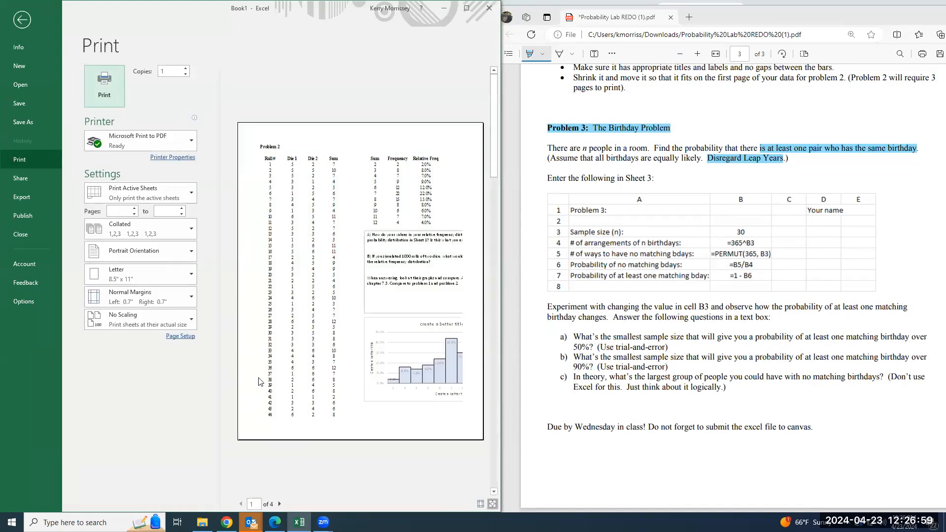
click(17, 22)
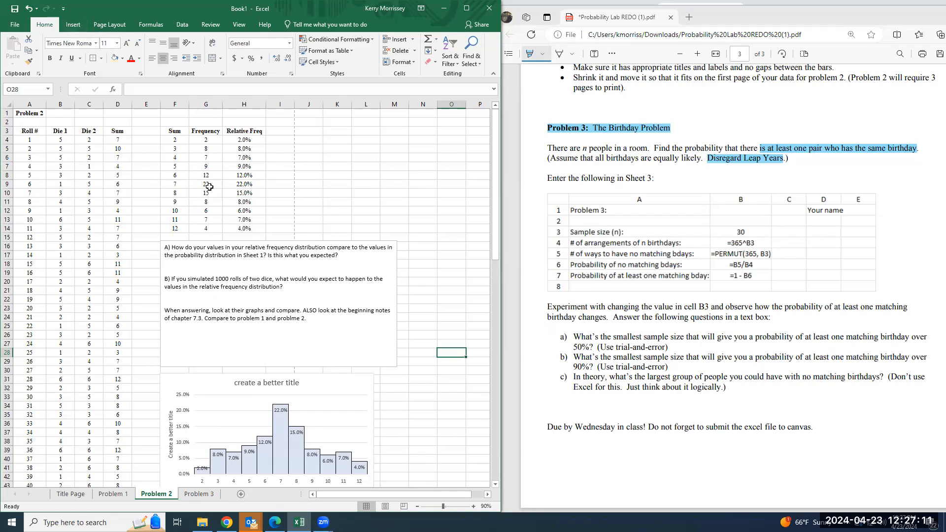
click(315, 390)
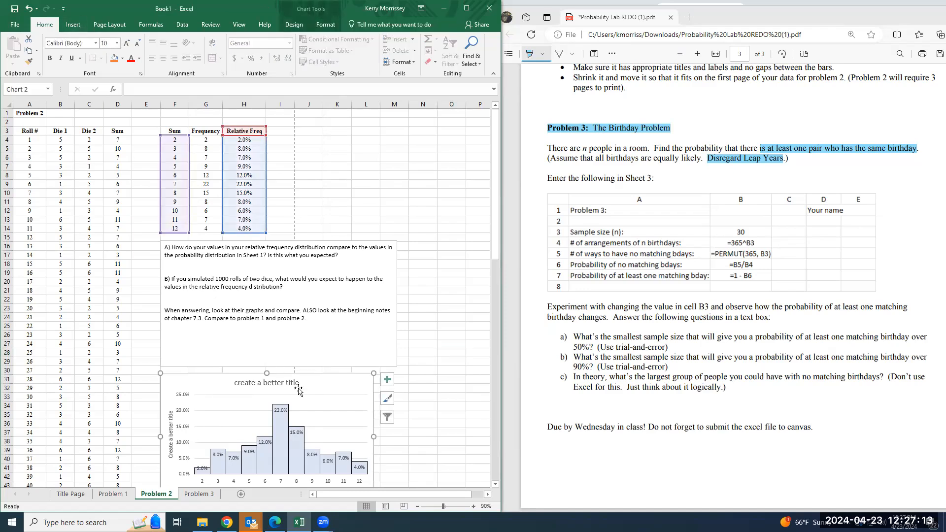
key(ctrl+p)
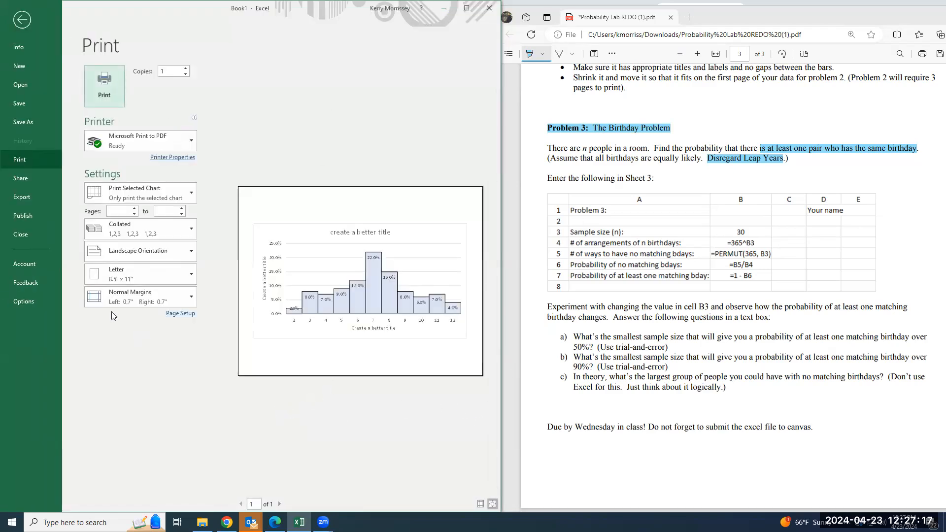
click(23, 19)
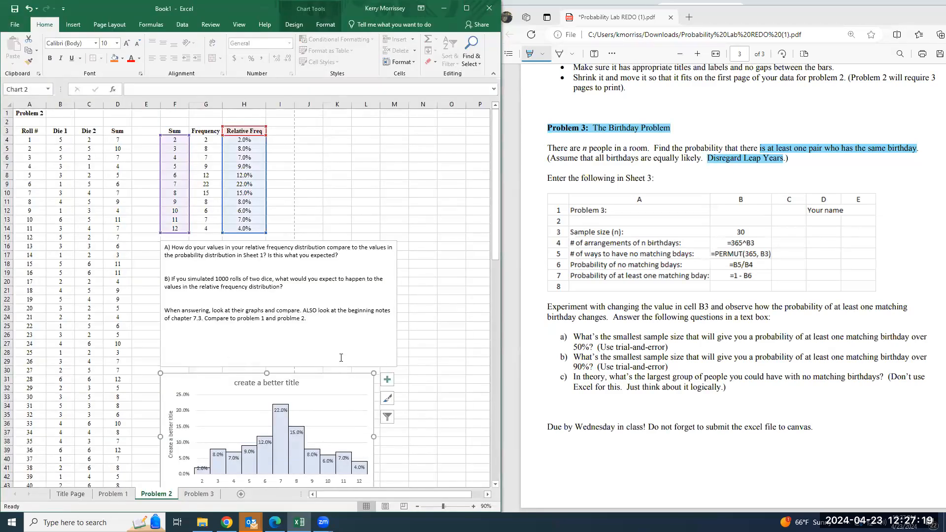
click(346, 338)
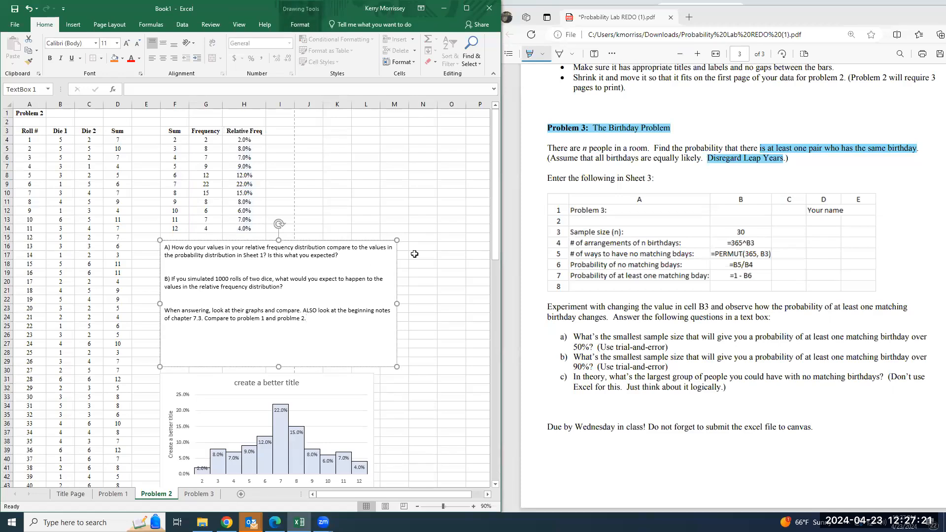
key(ctrl+p)
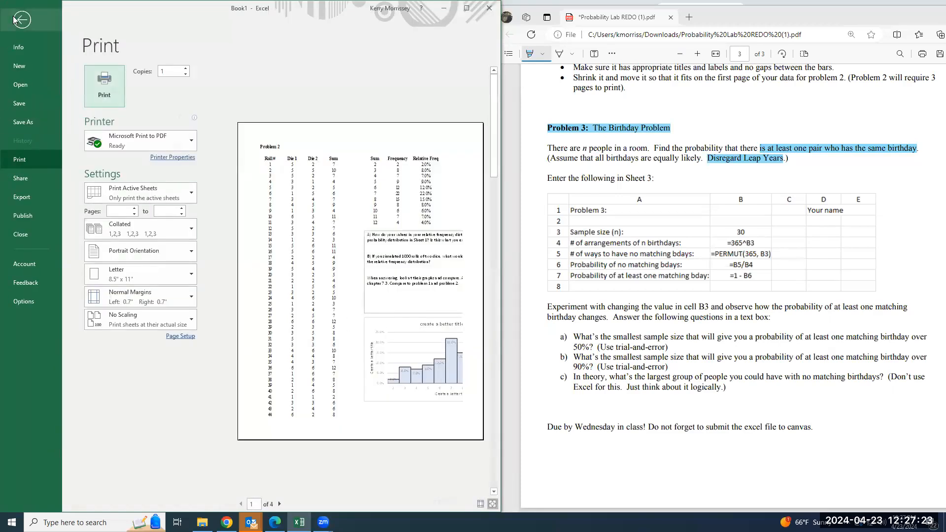
click(20, 19)
Shift the Problem 2 text box toward column E and apply the Narrow margin preset to the sheet
drag(372, 243, 351, 245)
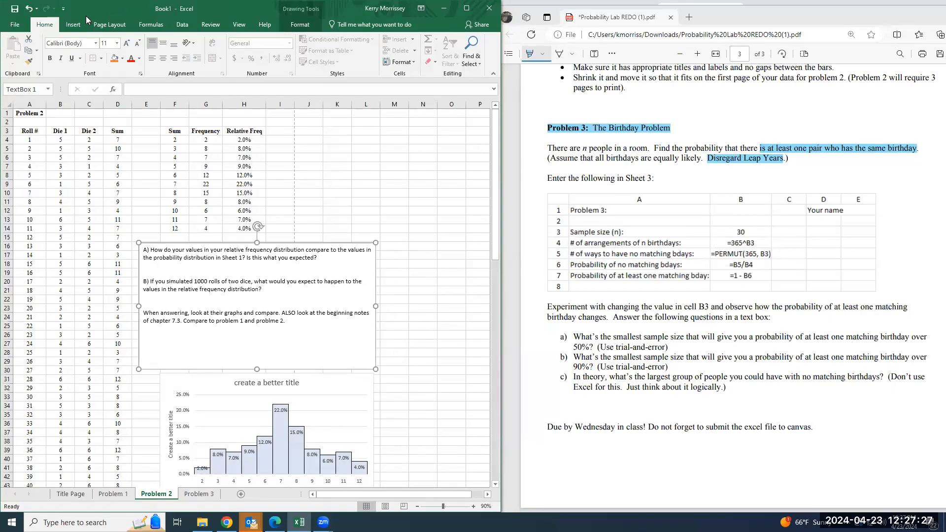
click(110, 24)
click(76, 49)
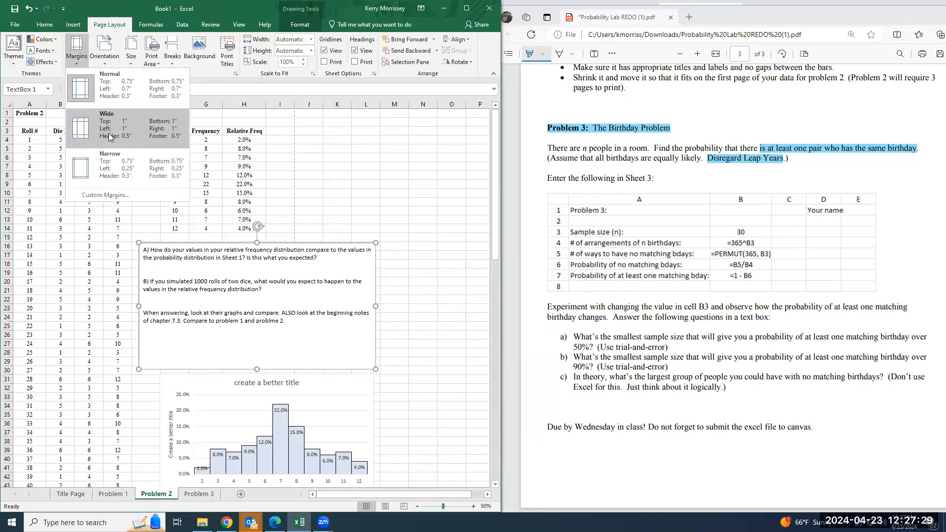
click(116, 178)
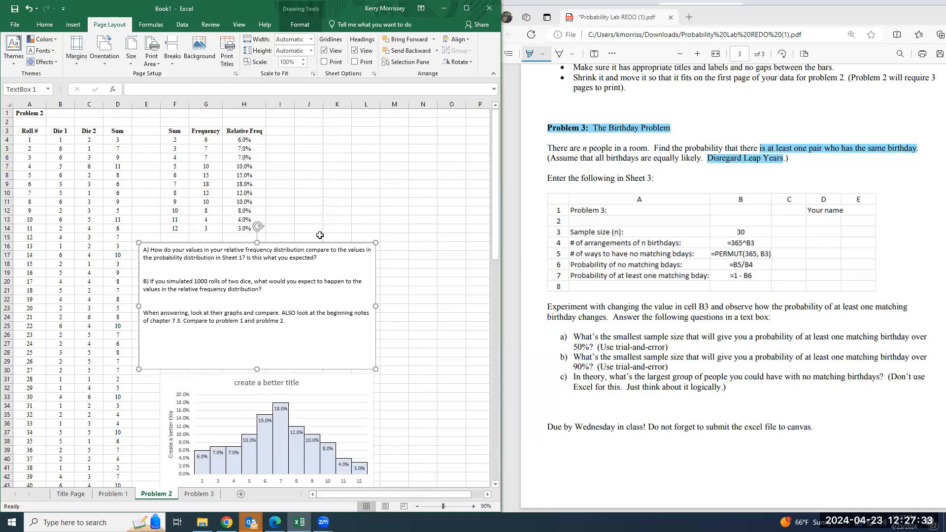
Move the Problem 2 histogram up beside the frequency table, beyond the first page's right boundary
scroll(360, 407, down, 3)
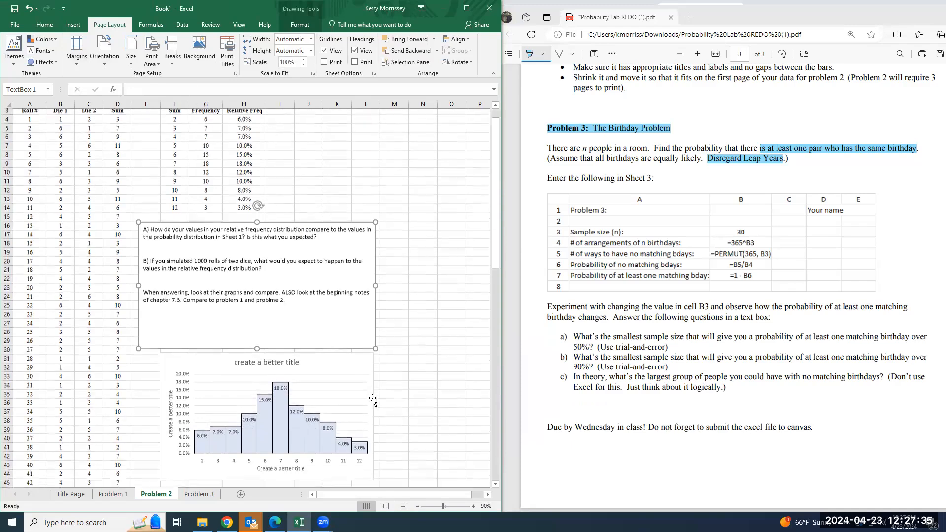
click(417, 508)
click(417, 508)
click(418, 508)
click(208, 305)
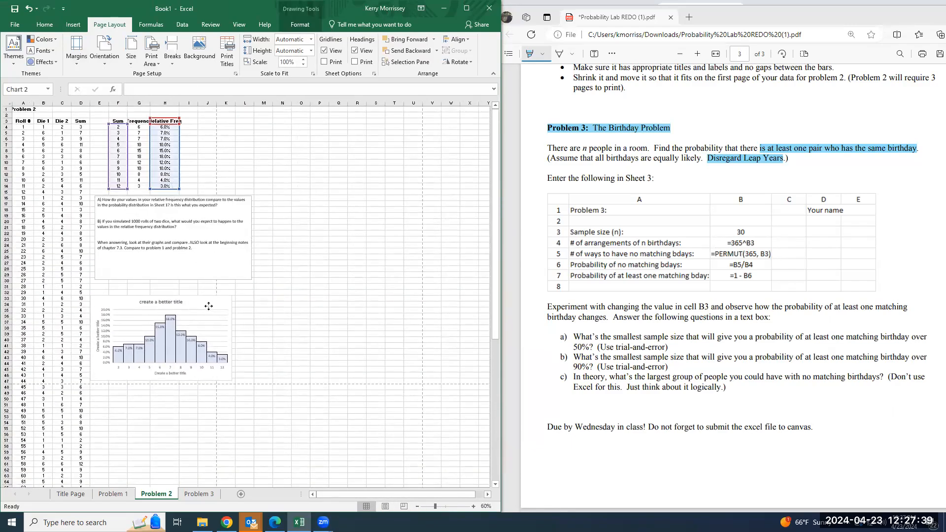
drag(208, 305, 355, 123)
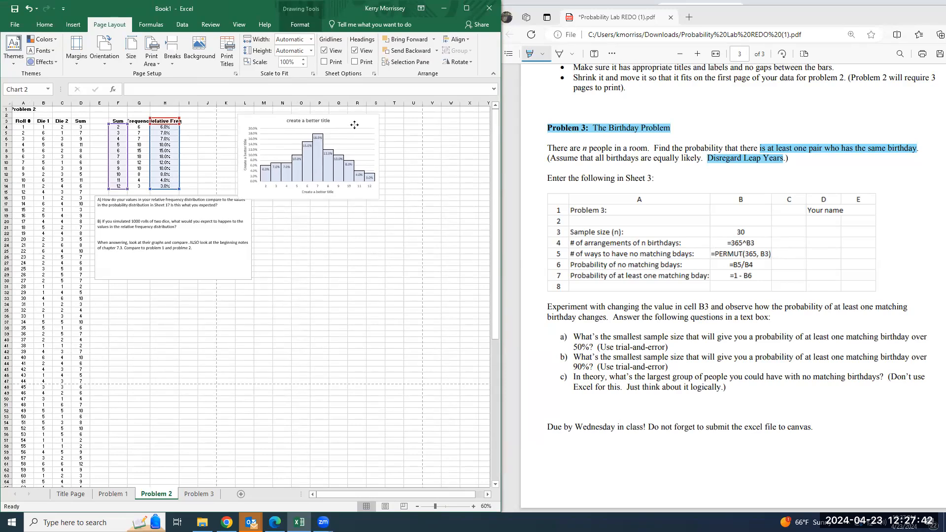
Place the Problem 2 text box slightly lower, lengthen it to about row 46 and narrow it to fit within the first page
click(227, 198)
drag(226, 192, 225, 202)
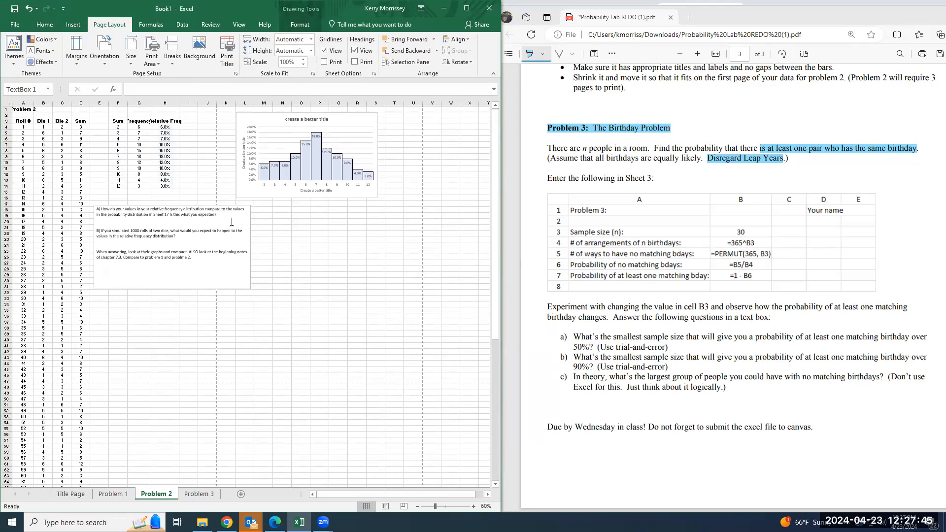
drag(172, 324, 172, 375)
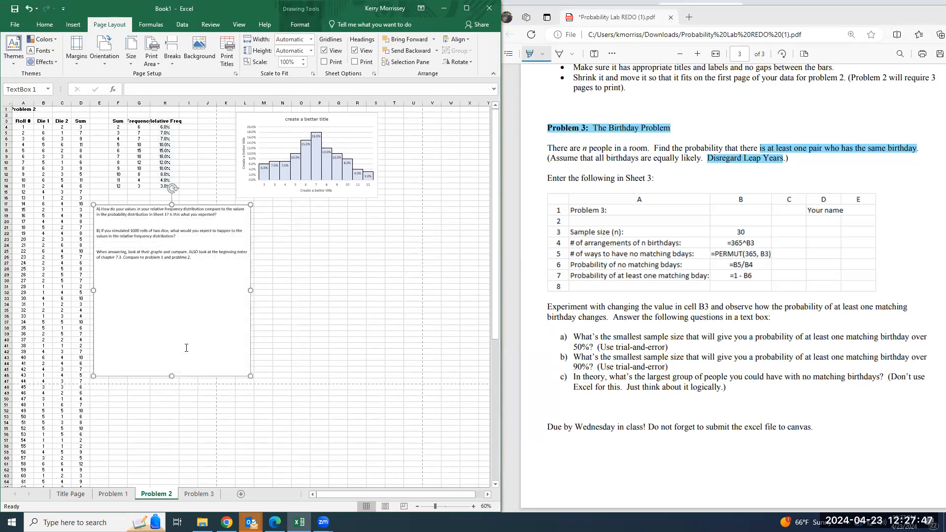
drag(250, 290, 214, 286)
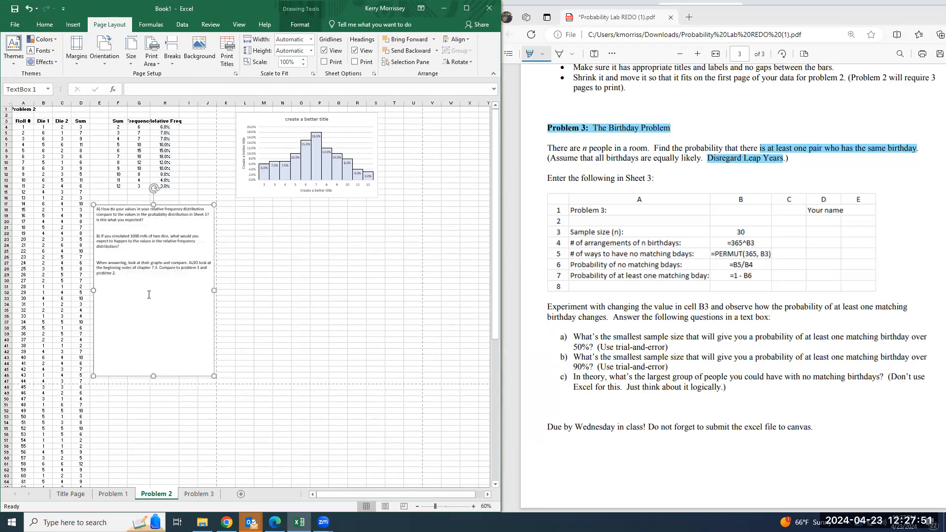
click(321, 125)
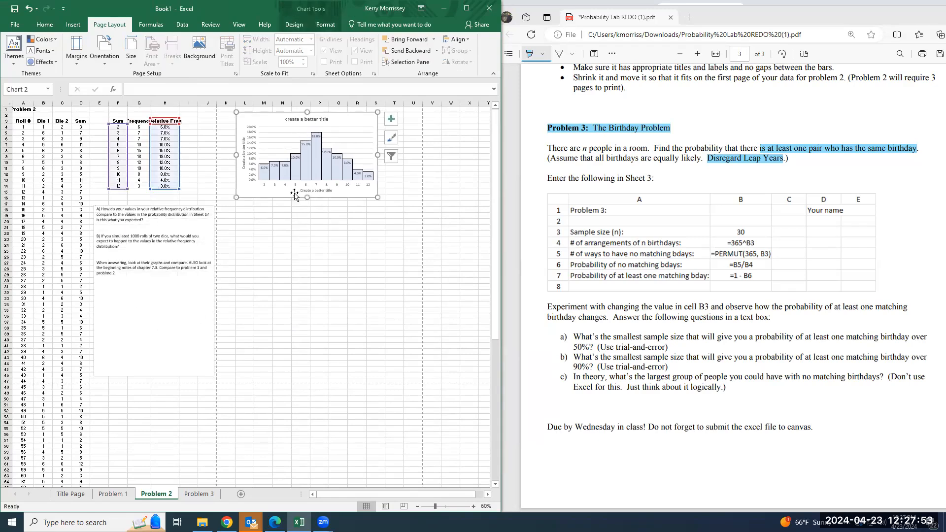
click(287, 352)
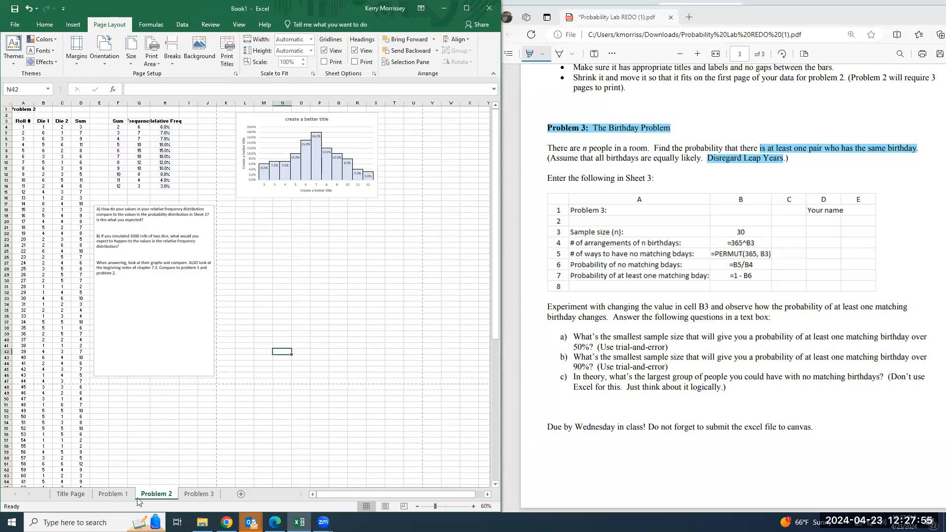
Preview the Problem 1 sheet's printout and move the histogram inside the page boundary, starting at about row 30 below the probability table
click(116, 494)
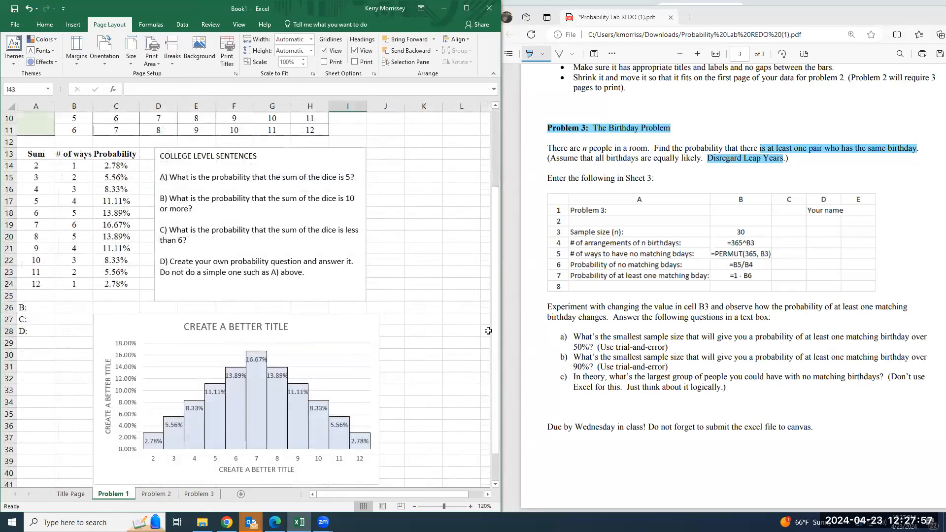
key(ctrl+p)
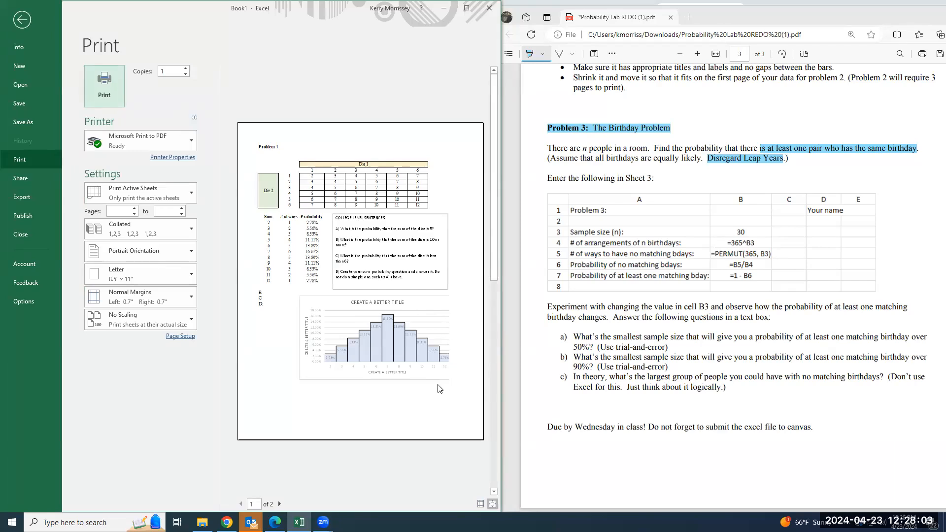
click(21, 20)
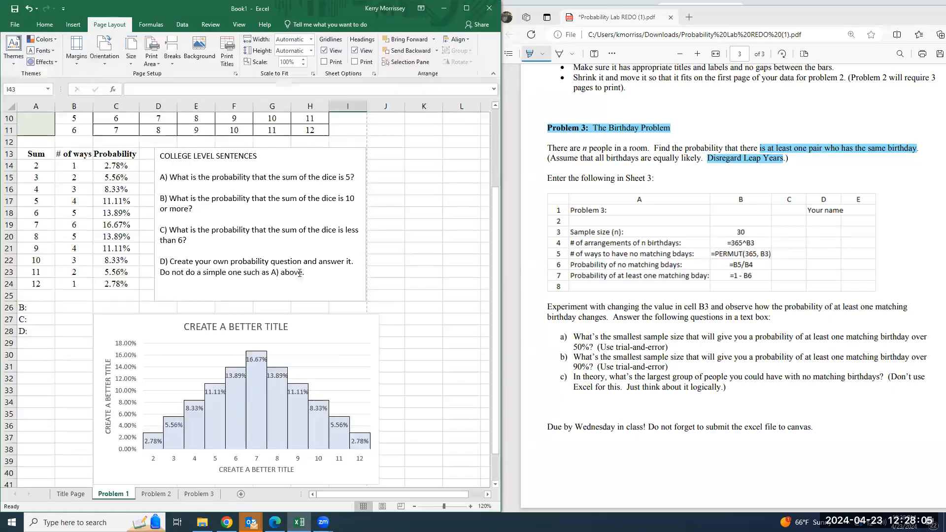
click(317, 330)
drag(317, 330, 302, 343)
scroll(317, 326, down, 3)
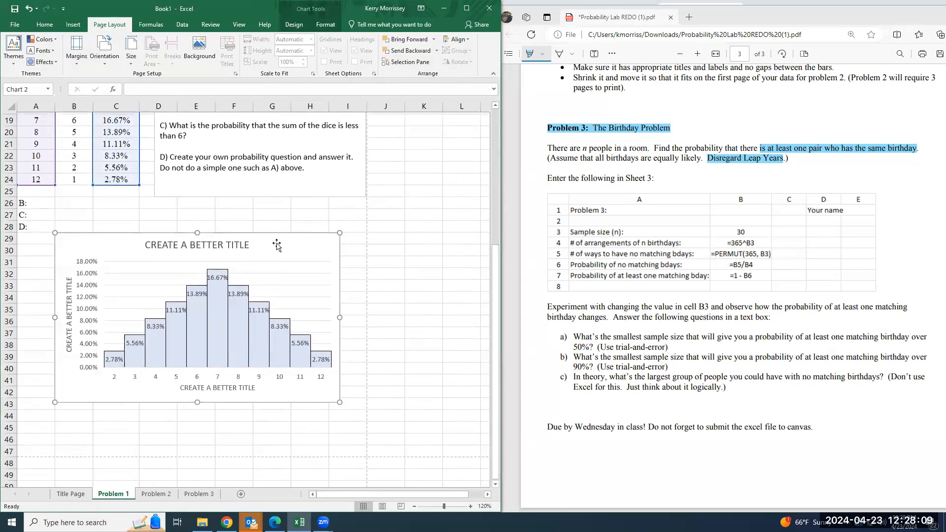
drag(276, 243, 273, 263)
scroll(327, 251, up, 3)
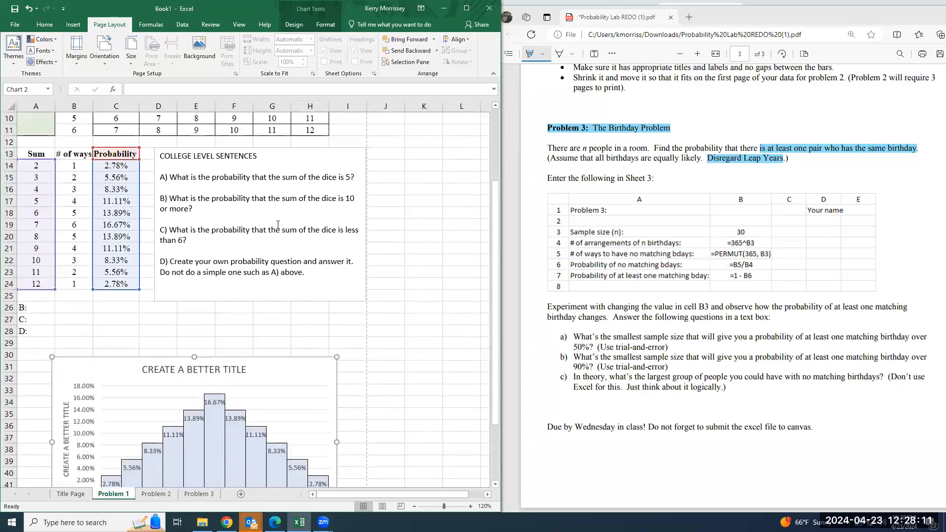
Try to apply Narrow margins and Portrait orientation on the Problem 1 sheet while its histogram is selected
scroll(314, 236, up, 3)
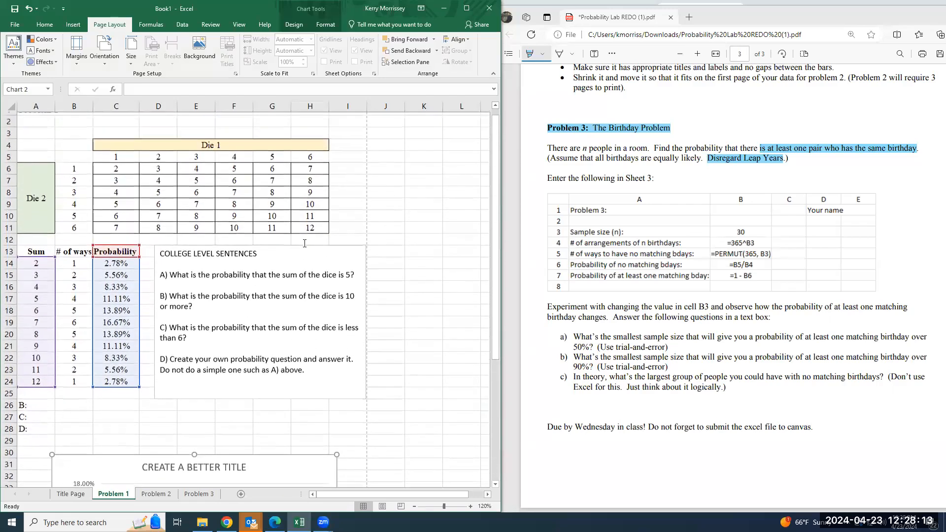
click(77, 60)
click(113, 160)
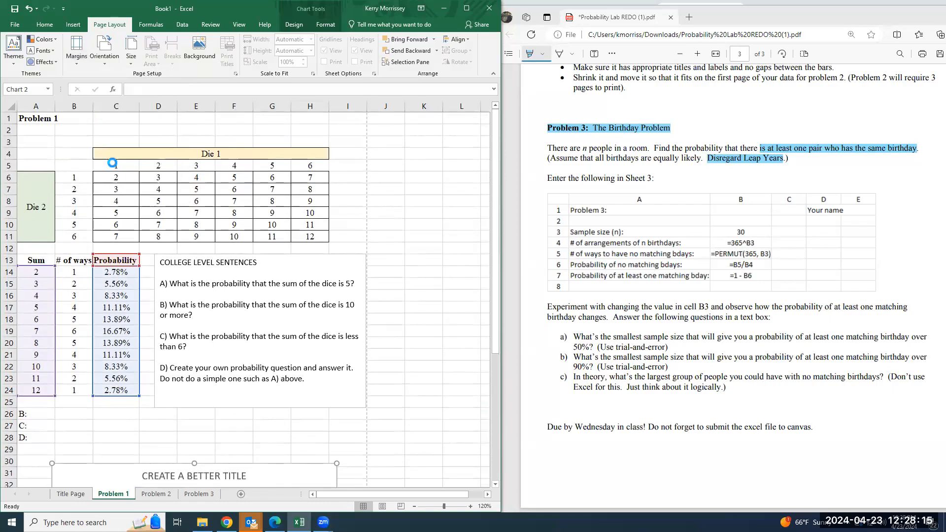
click(108, 64)
click(121, 79)
click(337, 260)
Check the print previews of the Problem 1 sheet and the Title Page, and go back to the earlier lab instructions in the PDF
key(ctrl+p)
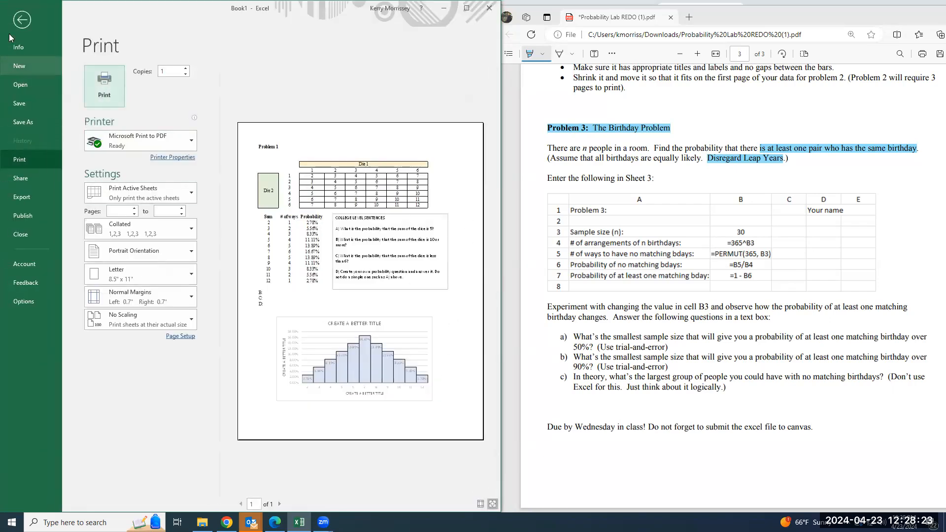
click(21, 20)
click(81, 496)
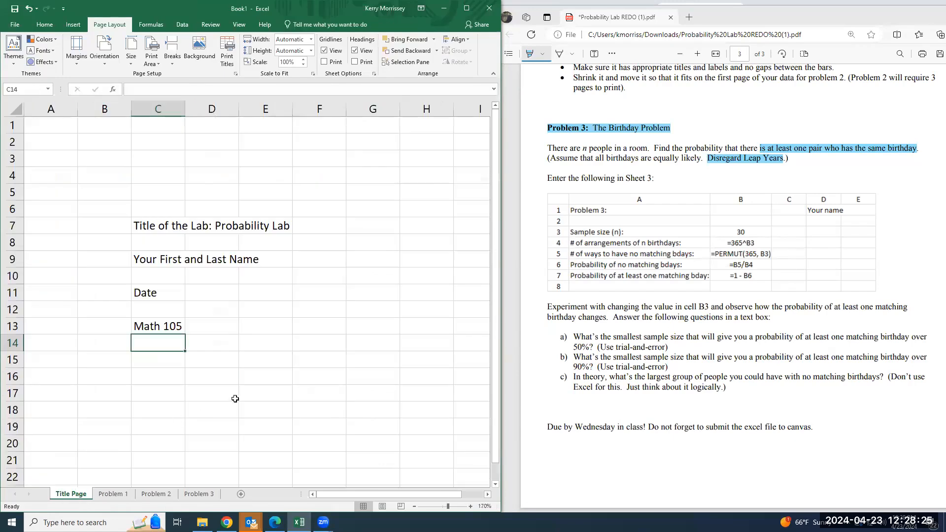
key(ctrl+p)
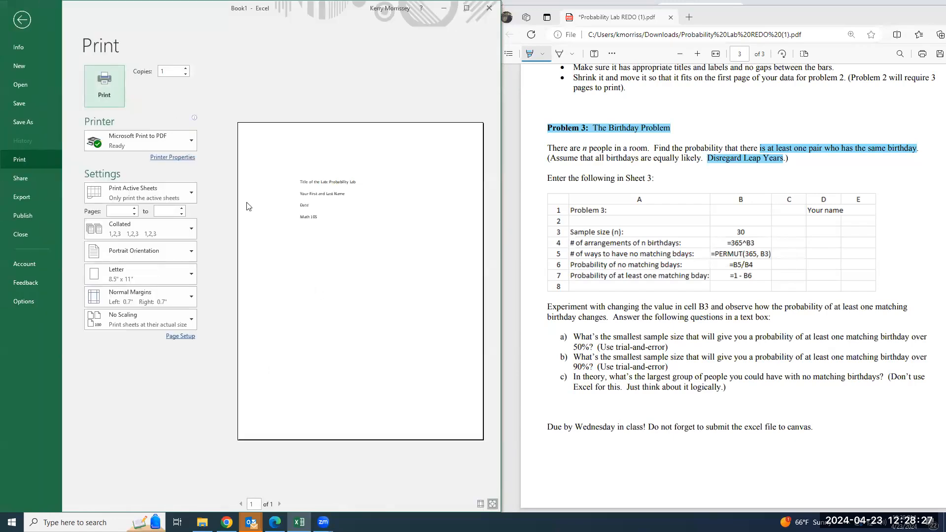
click(23, 27)
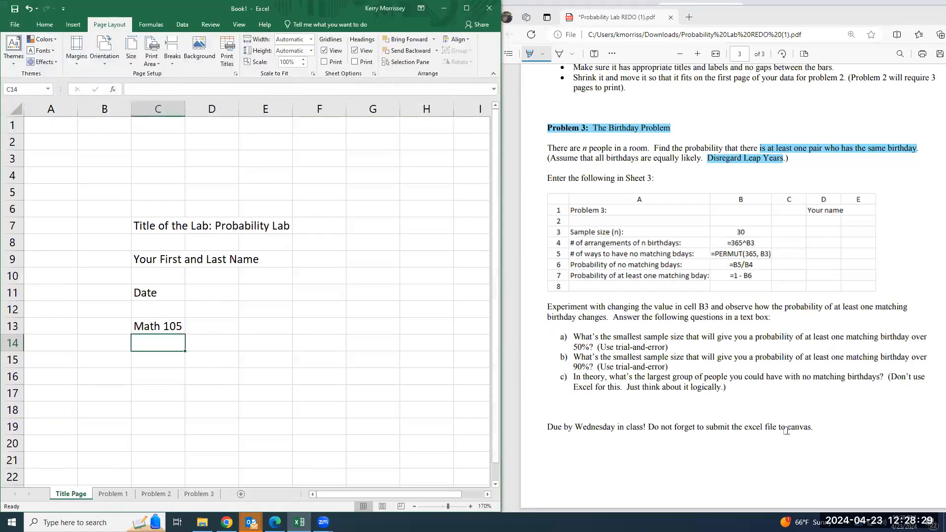
scroll(751, 428, up, 20)
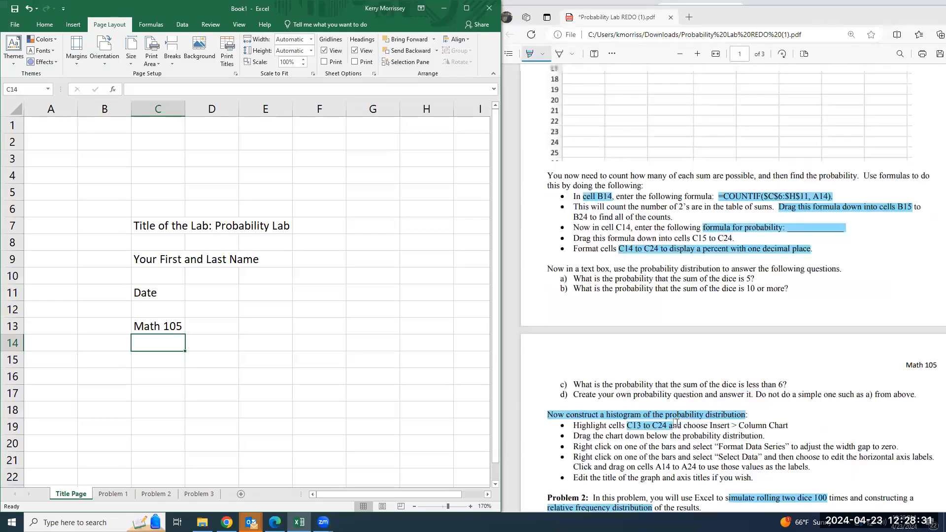